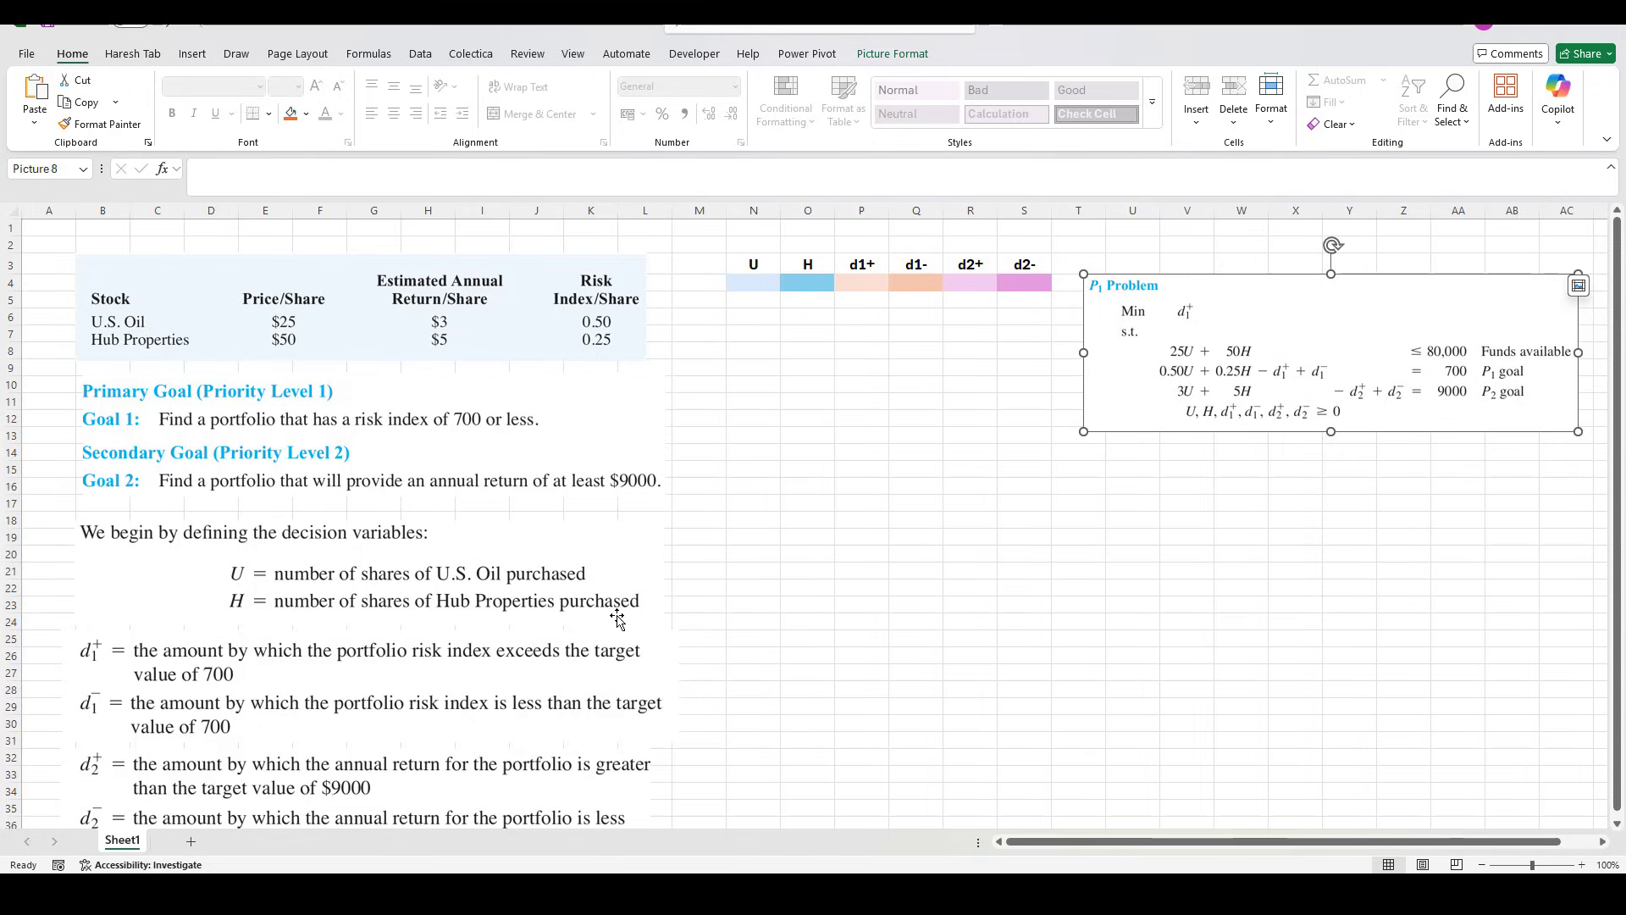
Review the goals, the decision and deviation variable definitions, and the P1 and P2 problem formulations on the sheet.
scroll(629, 552, "down", 1)
scroll(629, 552, "down", 1)
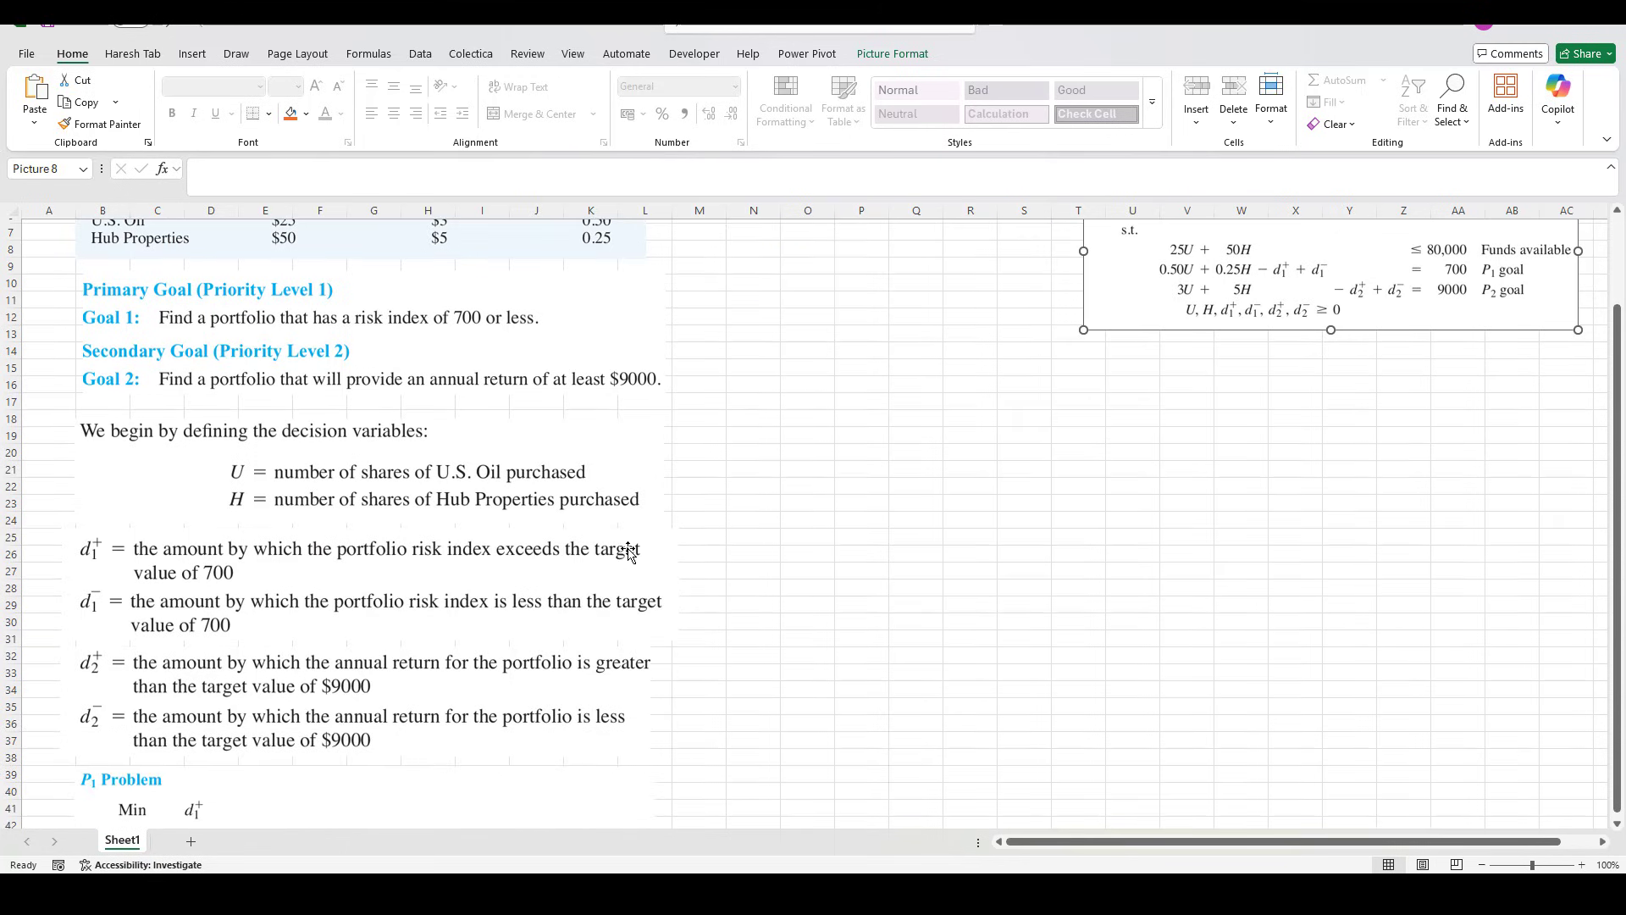
scroll(631, 552, "up", 1)
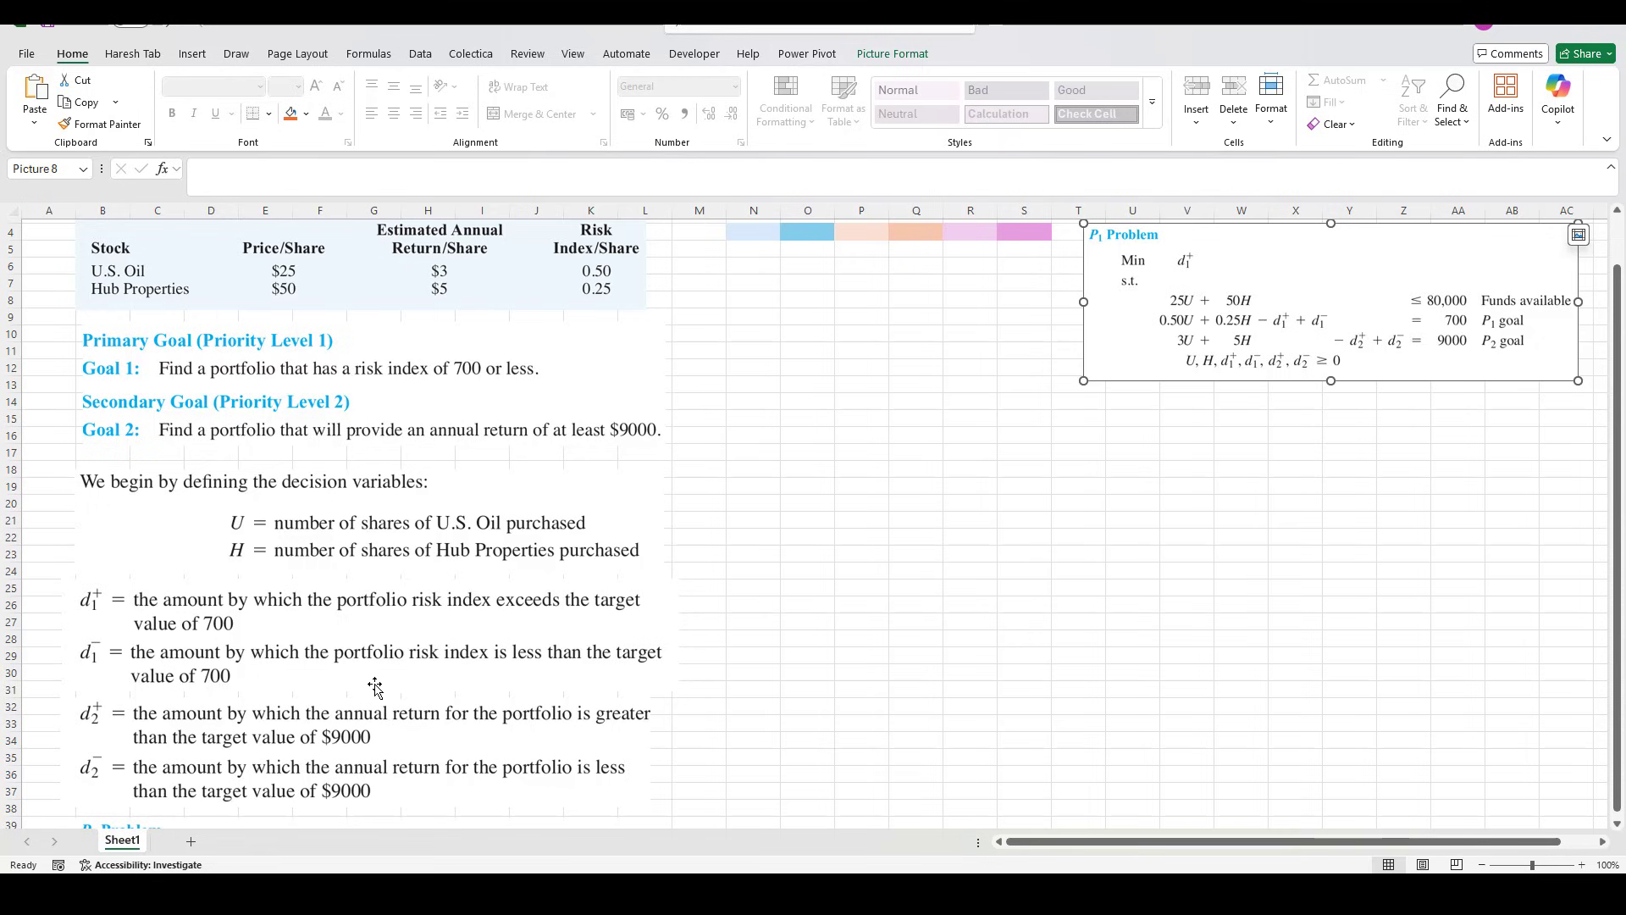
scroll(196, 674, "down", 2)
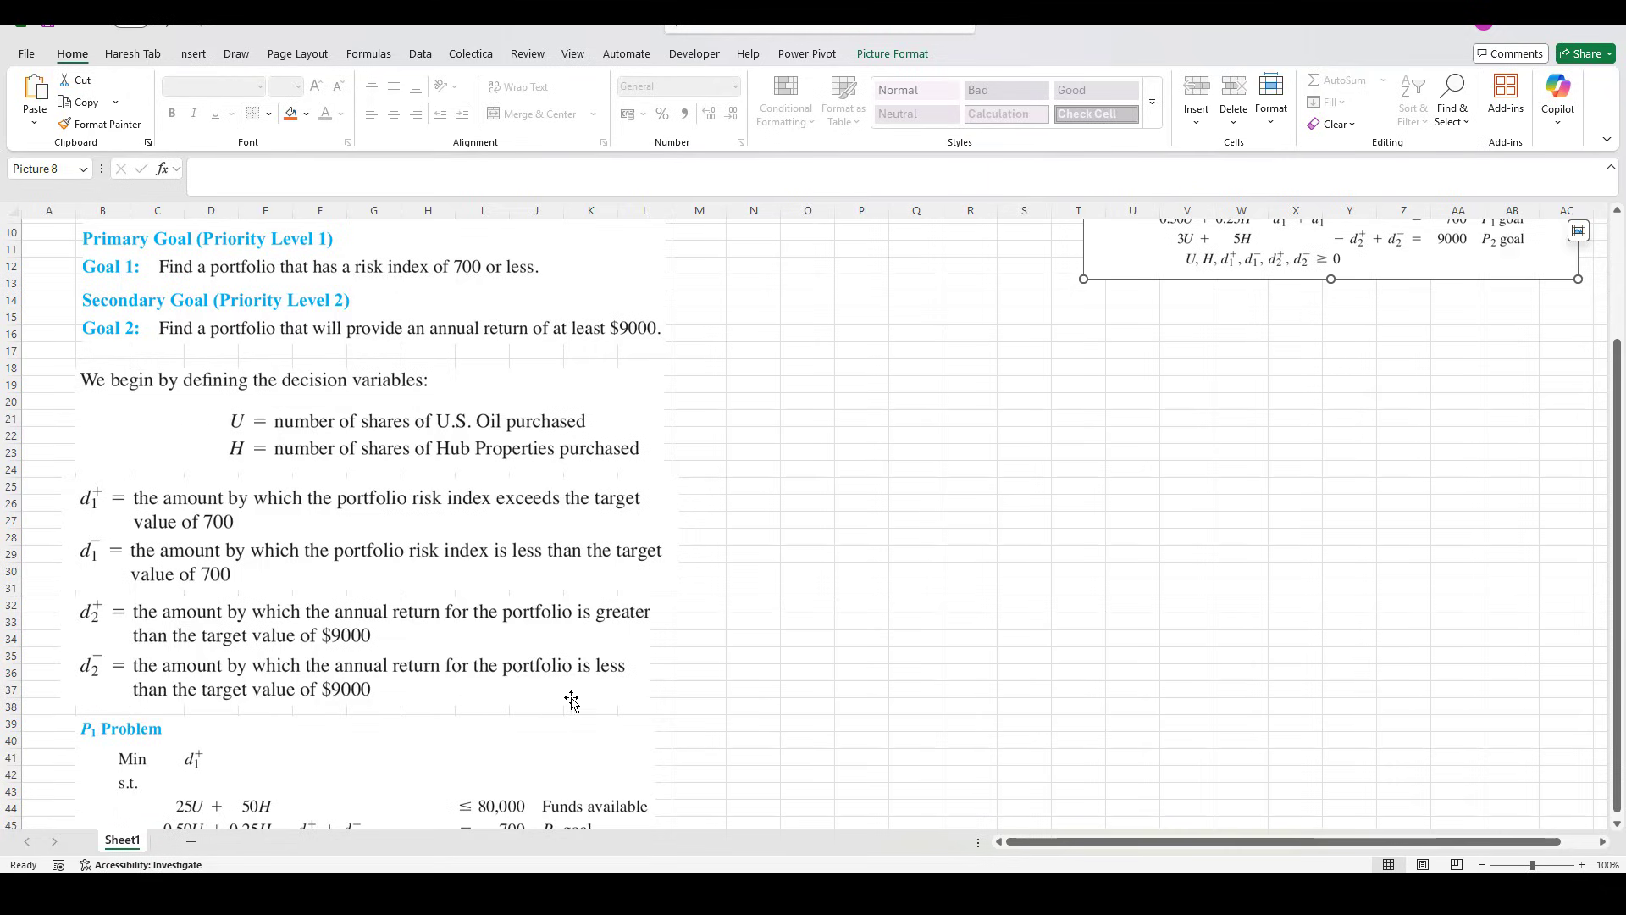
scroll(418, 710, "up", 1)
scroll(418, 710, "up", 2)
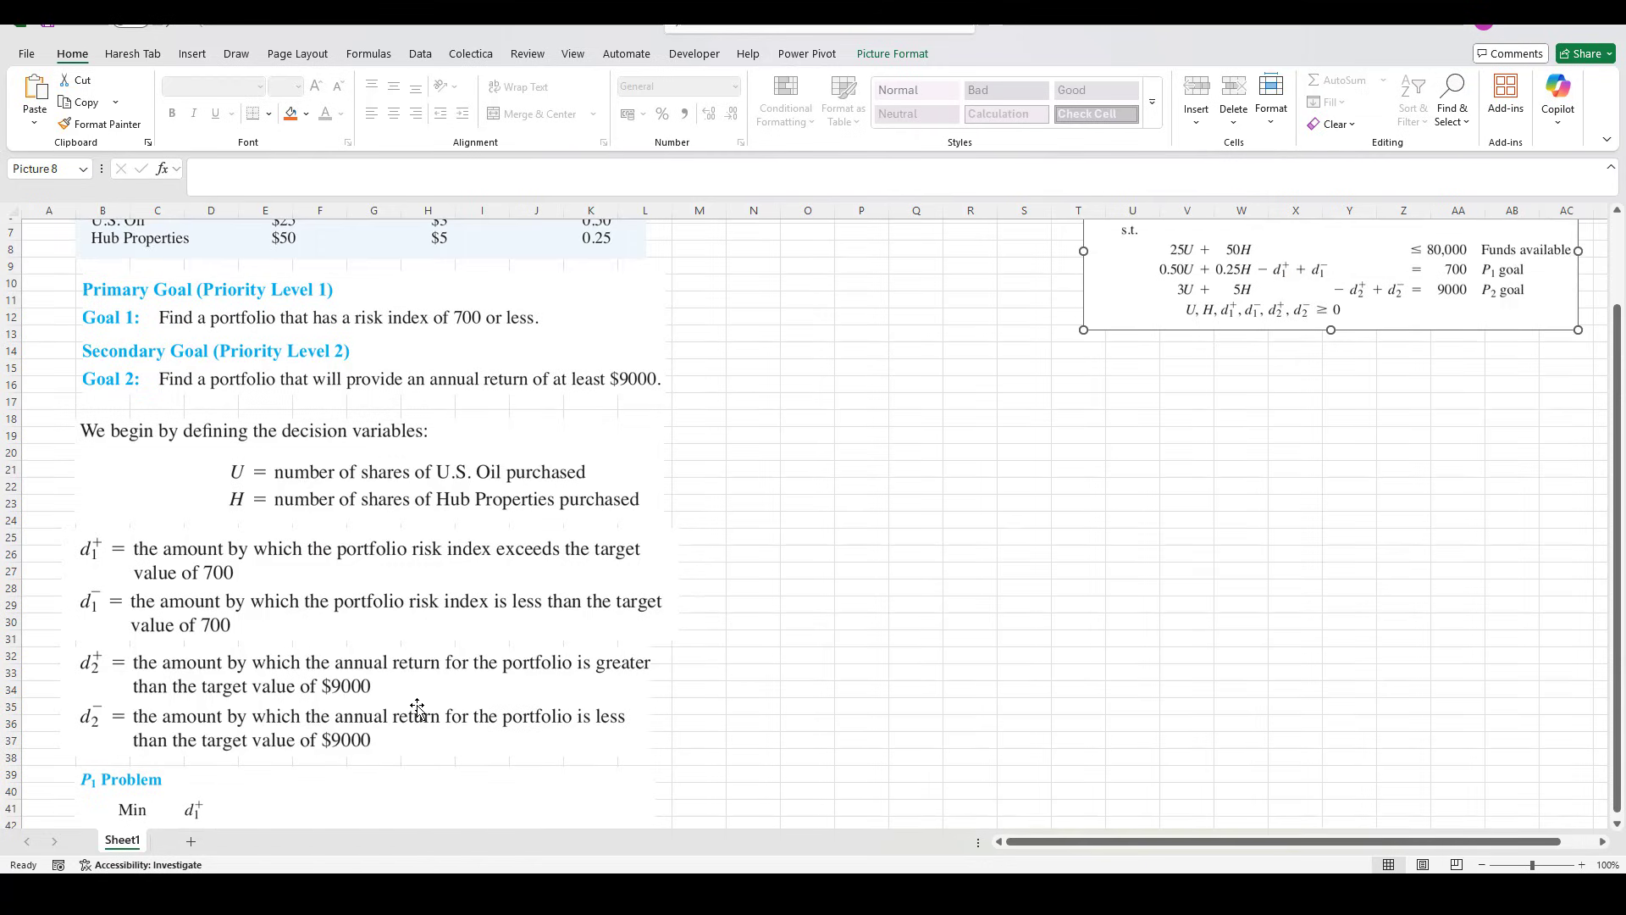
scroll(417, 707, "down", 6)
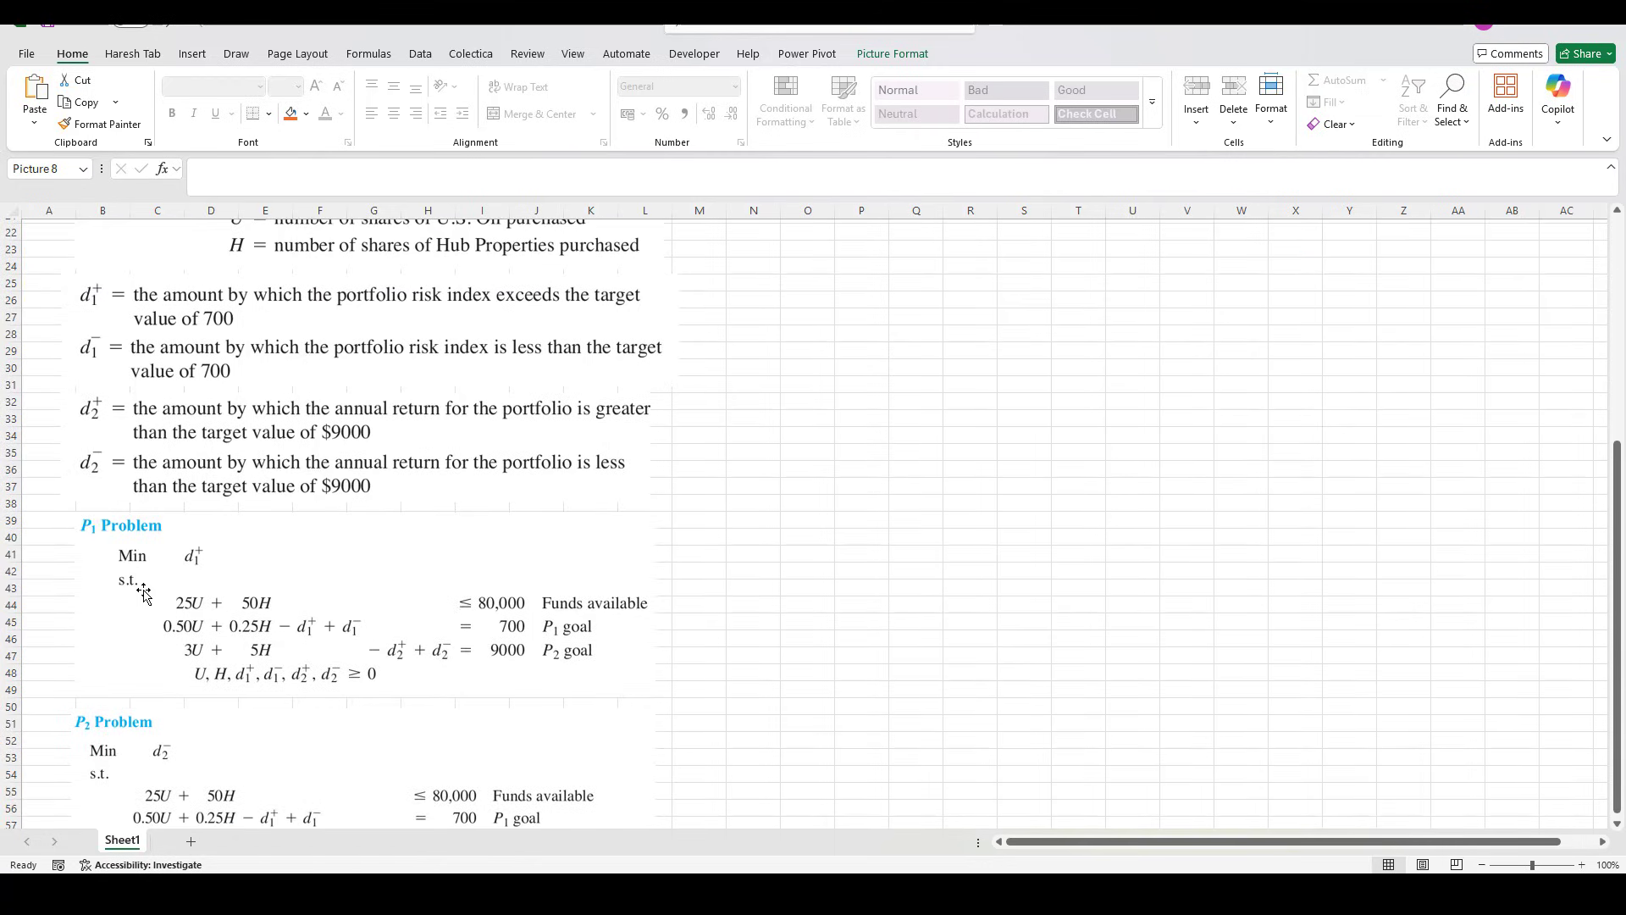
scroll(484, 648, "down", 3)
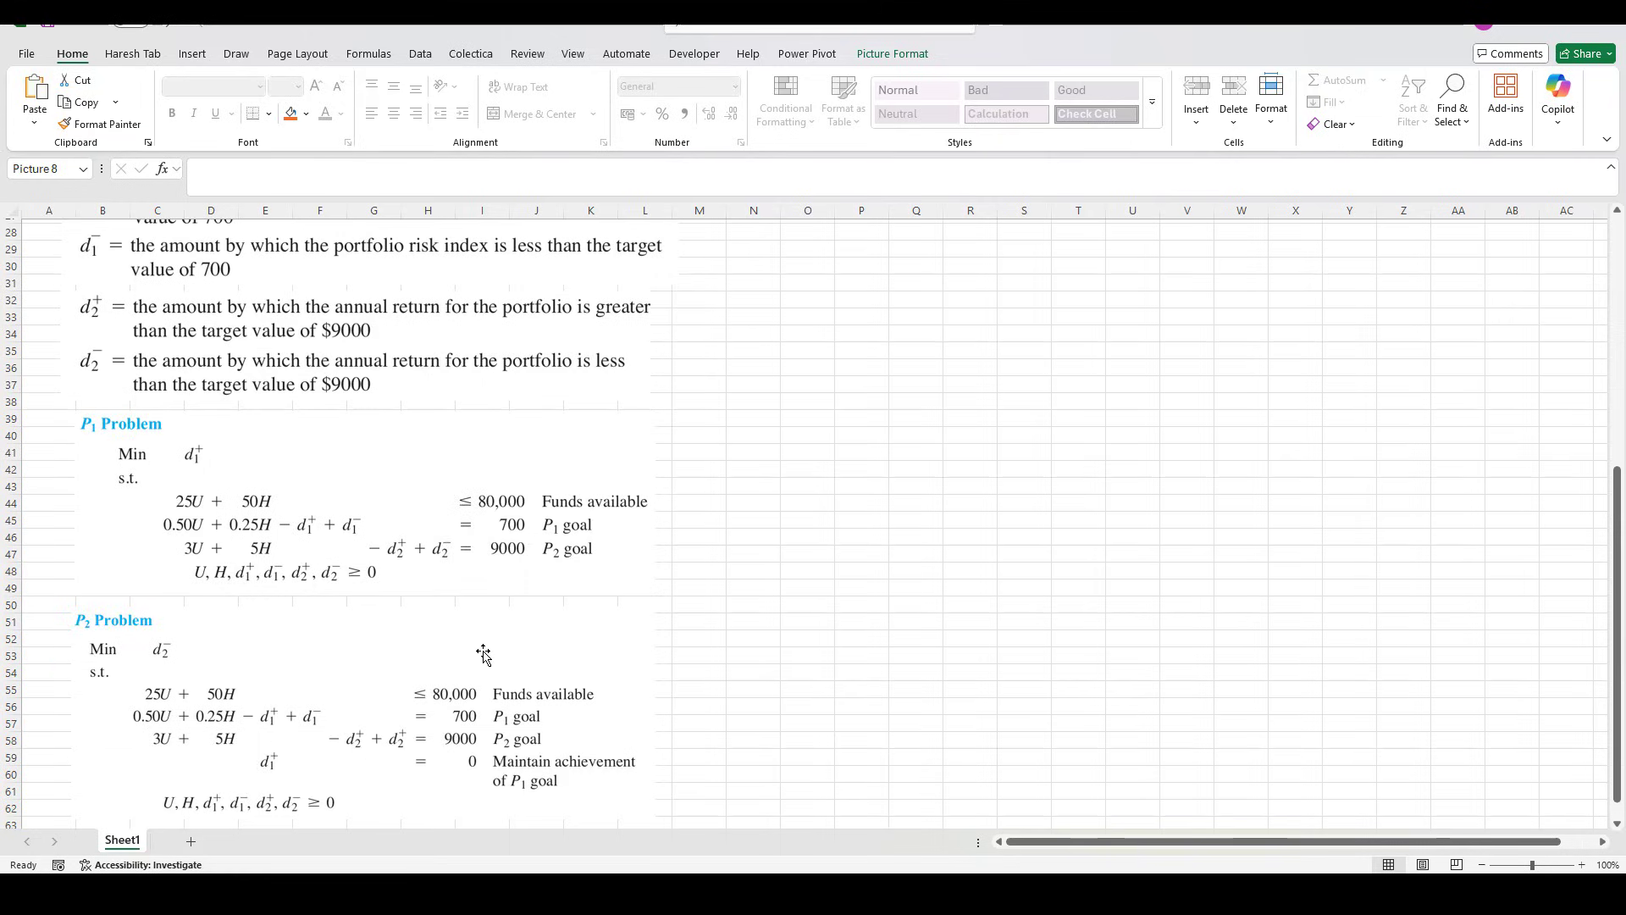
scroll(235, 588, "up", 2)
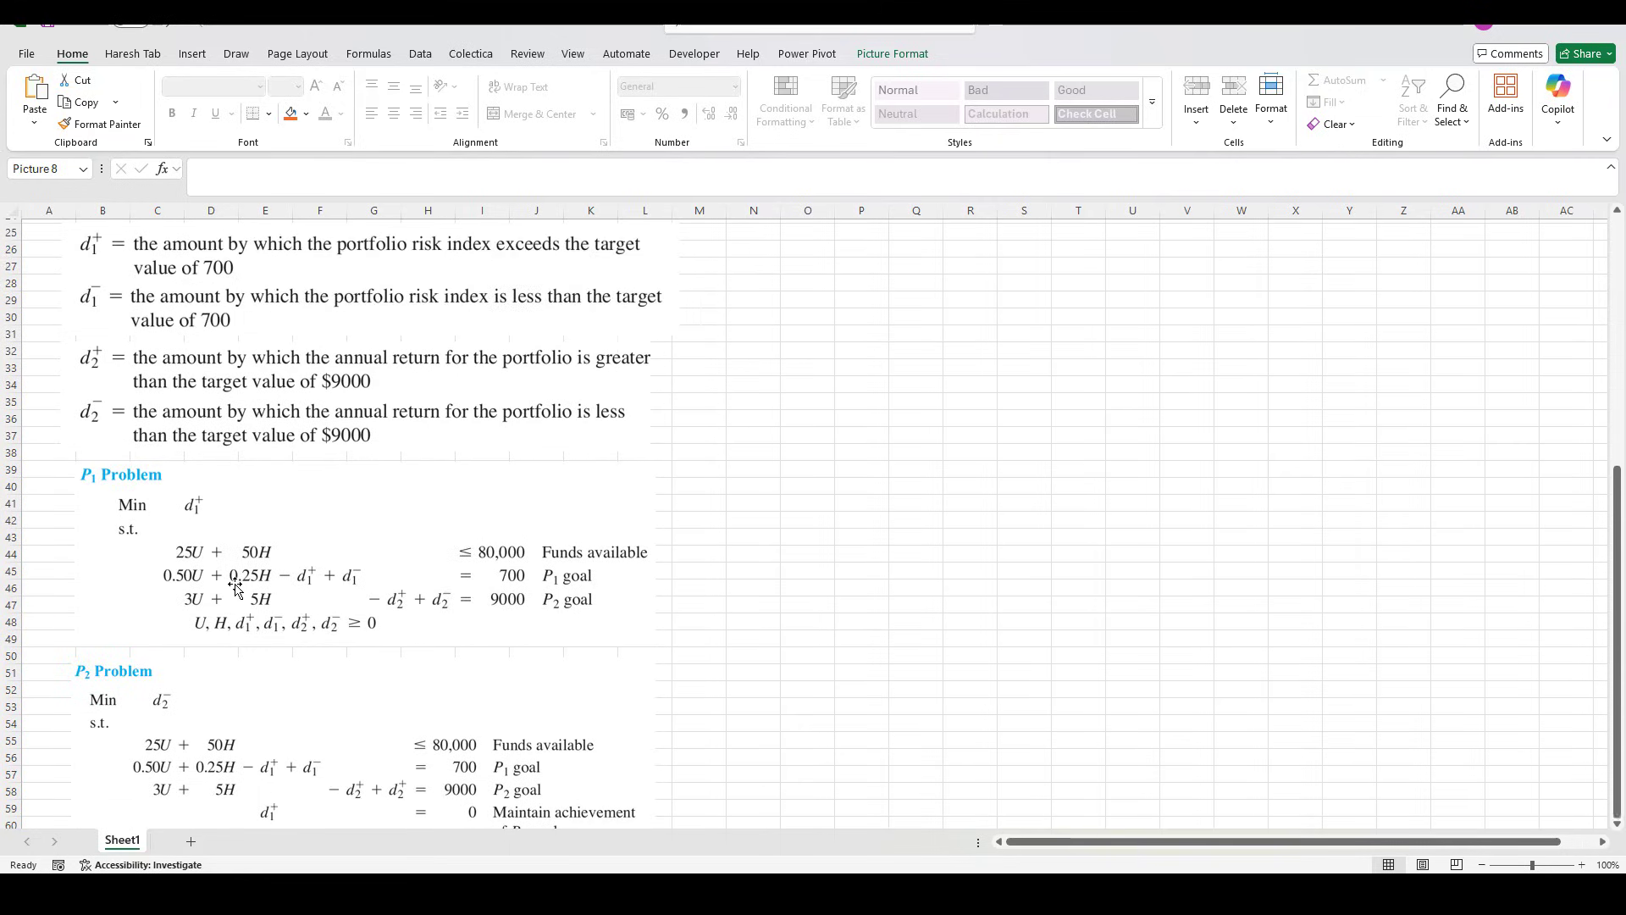
scroll(181, 578, "up", 2)
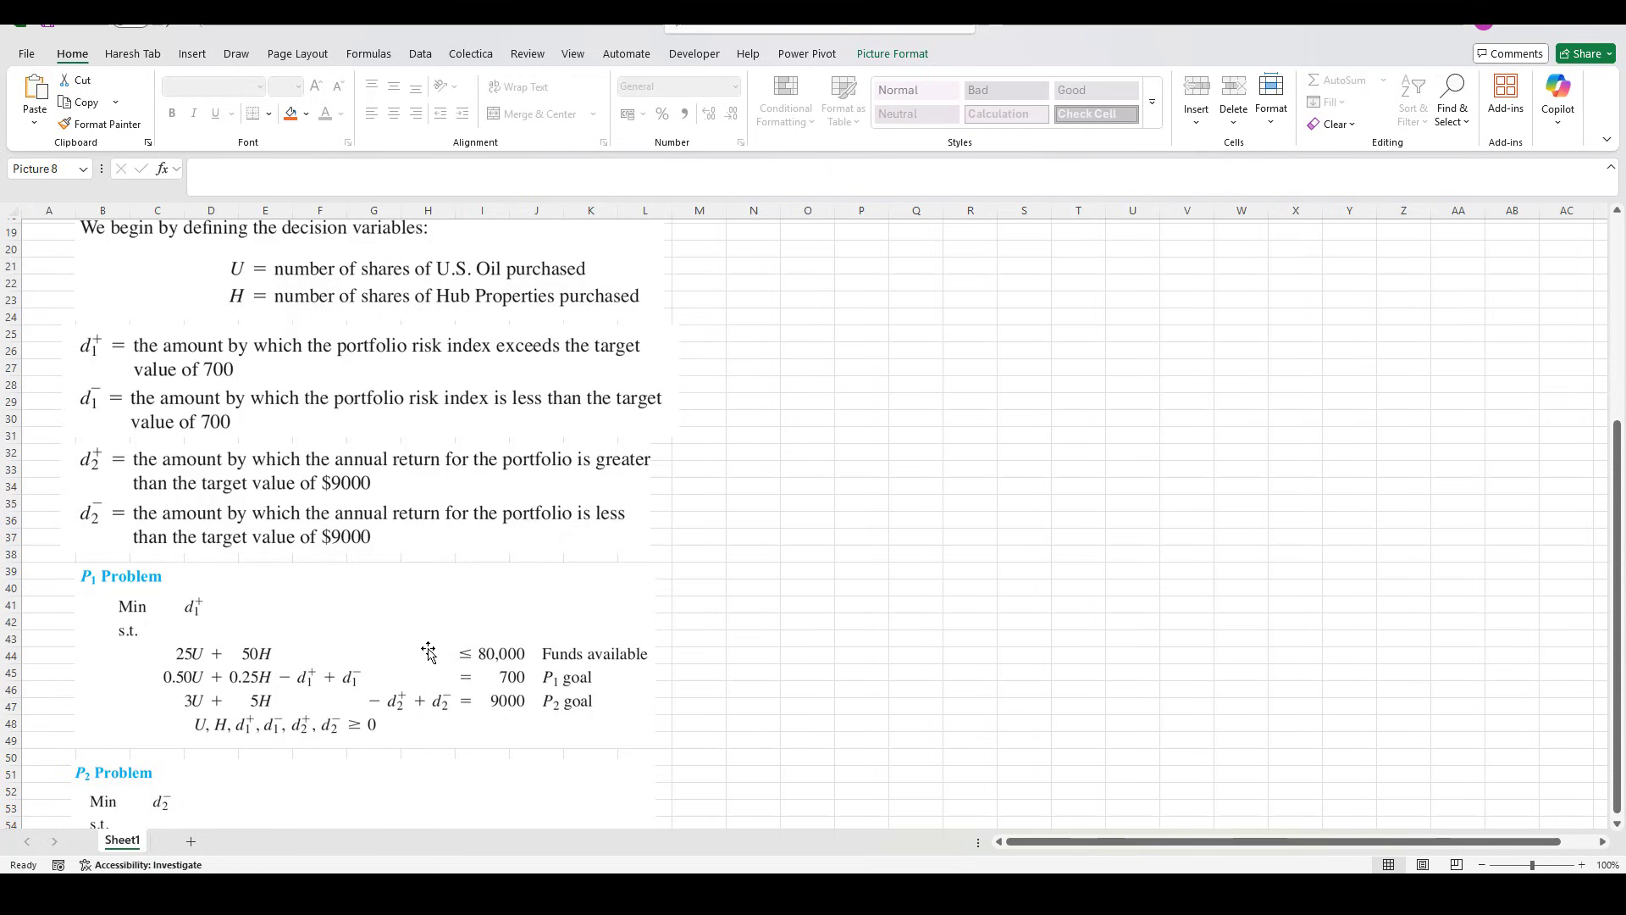
scroll(429, 650, "down", 2)
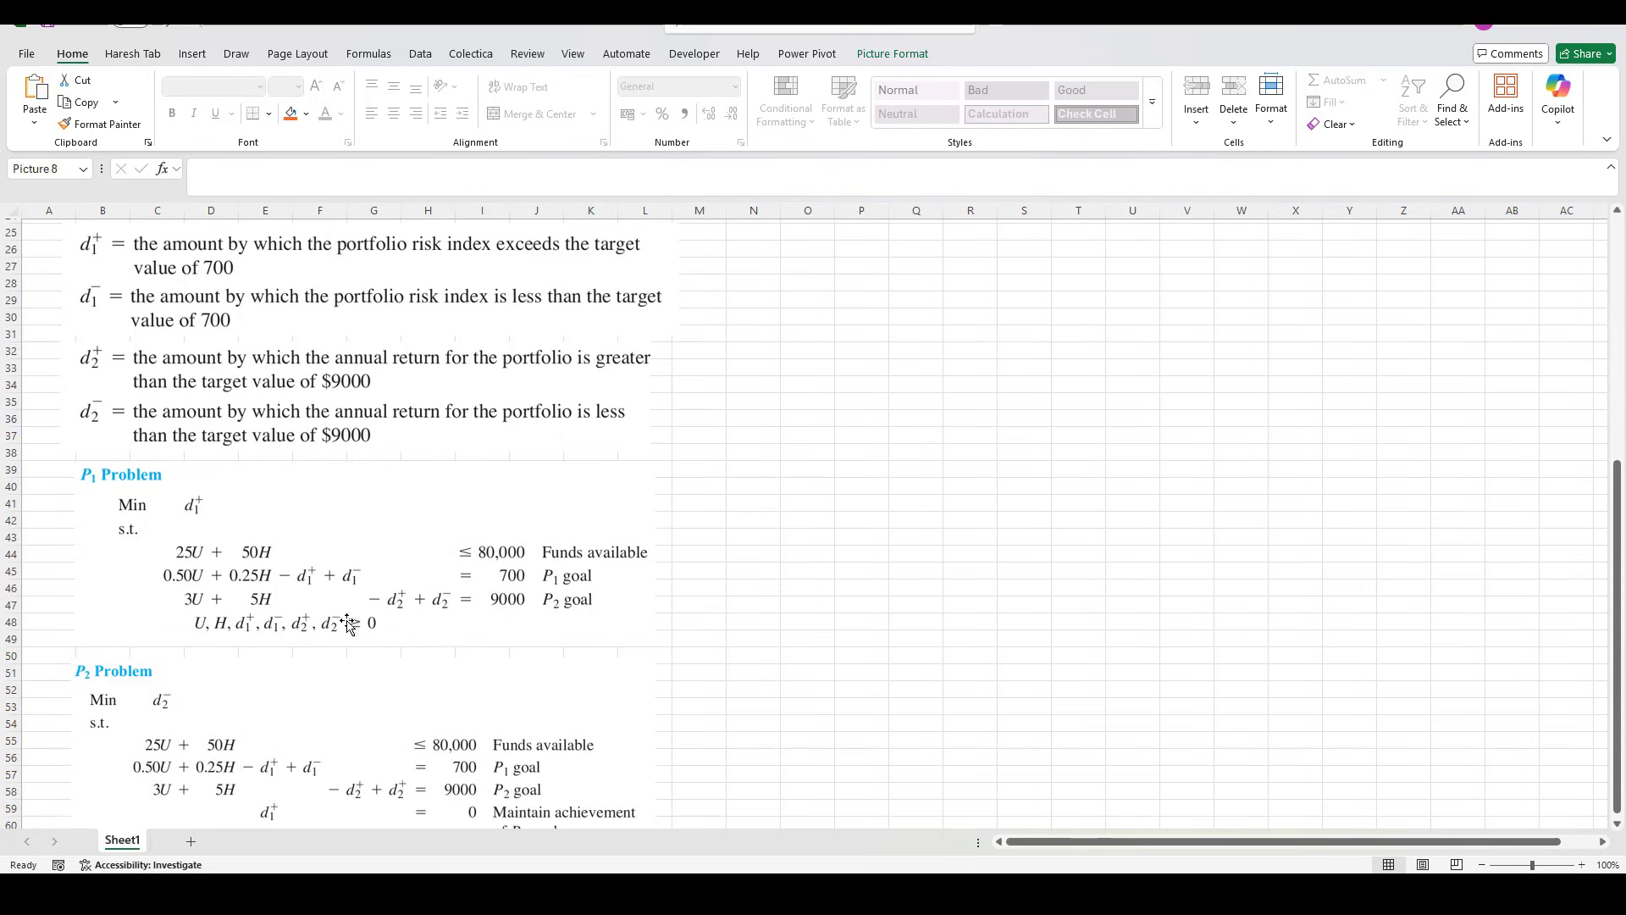
scroll(395, 665, "down", 1)
scroll(393, 667, "down", 2)
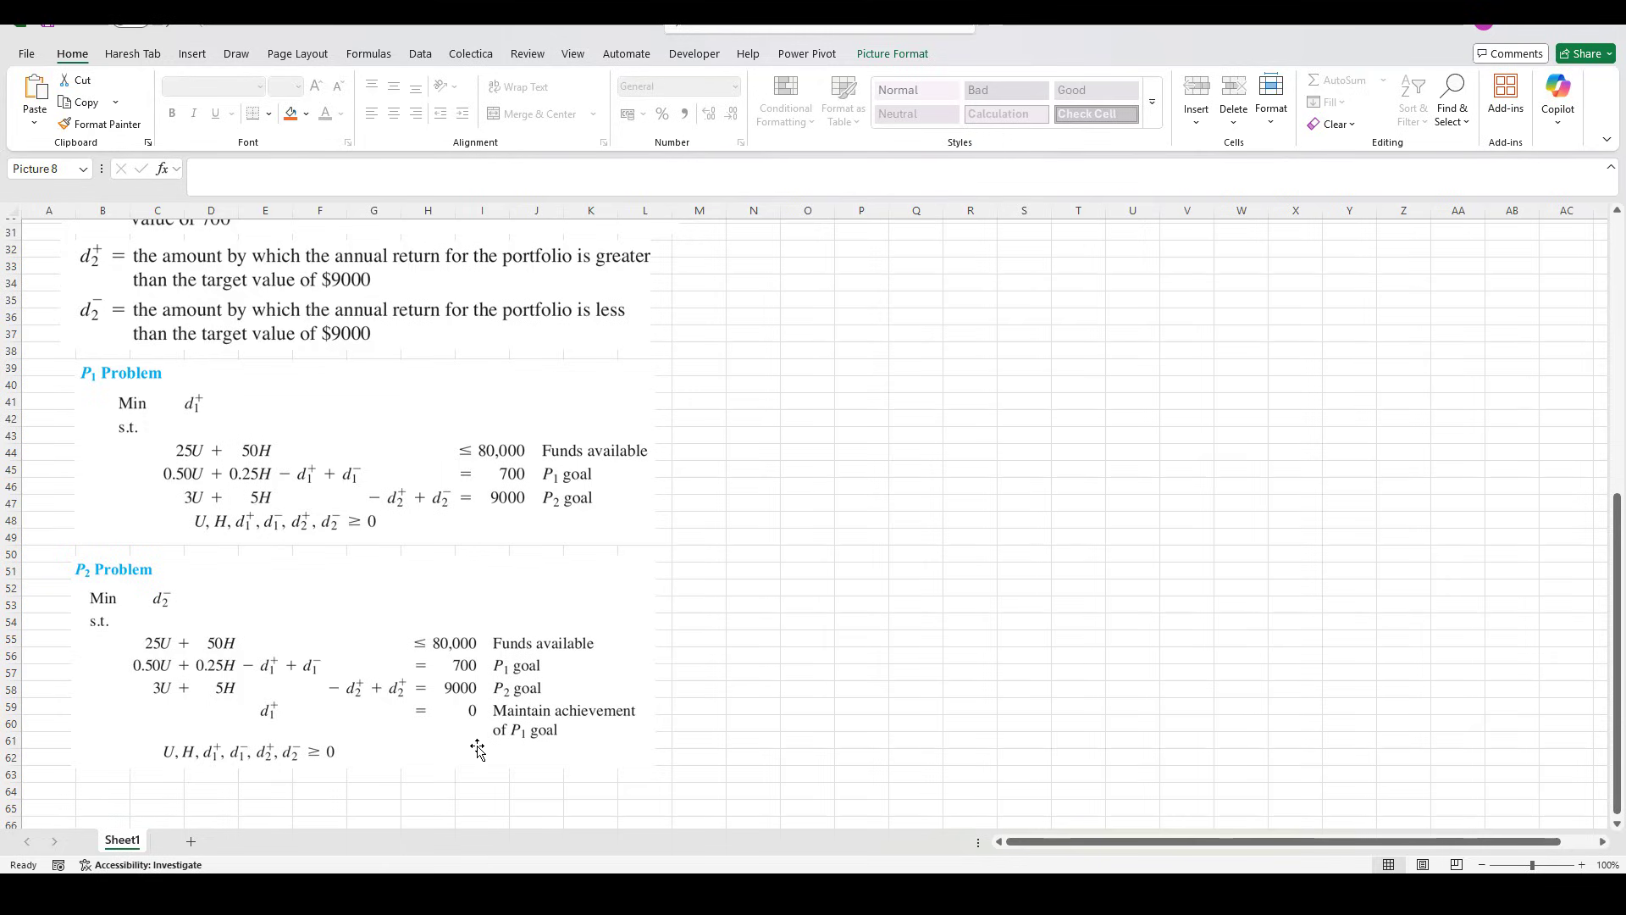
scroll(397, 695, "up", 3)
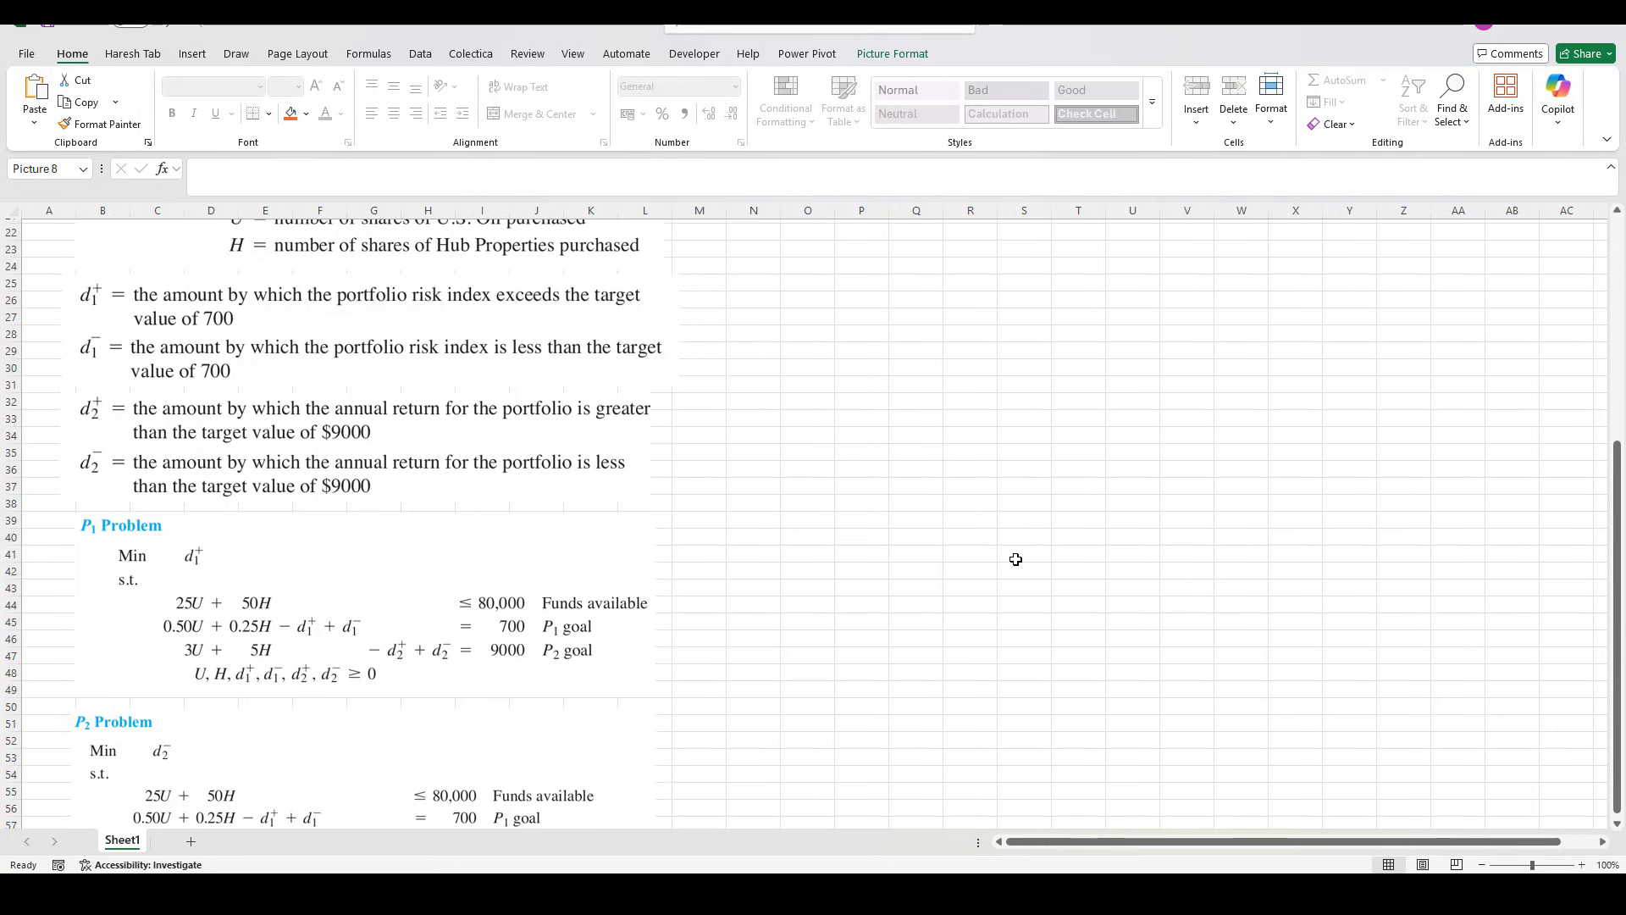
scroll(1016, 559, "up", 3)
scroll(1016, 559, "down", 2)
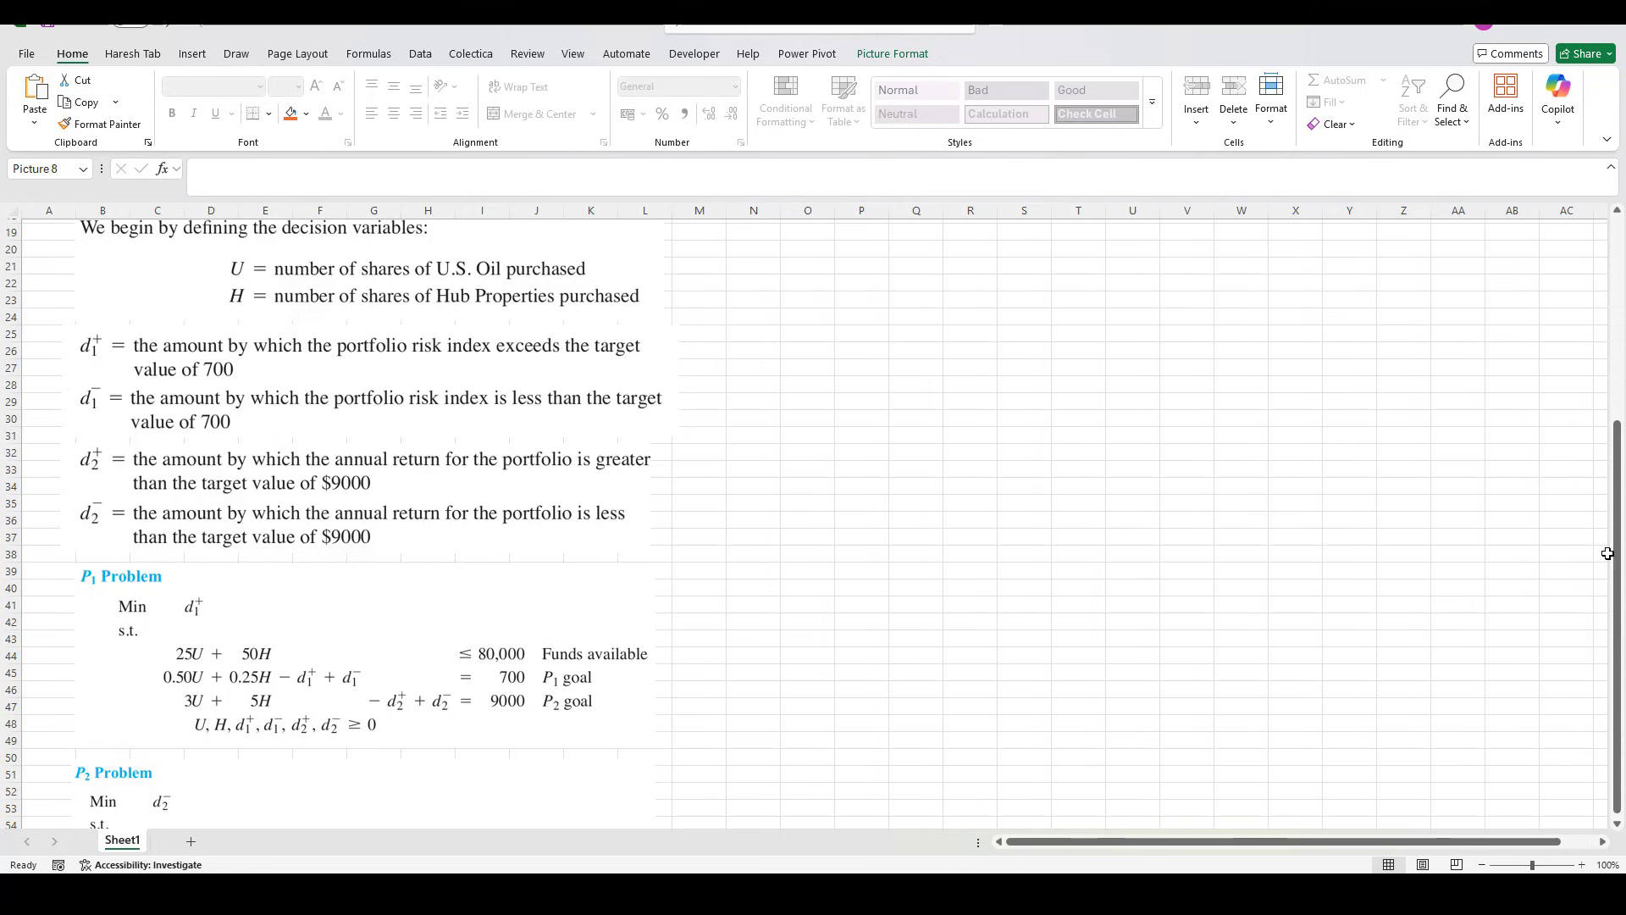
scroll(1563, 557, "up", 6)
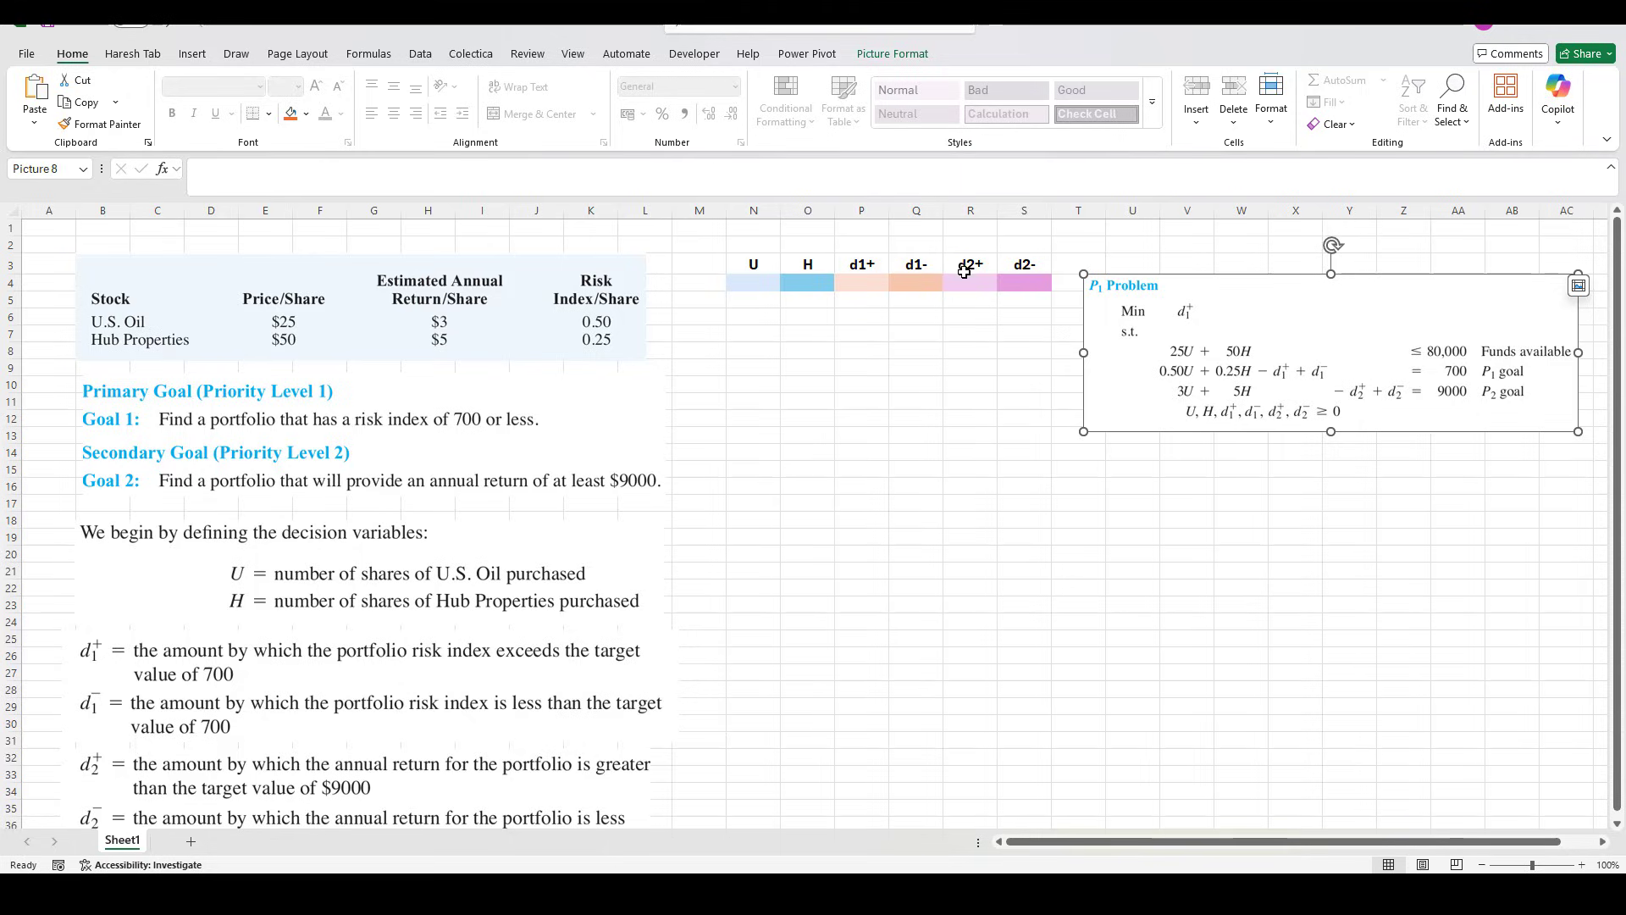
Inspect the decision variable headers U, H, d1+, d1-, d2+ and d2- in row 3 and their coloured cells N4 through S4.
left_click(767, 267)
left_click(809, 265)
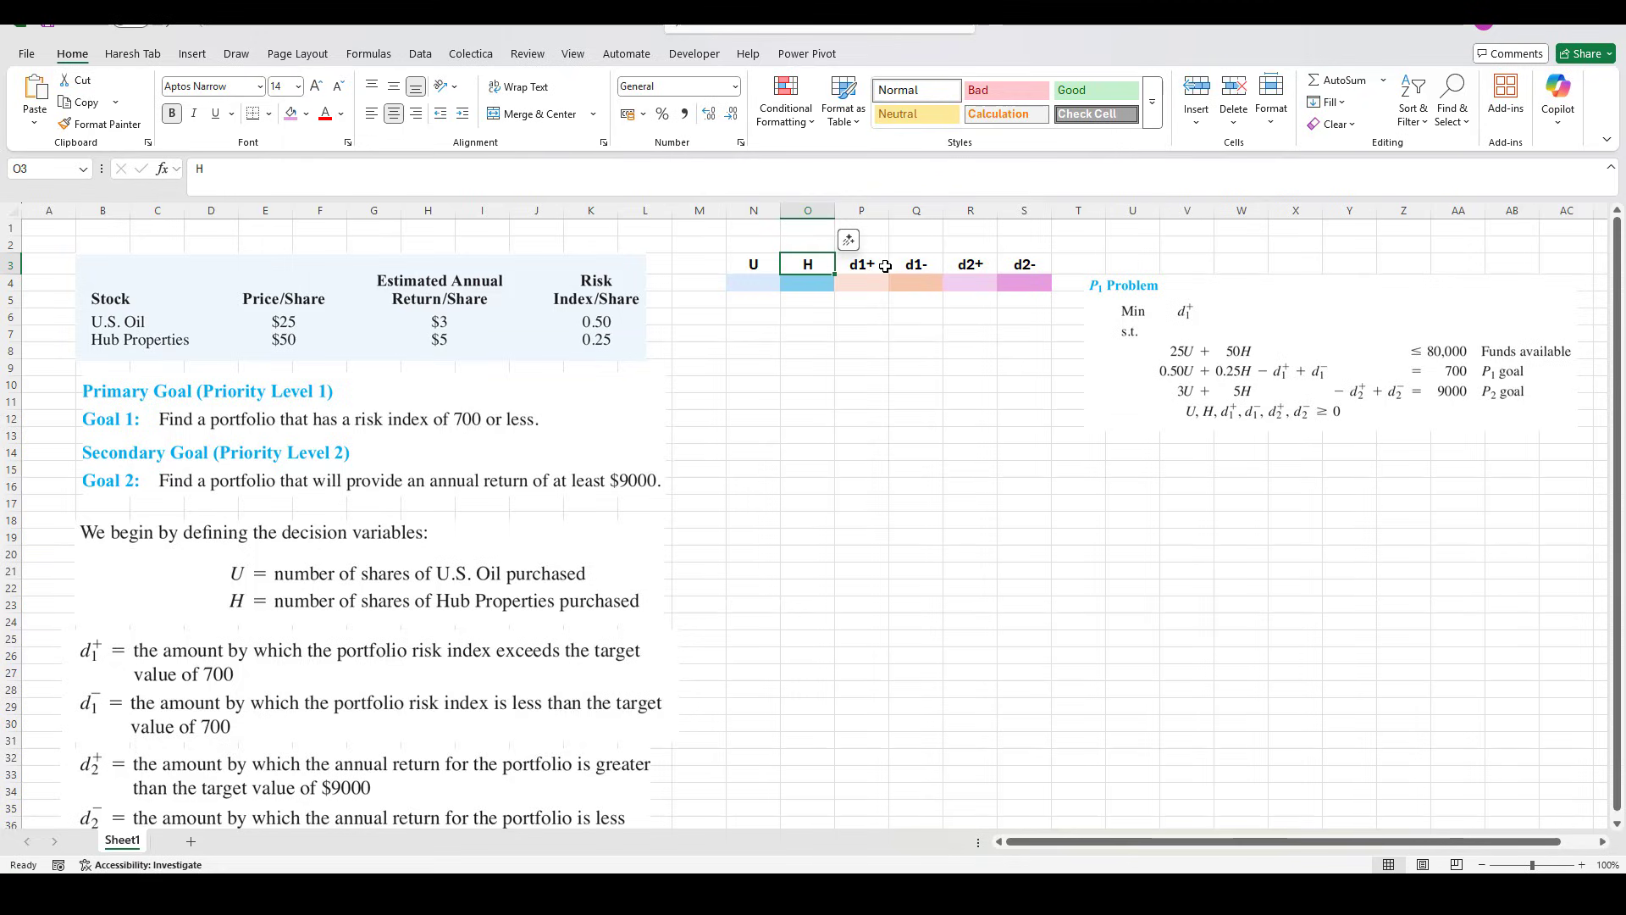
left_click(879, 265)
left_click(932, 265)
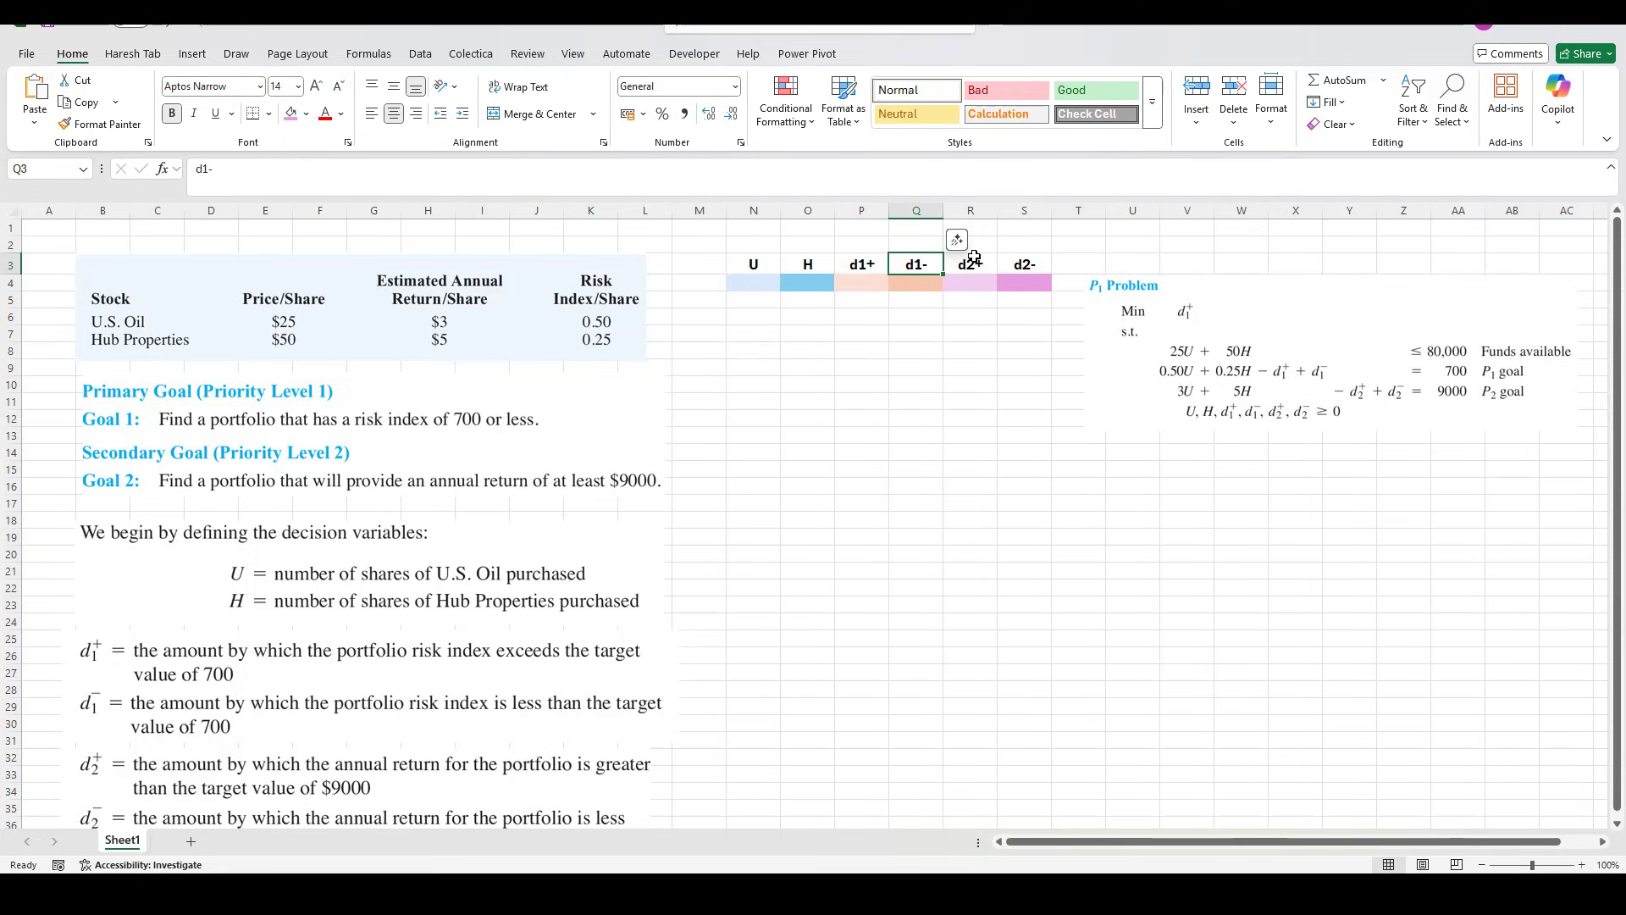
left_click(974, 259)
left_click(1041, 263)
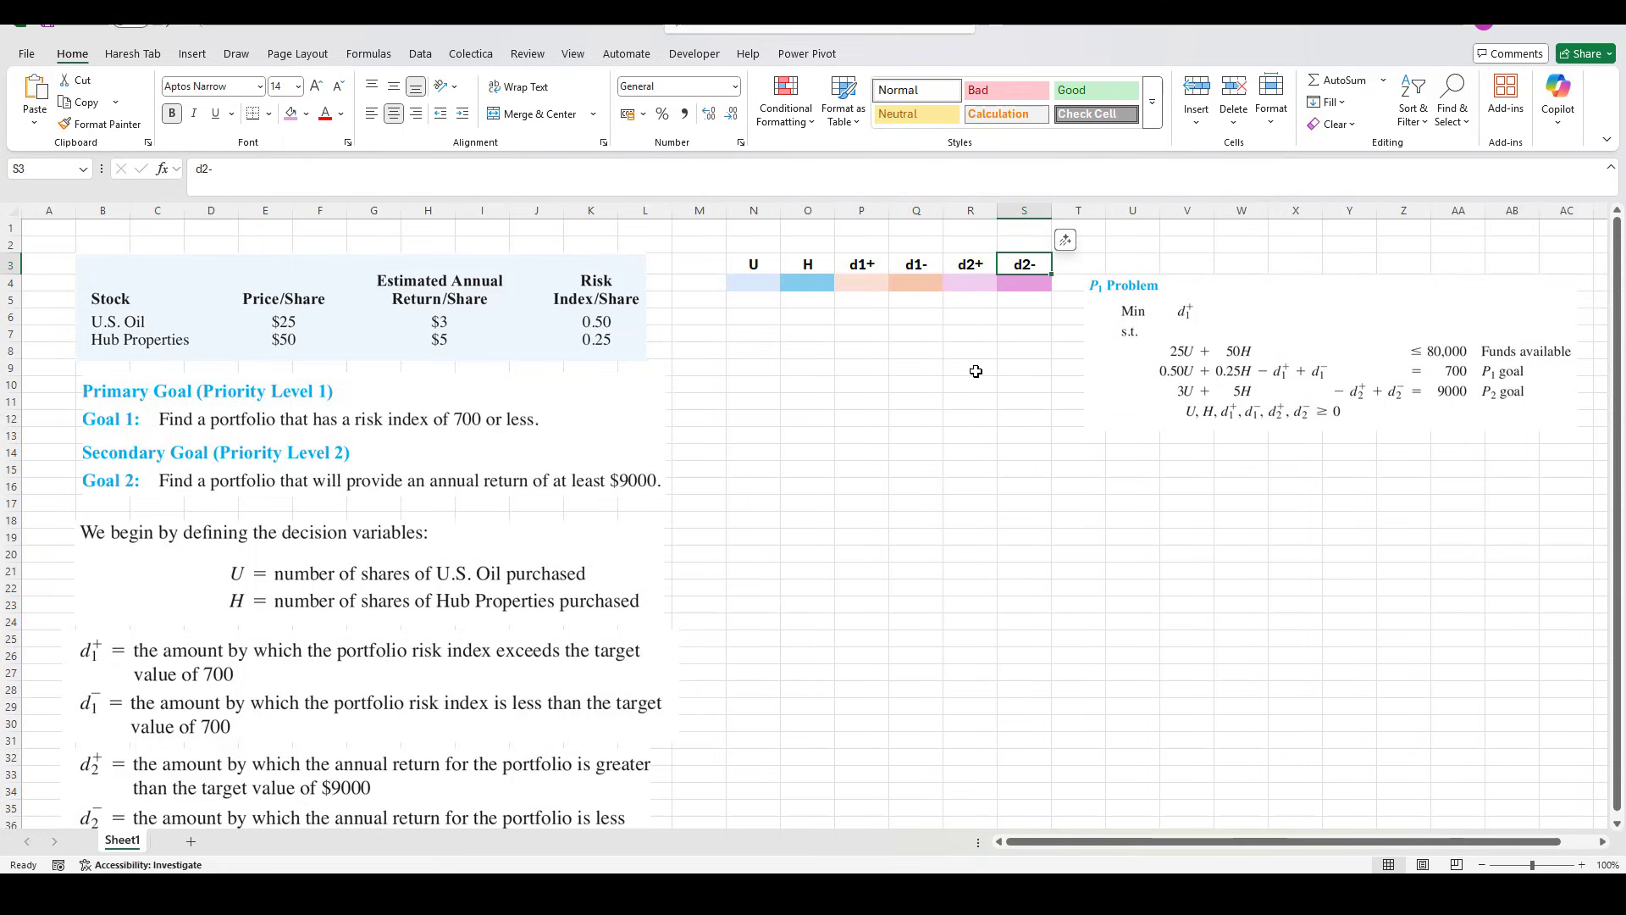
left_click(760, 285)
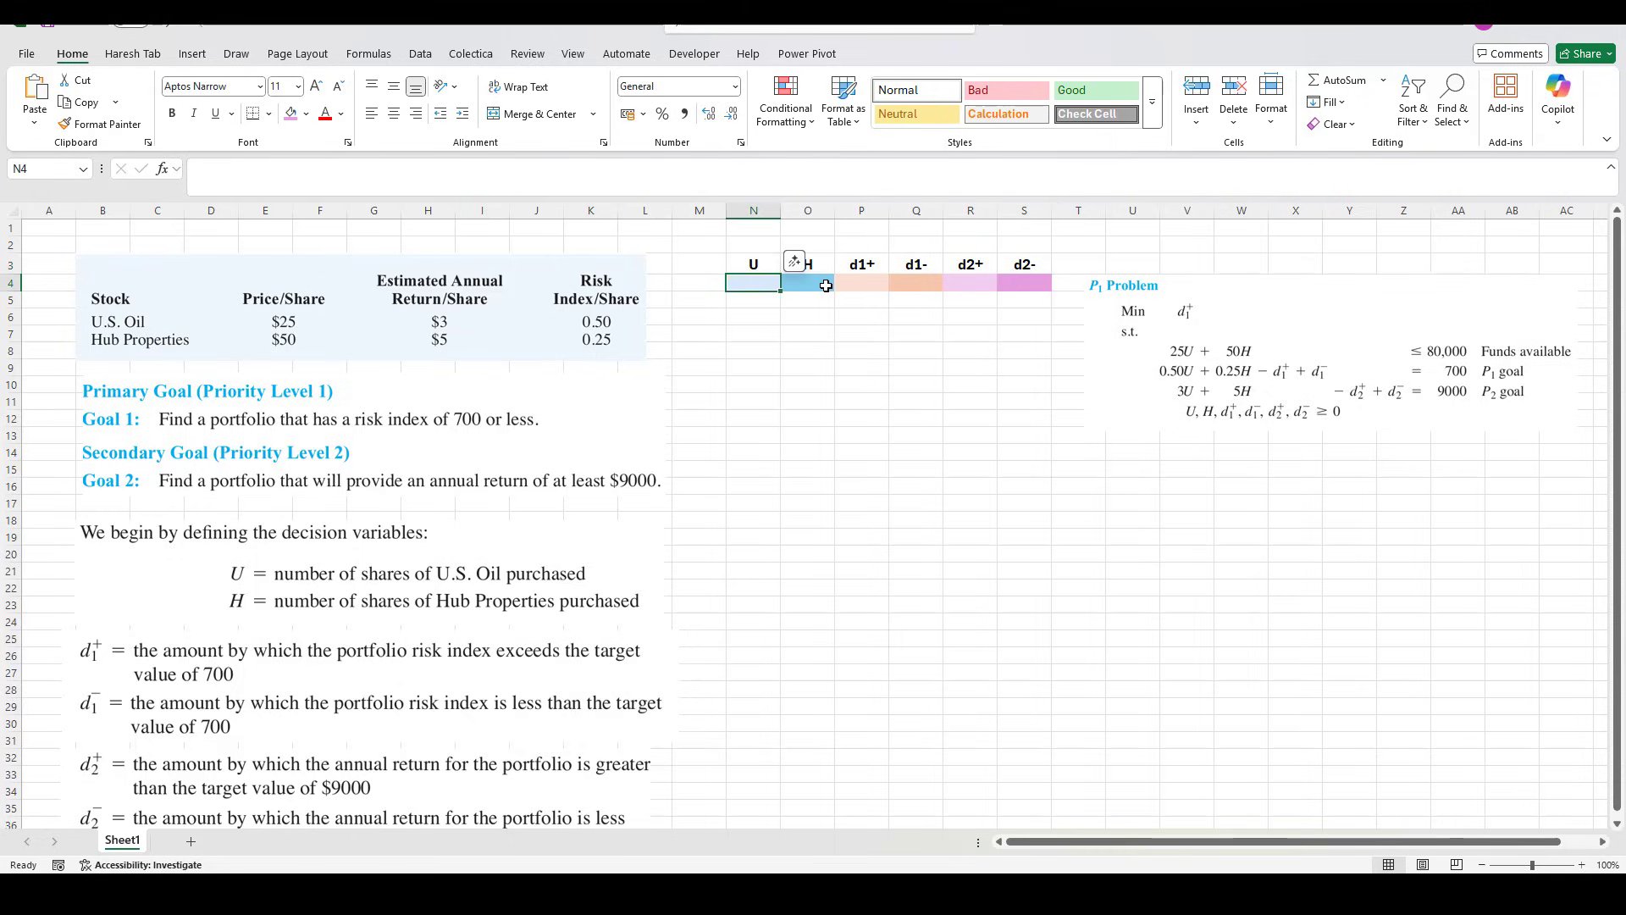
left_click(805, 286)
left_click(877, 287)
left_click(924, 286)
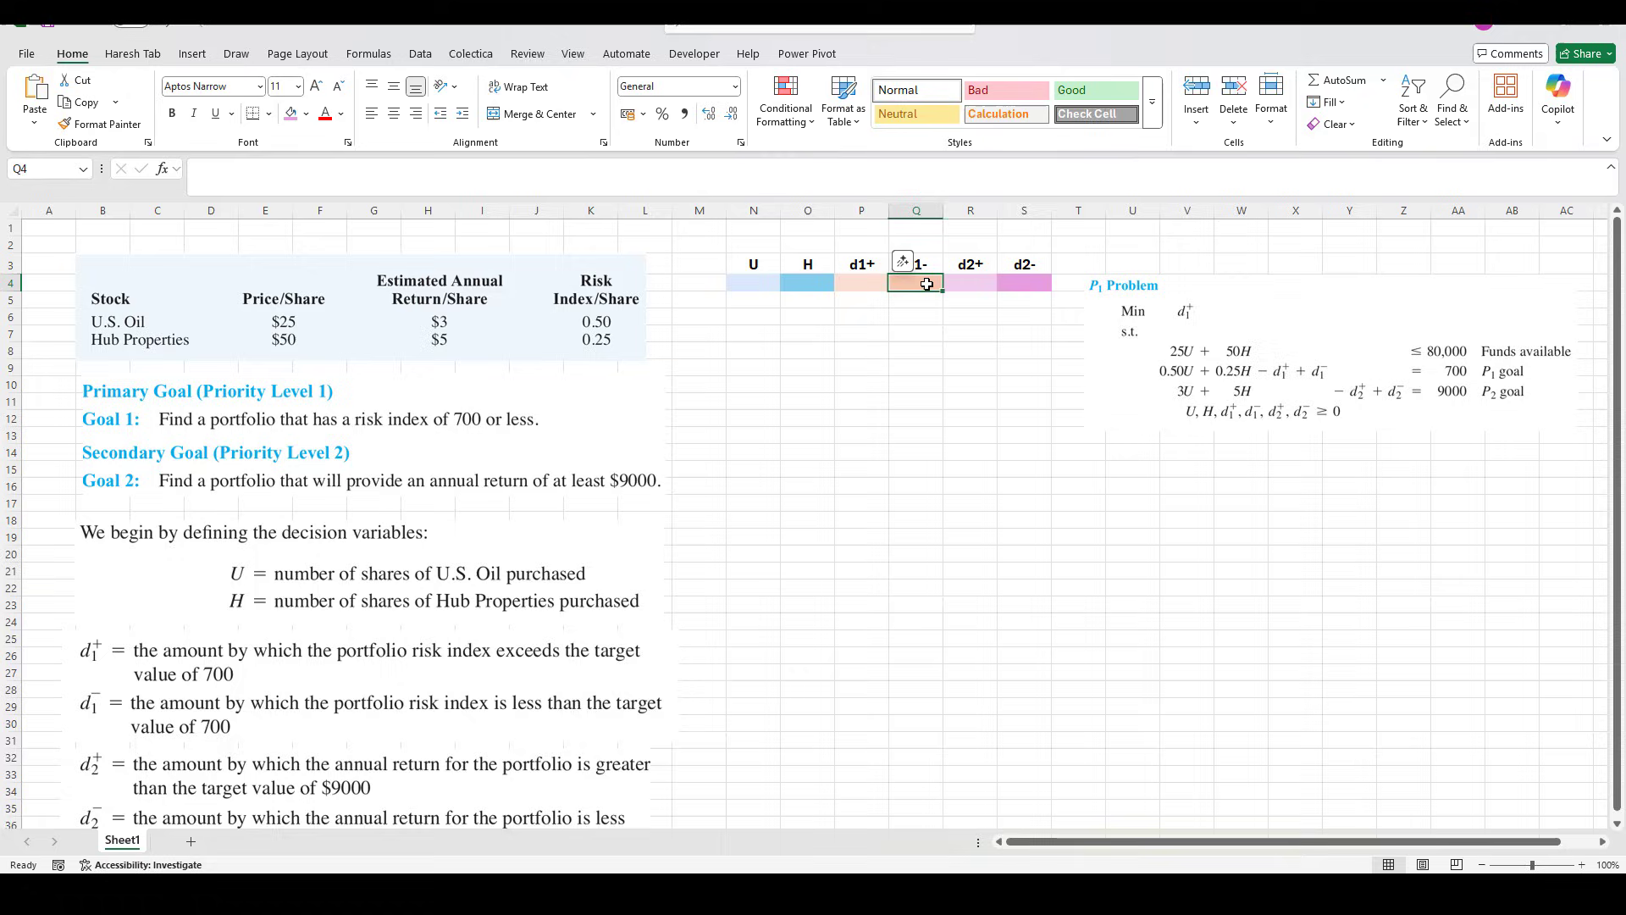
left_click(979, 287)
left_click(1032, 285)
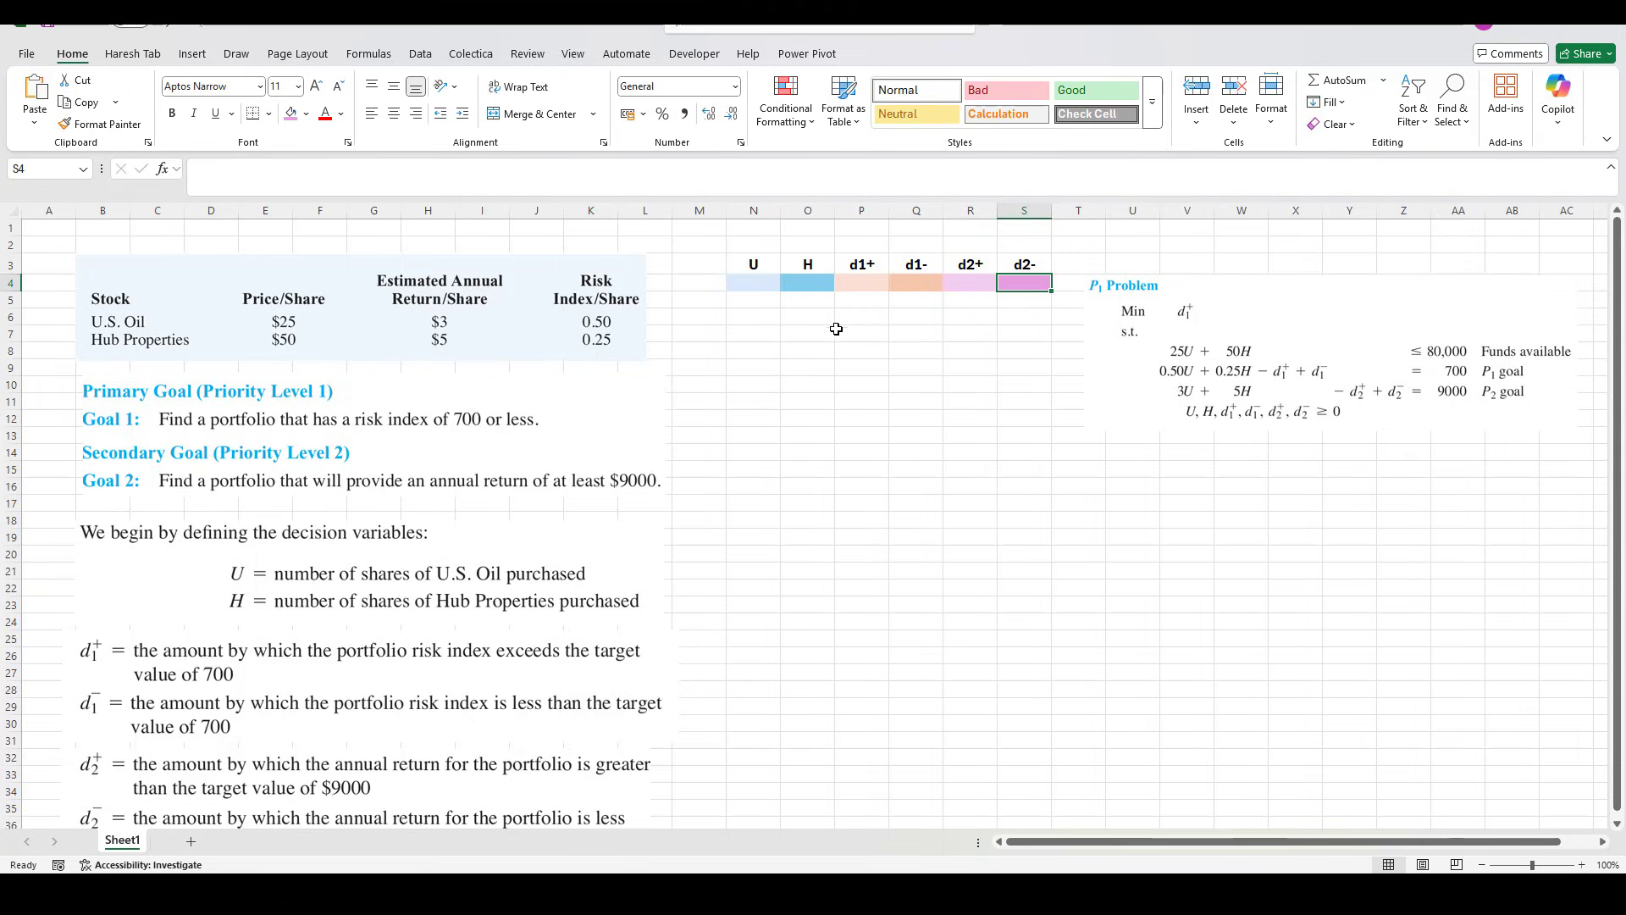
Enter the label "Objective Function , Min d1+" in cell N6.
left_click(767, 321)
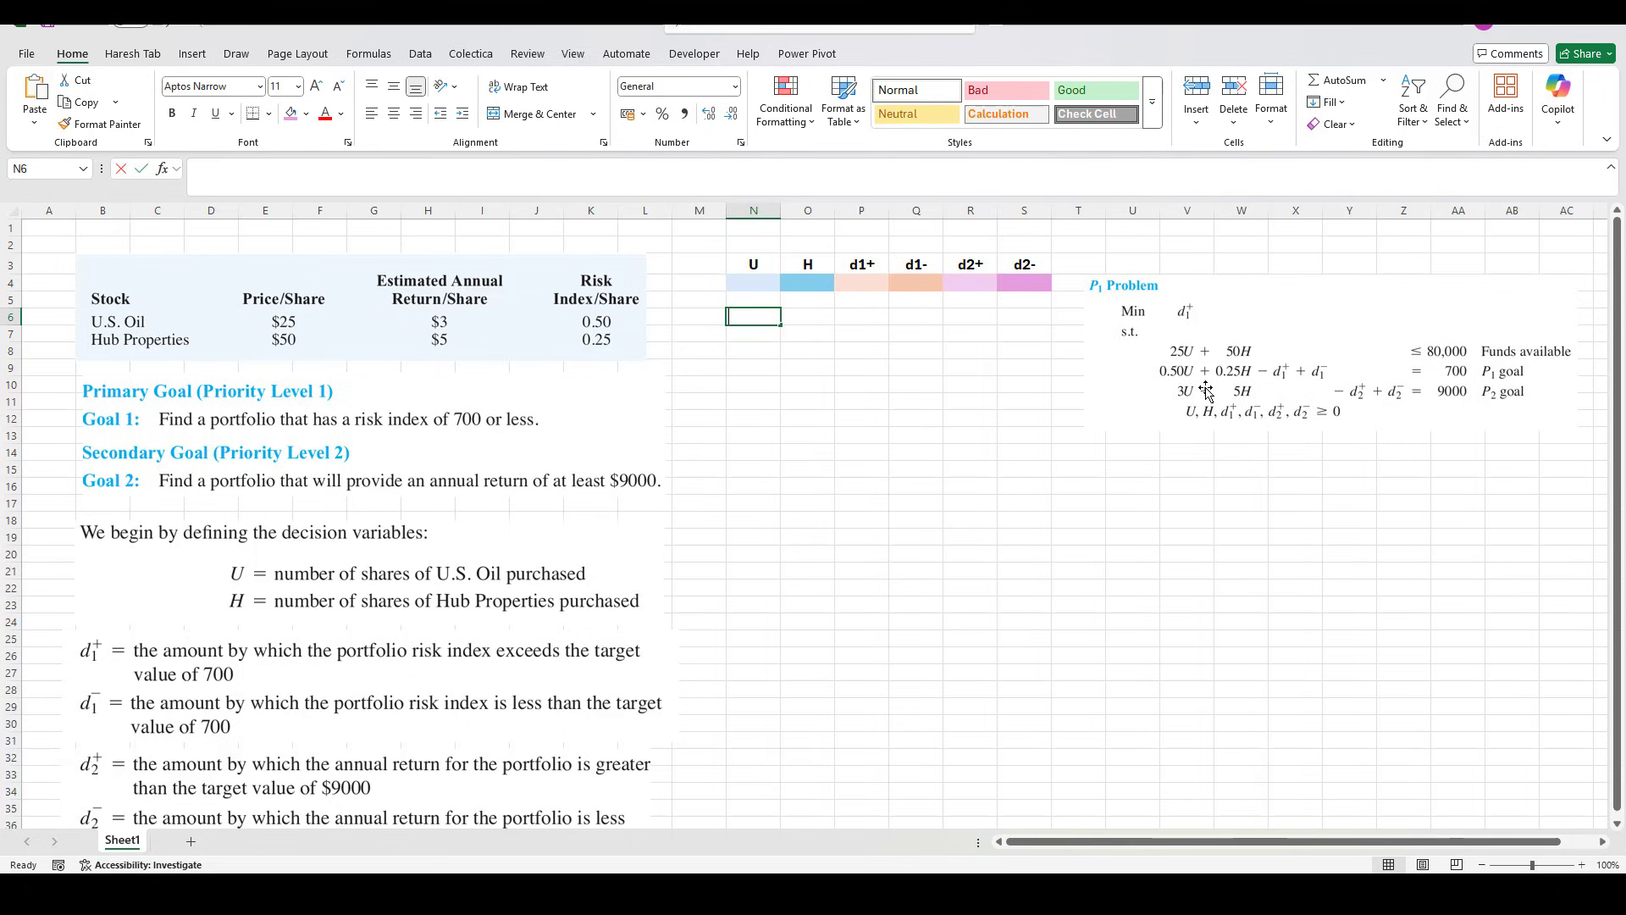
type("0")
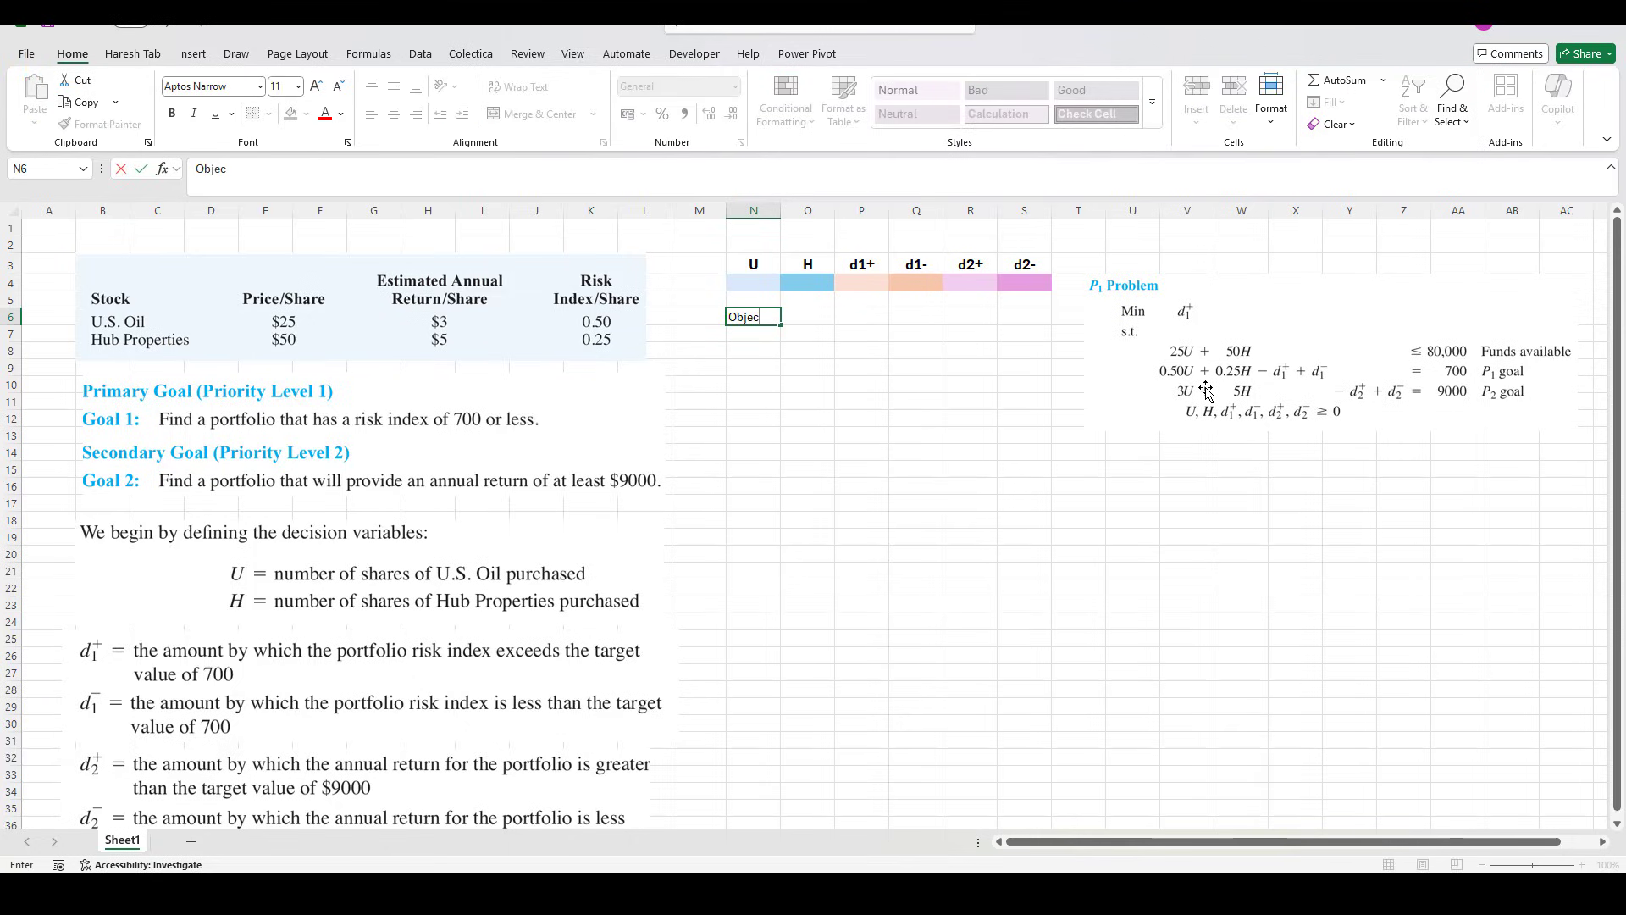
type("bjective Function , Min d1+")
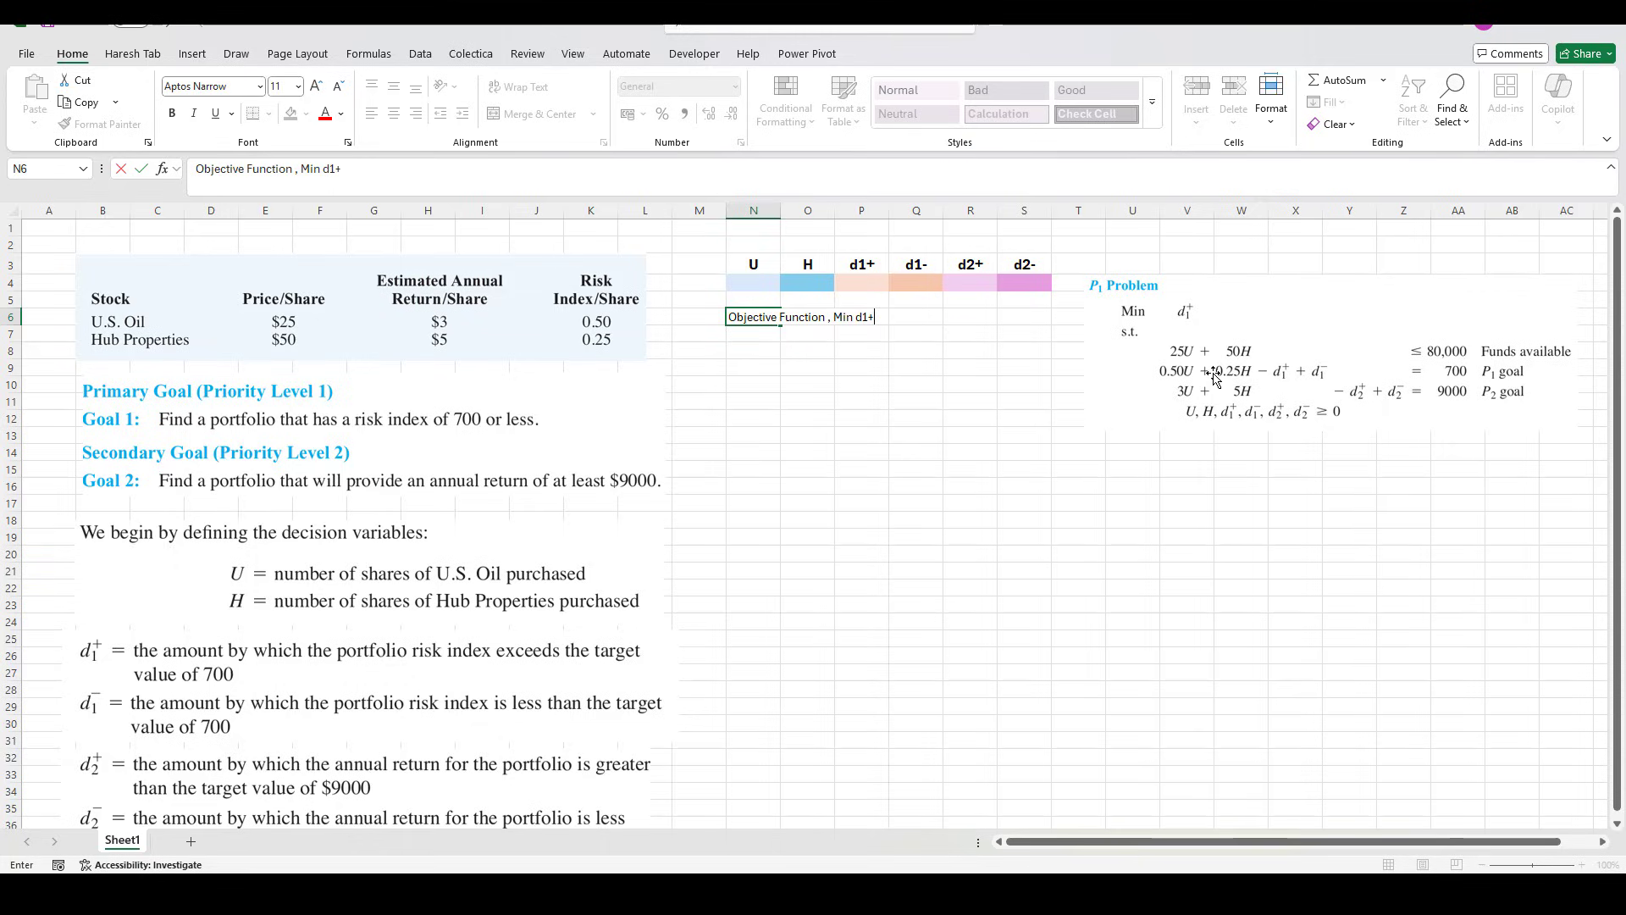
Enter the objective formula =P4 in cell Q6, referencing the d1+ variable cell.
key("Tab")
key("Tab")
key("Tab")
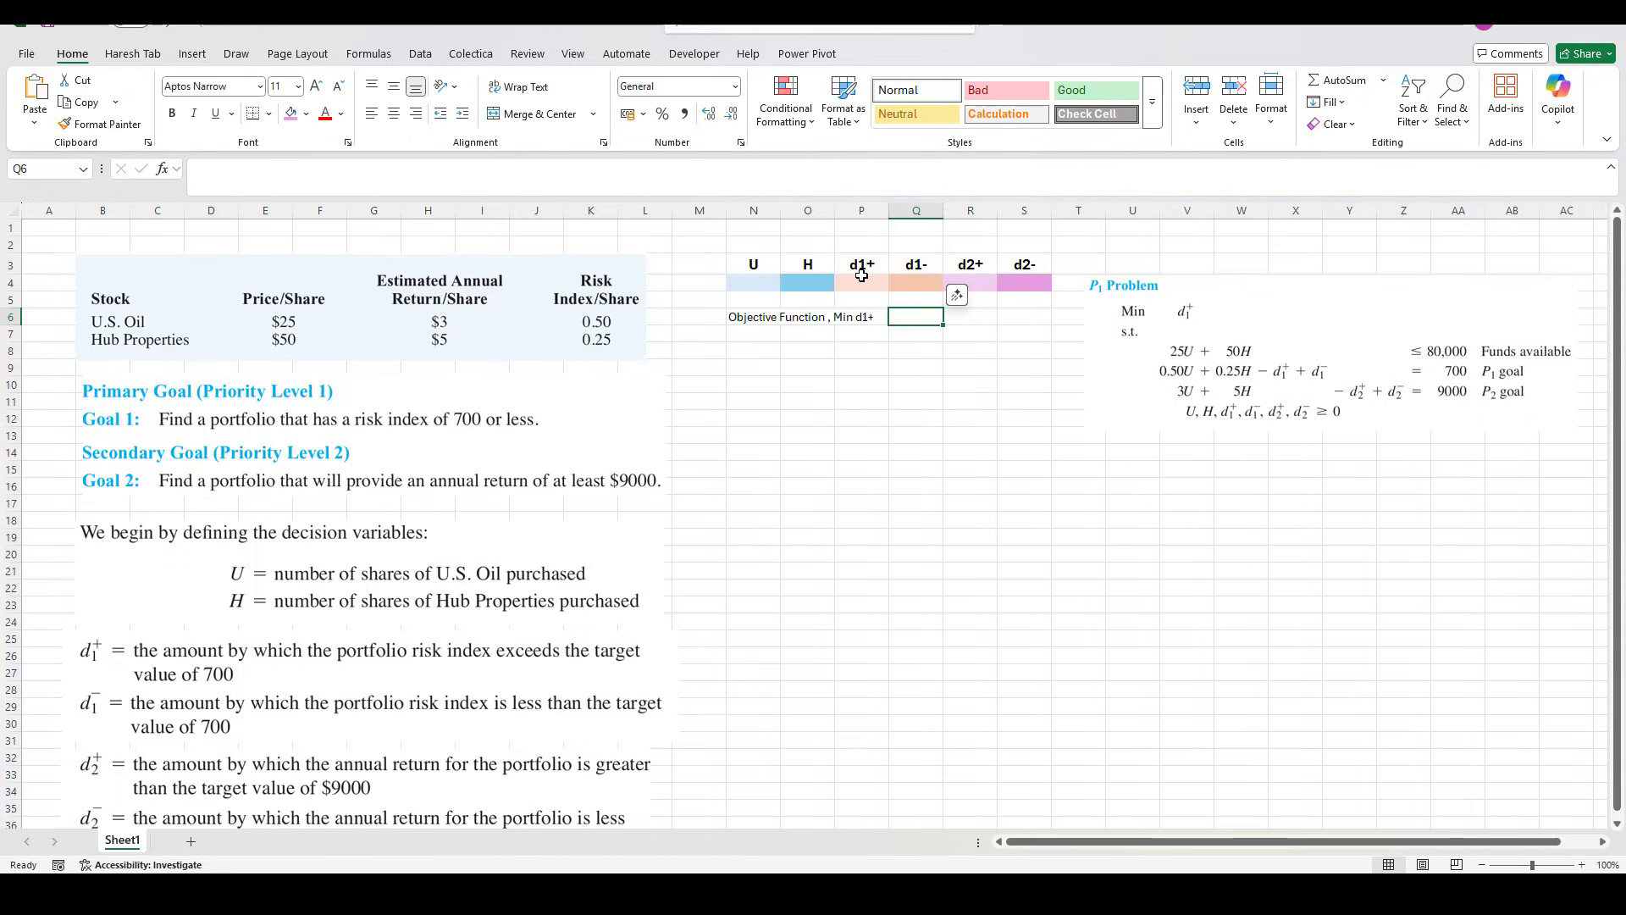
type("=")
left_click(860, 283)
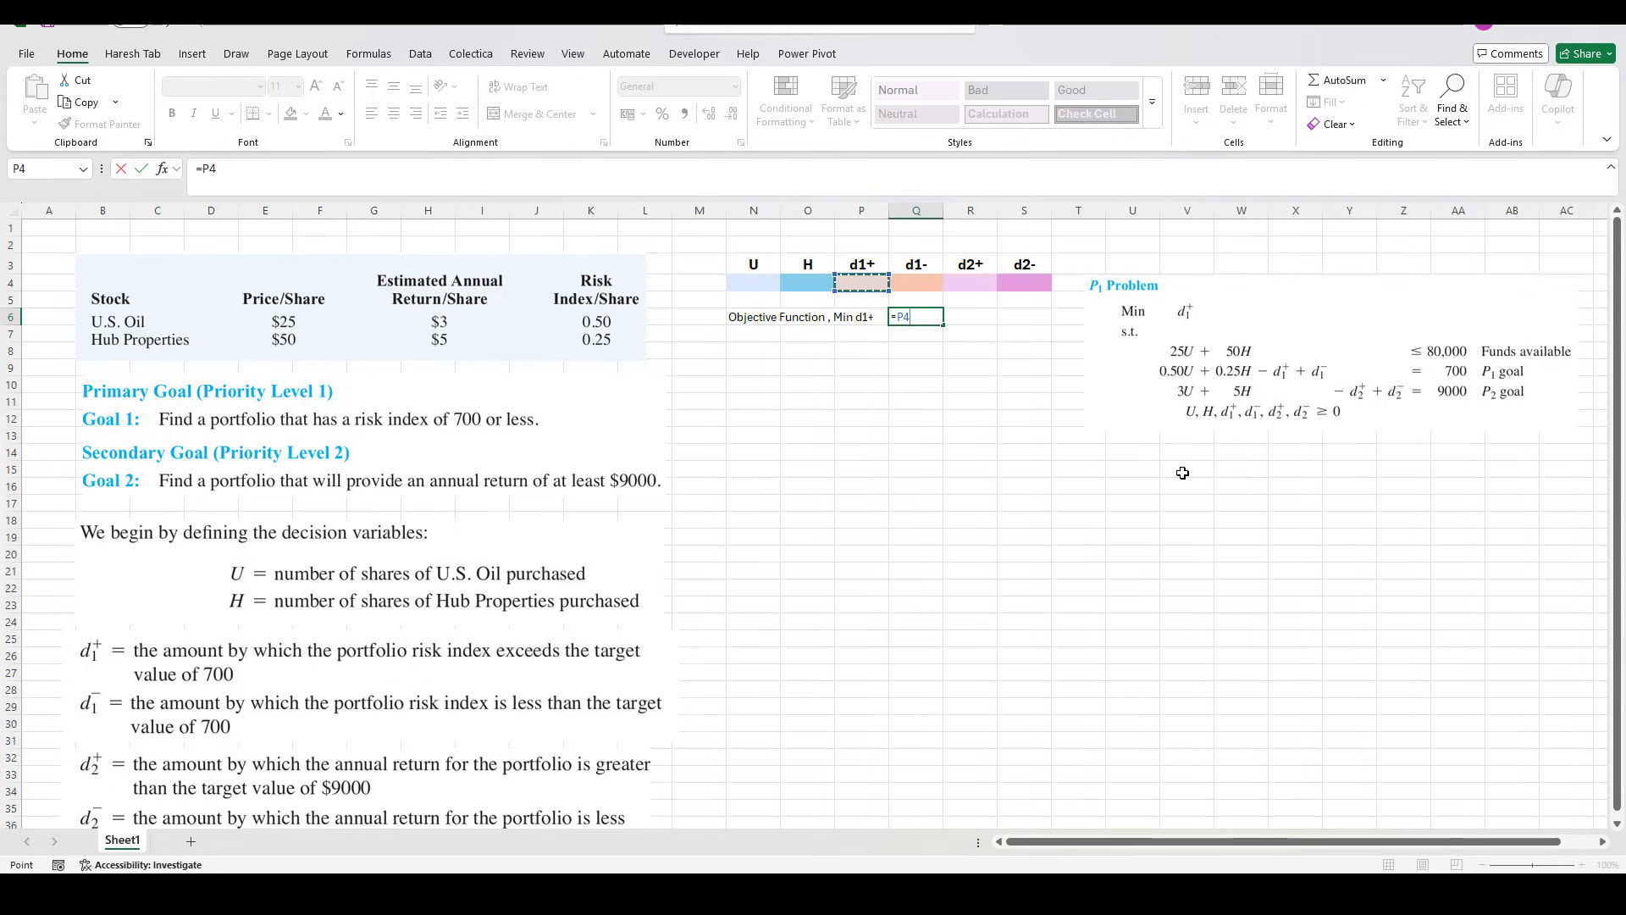
key("Return")
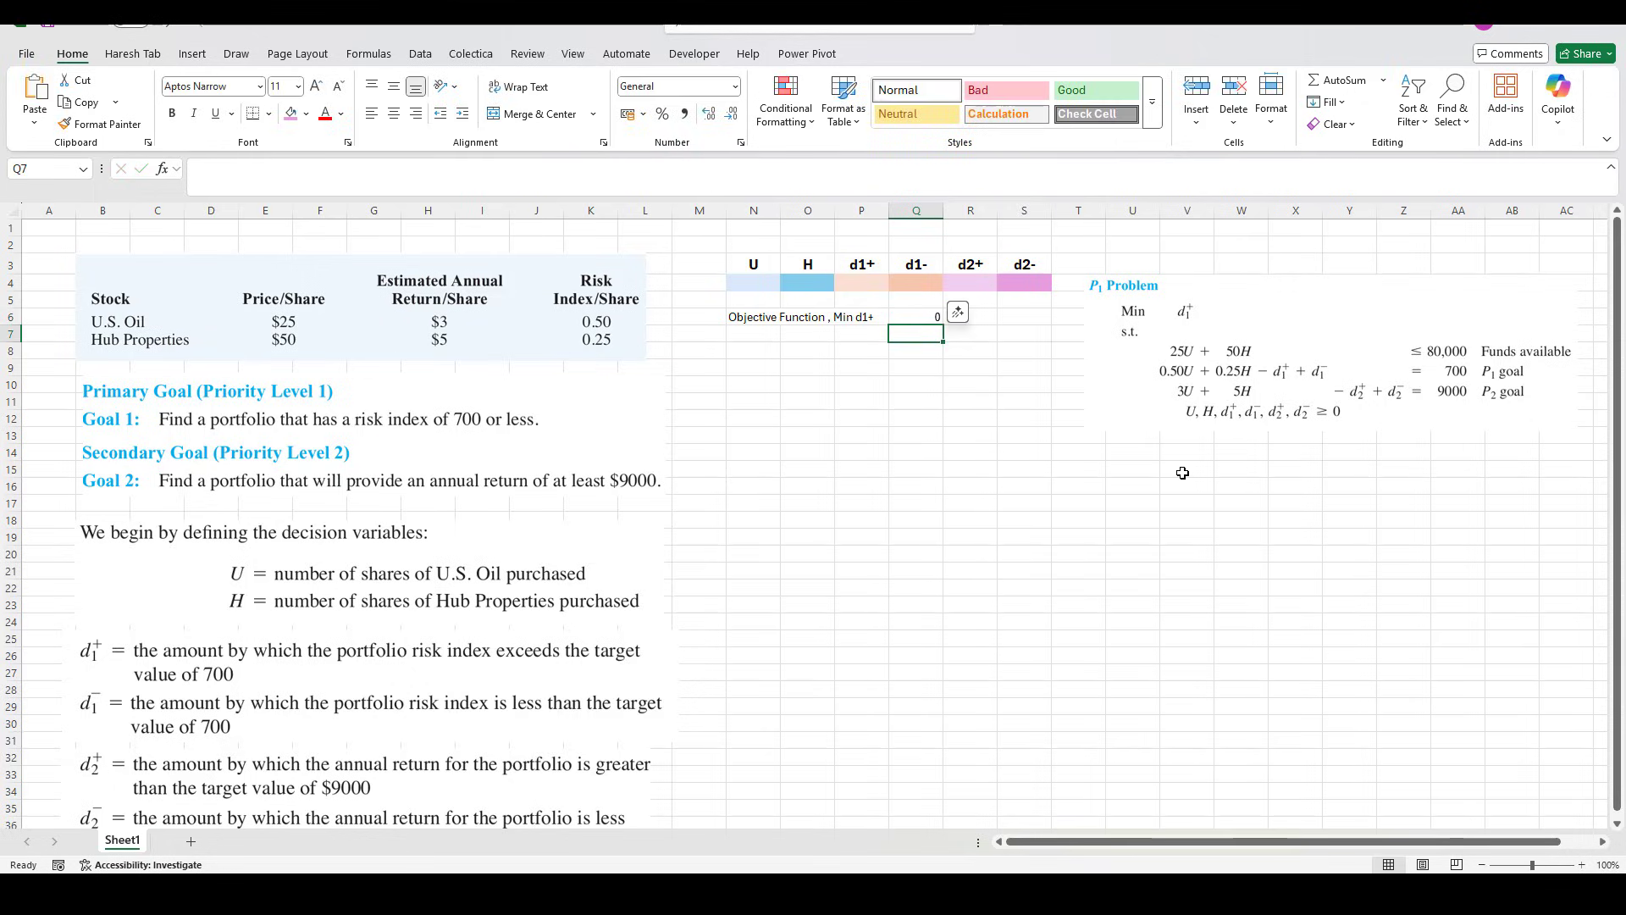
Enter the label "Subject to," in cell N8 to head the constraints section.
left_click(754, 335)
left_click(754, 352)
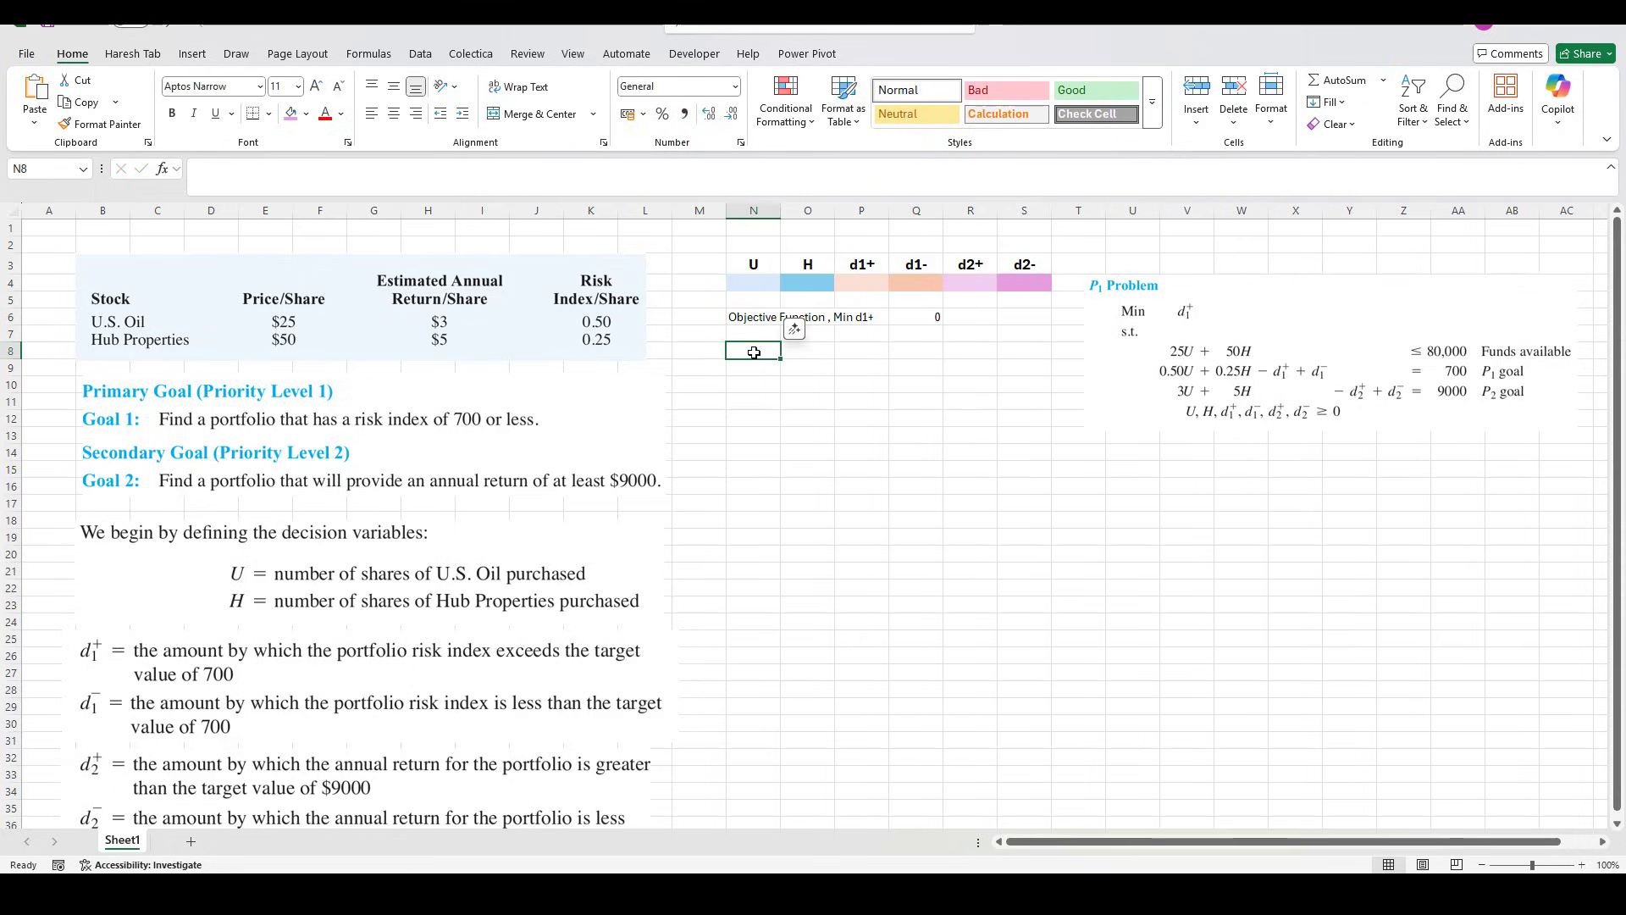
type("Sub")
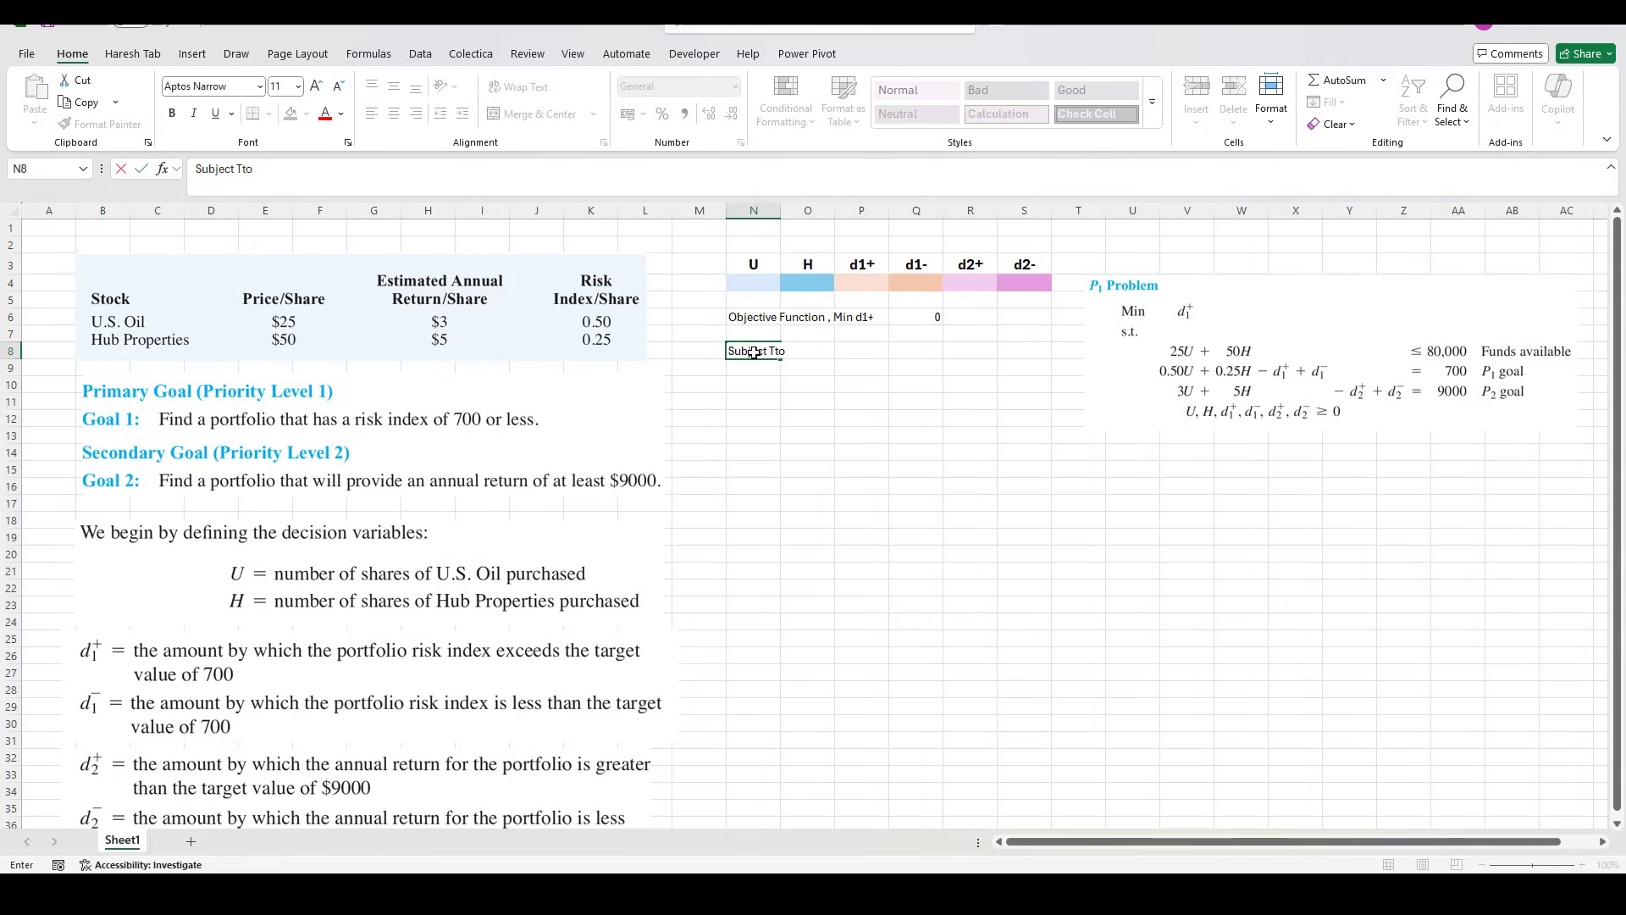
type("ject")
type(" top")
key("Return")
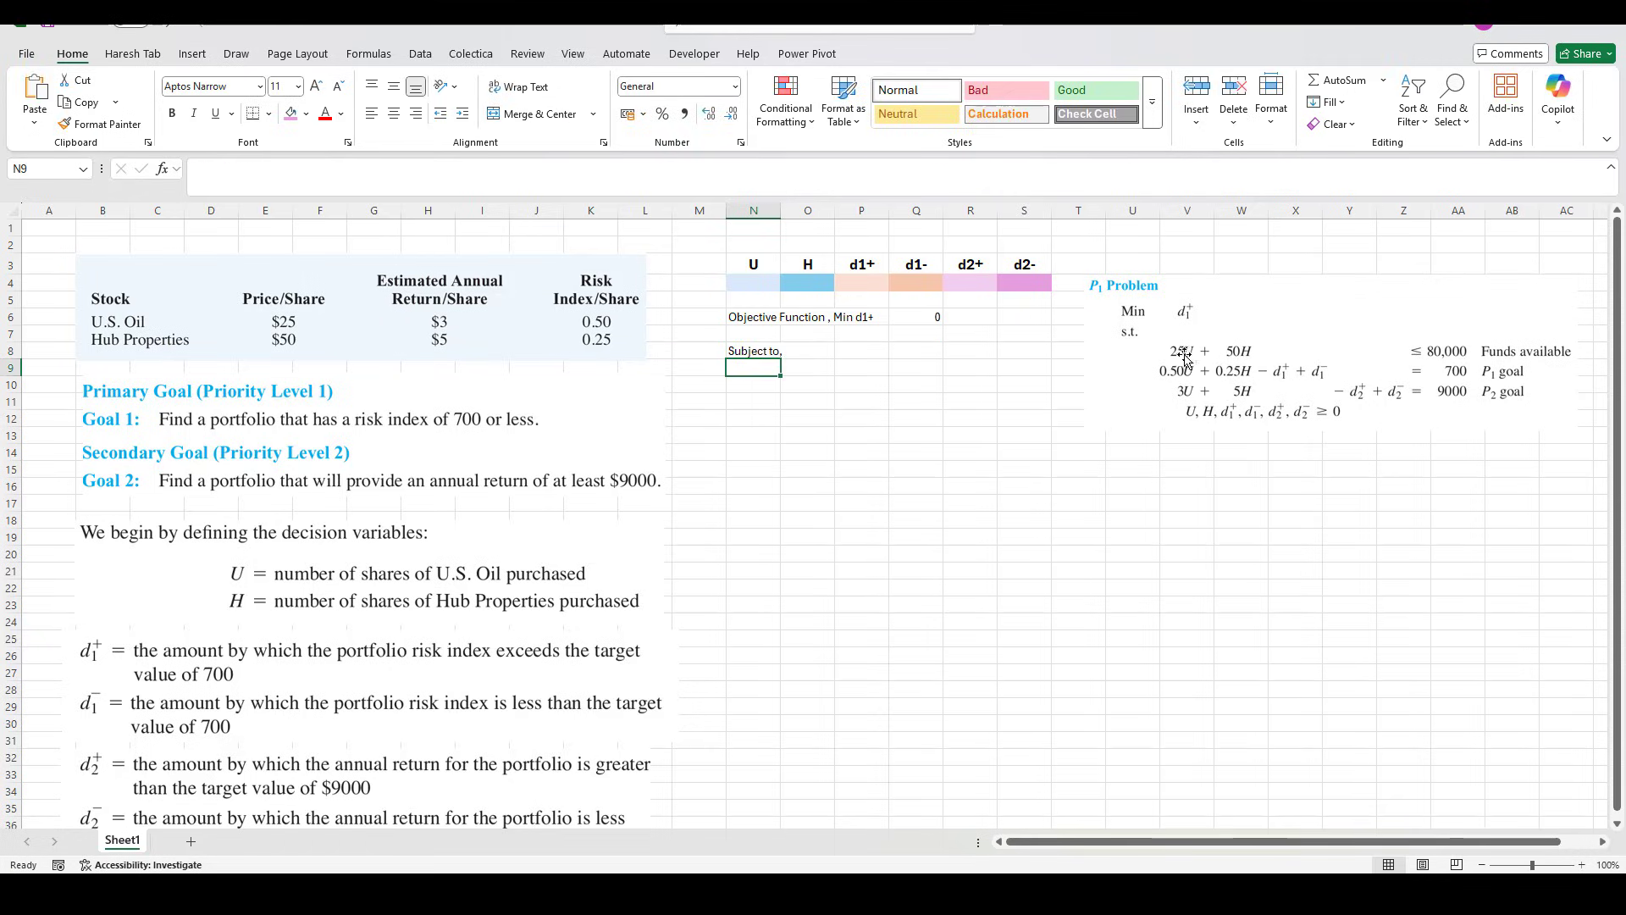
Enter the funds constraint formula =(25*N4)+(50*O4) in cell O9.
left_click(803, 373)
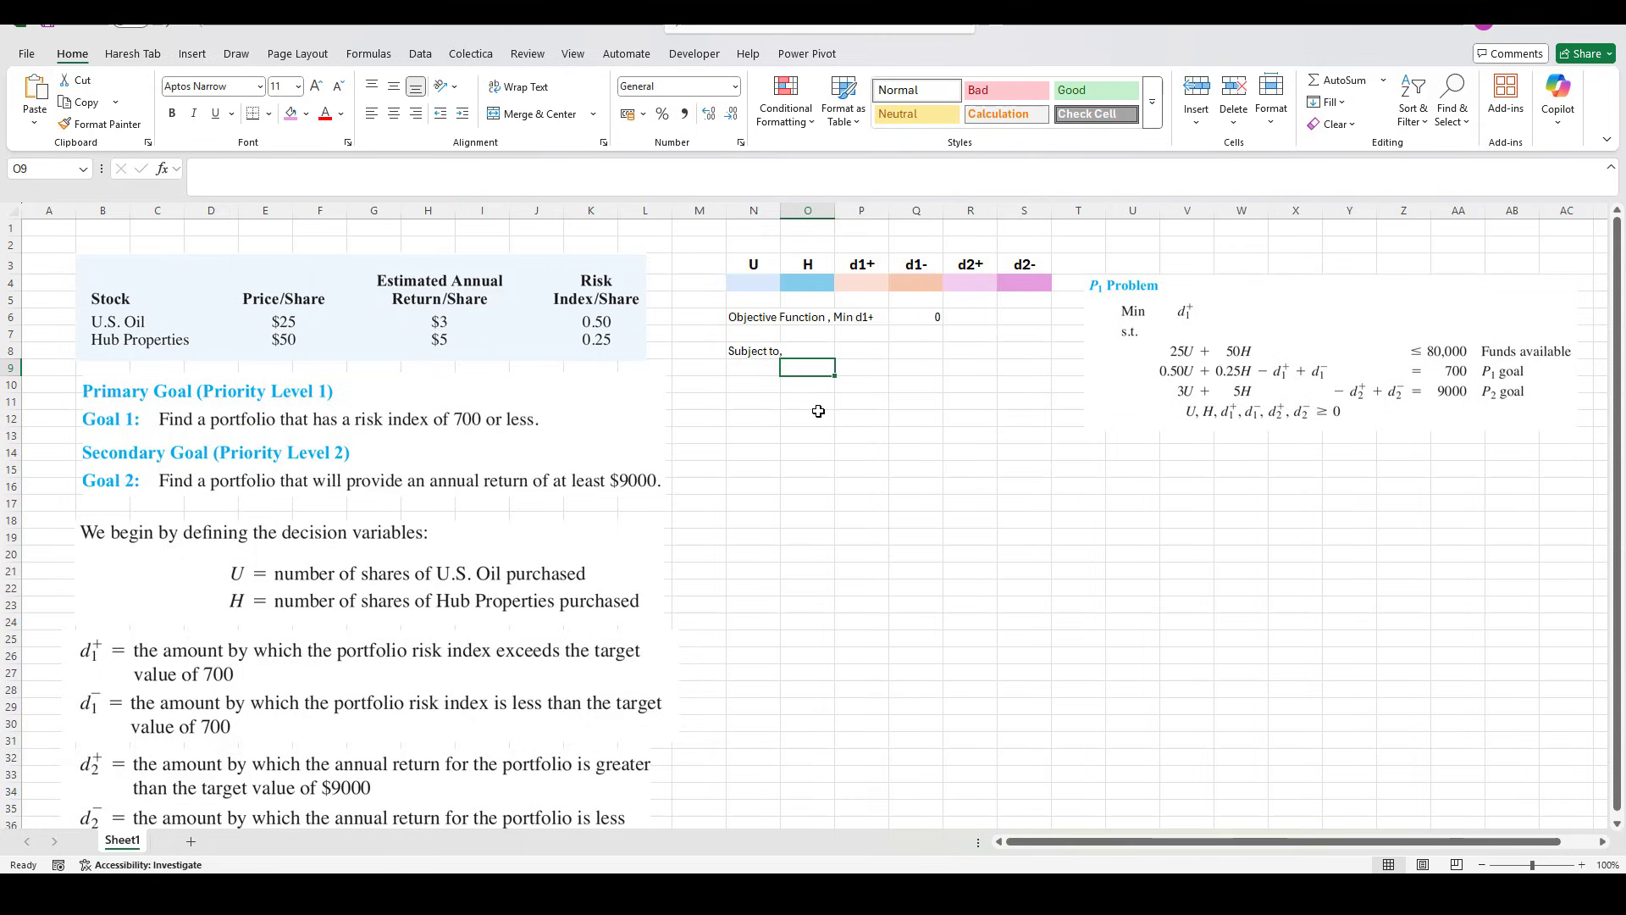
type("=(")
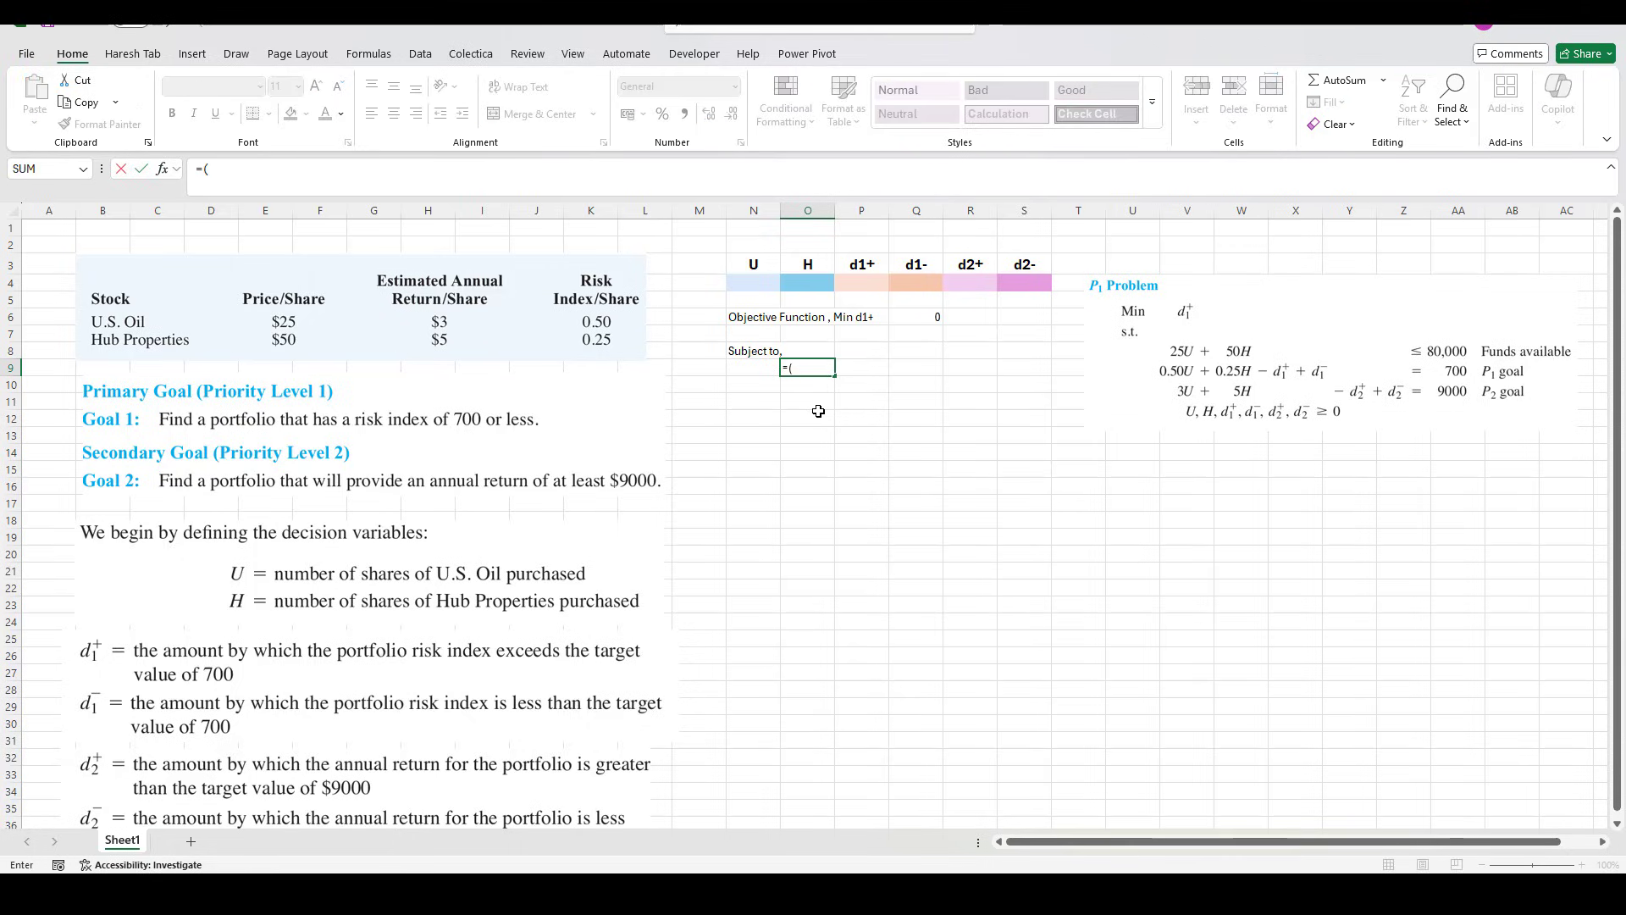
type("25*")
left_click(754, 283)
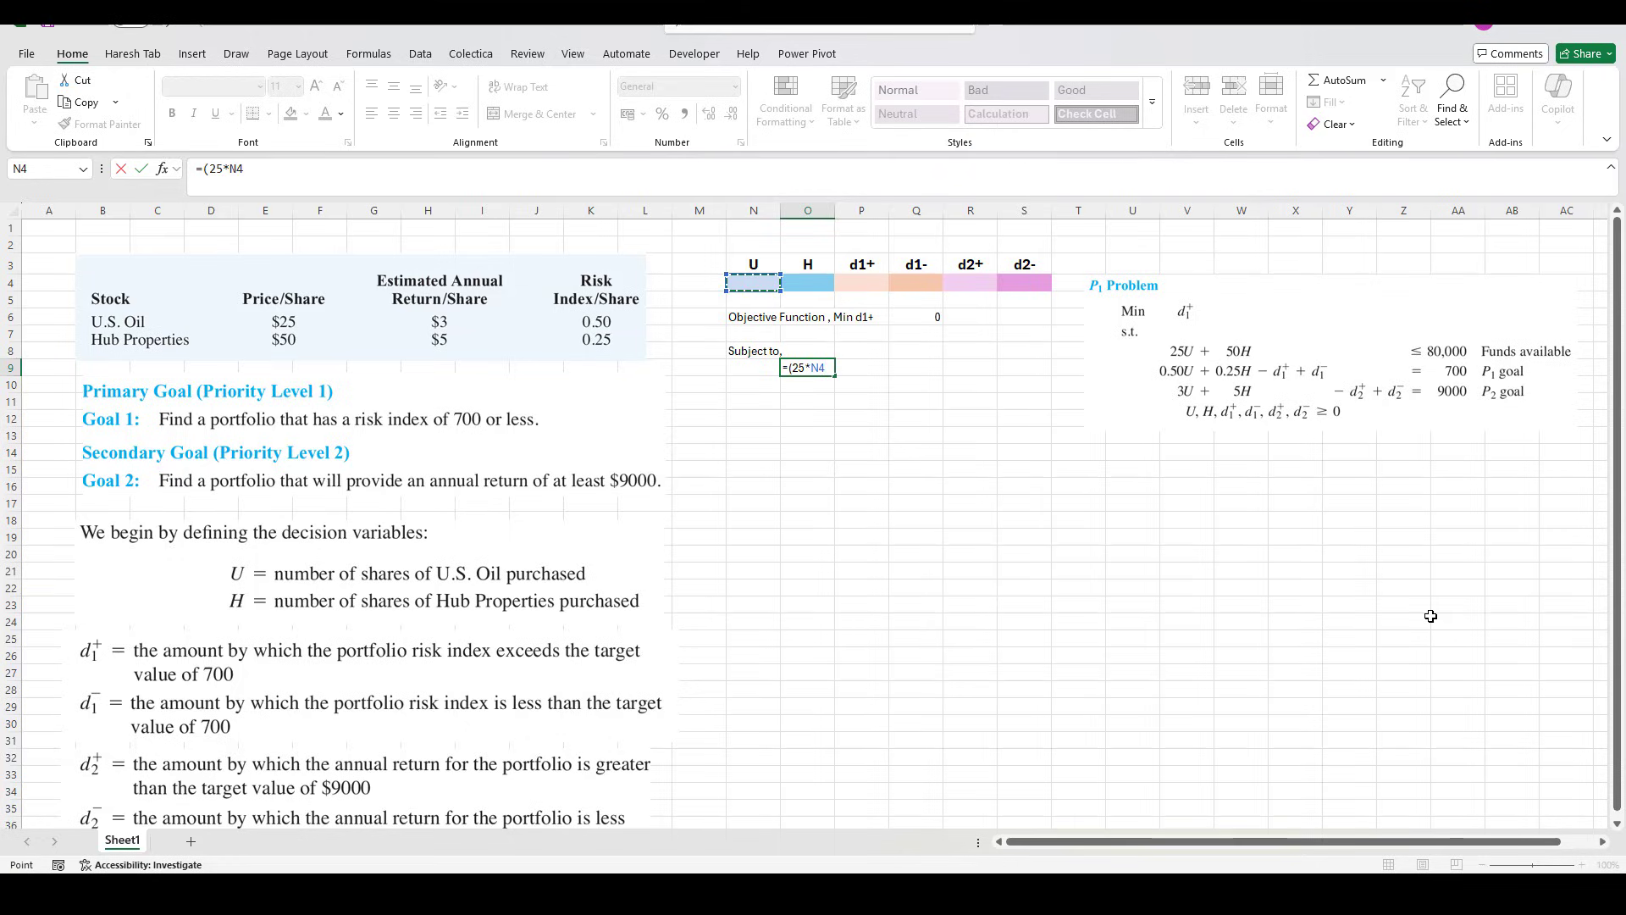
type(")+(")
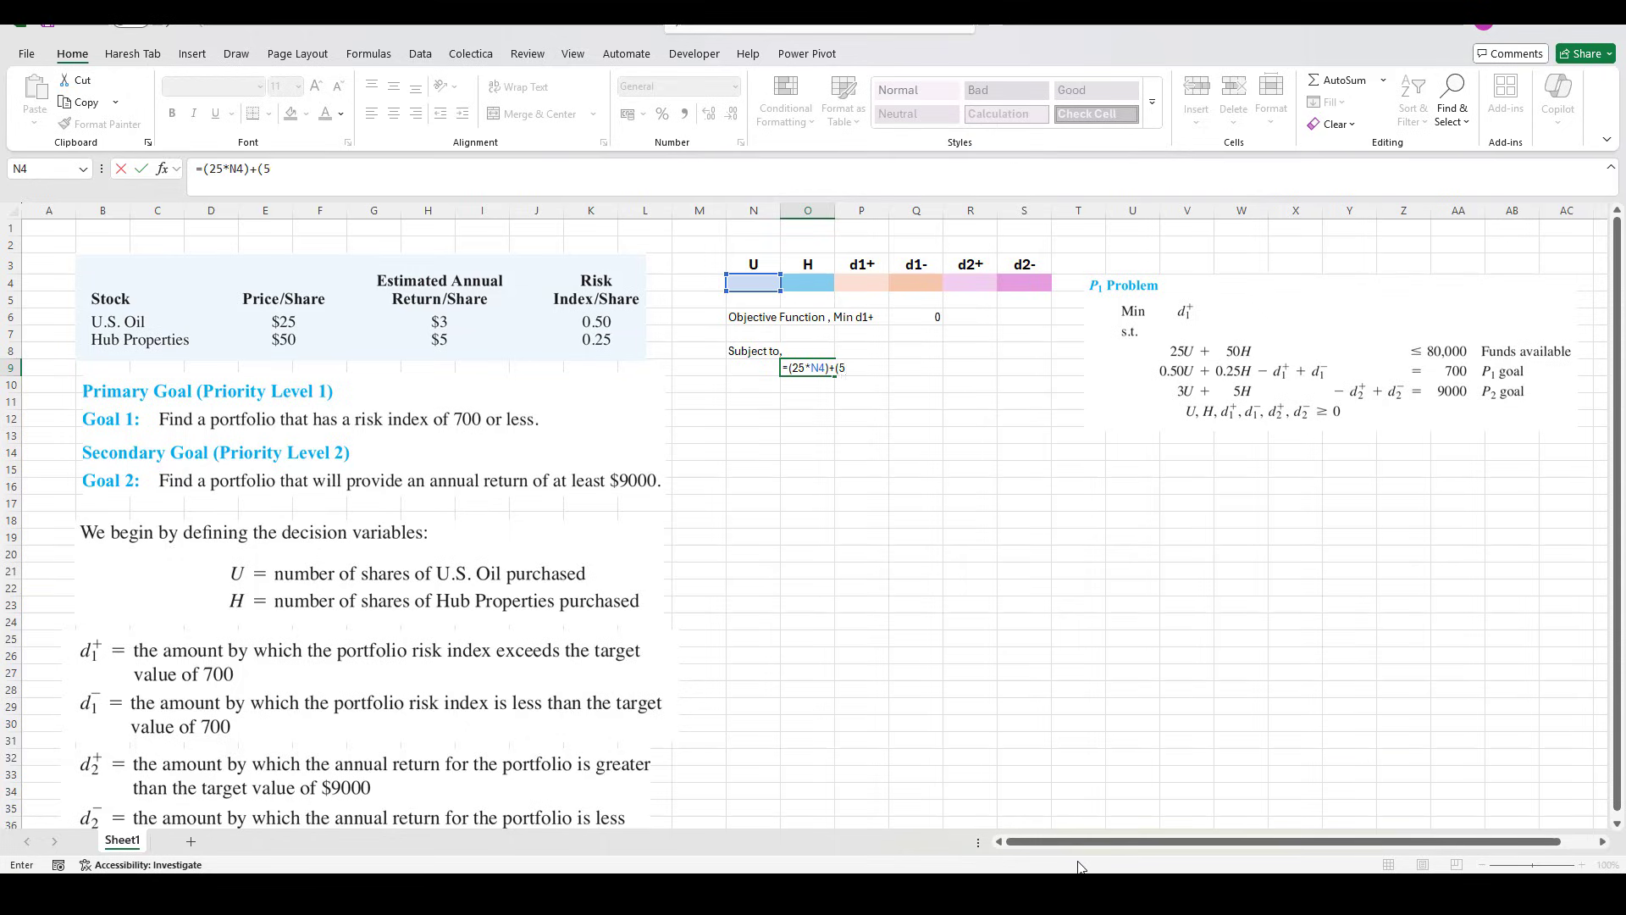
type("50*")
left_click(820, 285)
type(")")
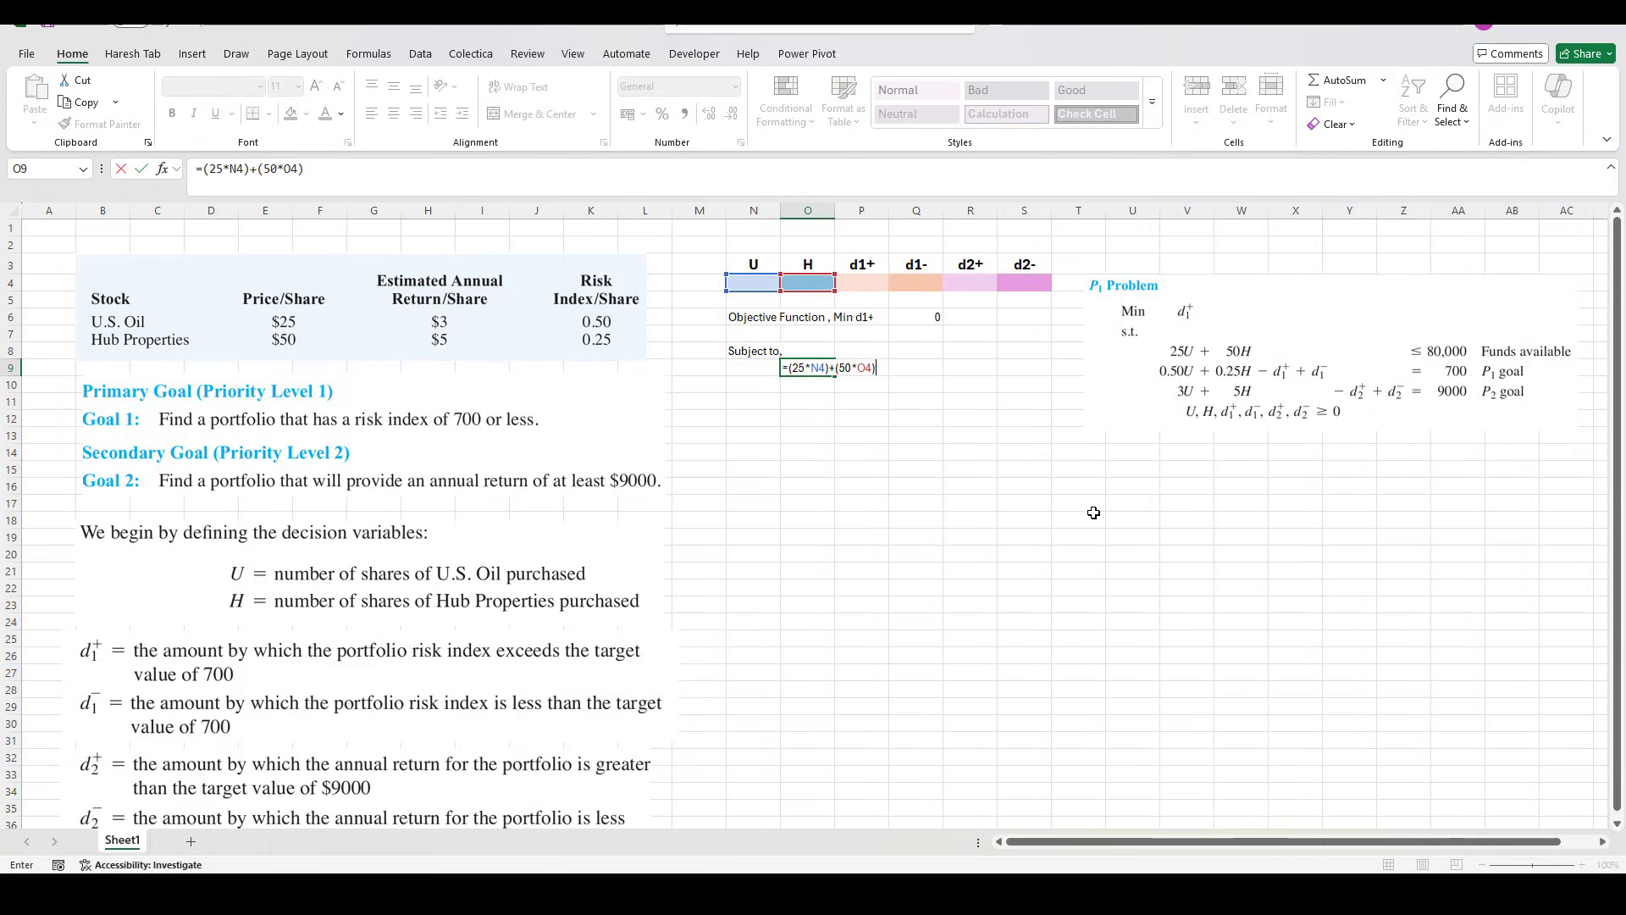
key("Return")
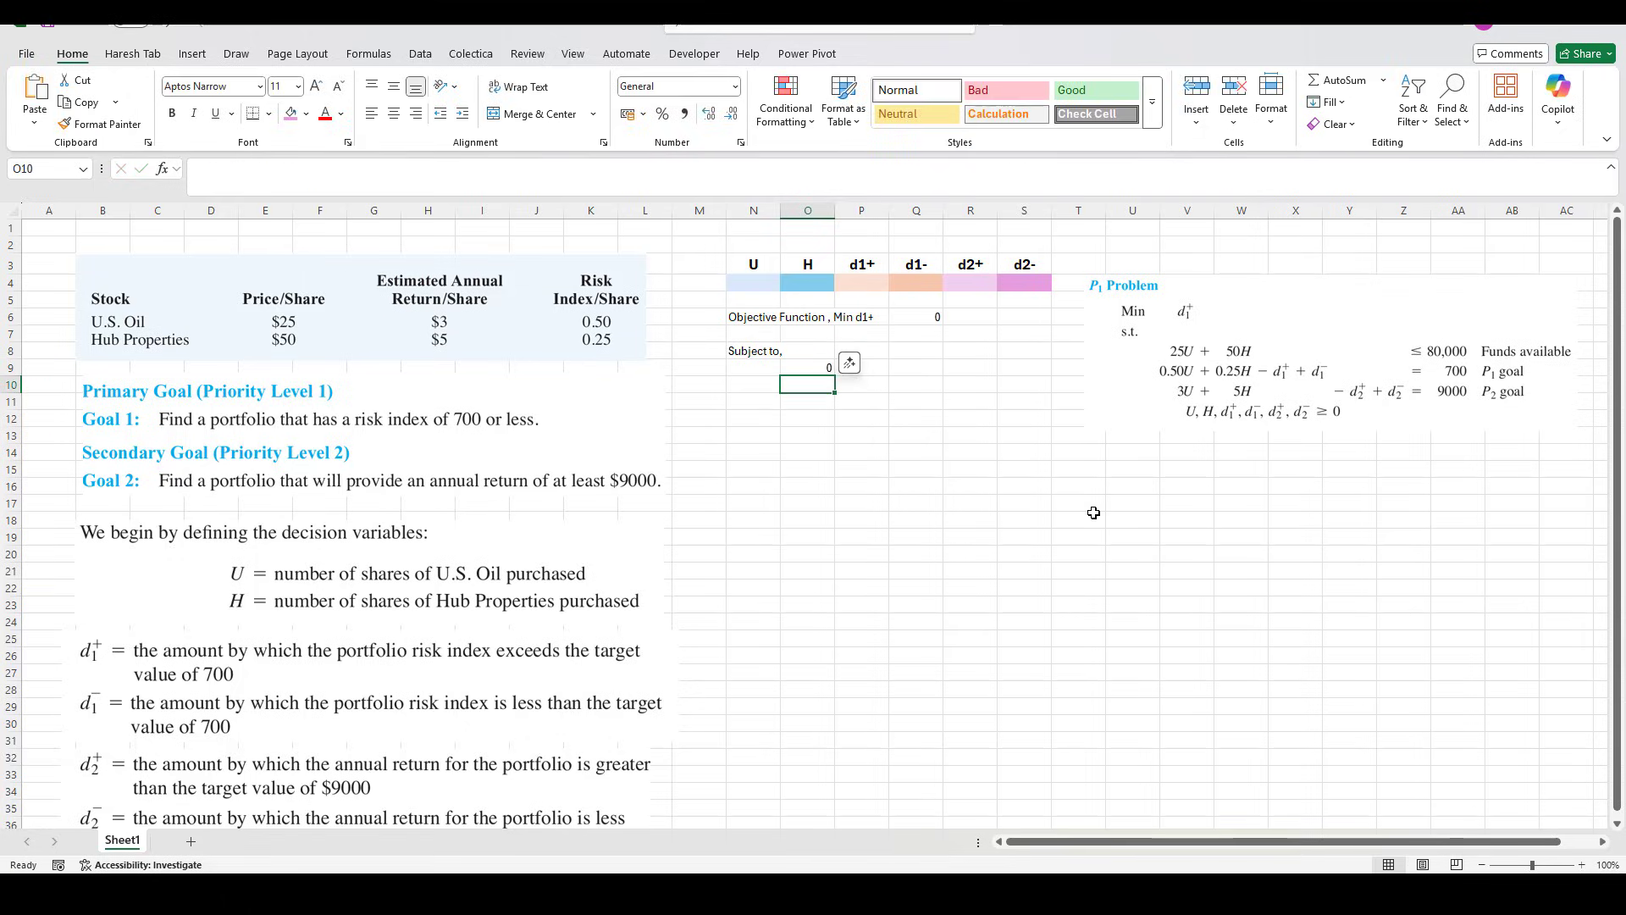
Complete the funds constraint row with the label "<=" in cell P9 and the limit 800000 in cell Q9.
left_click(877, 367)
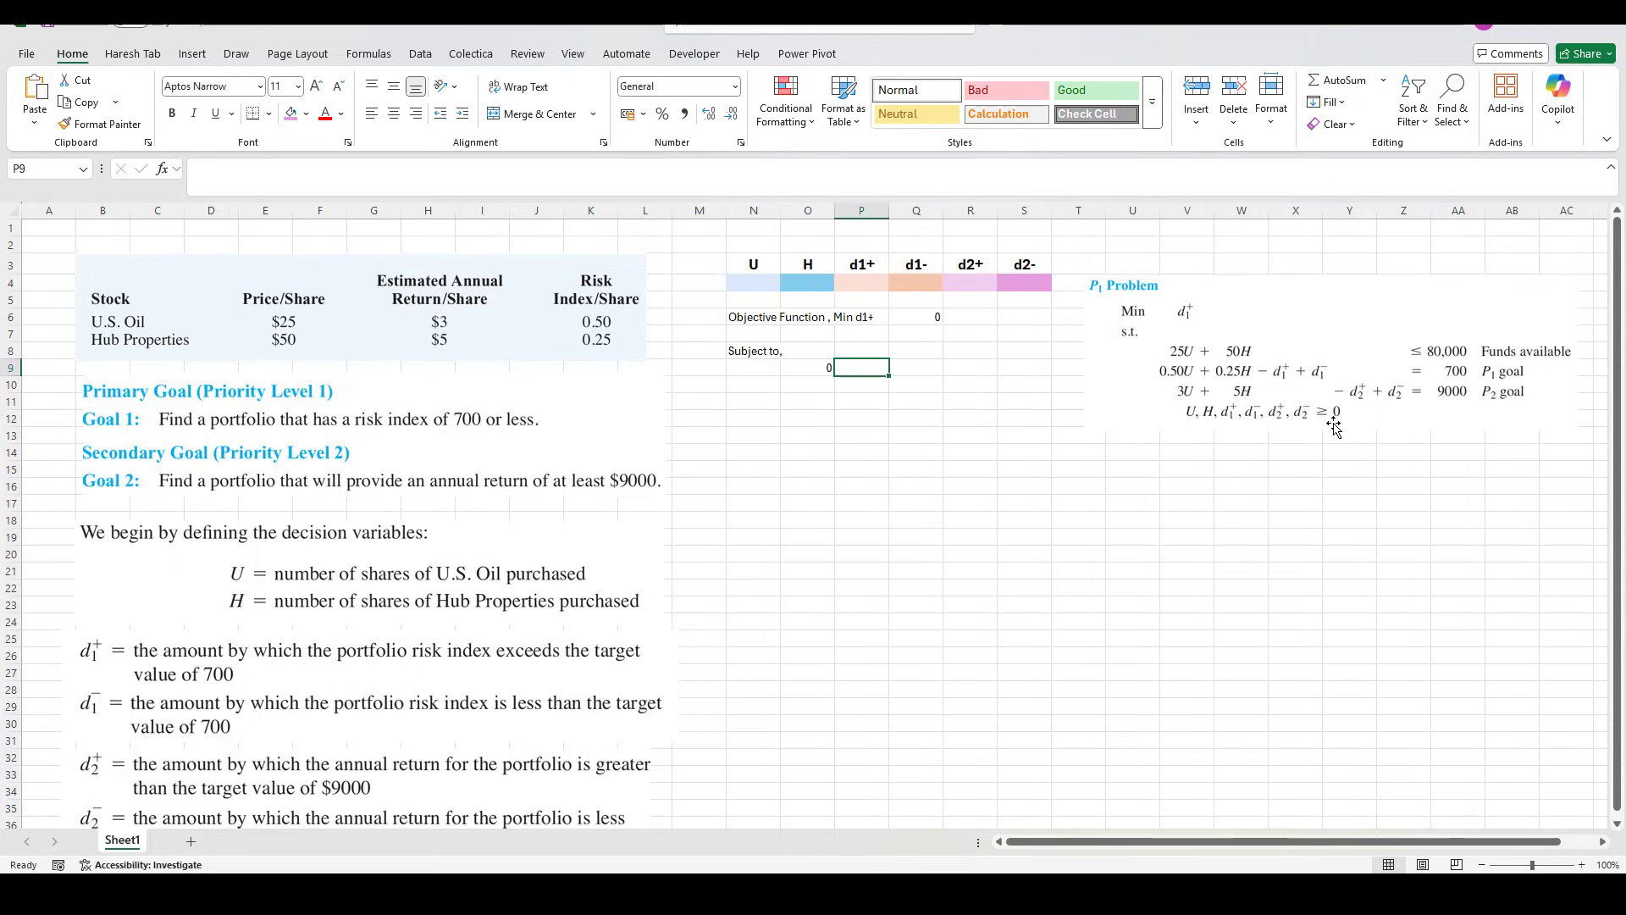
type("<=")
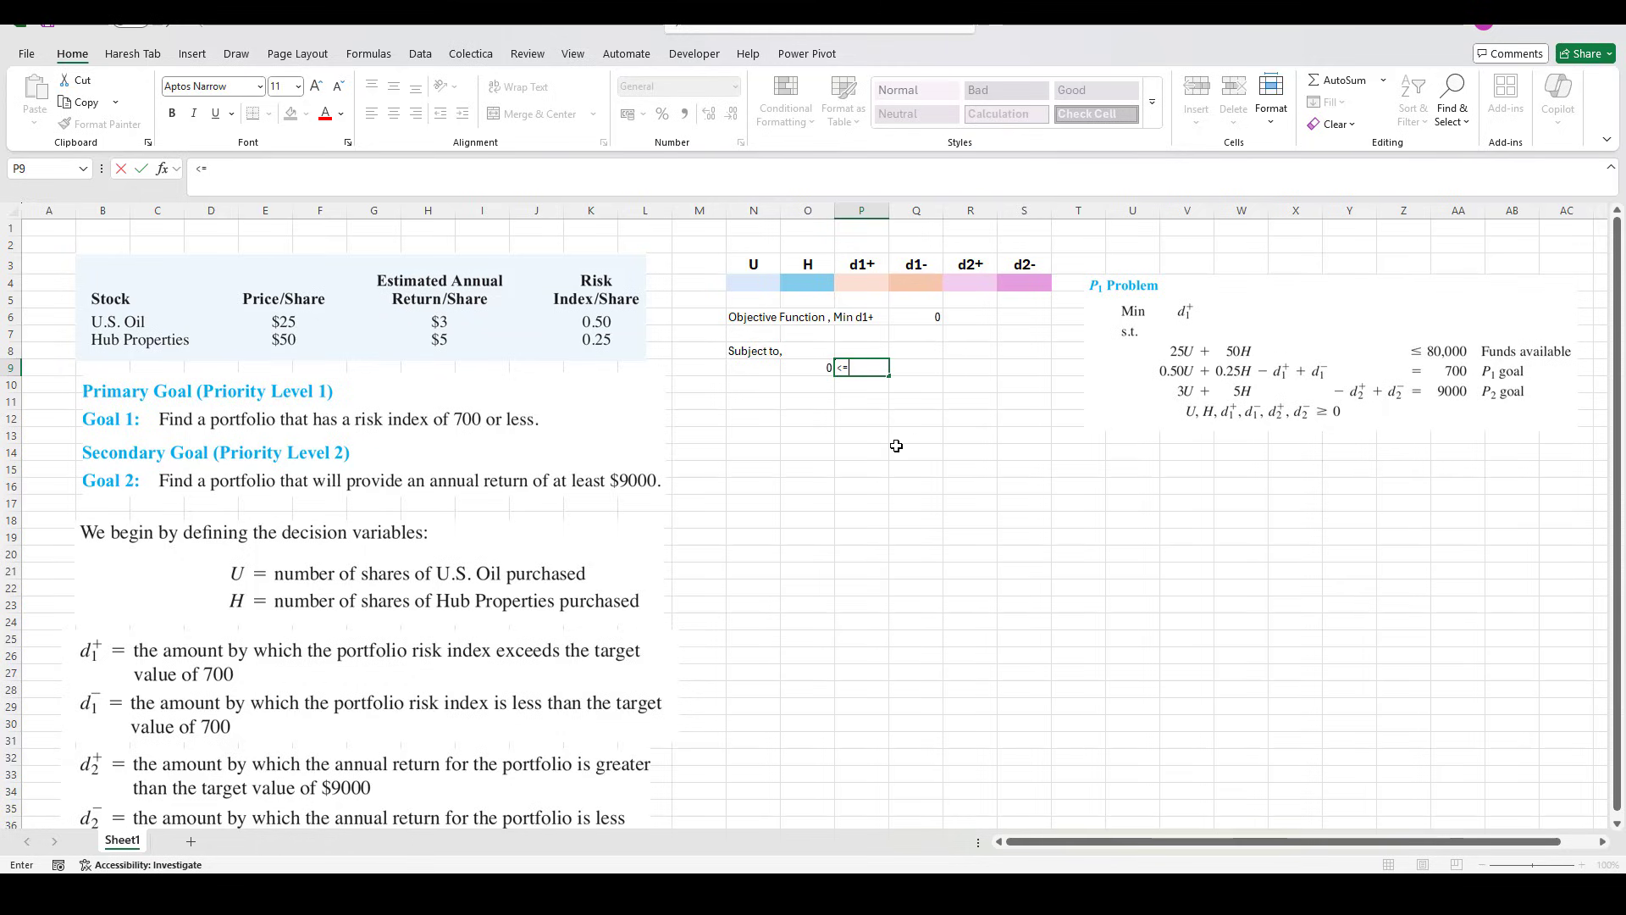
key("Escape")
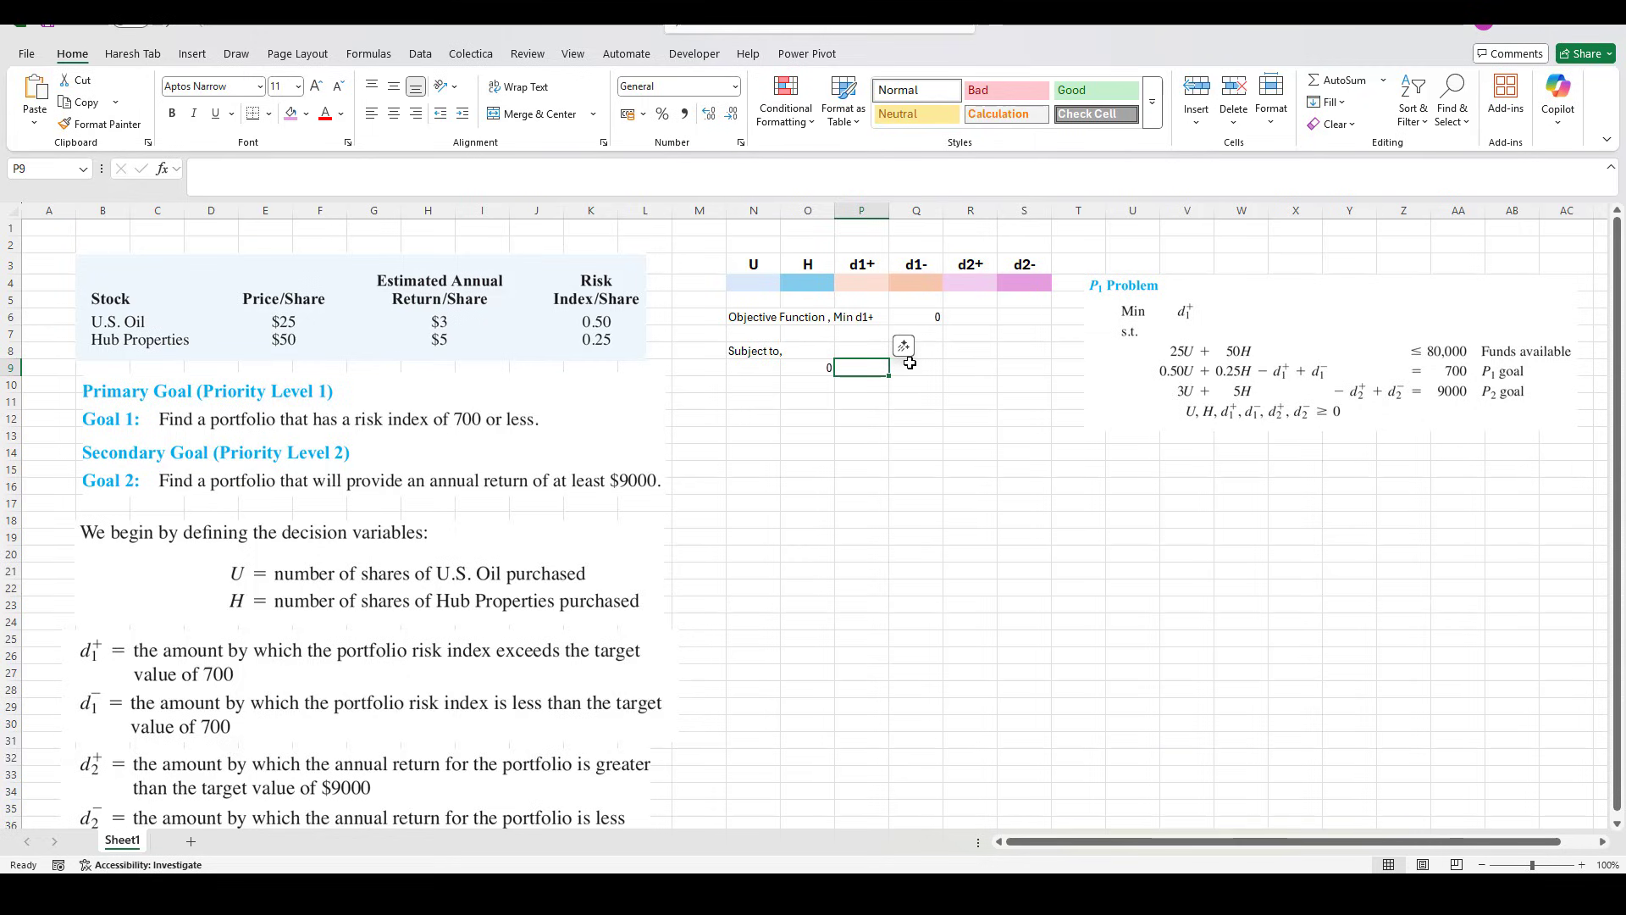
type("<=")
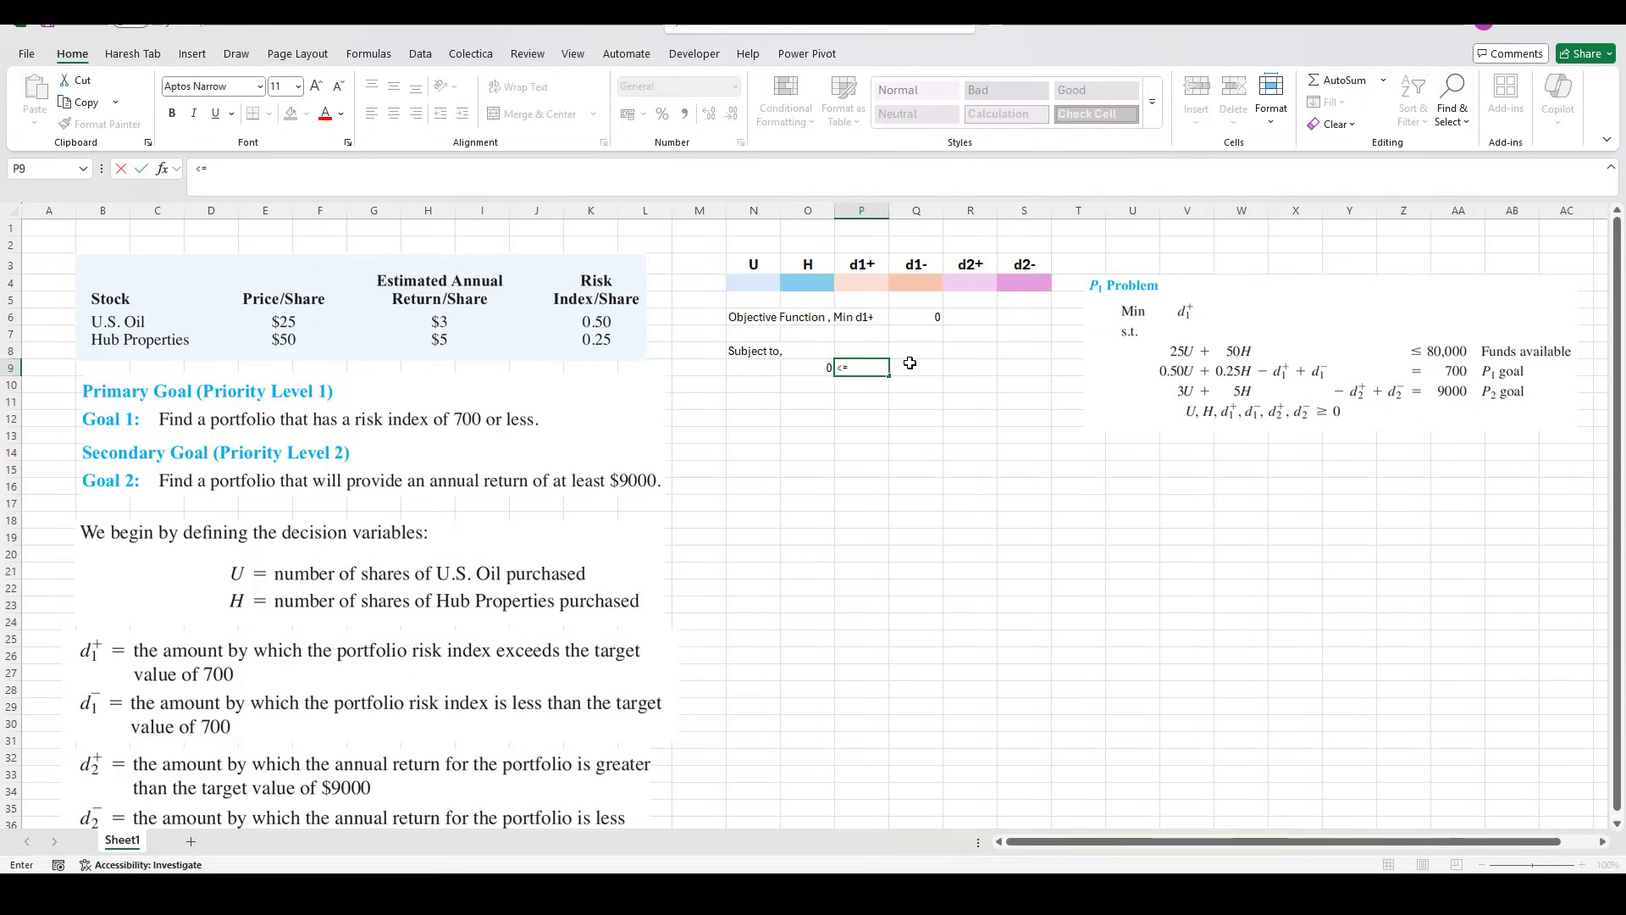
left_click(910, 362)
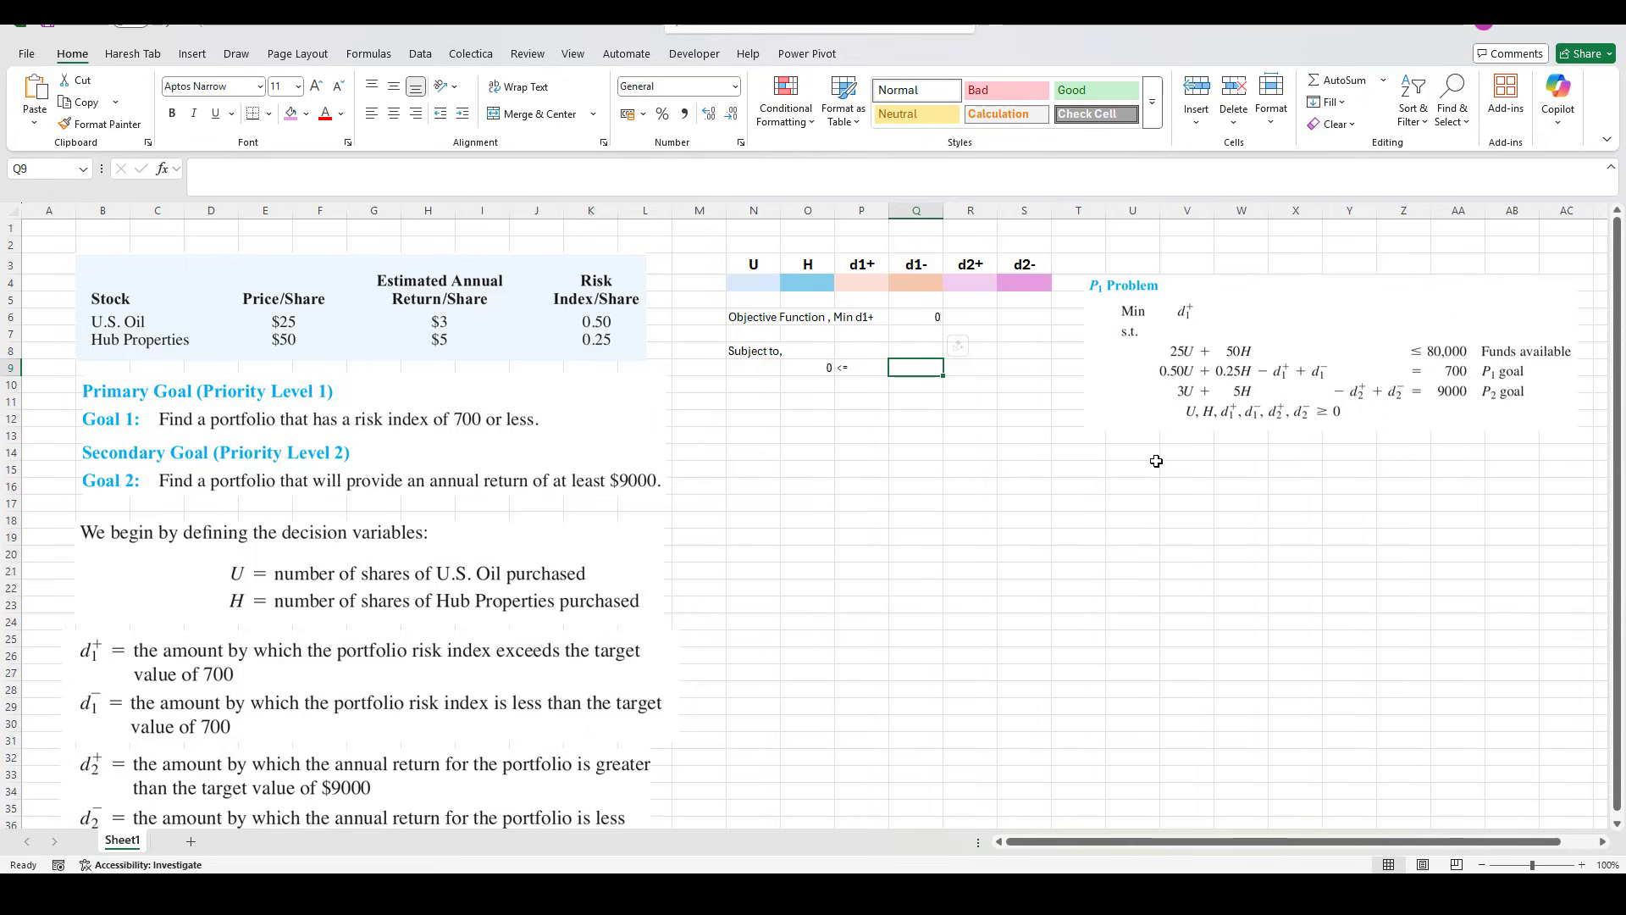
type("800000")
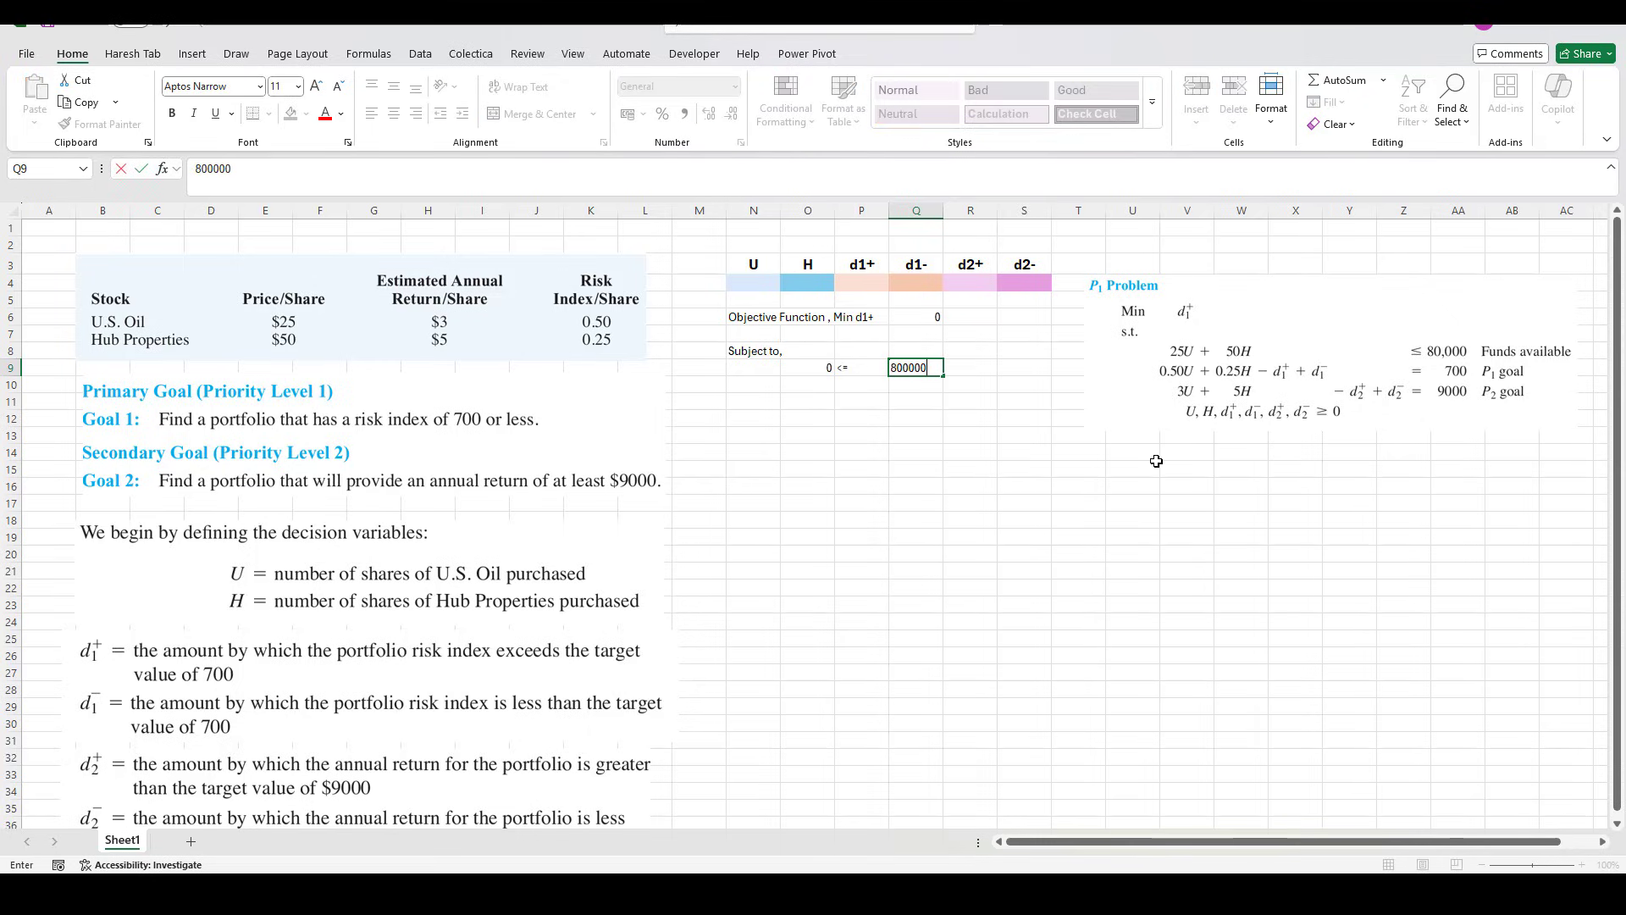
left_click(858, 517)
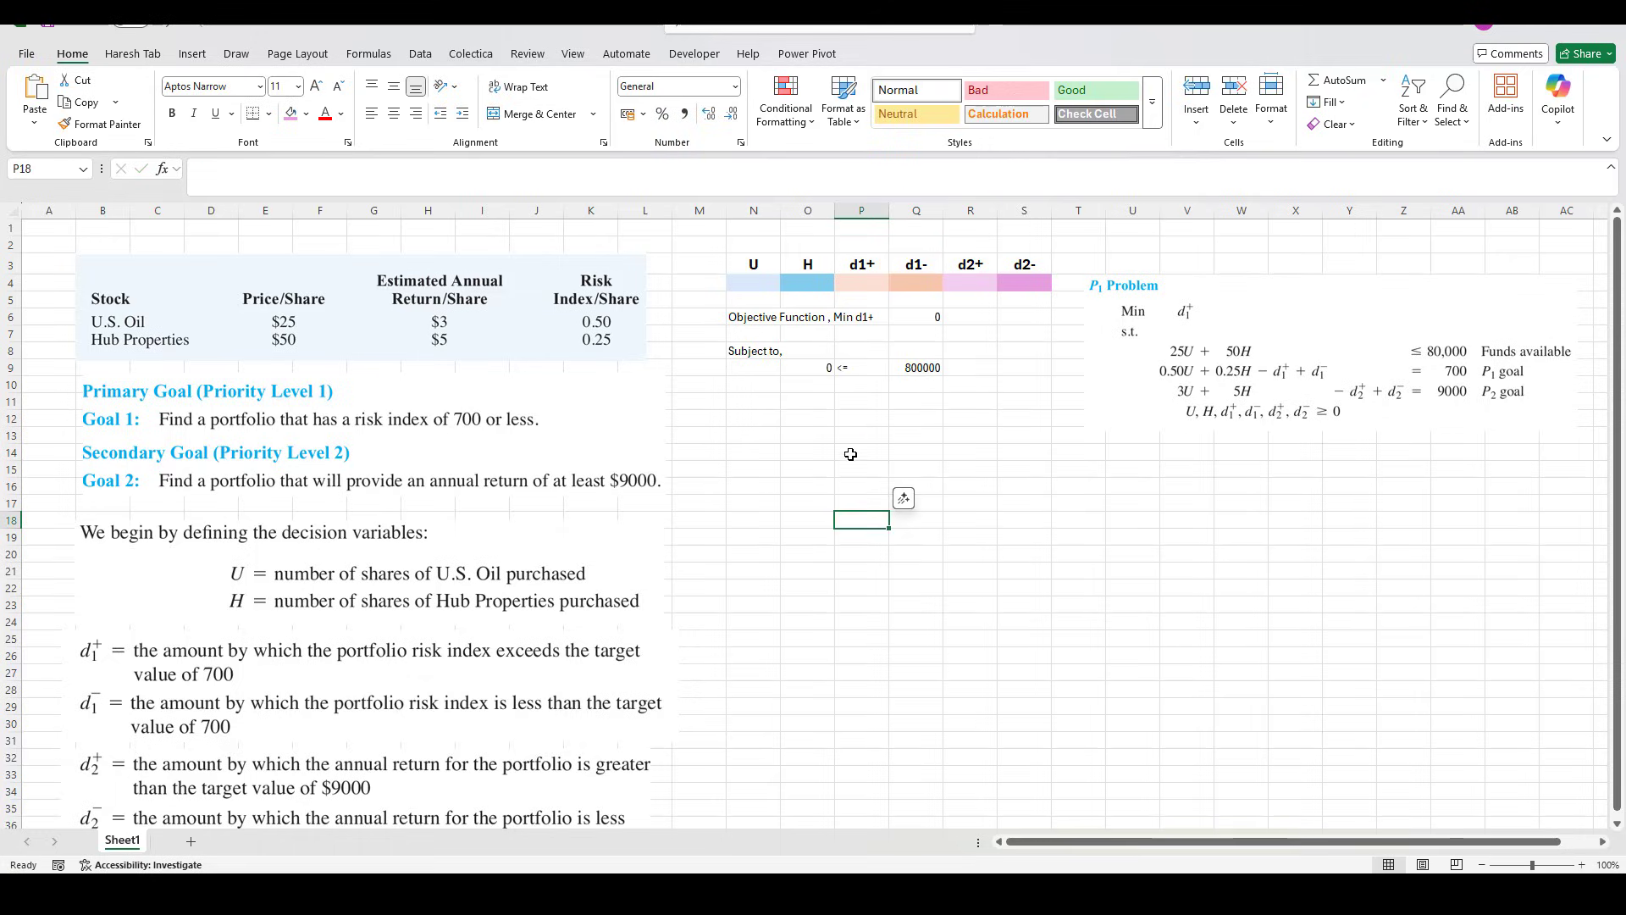
Enter the P1 goal constraint formula =(0.5*N4)+(0.25*O4)-P4+Q4 in cell O10.
left_click(808, 389)
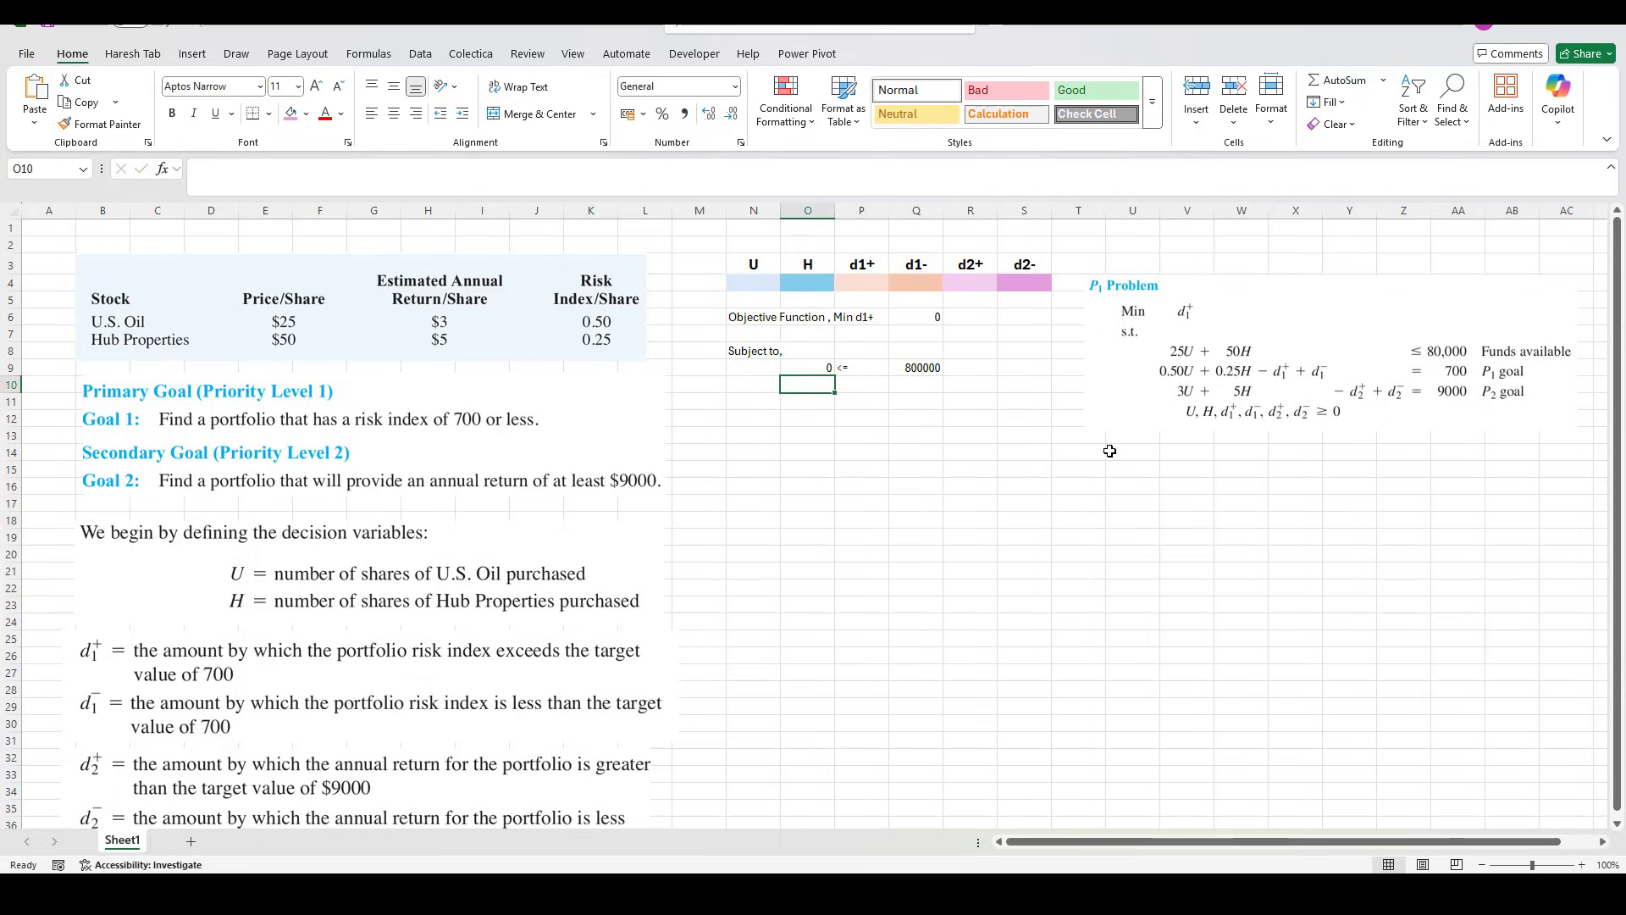
type("=(0.")
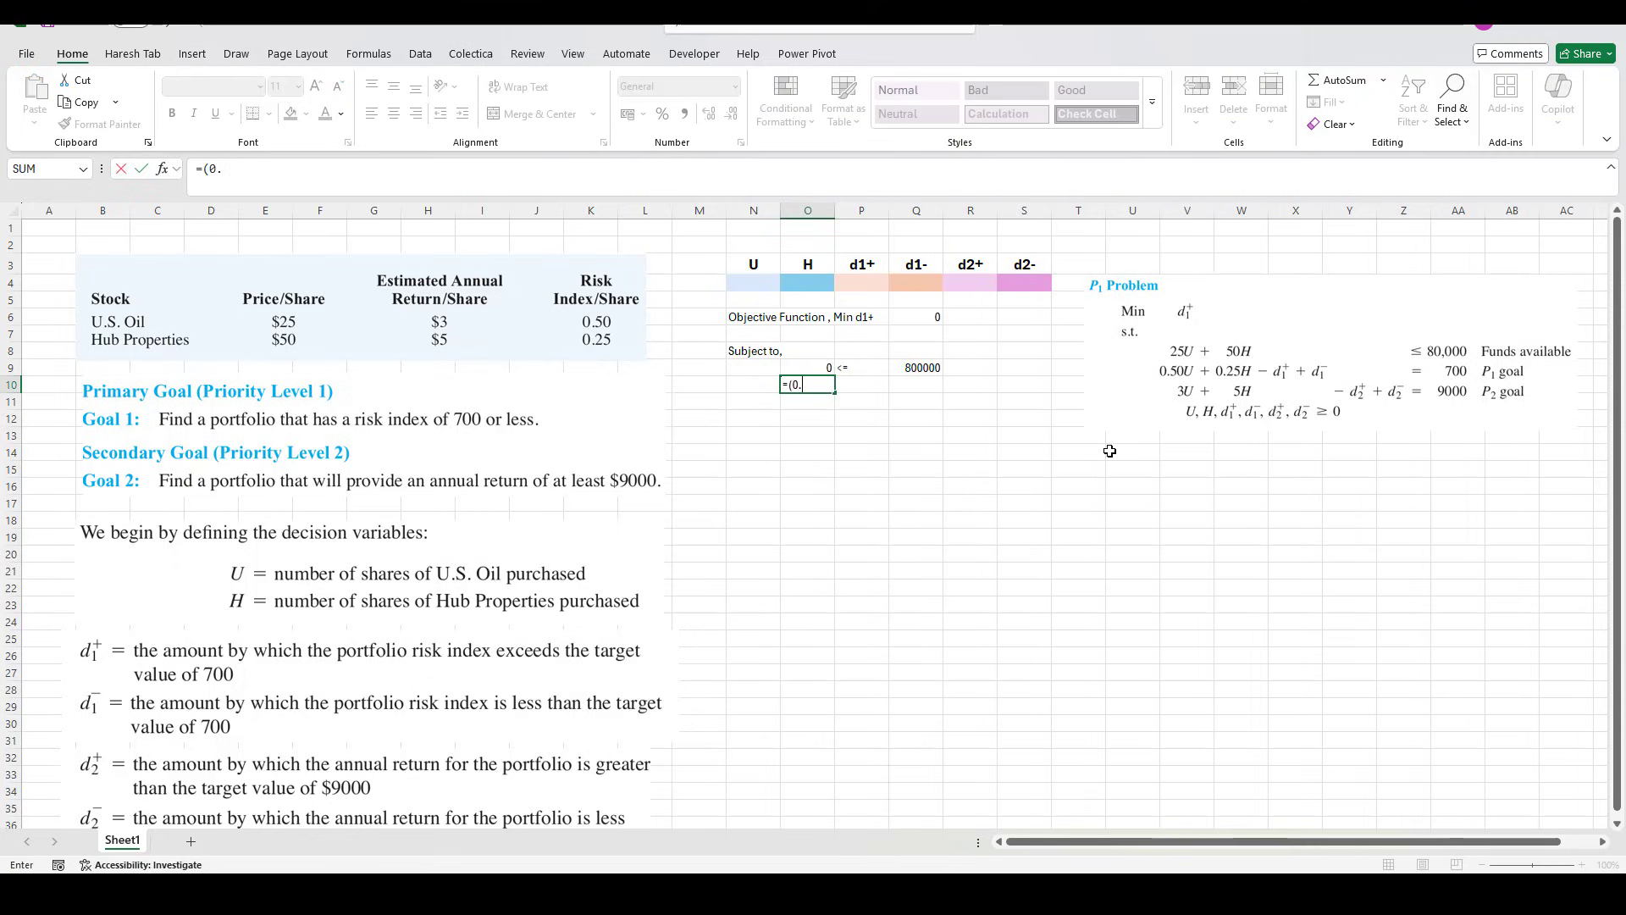
type("5*")
left_click(766, 285)
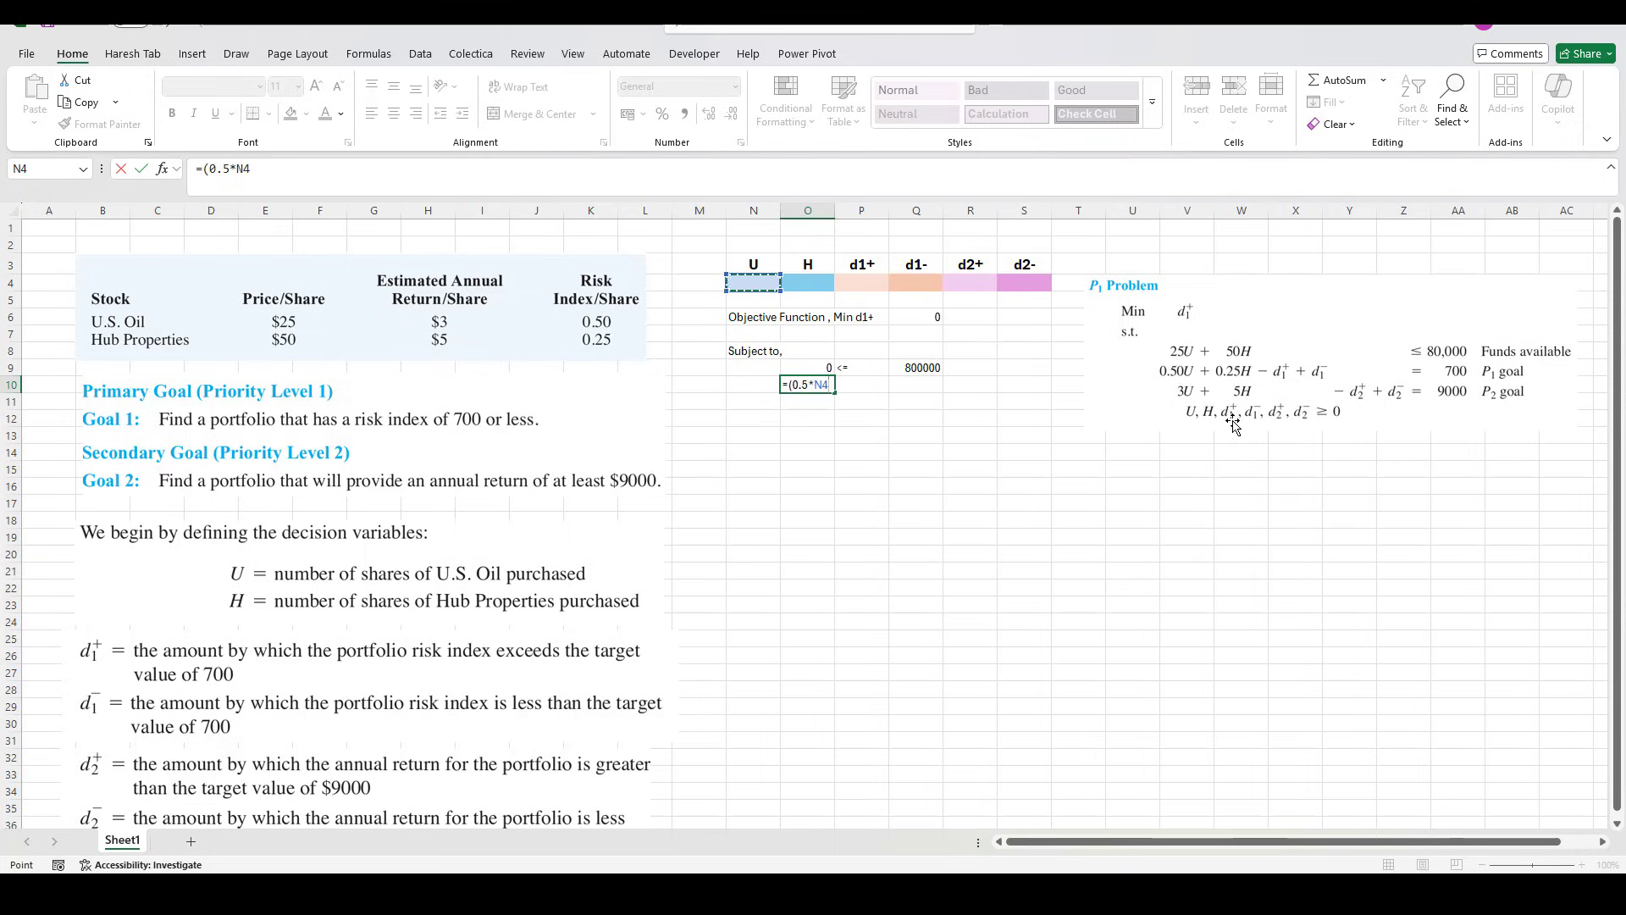
type(")")
type("+(0.25*")
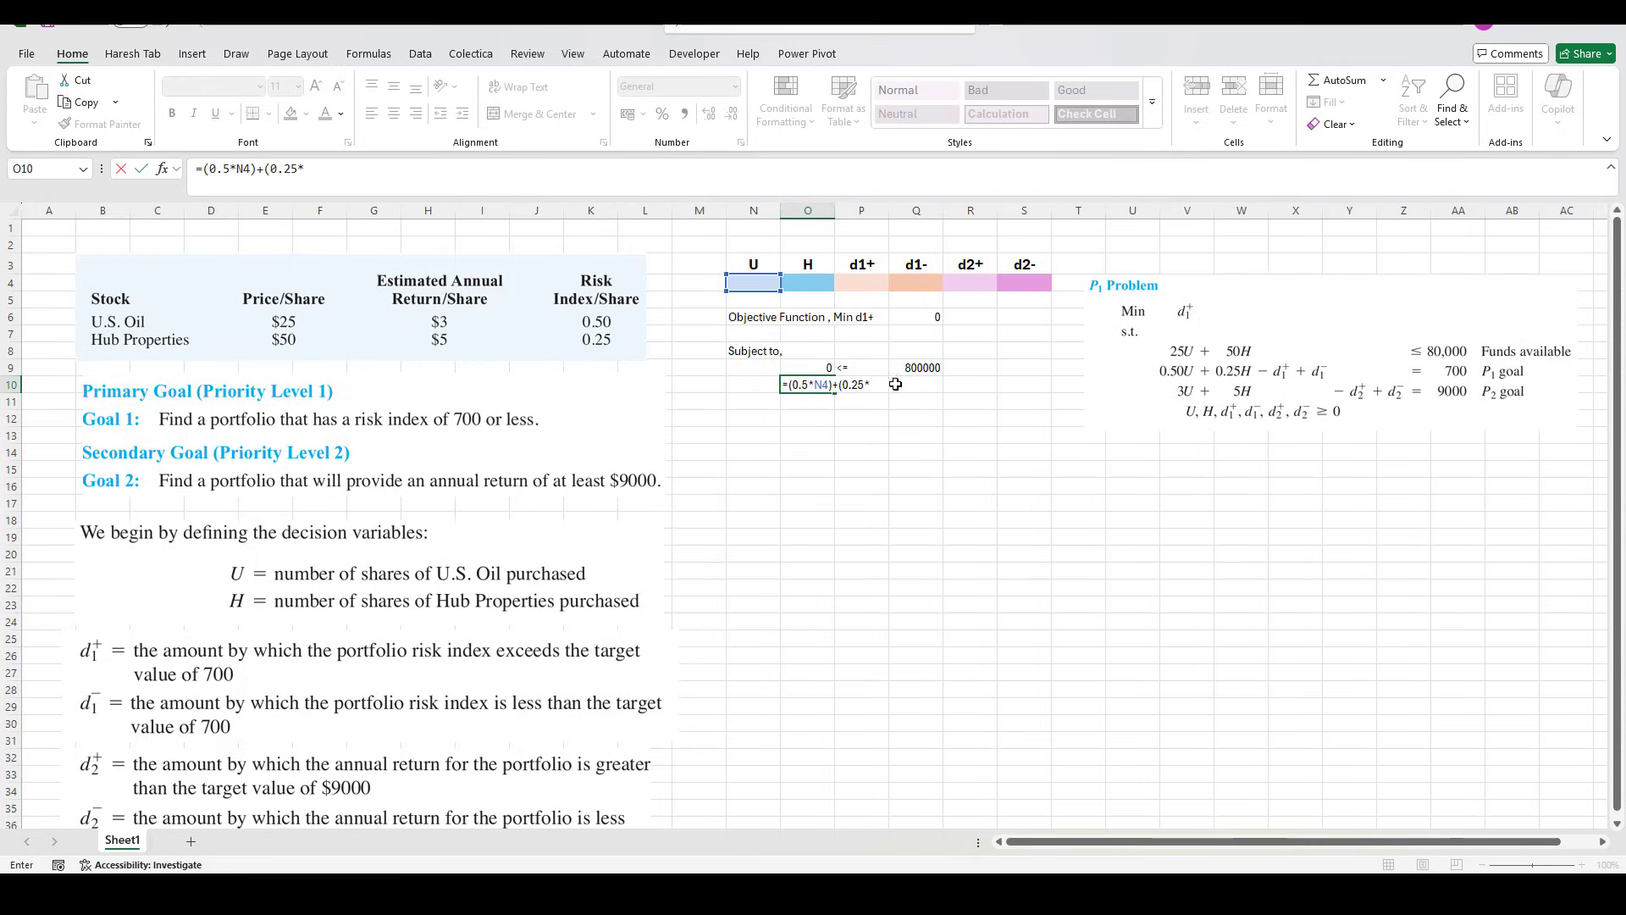
left_click(811, 283)
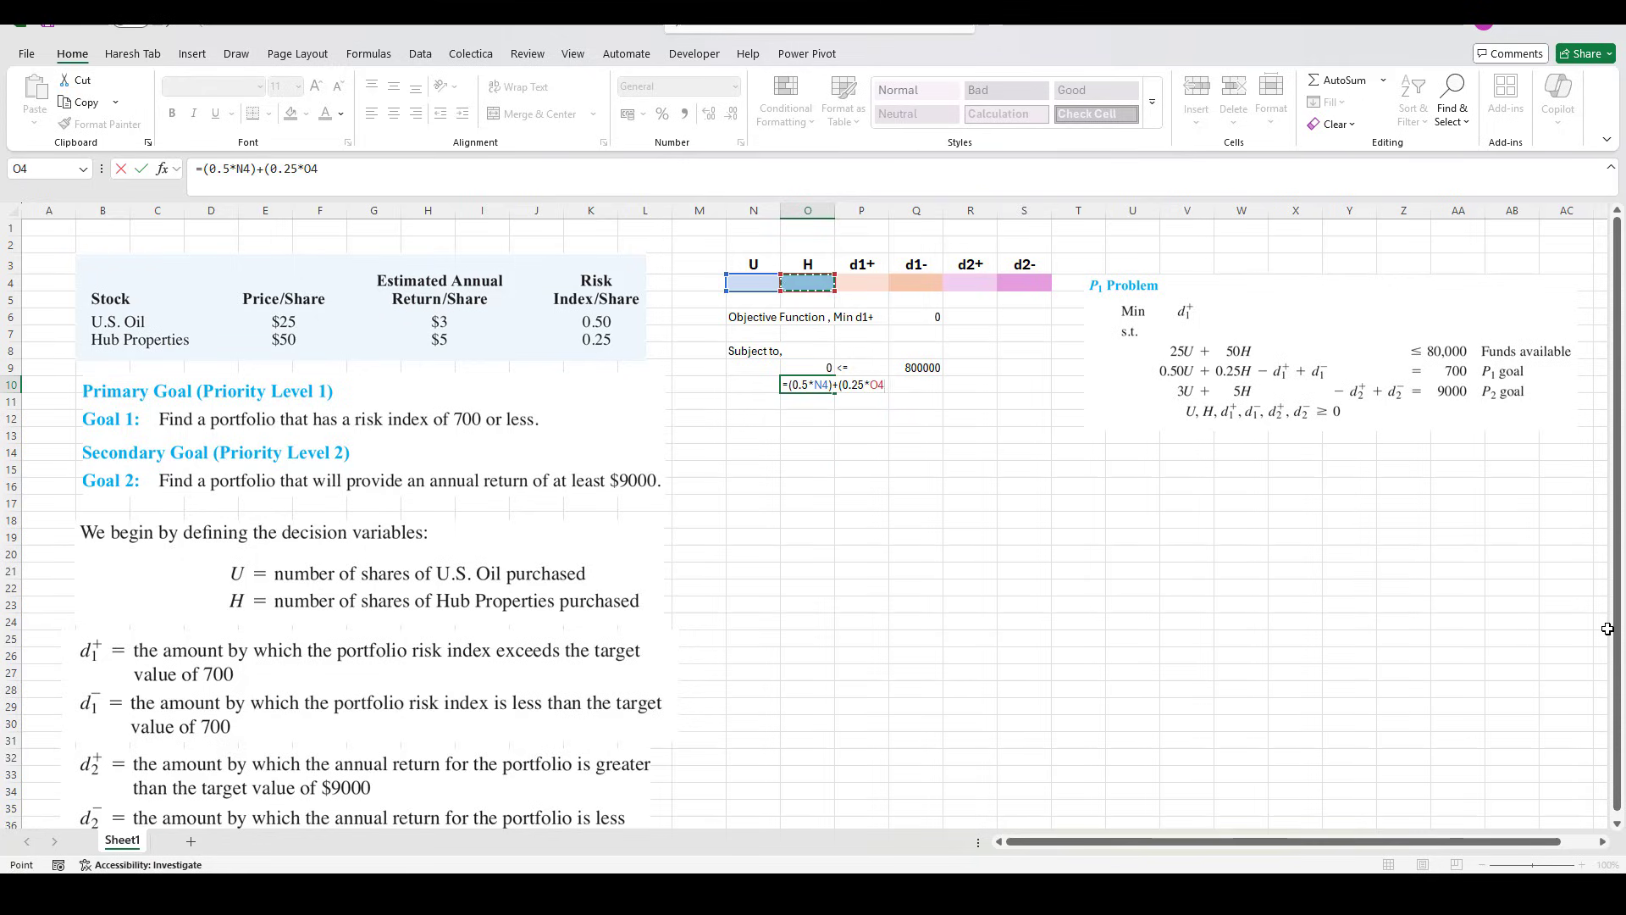
type(")-")
left_click(874, 285)
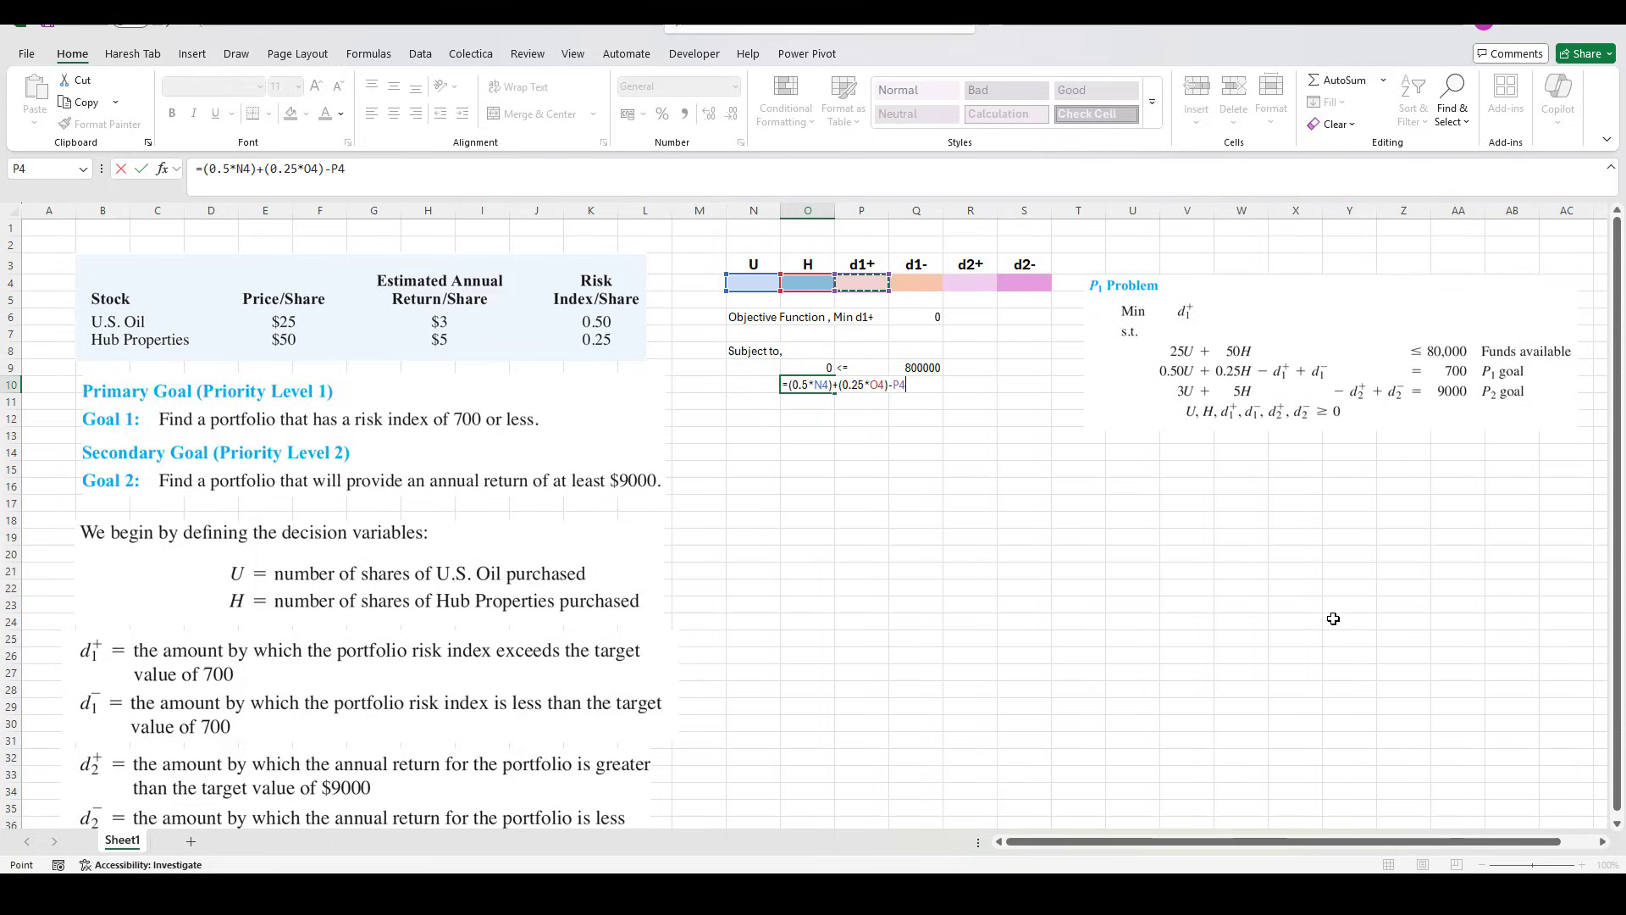
type("+")
left_click(918, 283)
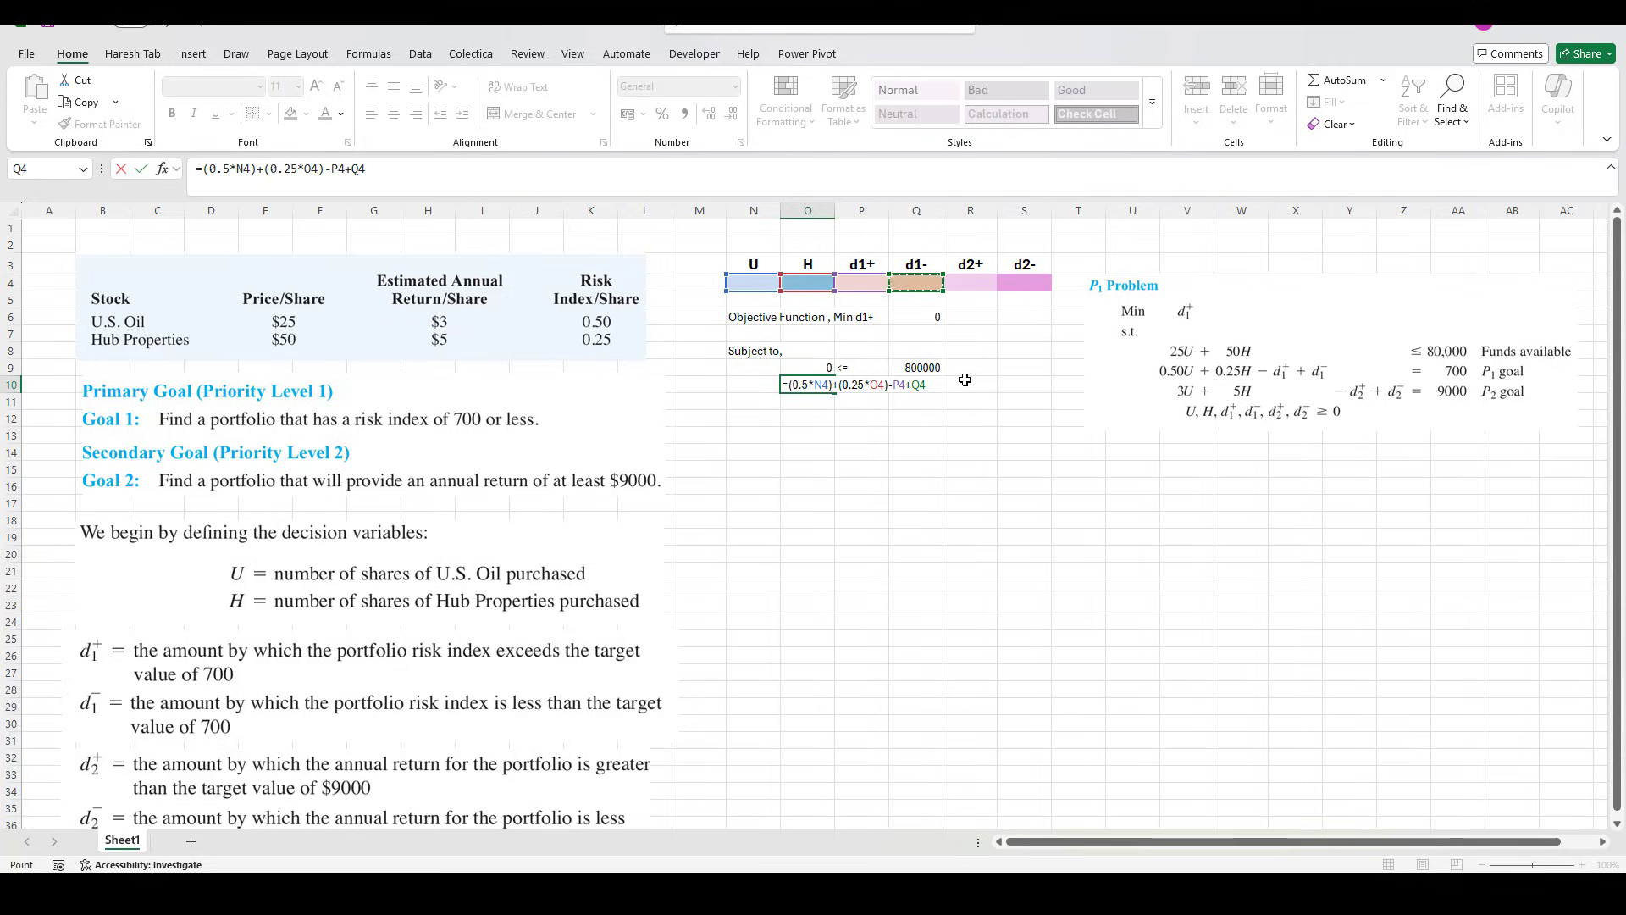
key("Tab")
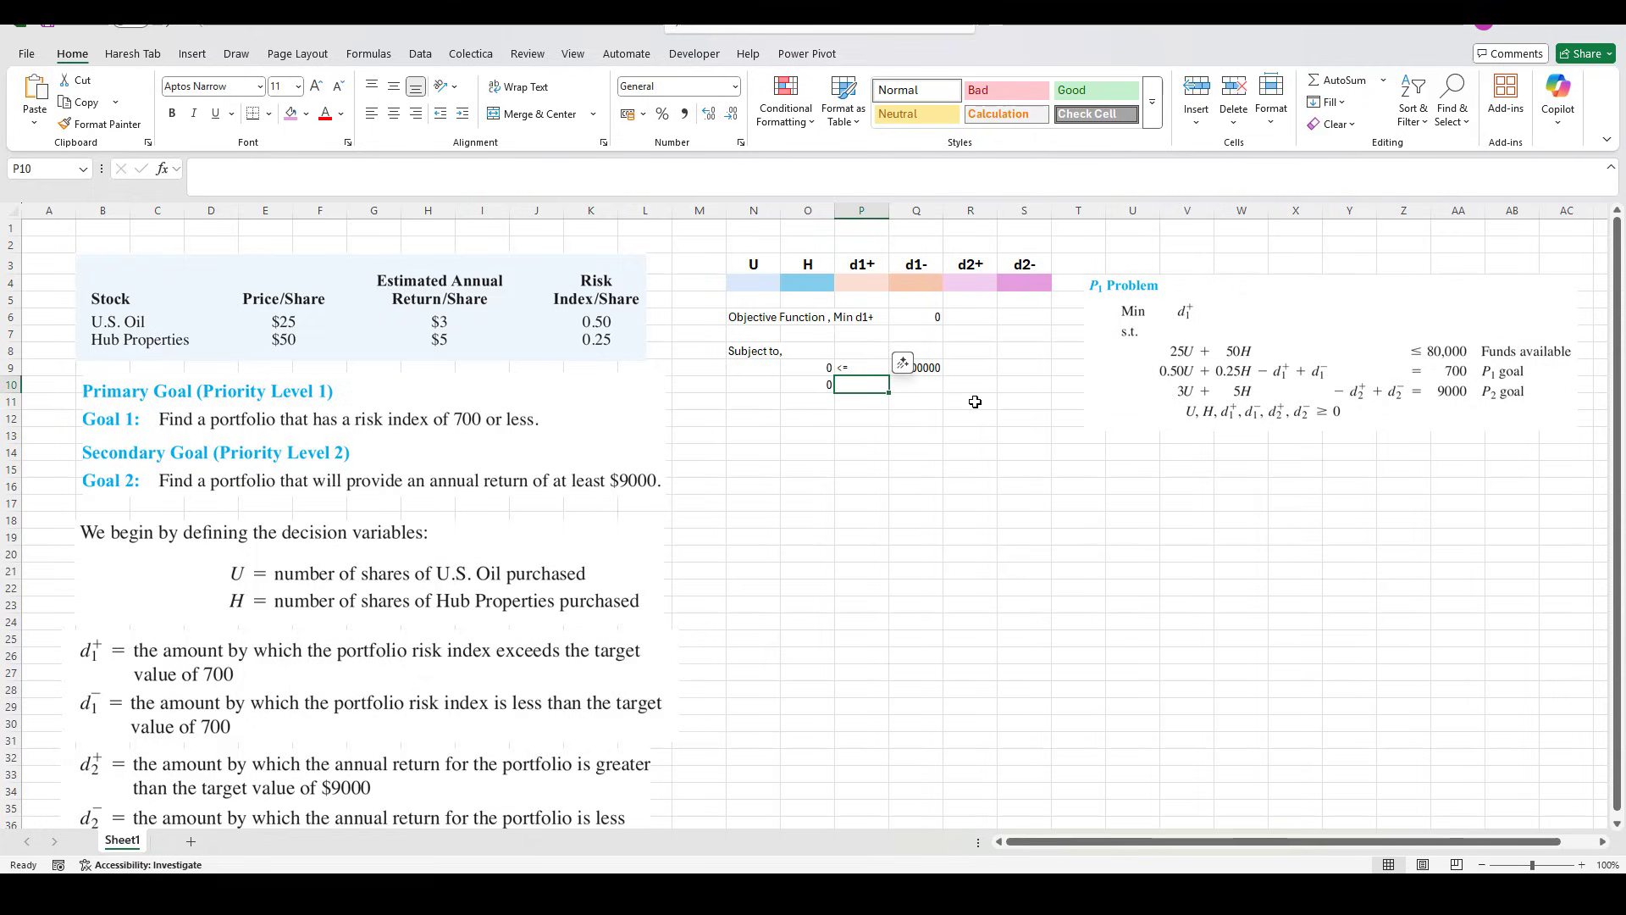
Complete the P1 goal row with an "=" sign in cell P10 and the target 700 in cell Q10.
type("=")
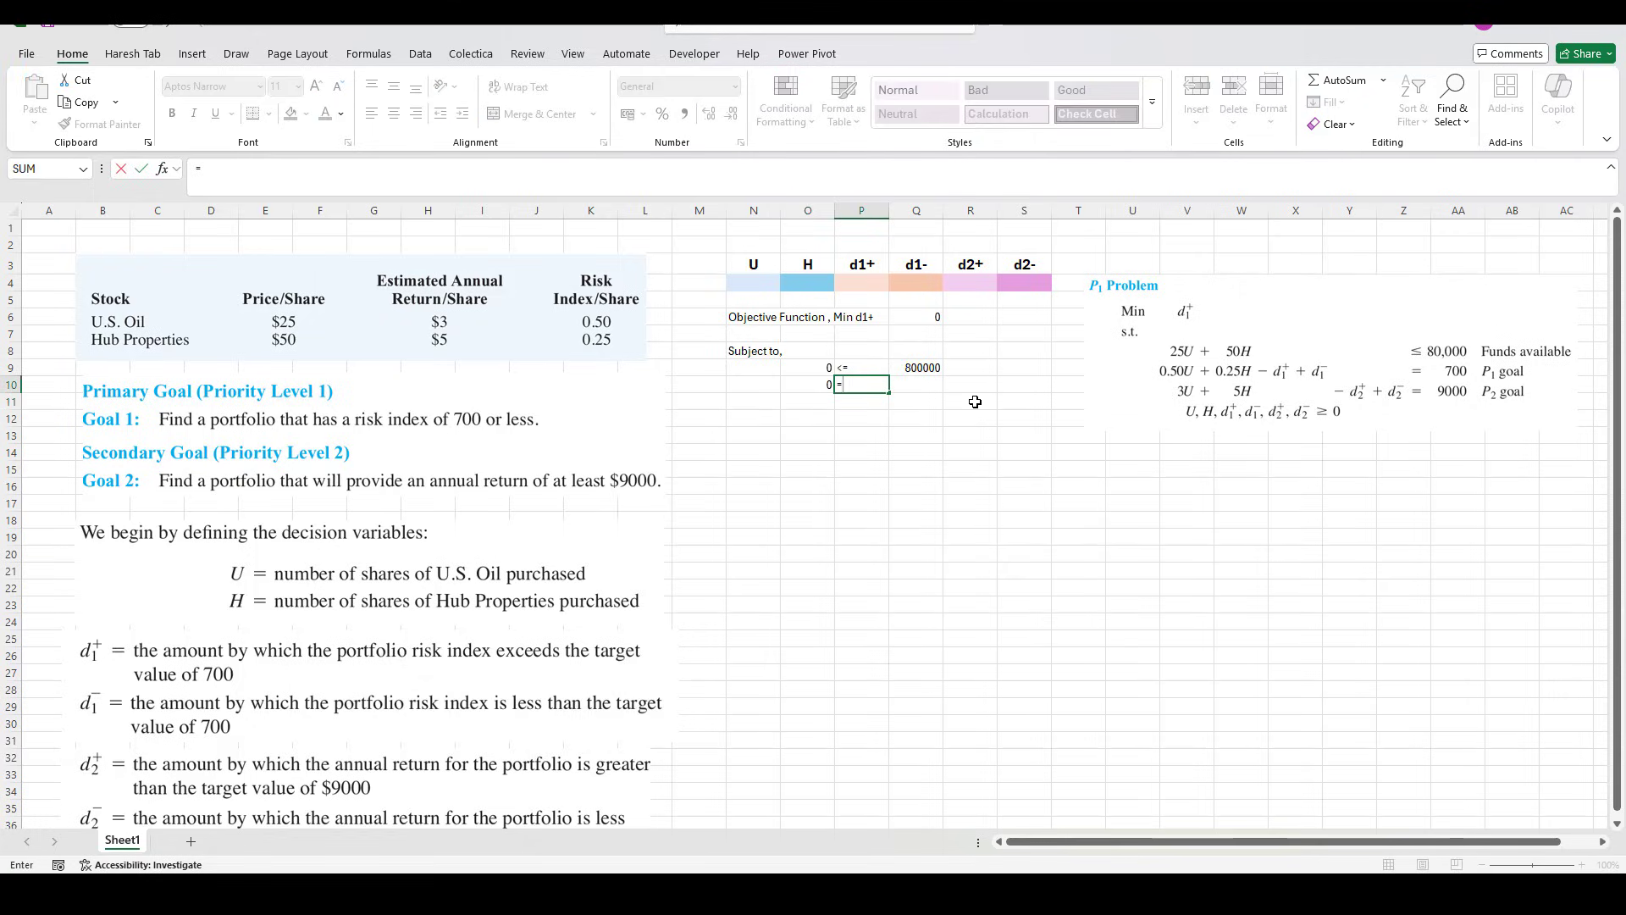
key("Tab")
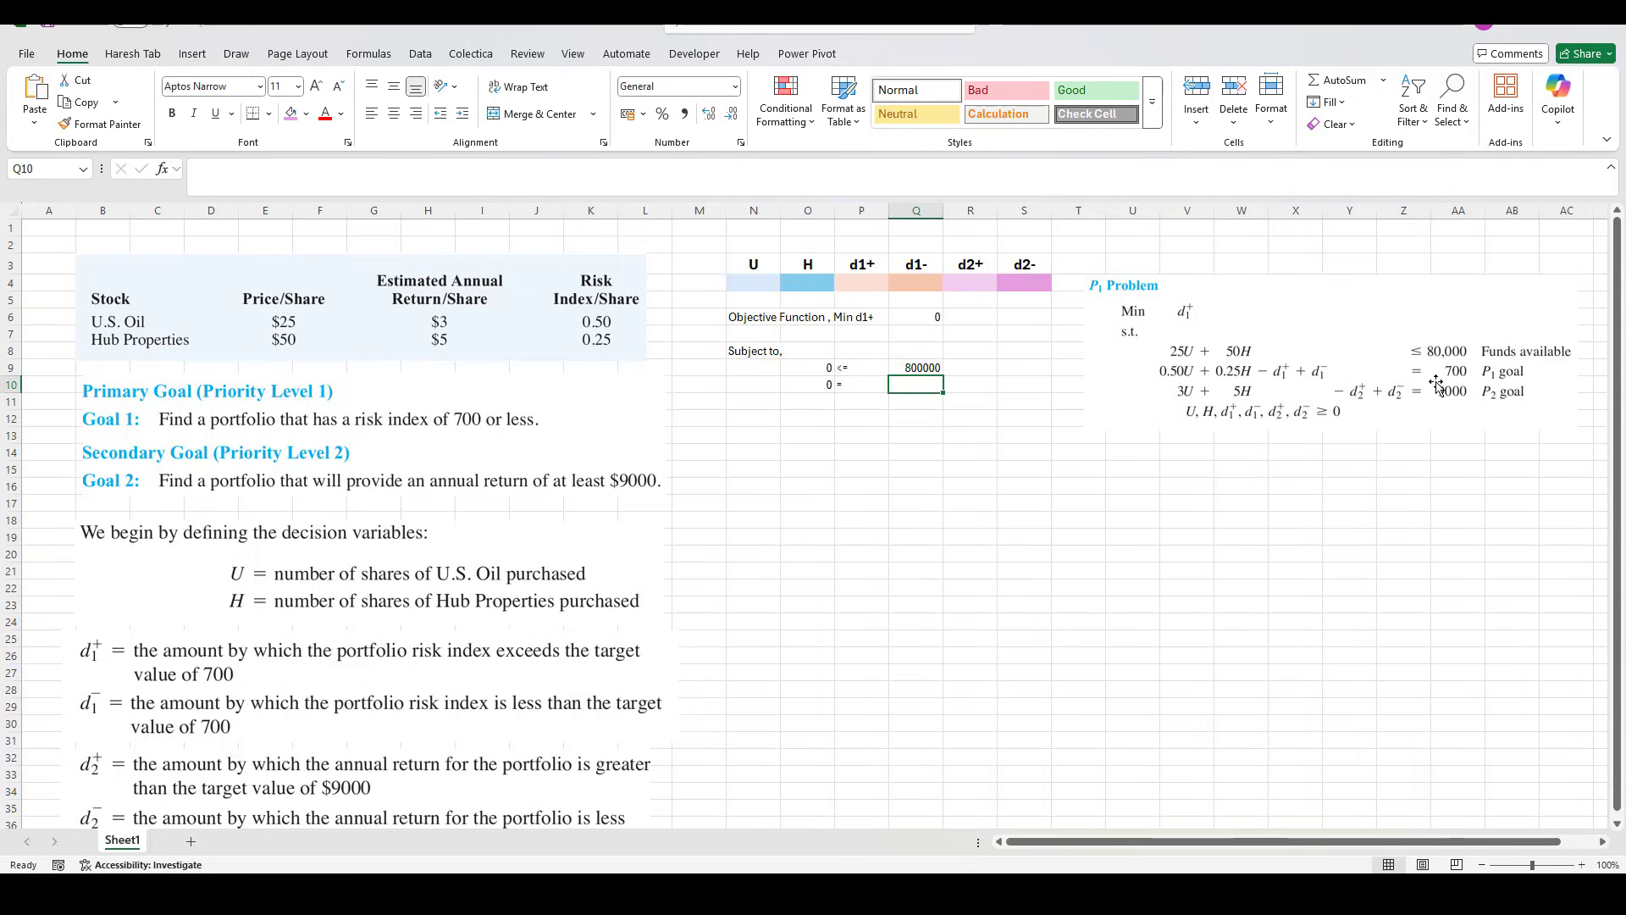
type("700")
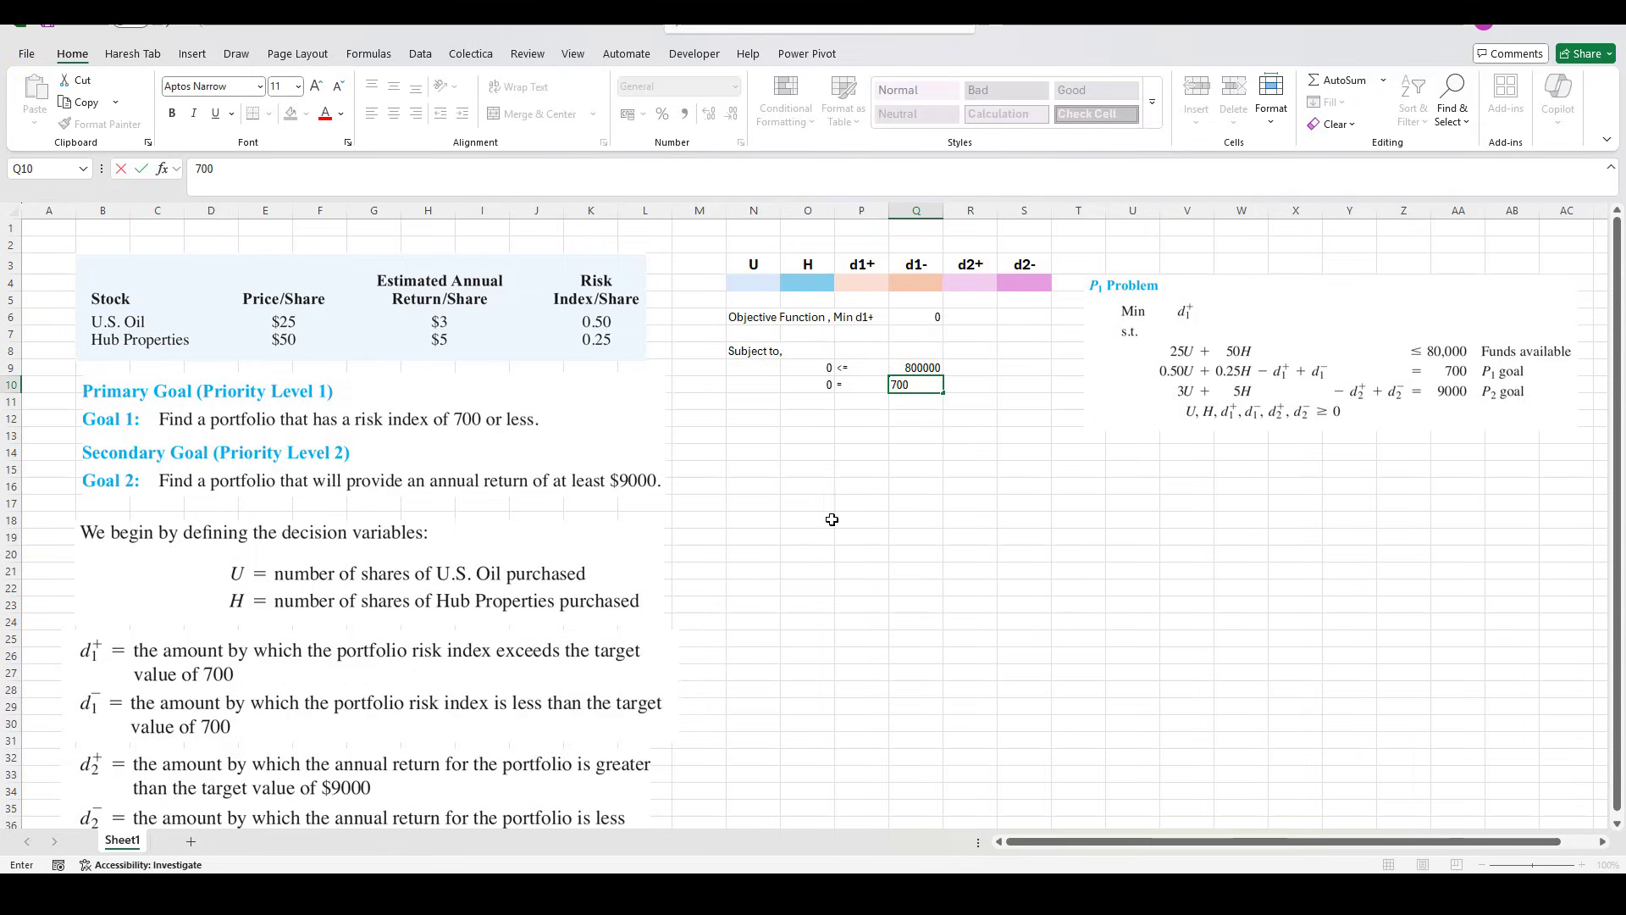
key("Return")
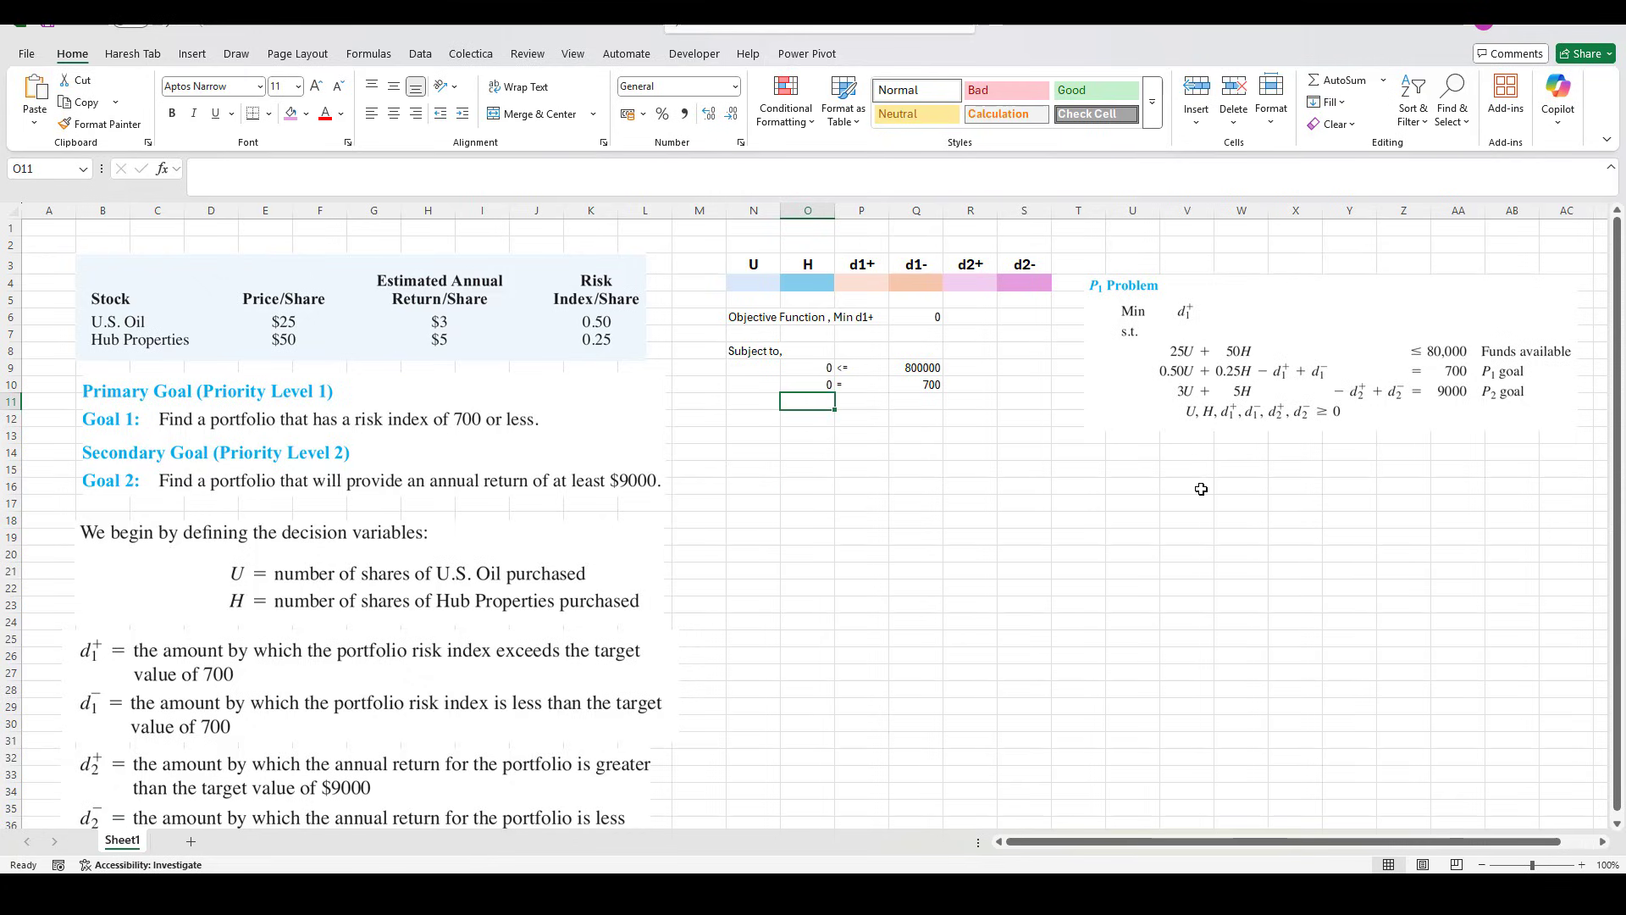
Enter the P2 goal constraint formula =(3*N4)+(5*O4)-R4+S4 in cell O11.
type("=")
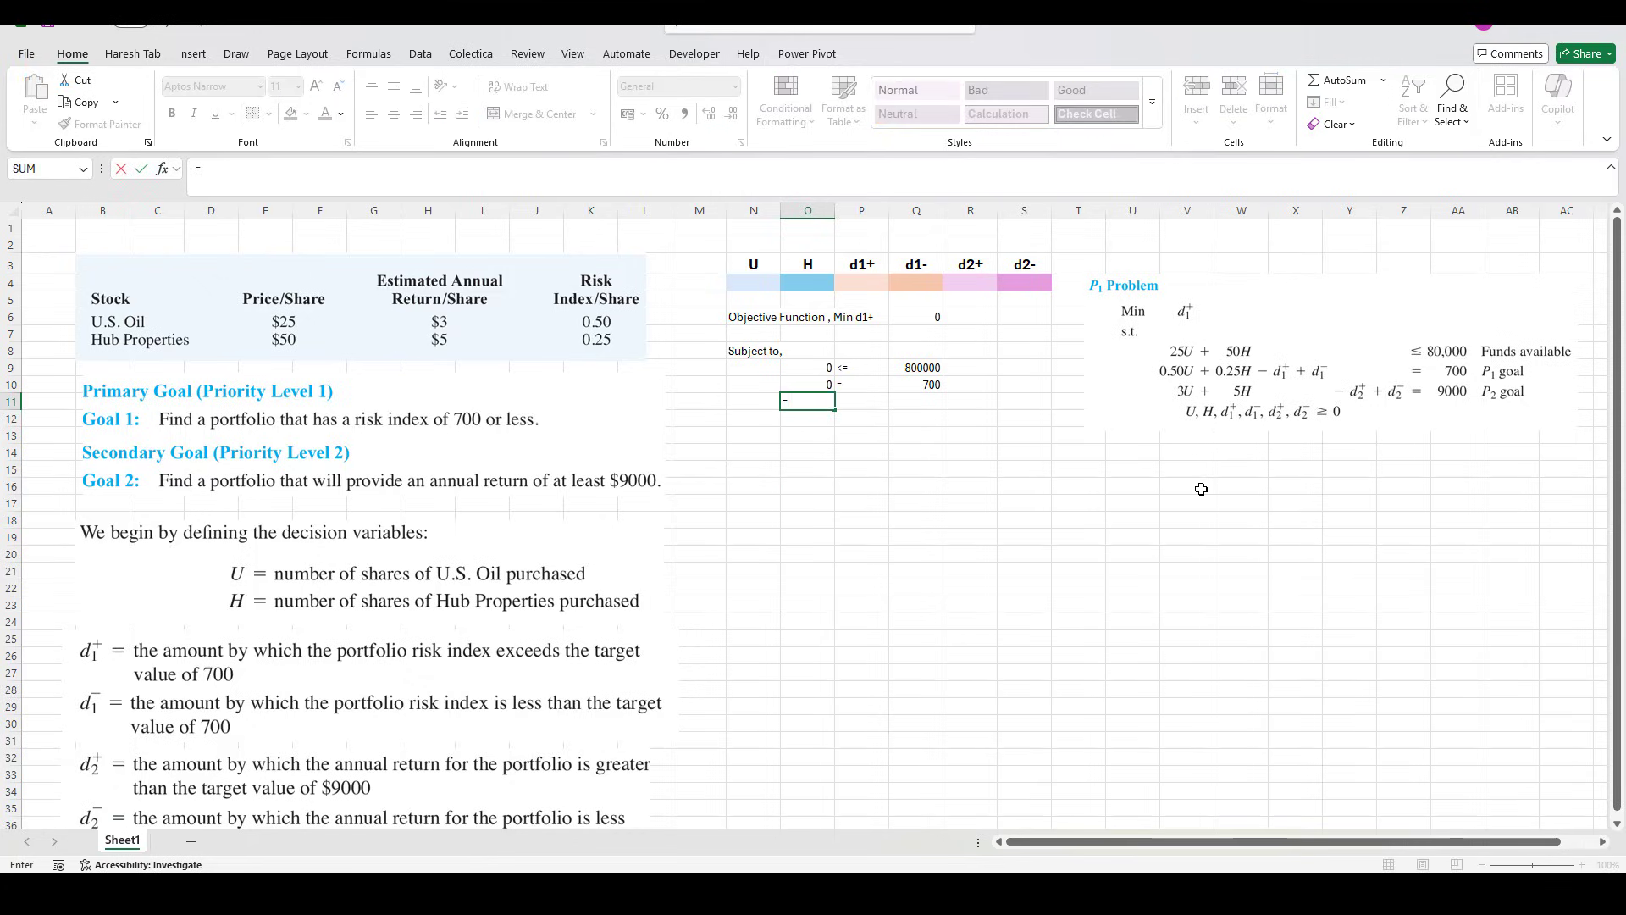
type("(3*")
left_click(757, 281)
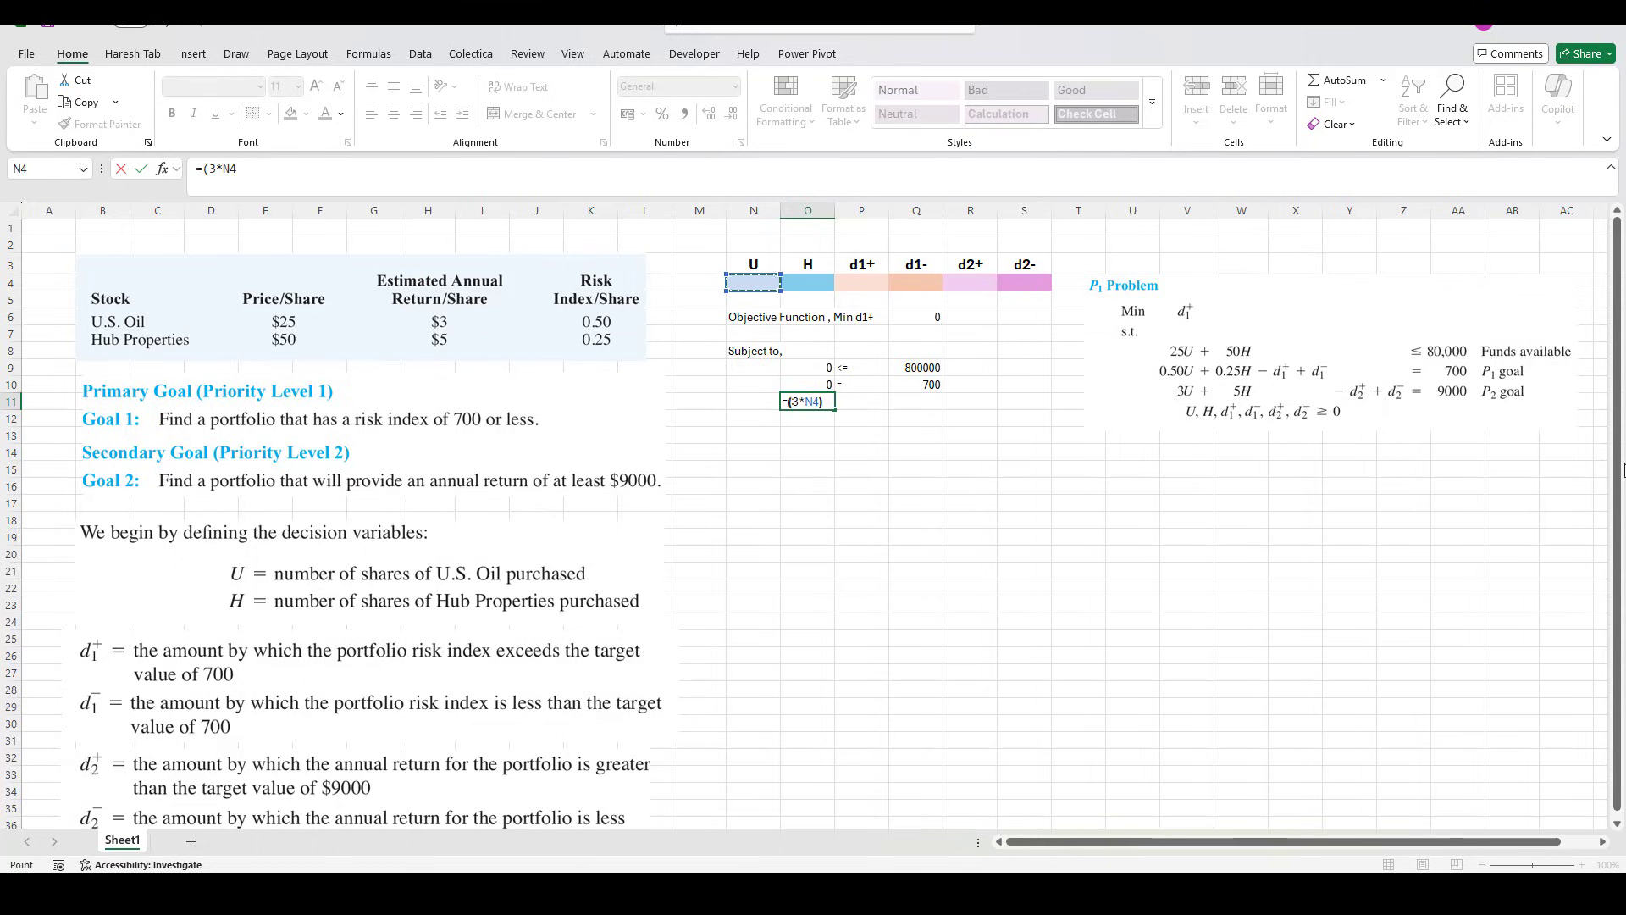
type(")+(5*")
left_click(794, 285)
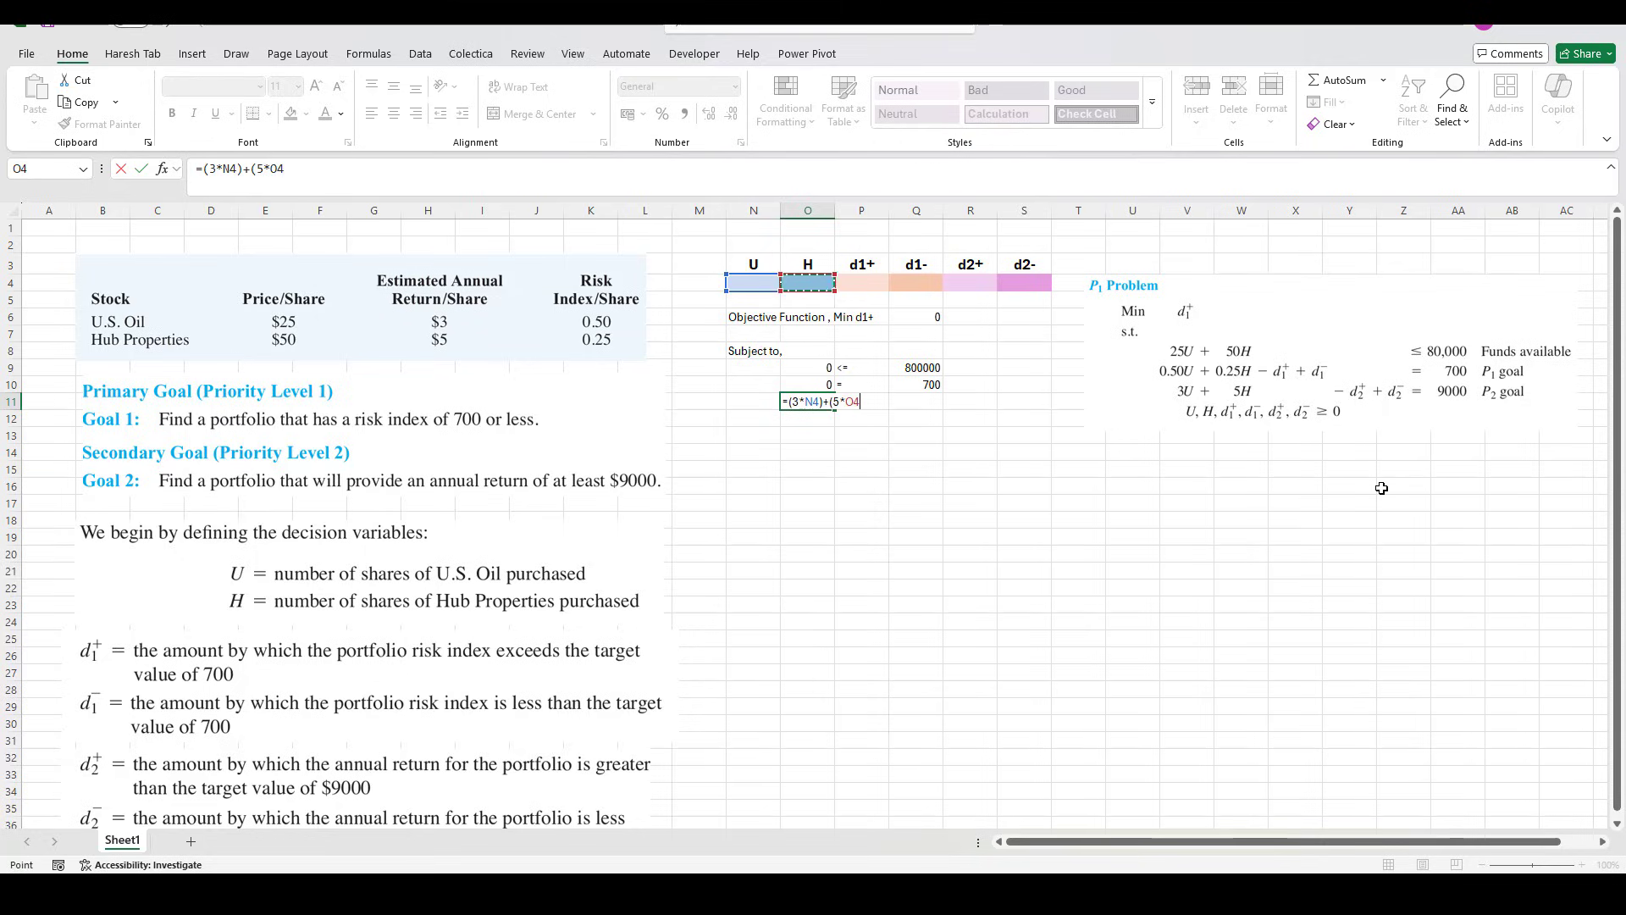
type(")-")
left_click(975, 284)
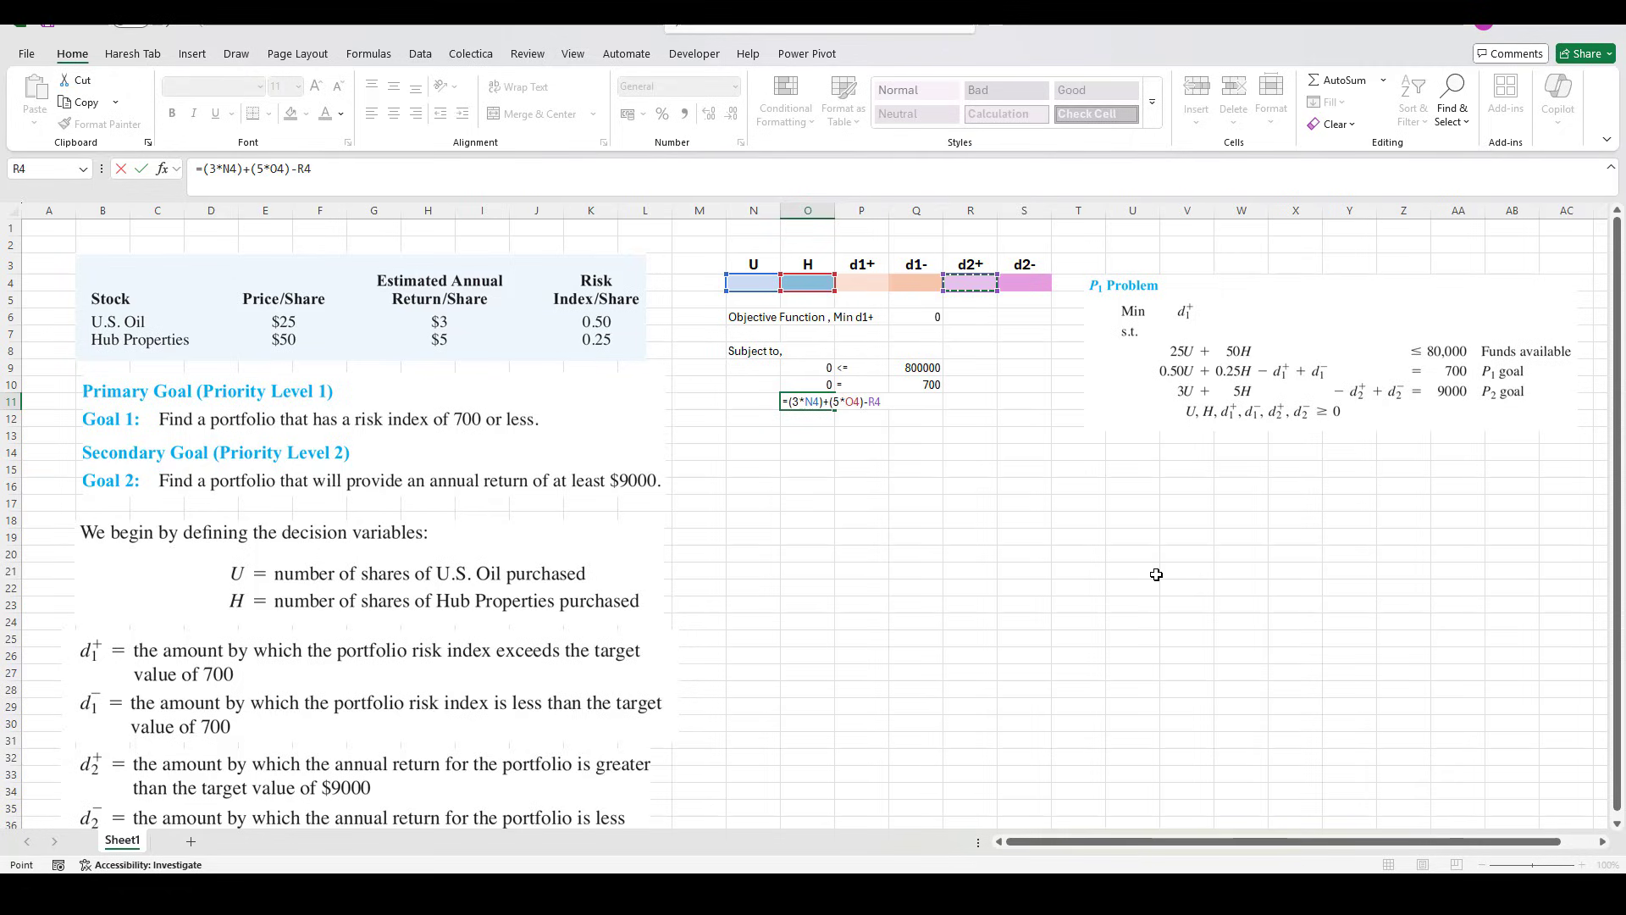
type("+")
left_click(1045, 288)
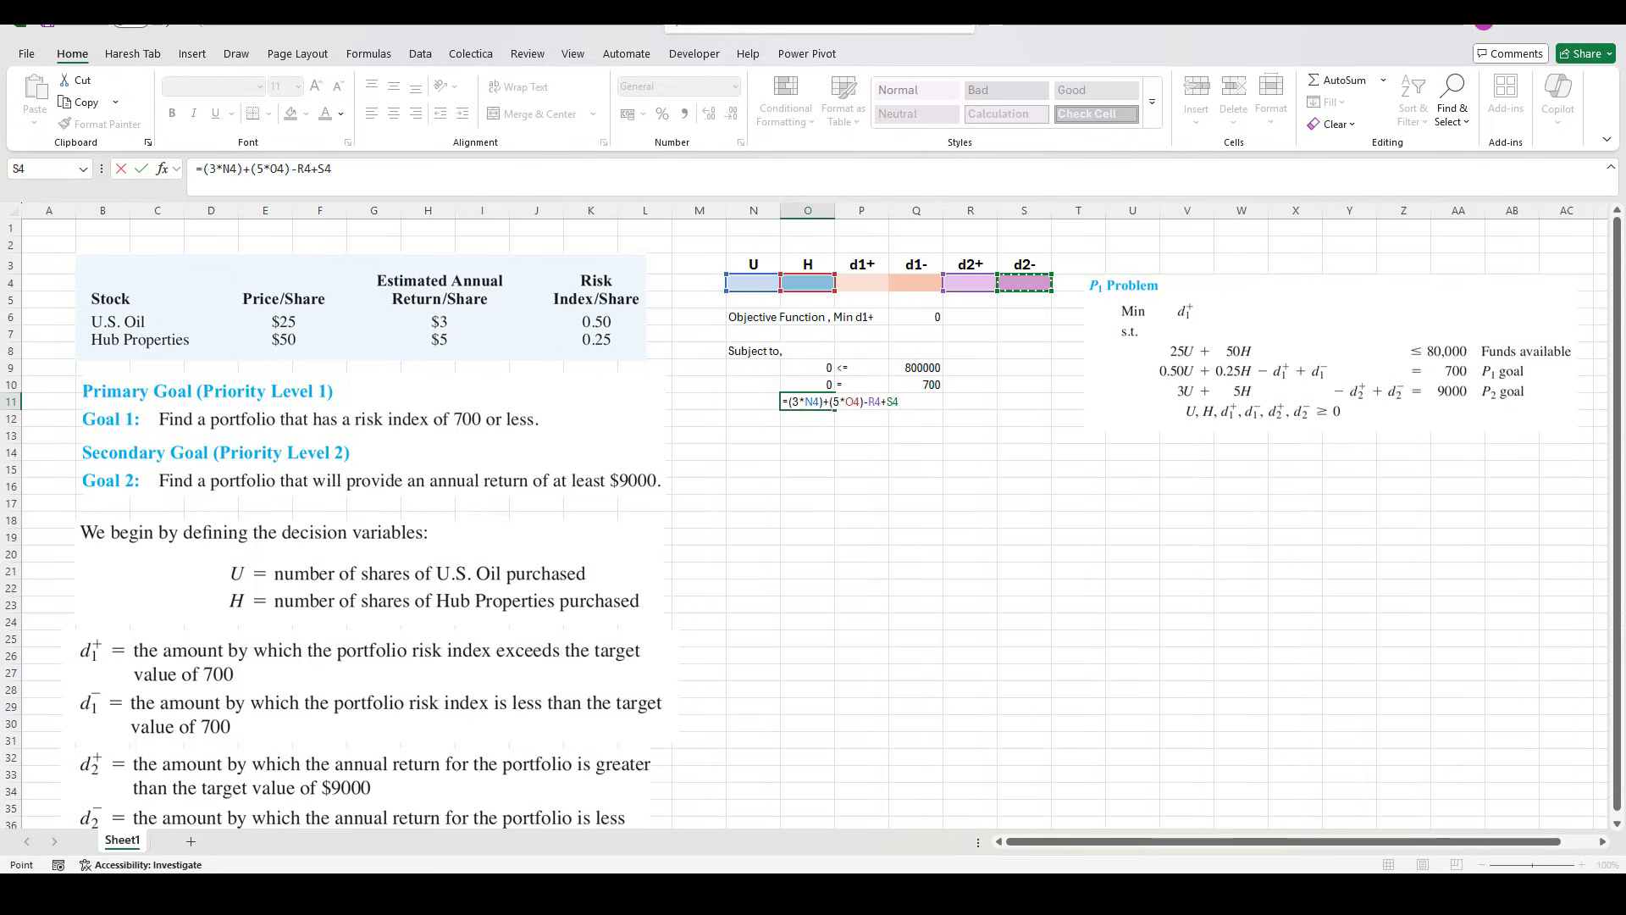
key("Return")
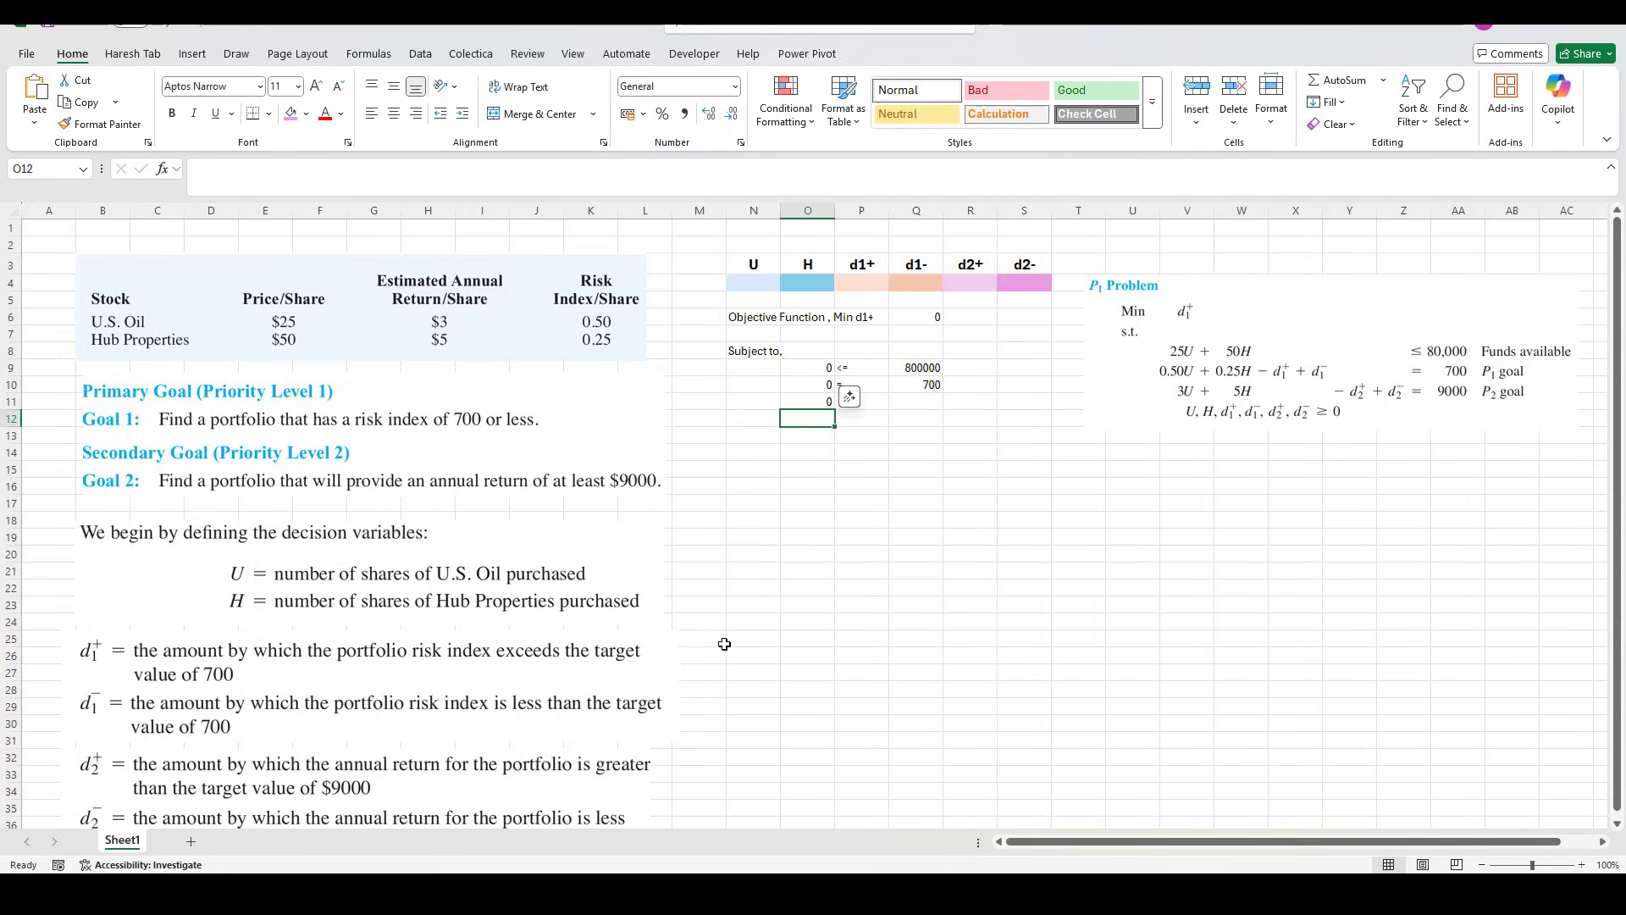
Complete the P2 goal row with an "=" sign in cell P11 and the target 9000 in cell Q11.
left_click(885, 403)
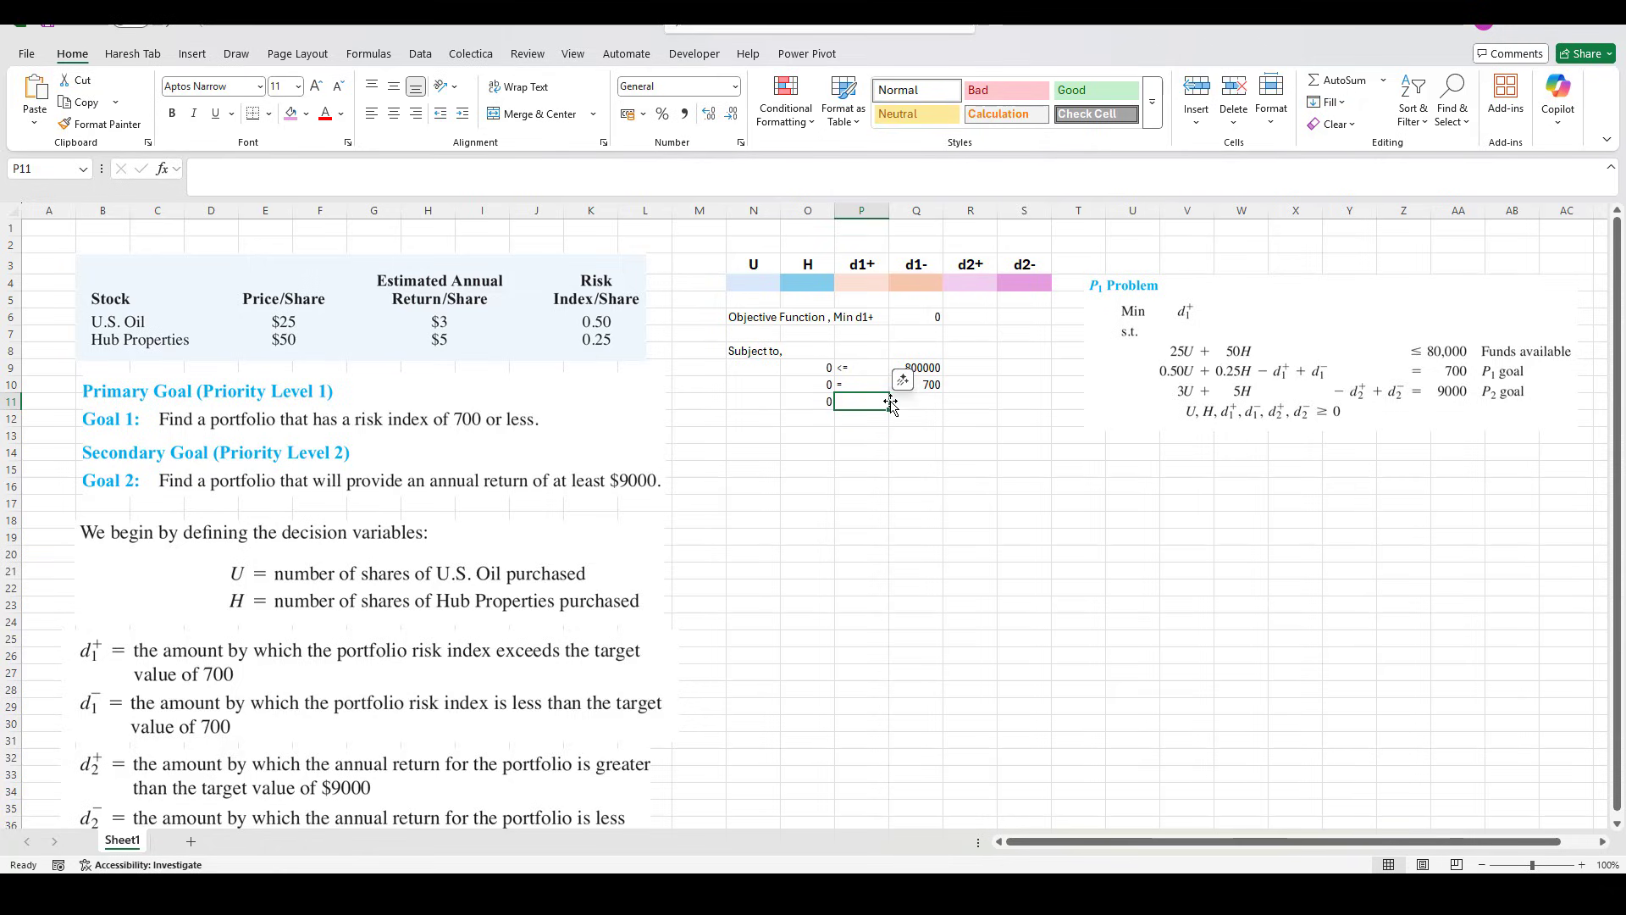
type("=")
key("Return")
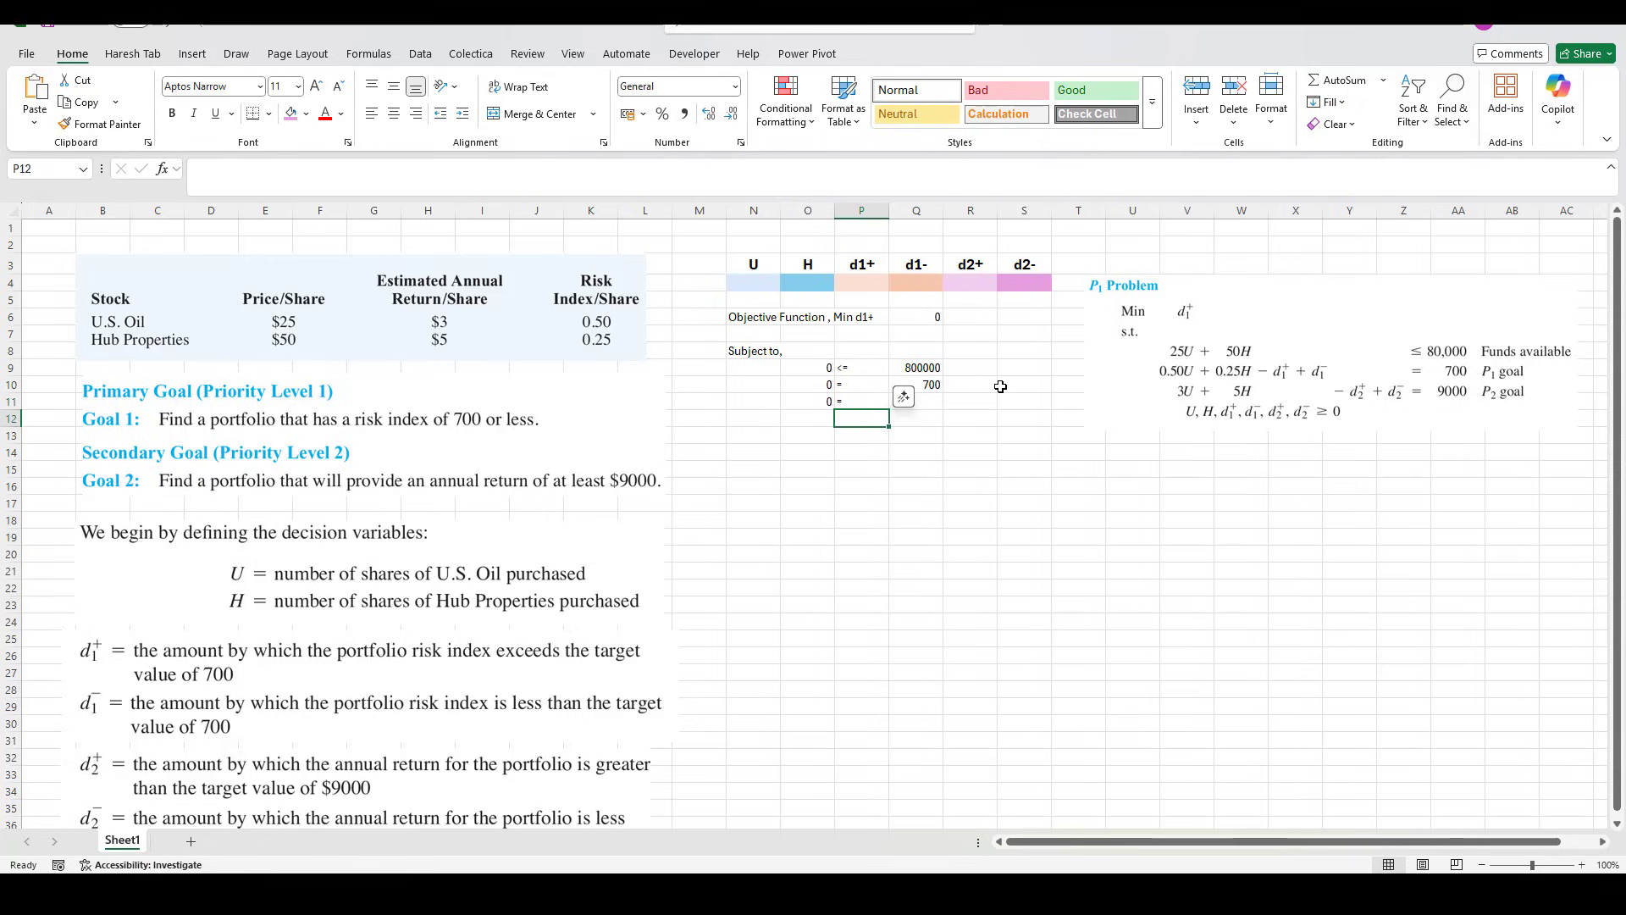
left_click(936, 405)
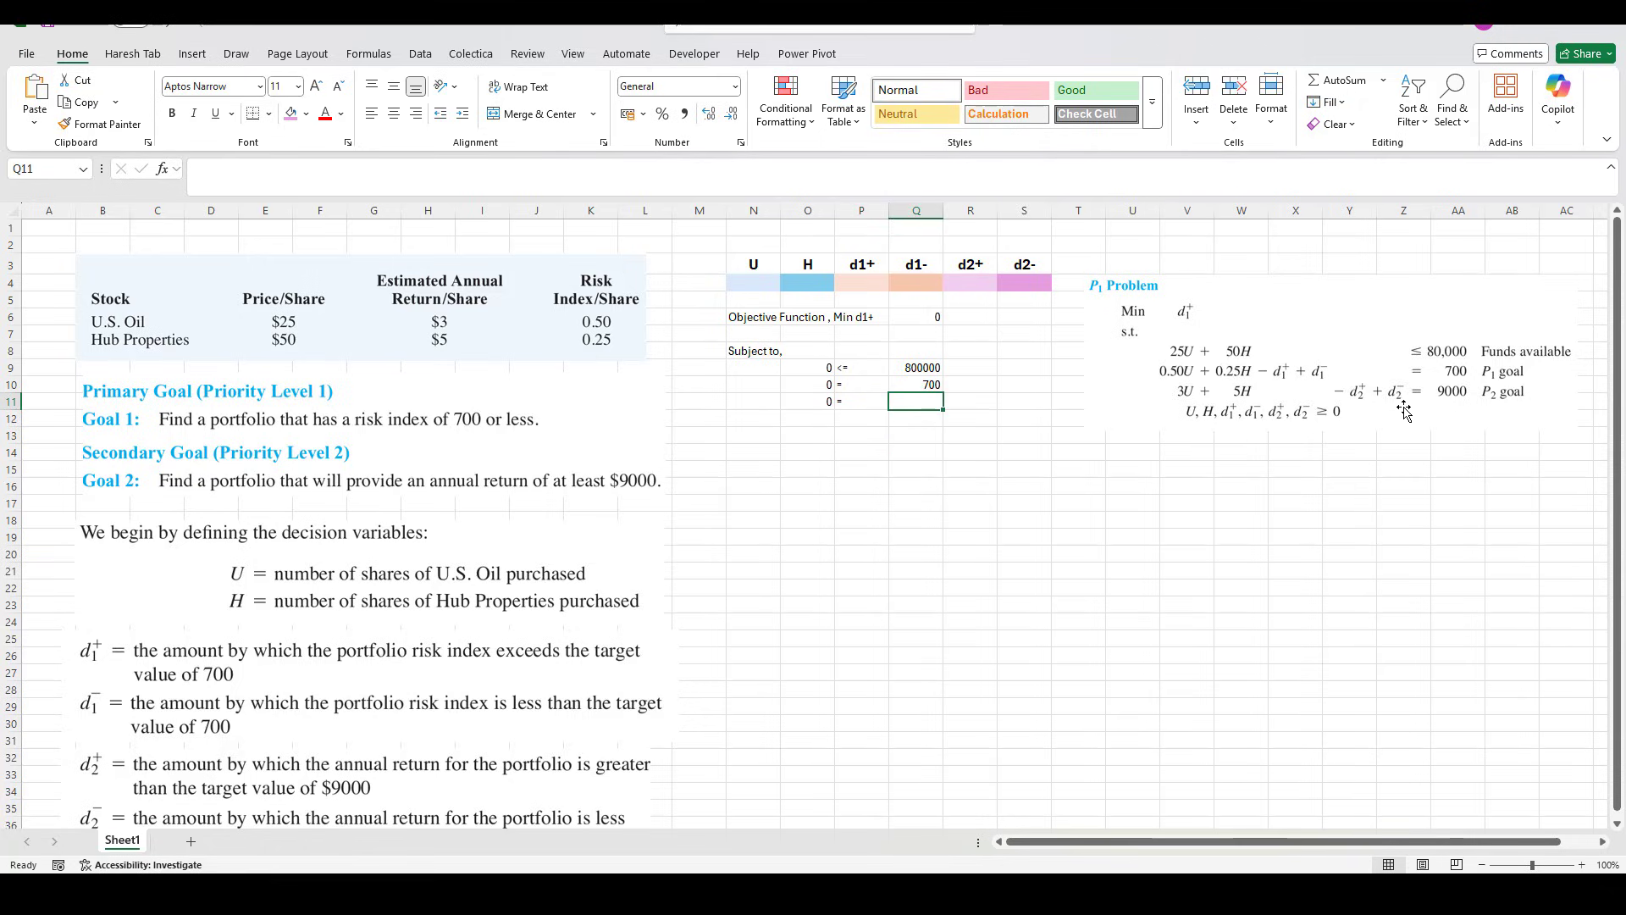
type("9000")
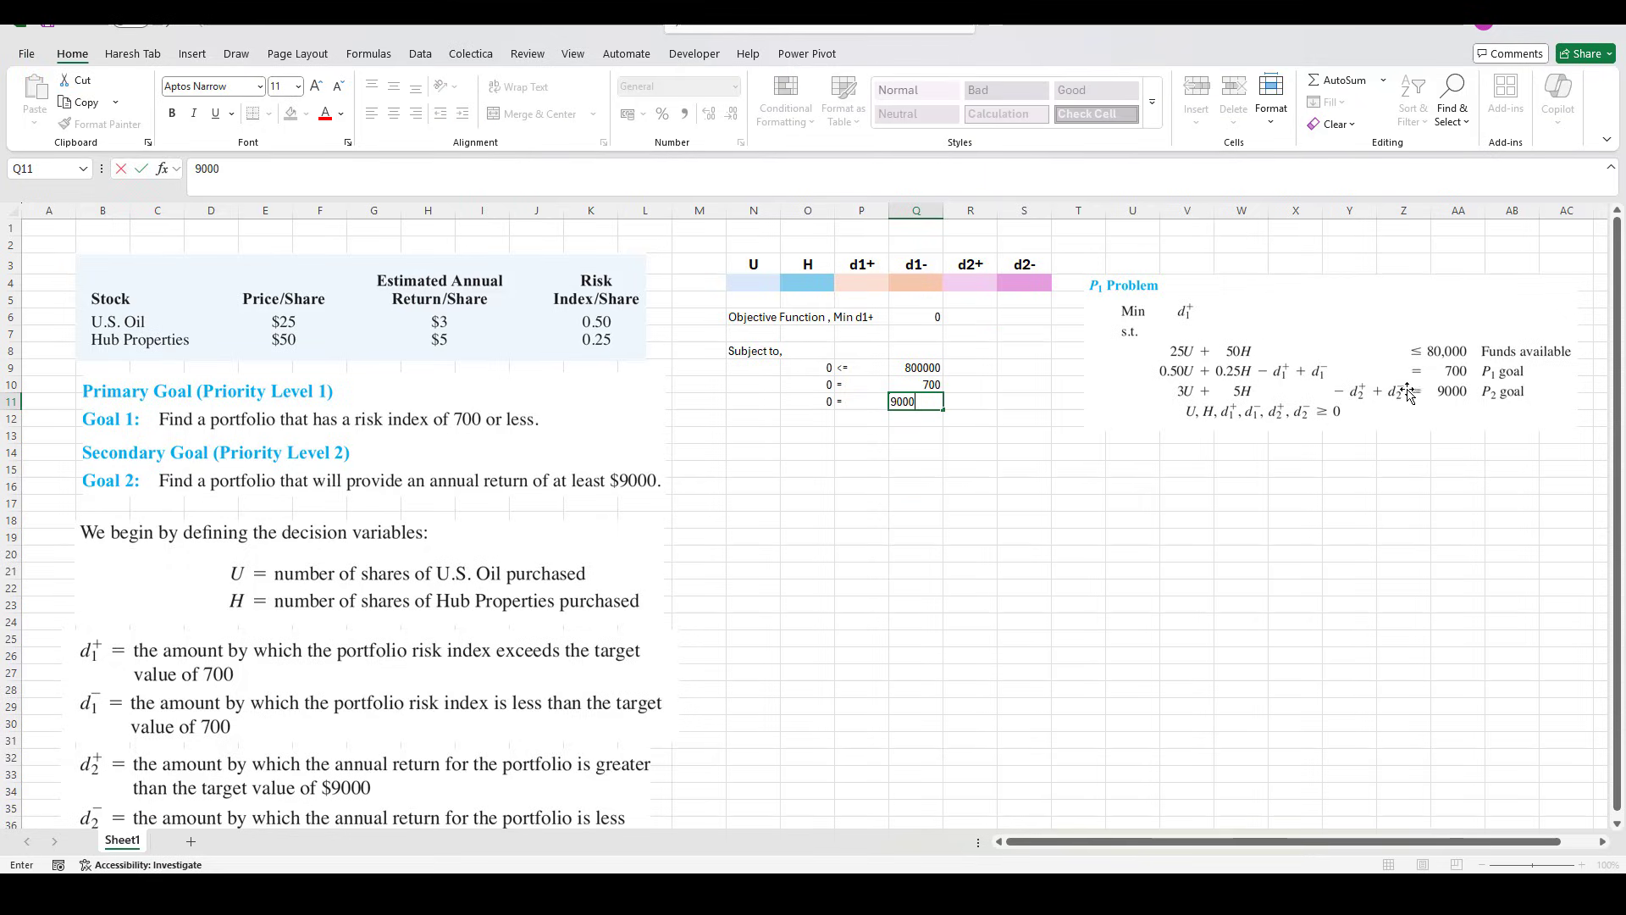
left_click(978, 483)
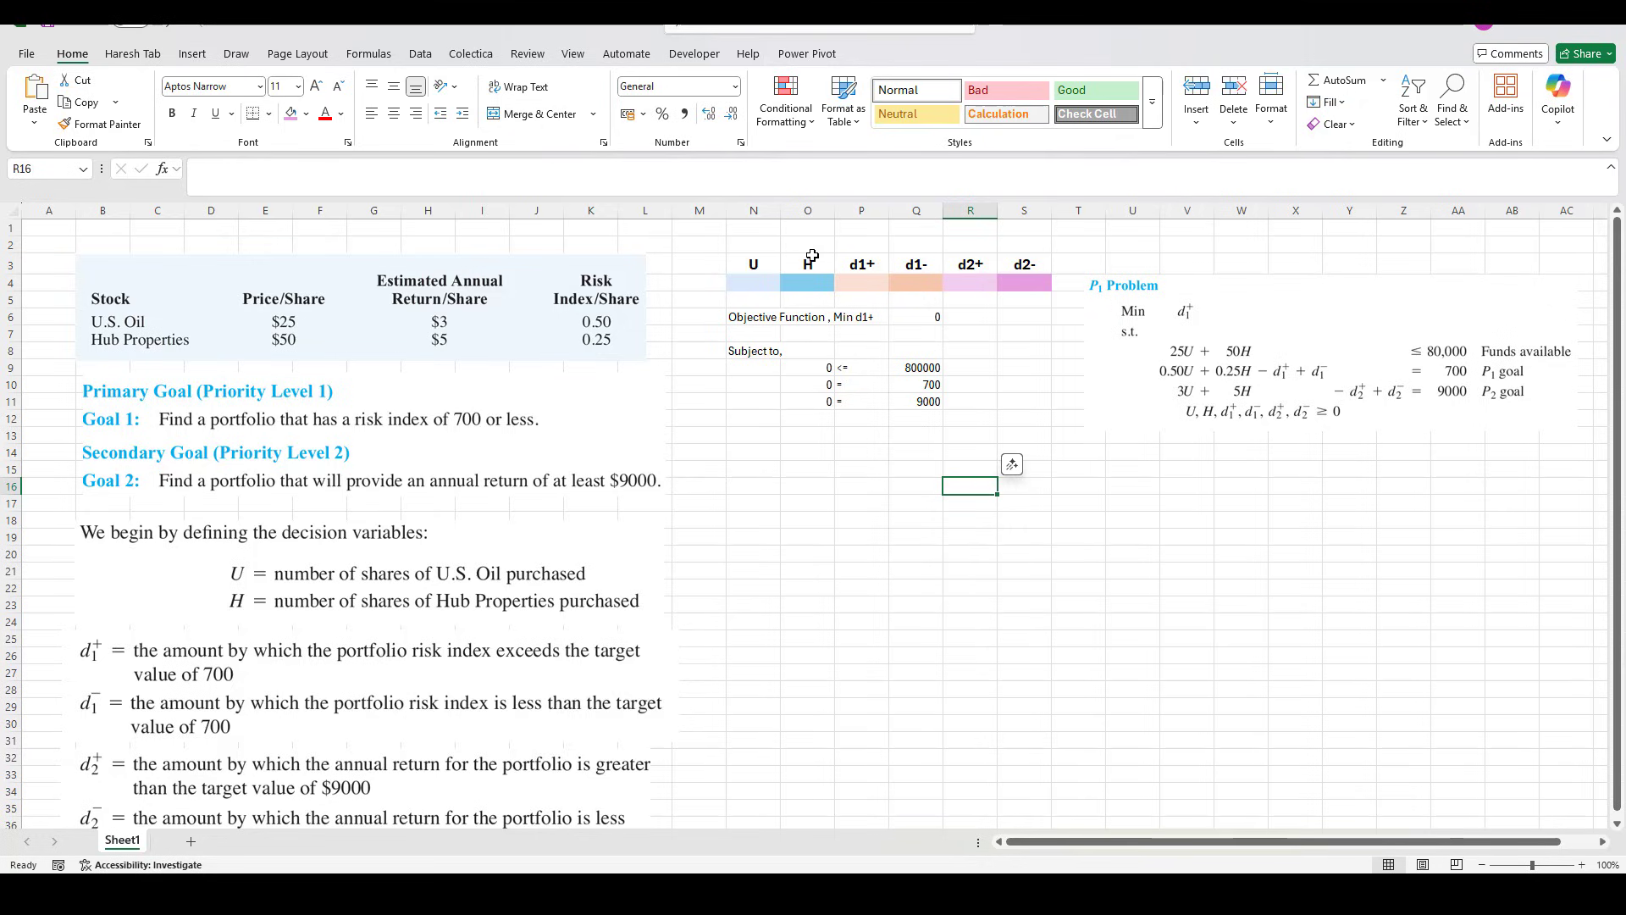
Check in the Excel add-ins list that the Solver Add-in is enabled.
left_click(428, 54)
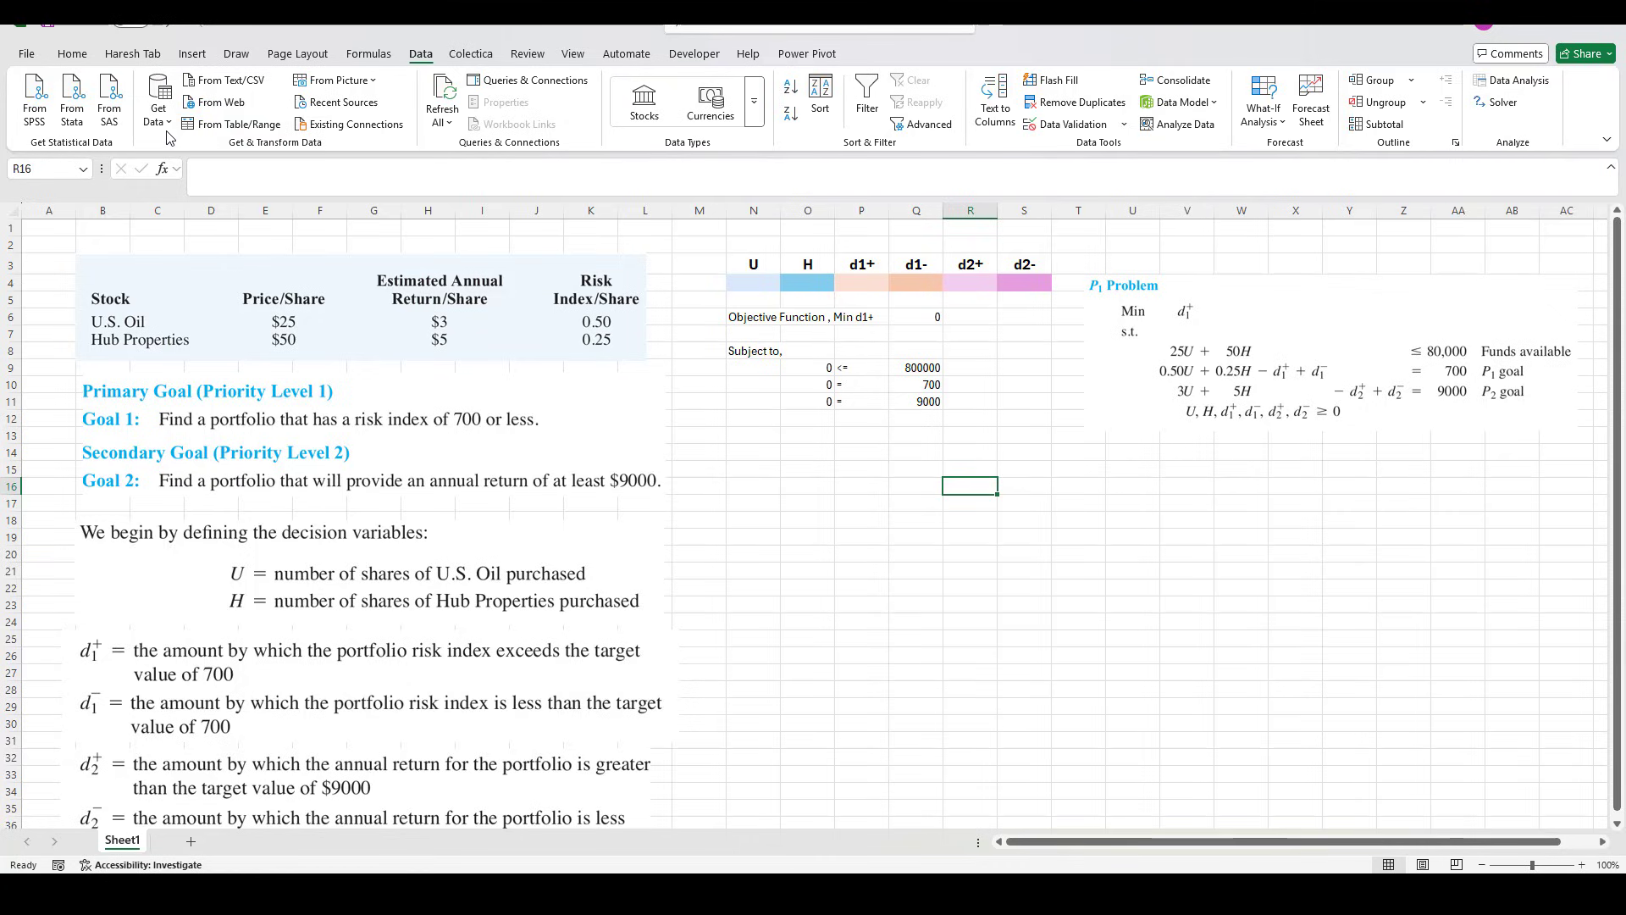
left_click(26, 56)
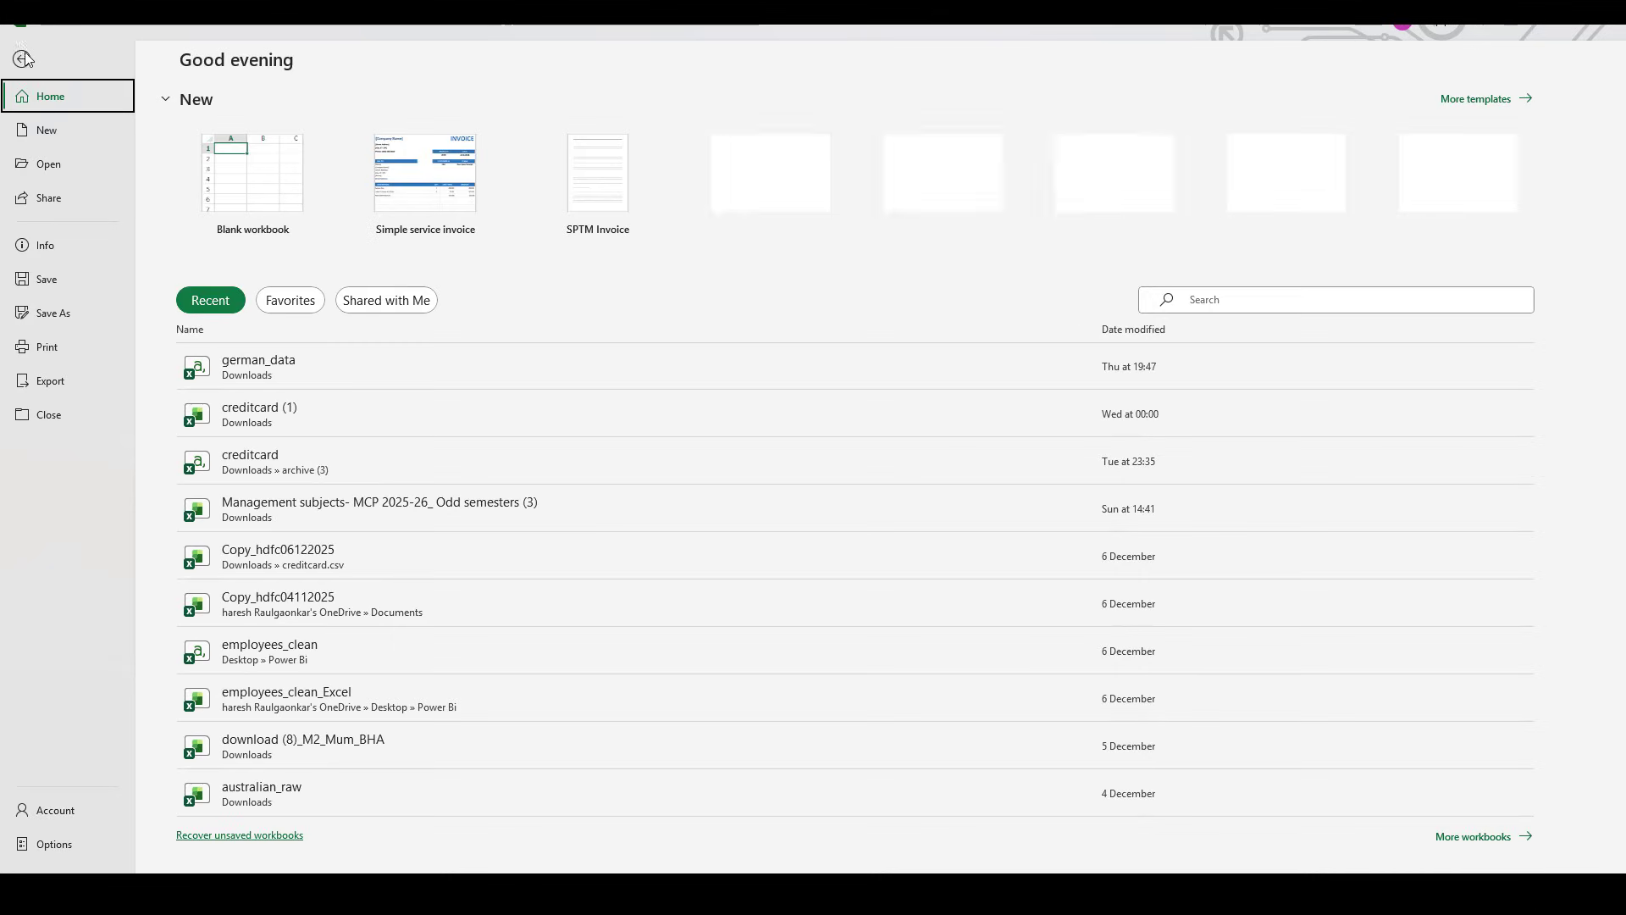
left_click(53, 844)
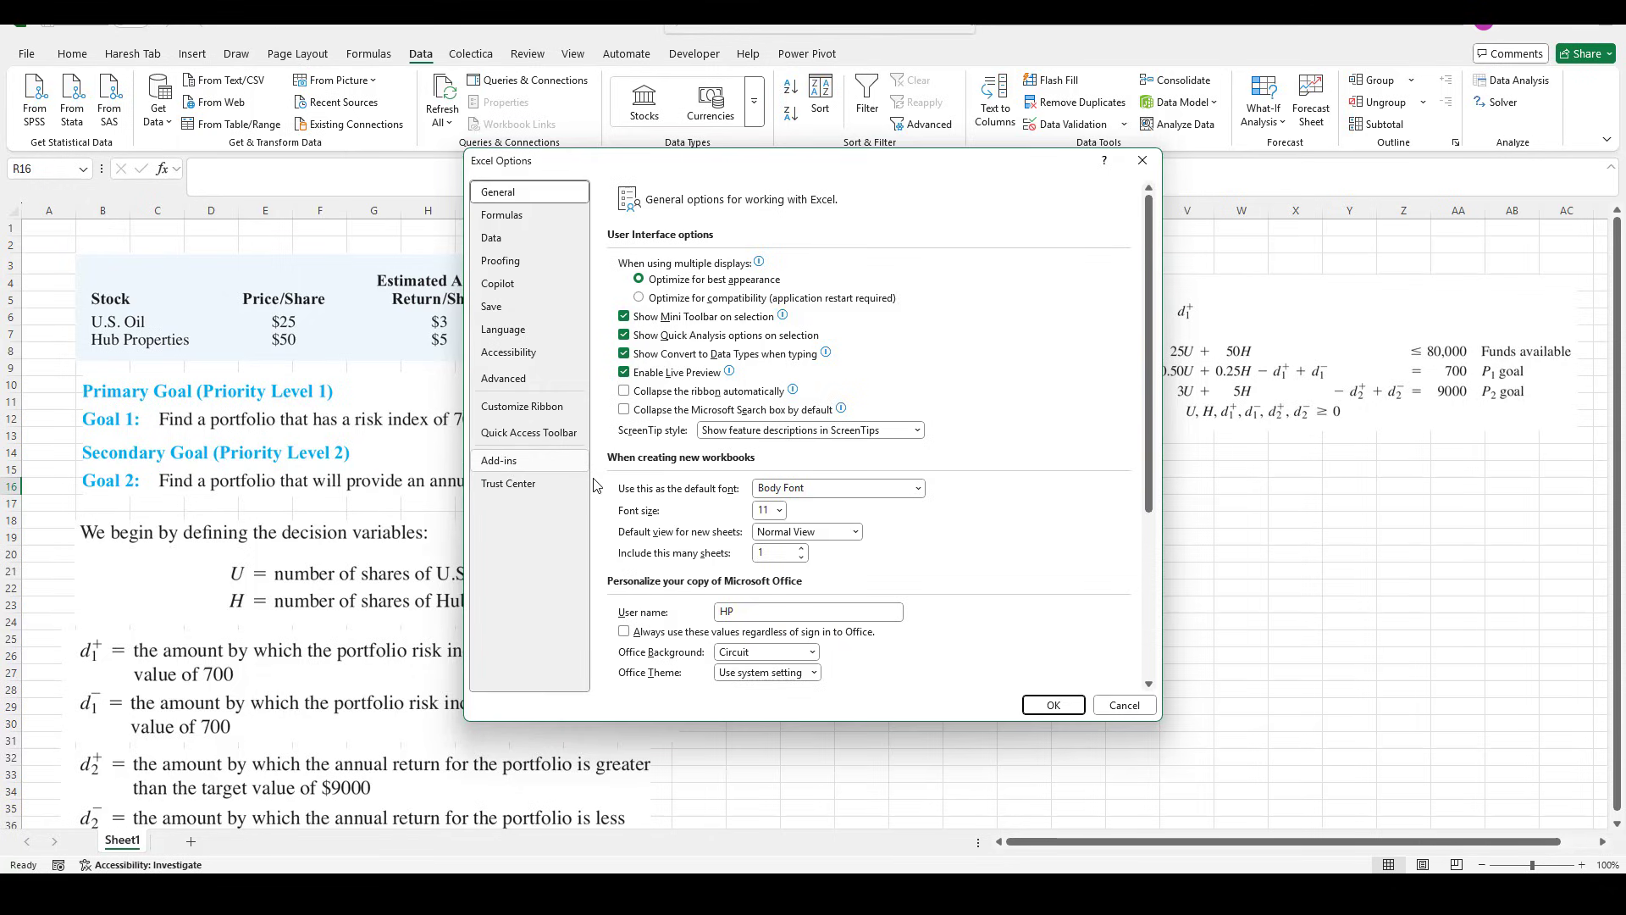
left_click(516, 461)
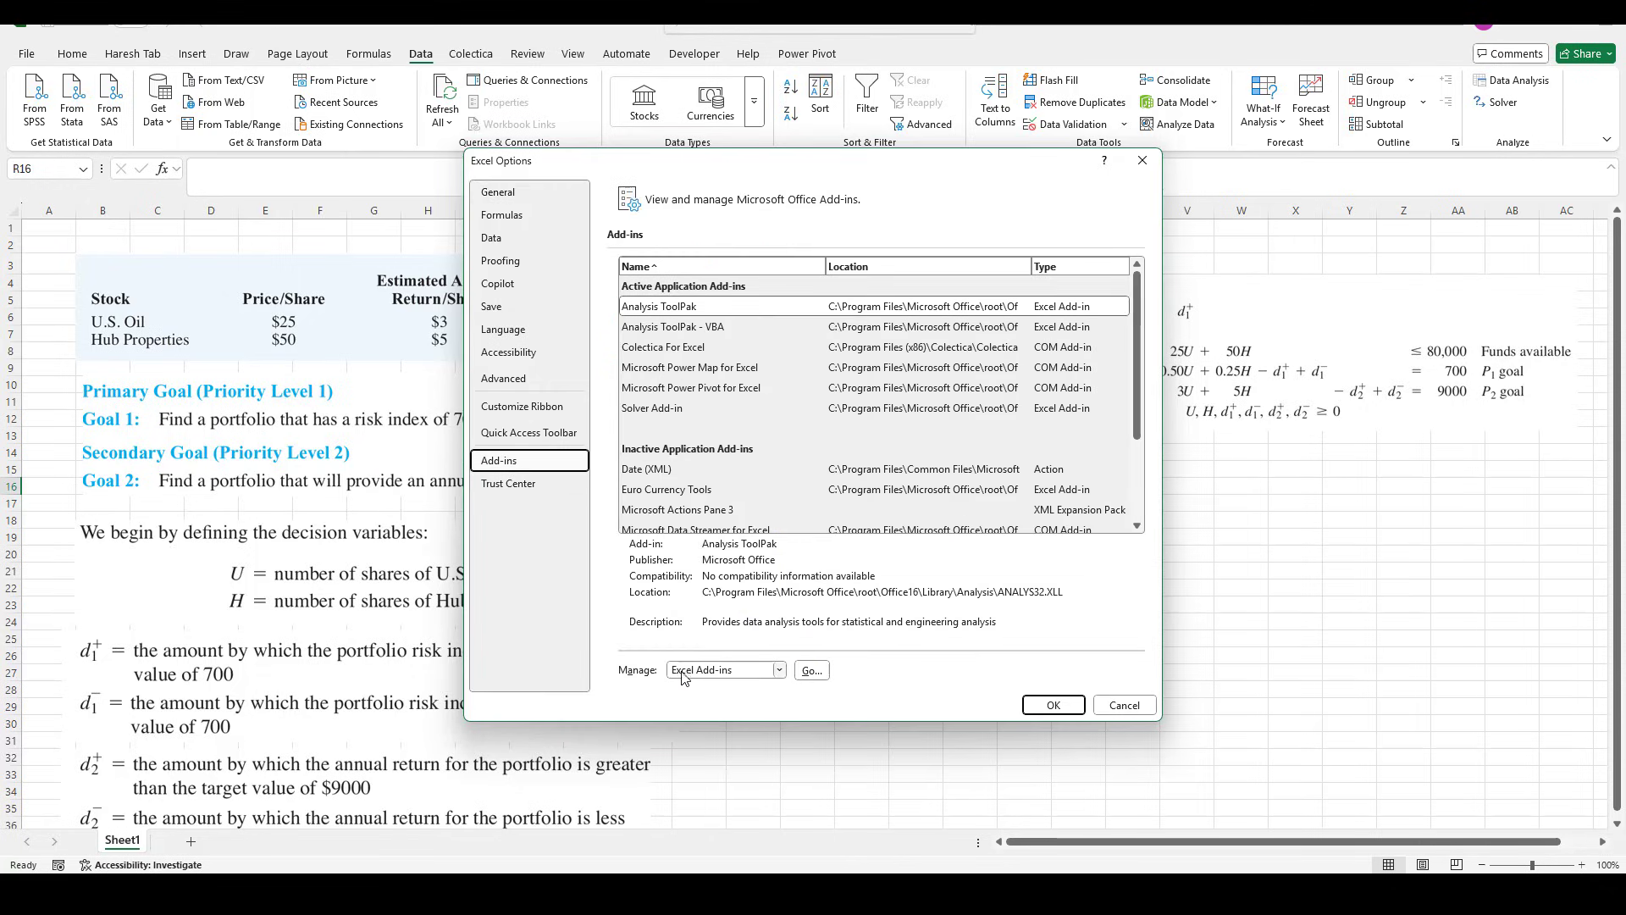
left_click(820, 675)
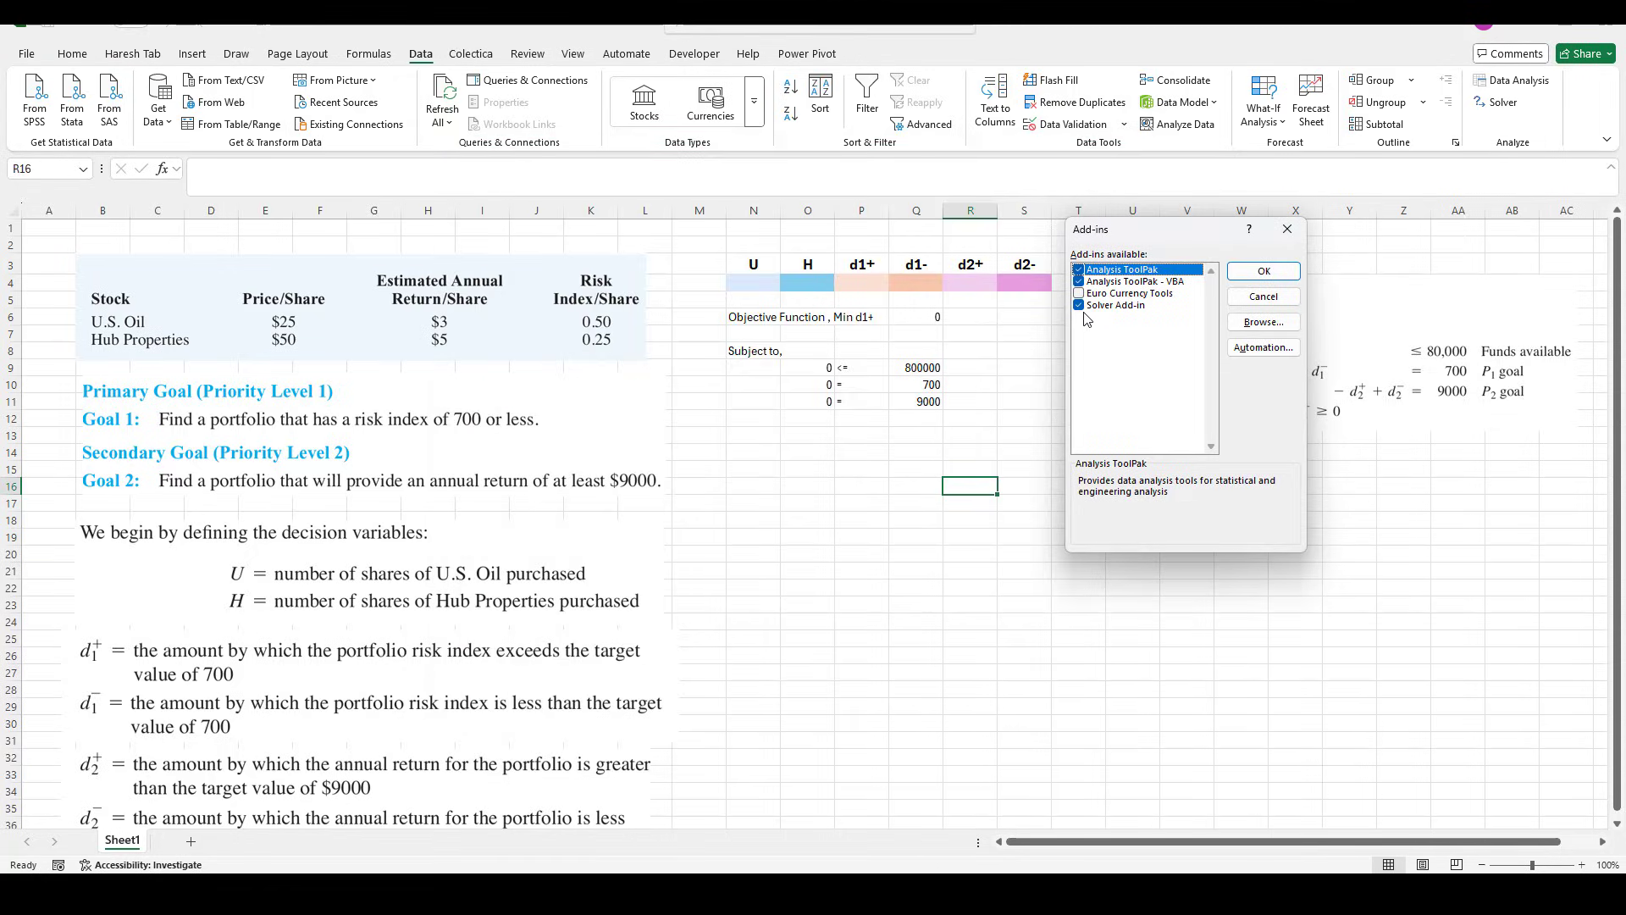
left_click(1264, 271)
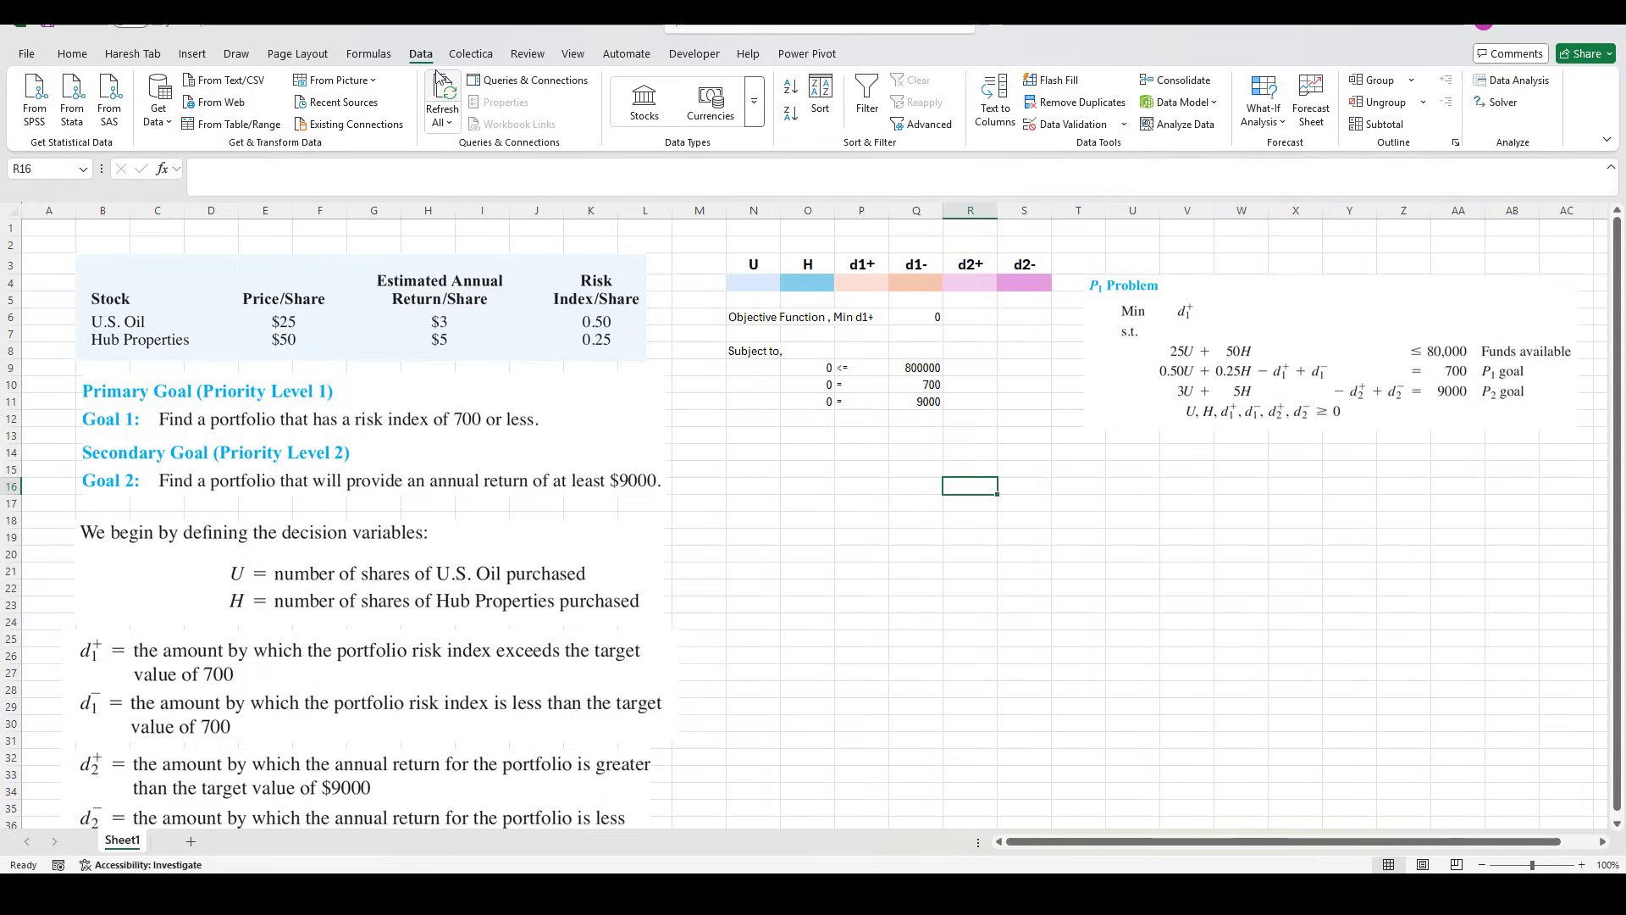
Start Solver and set the objective to minimise cell Q6.
left_click(1505, 103)
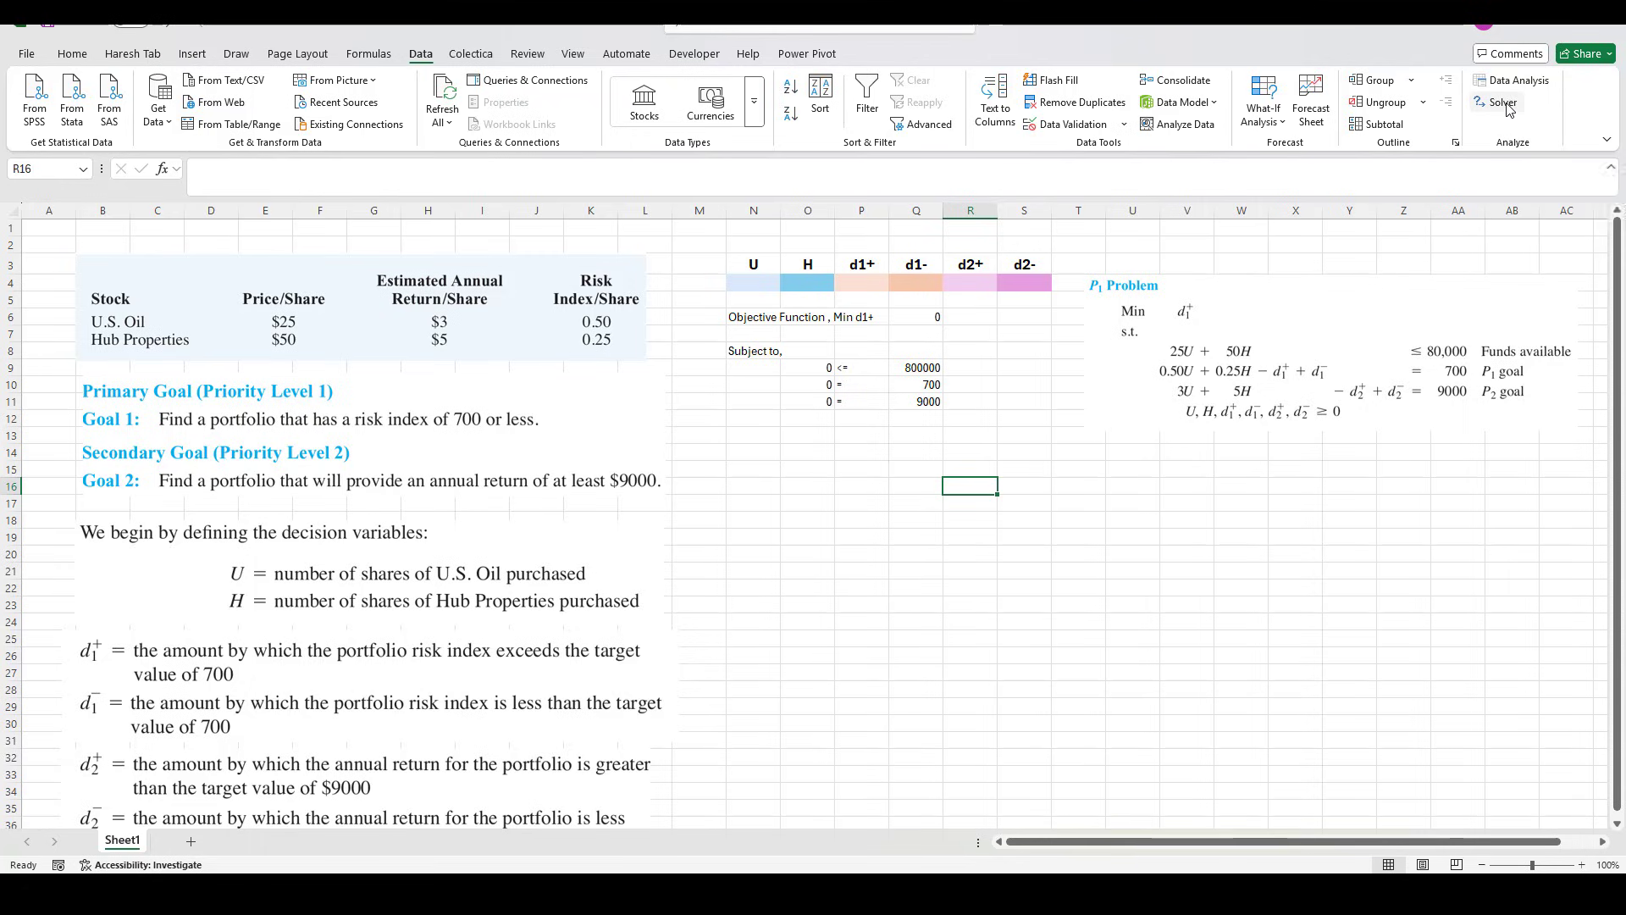
left_click_drag(1268, 160, 1384, 251)
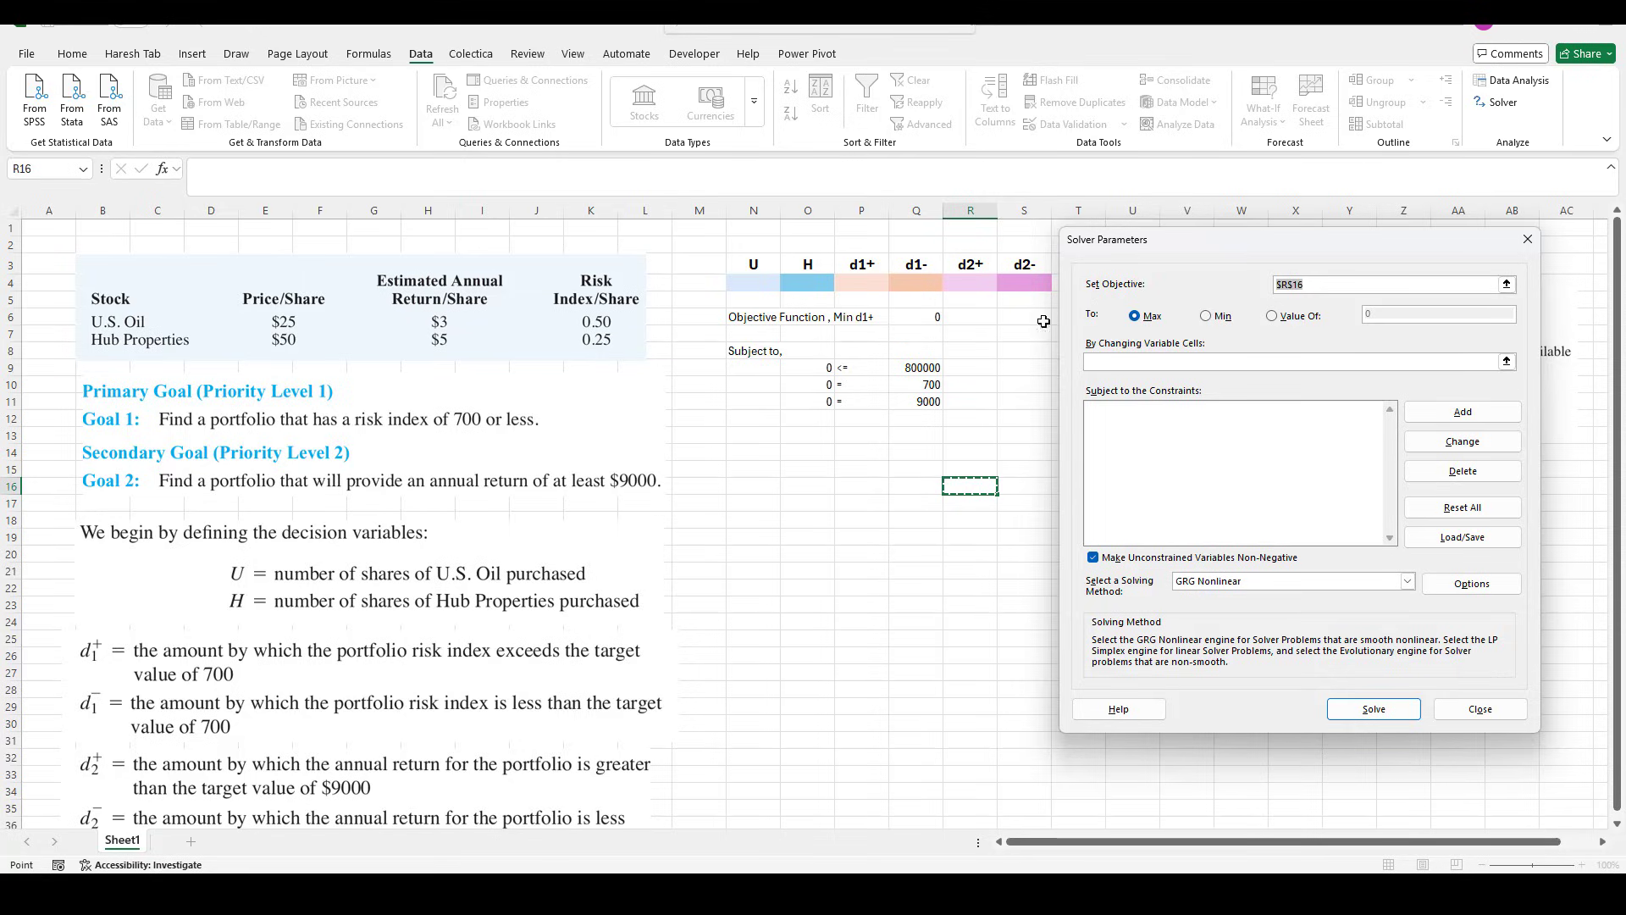
left_click(930, 319)
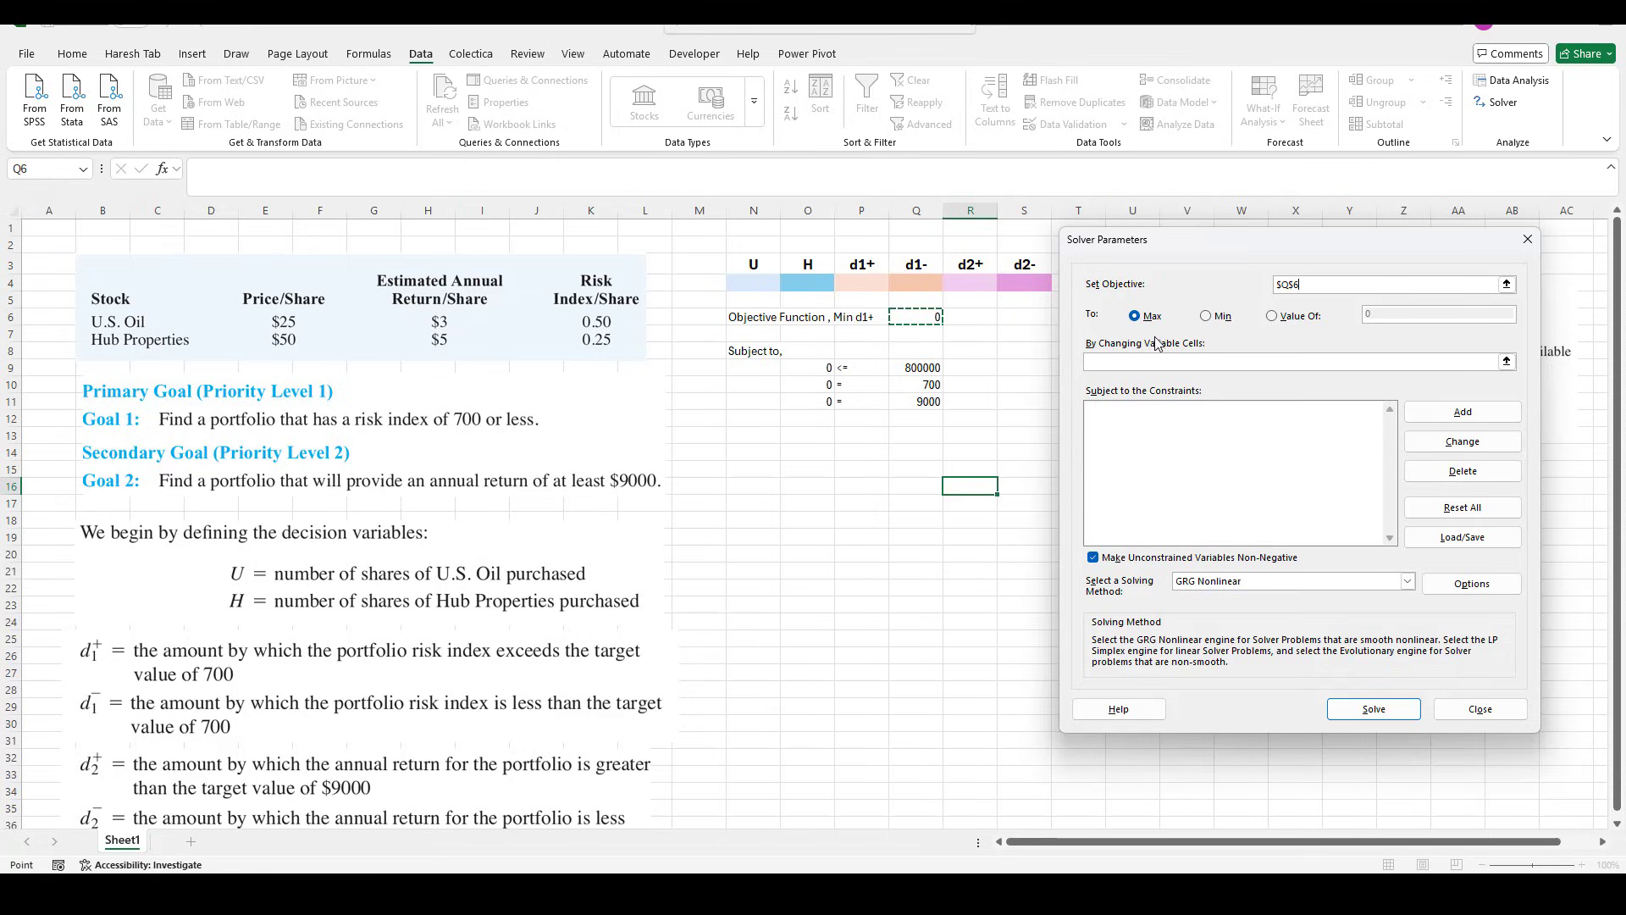
left_click(1207, 317)
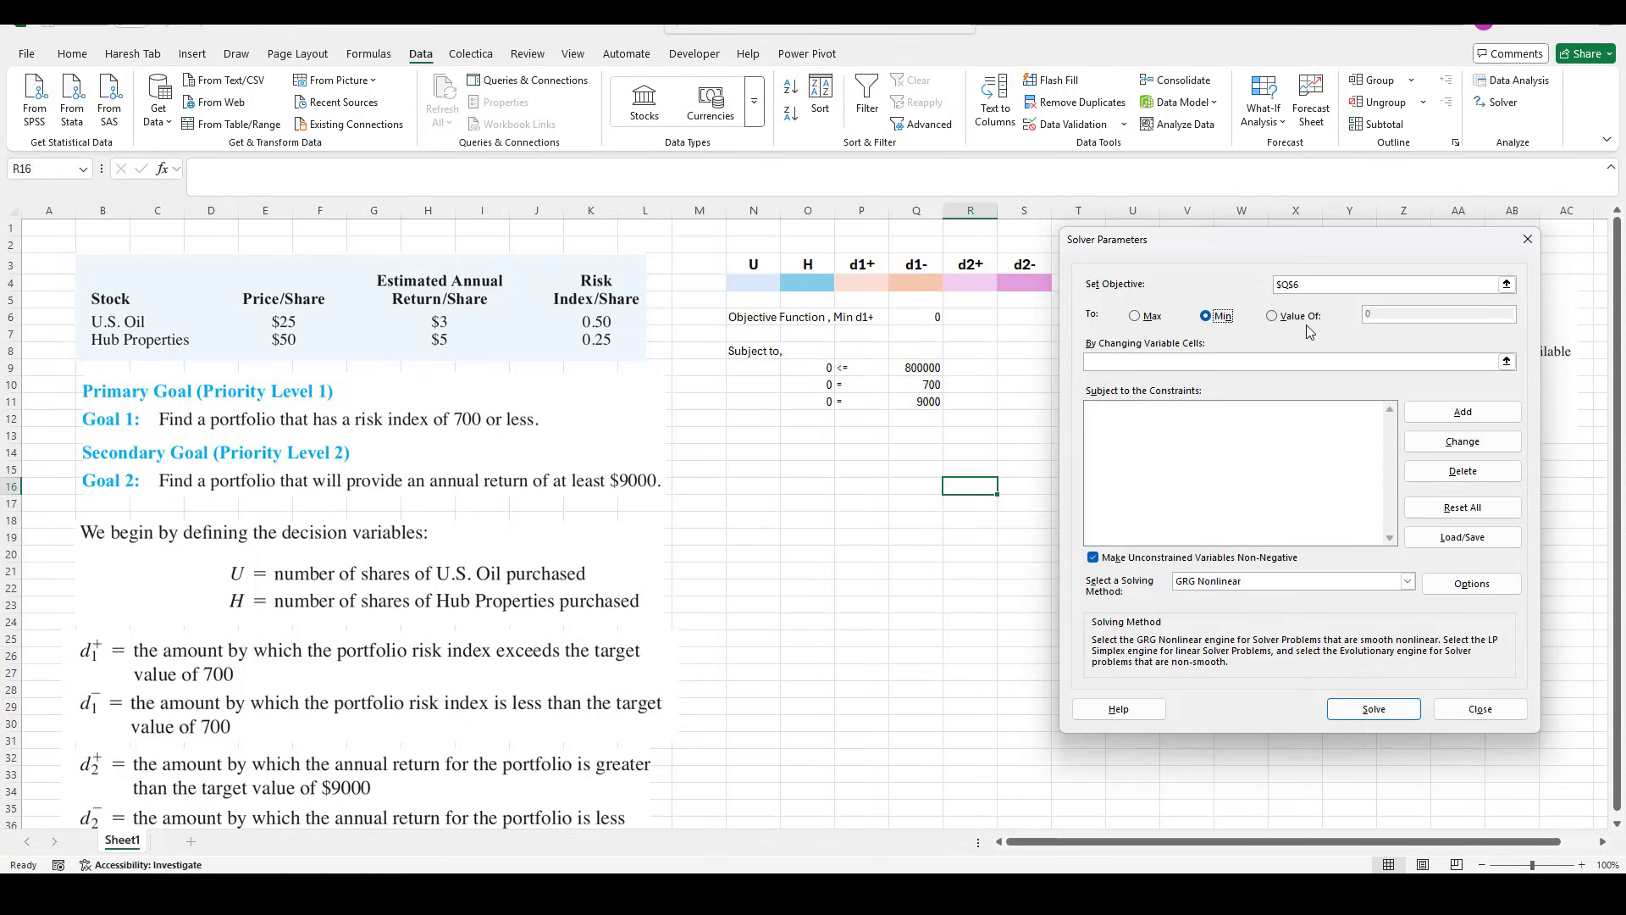
Set the Solver's changing variable cells to the decision variable range N4:S4.
left_click(1258, 362)
left_click_drag(1180, 240, 1198, 242)
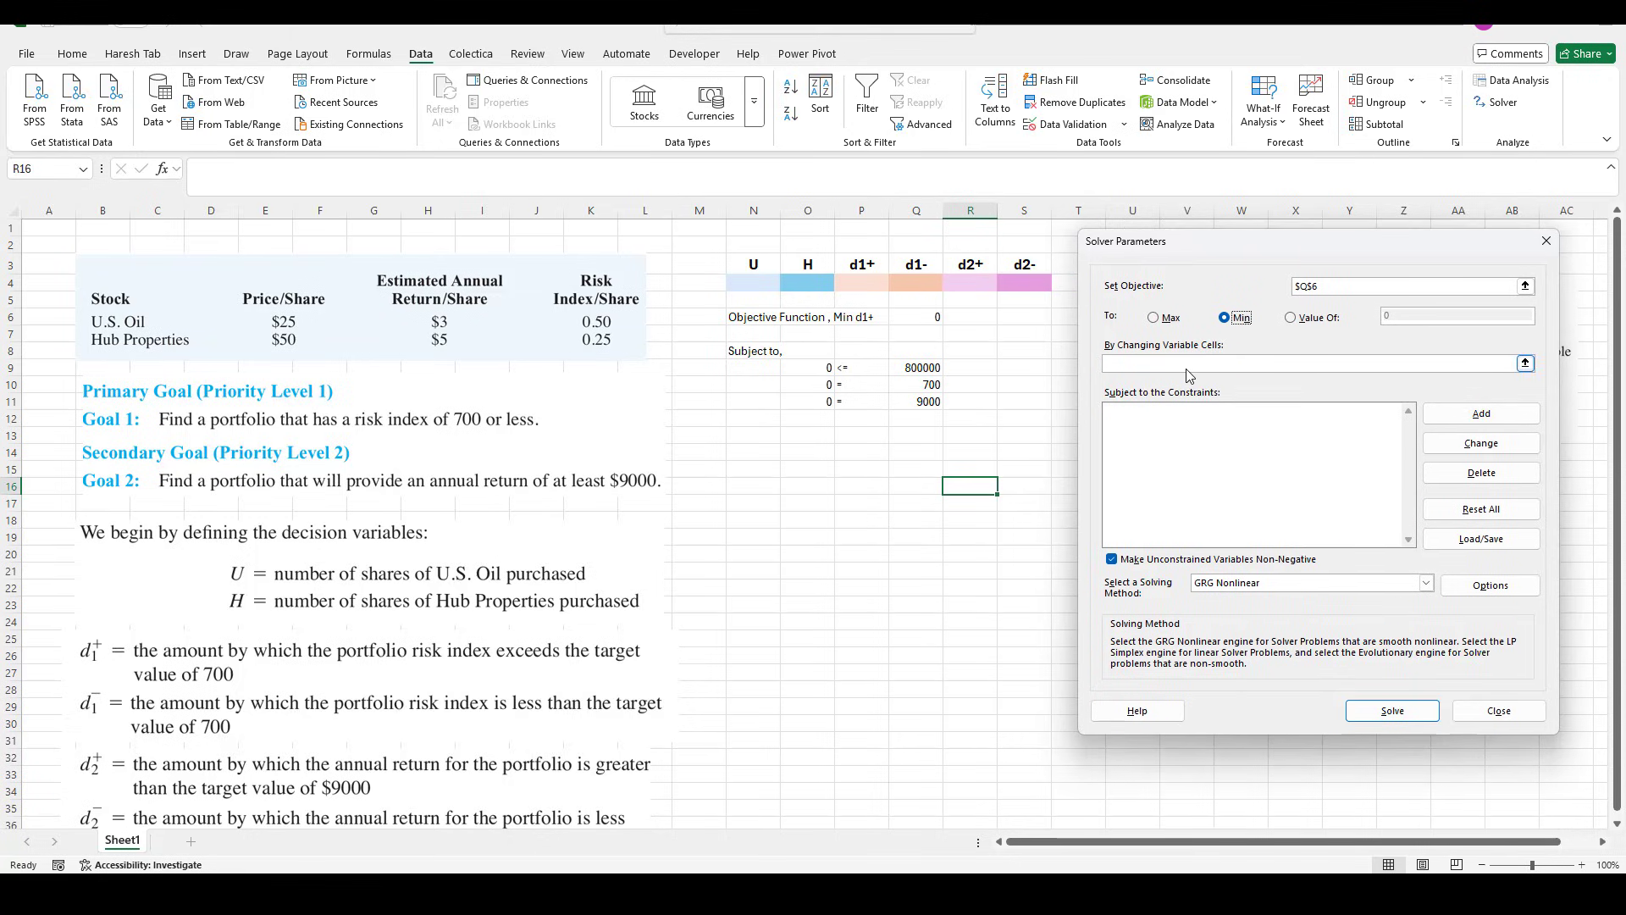
left_click_drag(739, 283, 1025, 286)
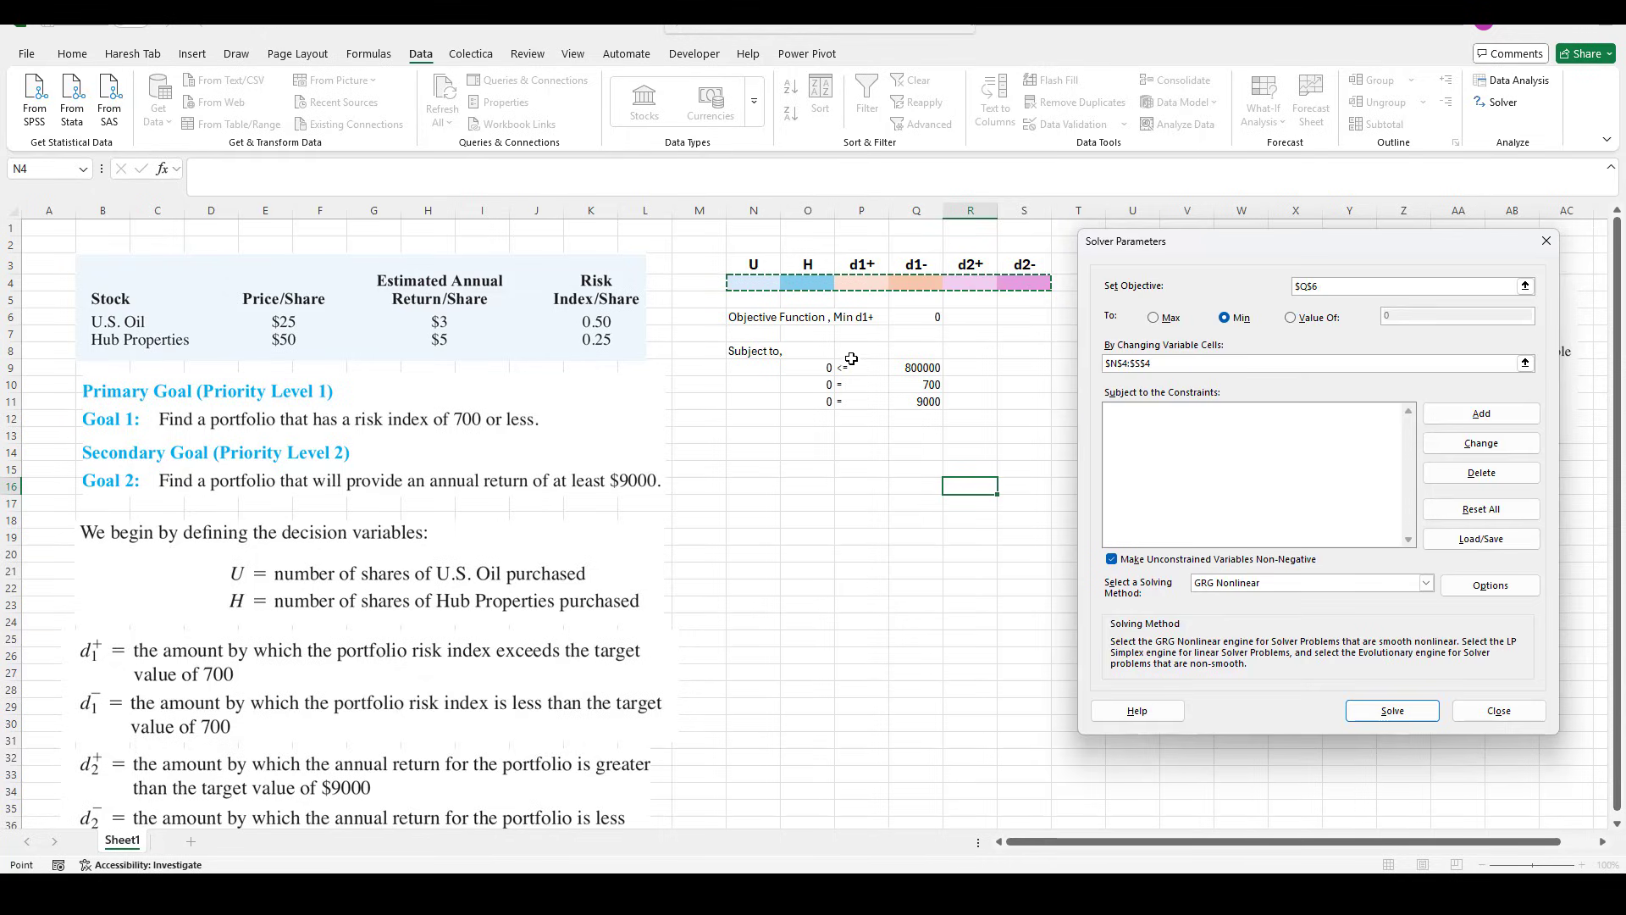
Add the funds constraint O9 <= Q9 to the Solver model.
left_click(1506, 416)
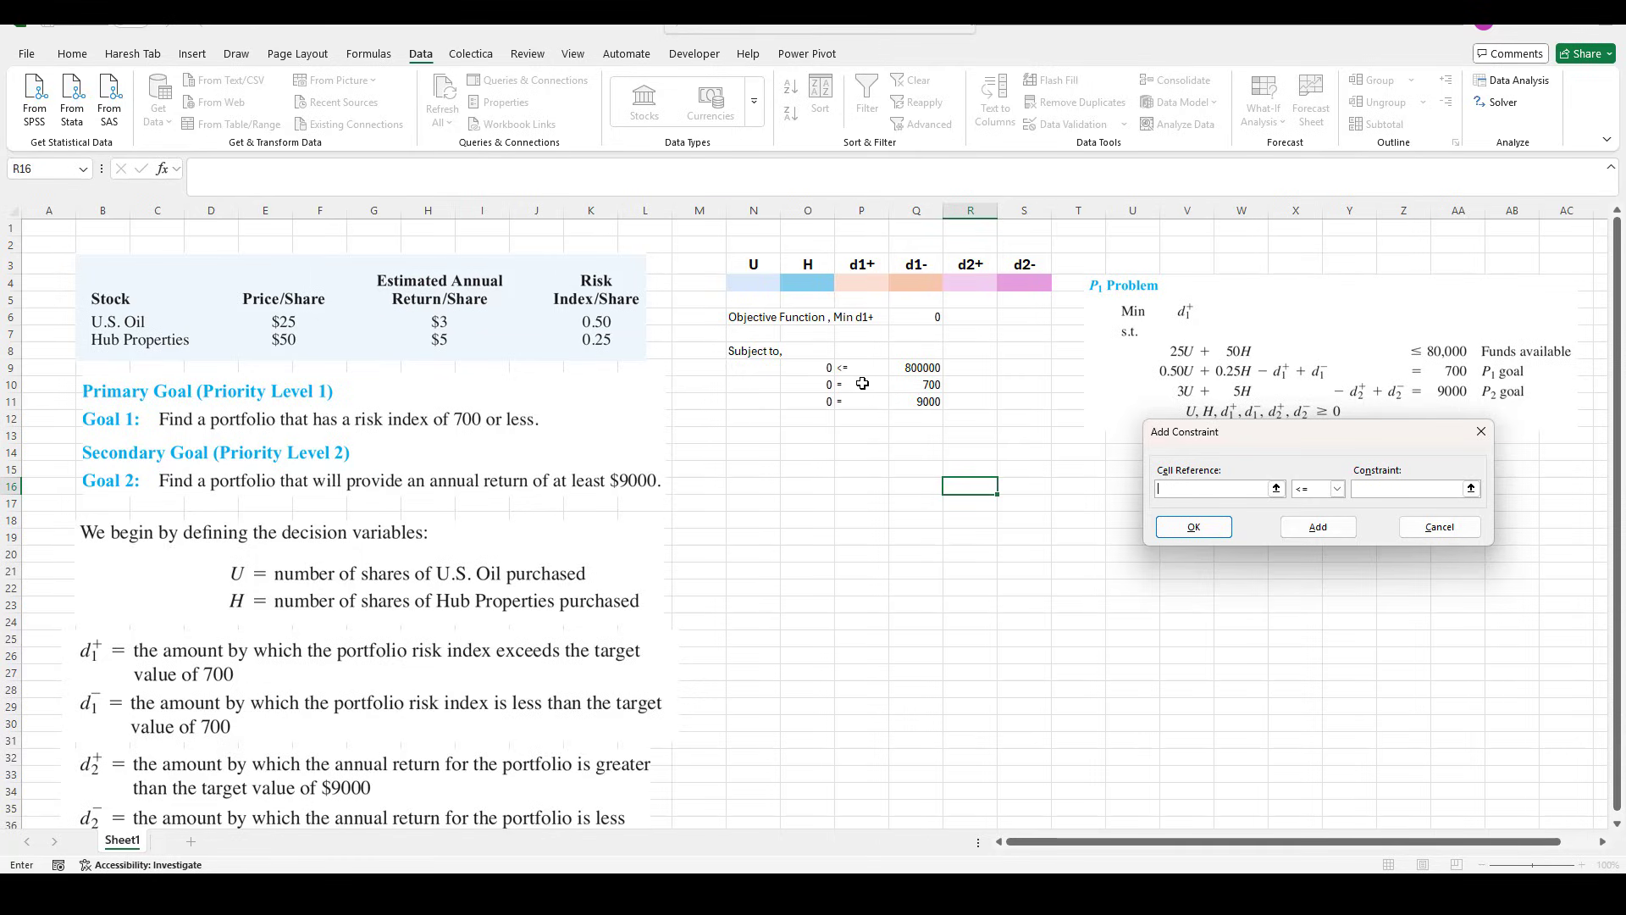
left_click(816, 368)
left_click(1373, 491)
left_click(935, 370)
left_click(1317, 528)
Add the goal constraints O10:O11 = Q10:Q11 and return to the Solver parameters.
left_click_drag(818, 385, 821, 402)
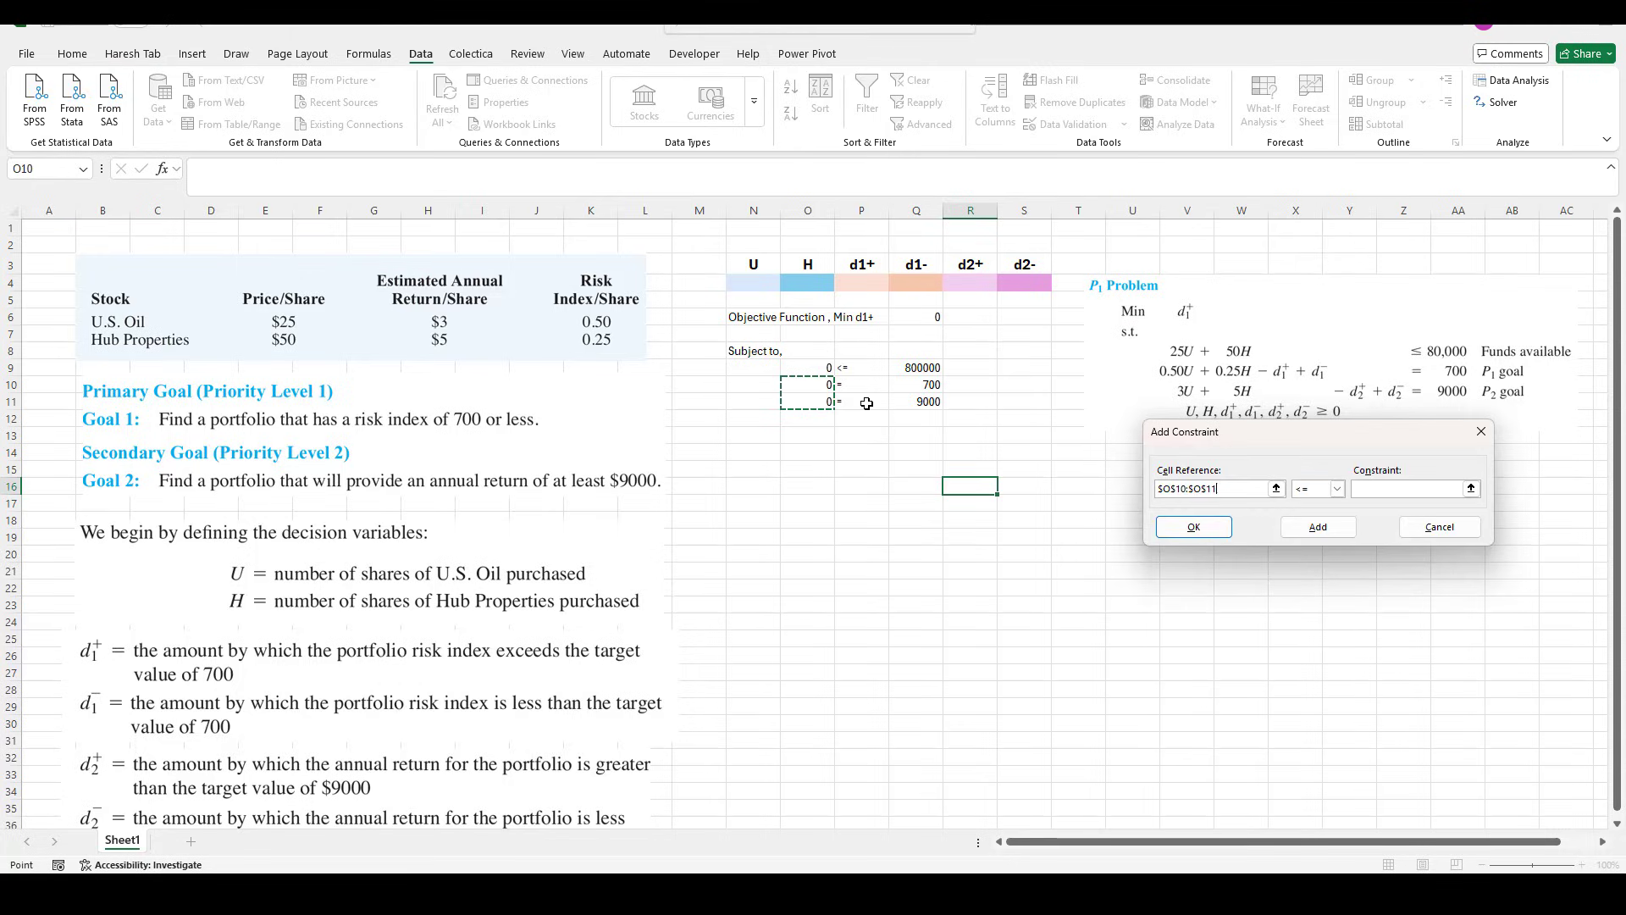
left_click(1338, 489)
left_click(1306, 515)
left_click_drag(921, 386, 923, 401)
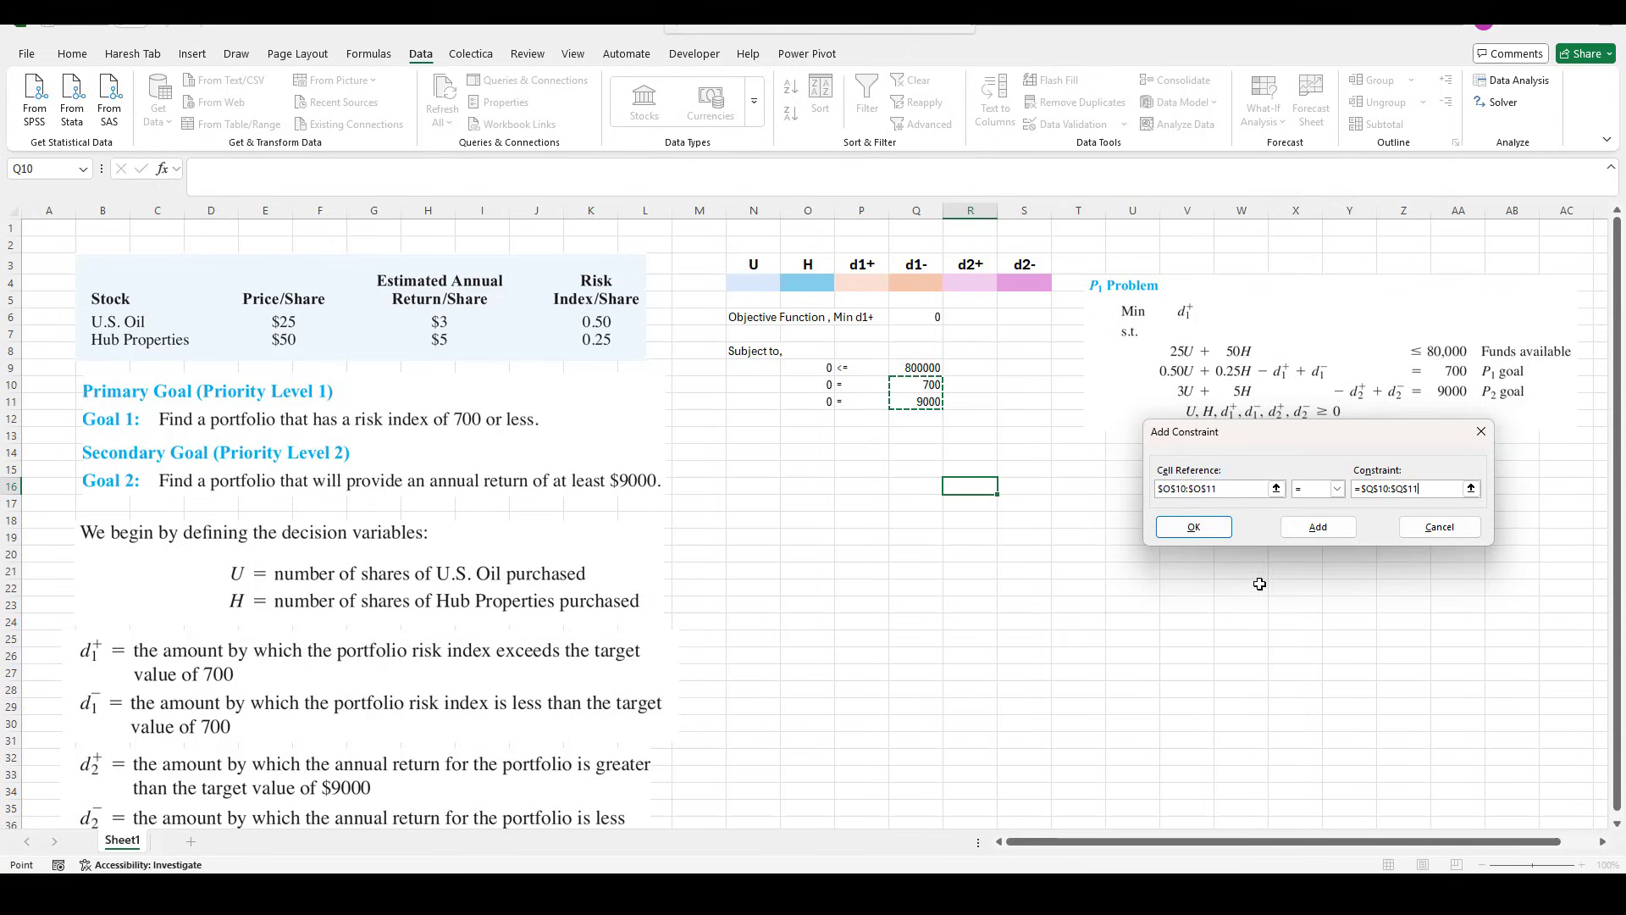
left_click(1216, 534)
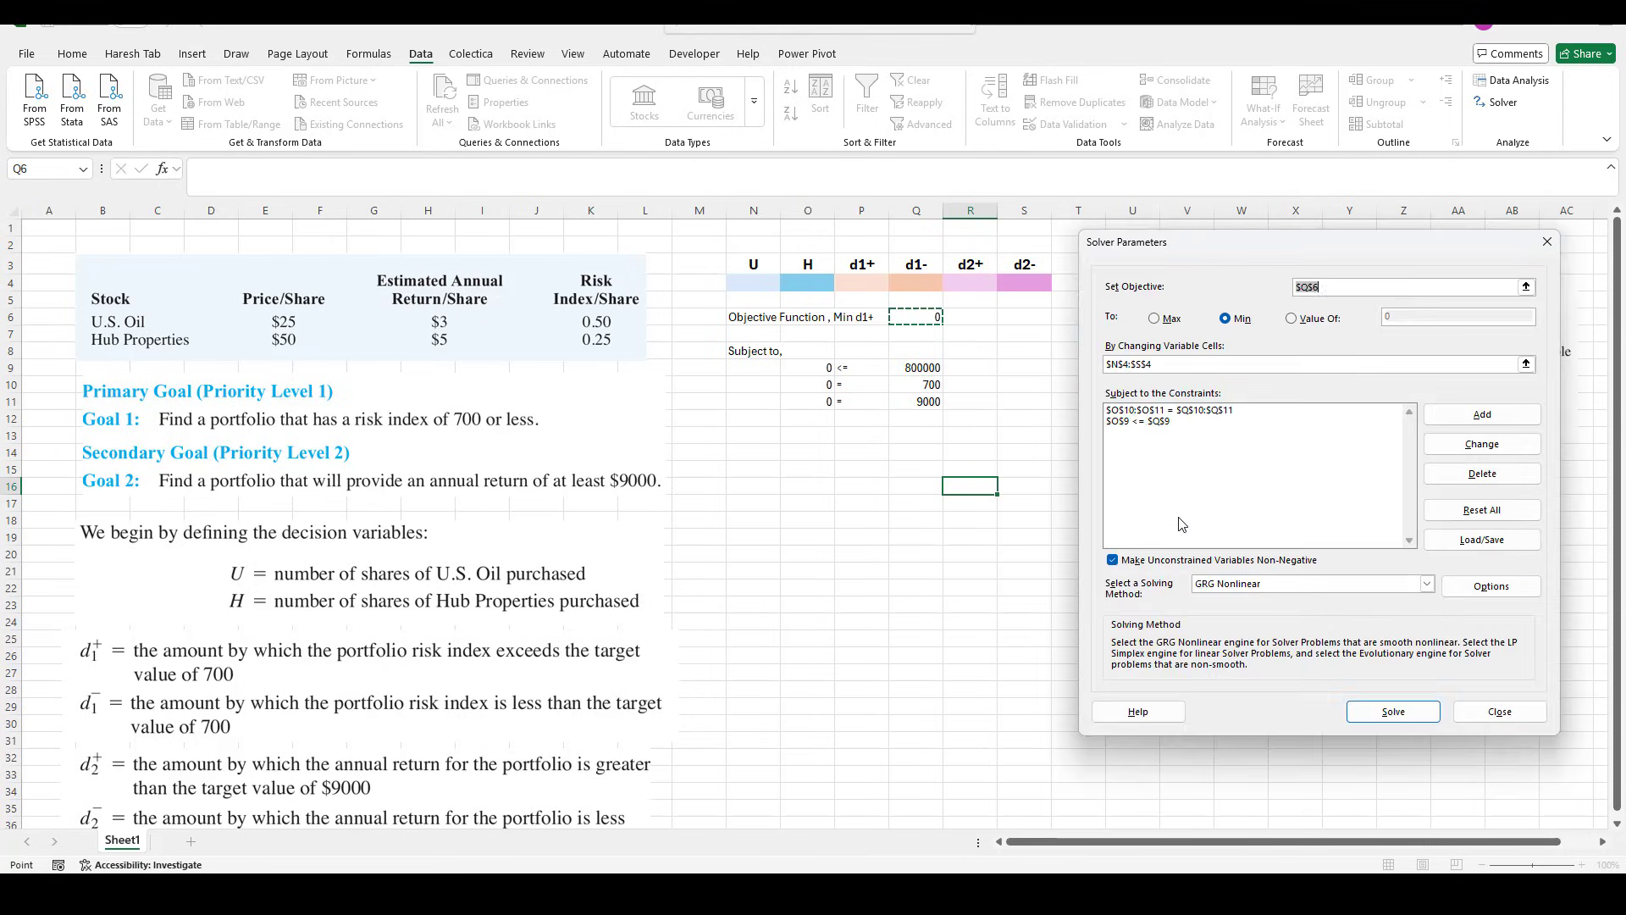
Leave Solver and correct the available funds limit in cell Q9 to 80000.
left_click(929, 366)
key("Escape")
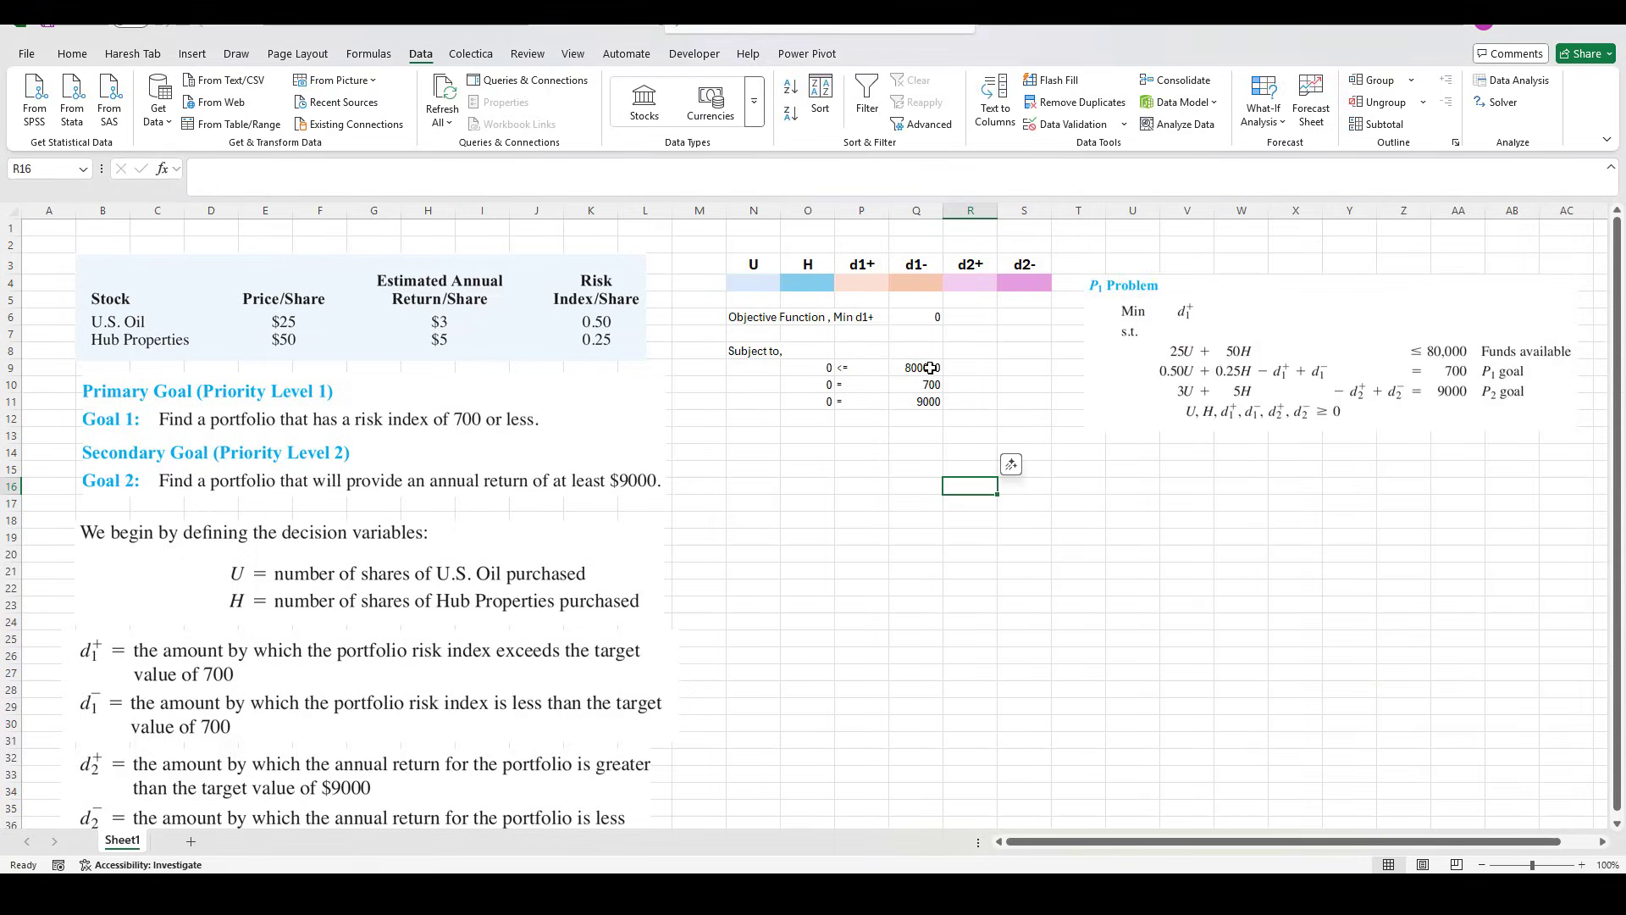
left_click(917, 368)
left_click(277, 159)
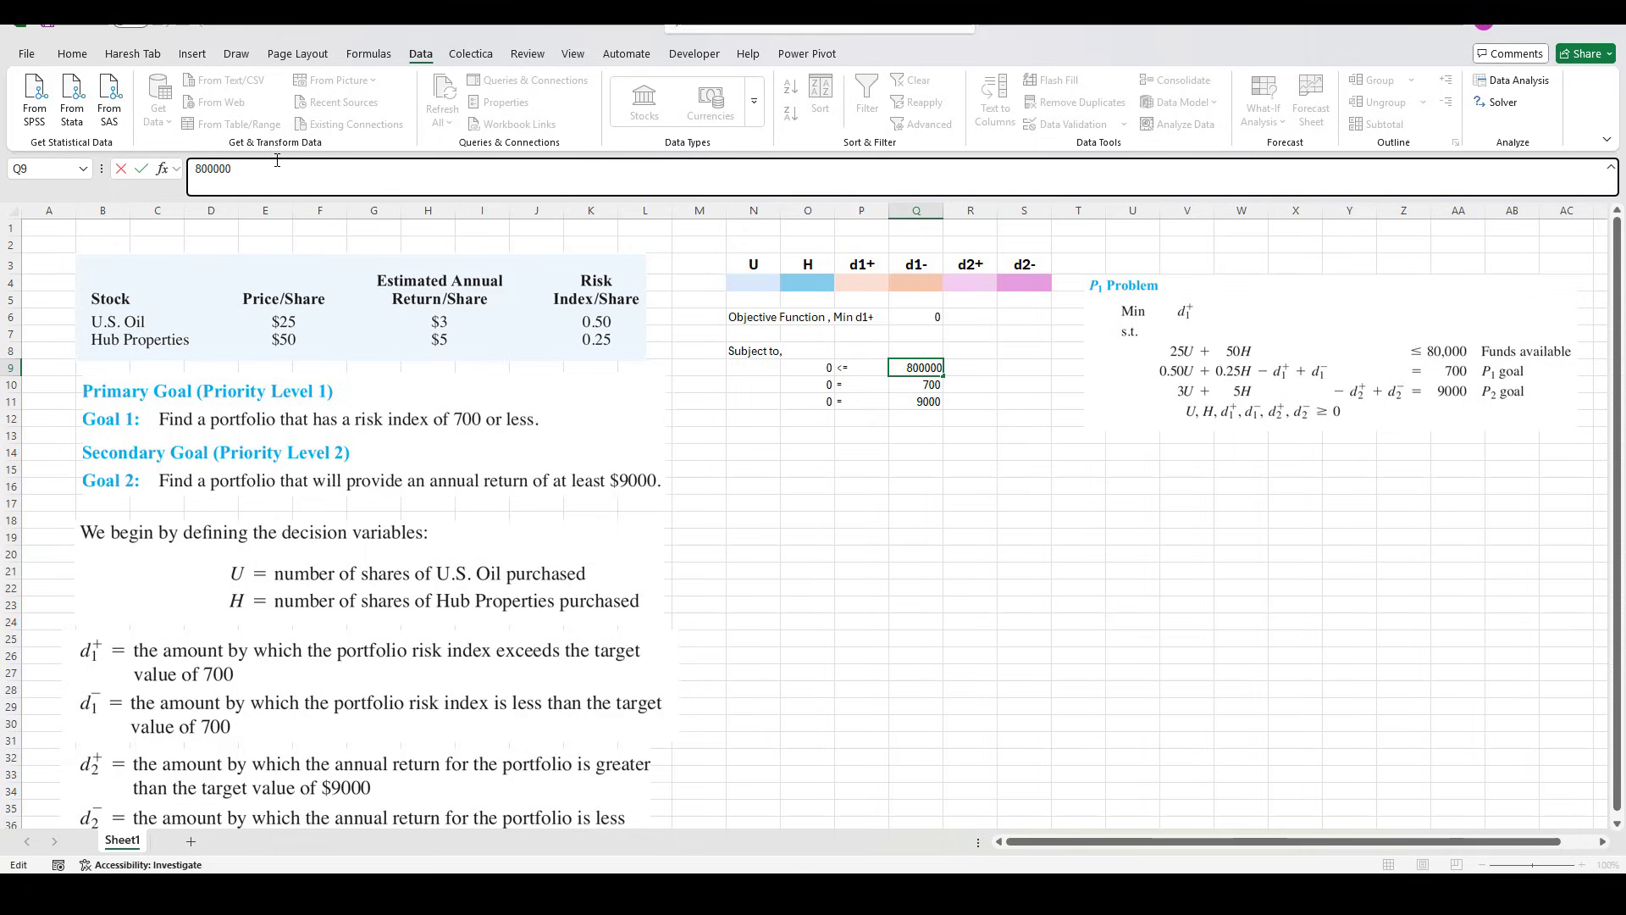
left_click(946, 554)
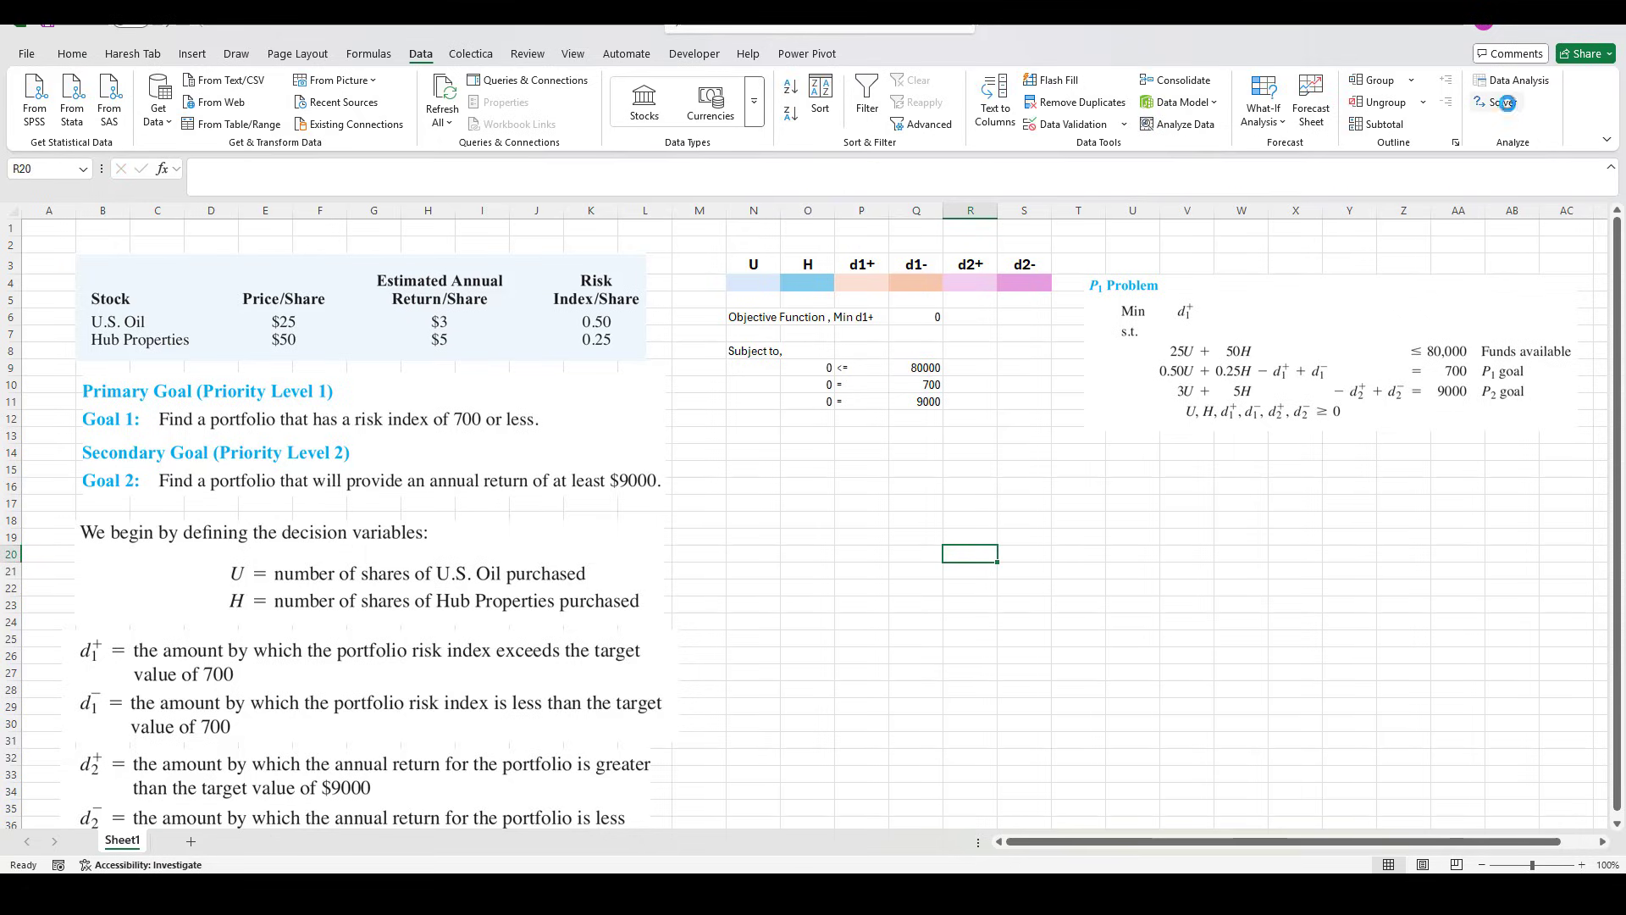
Reopen Solver, choose Simplex LP as the solving method and try to solve the model.
left_click(1501, 102)
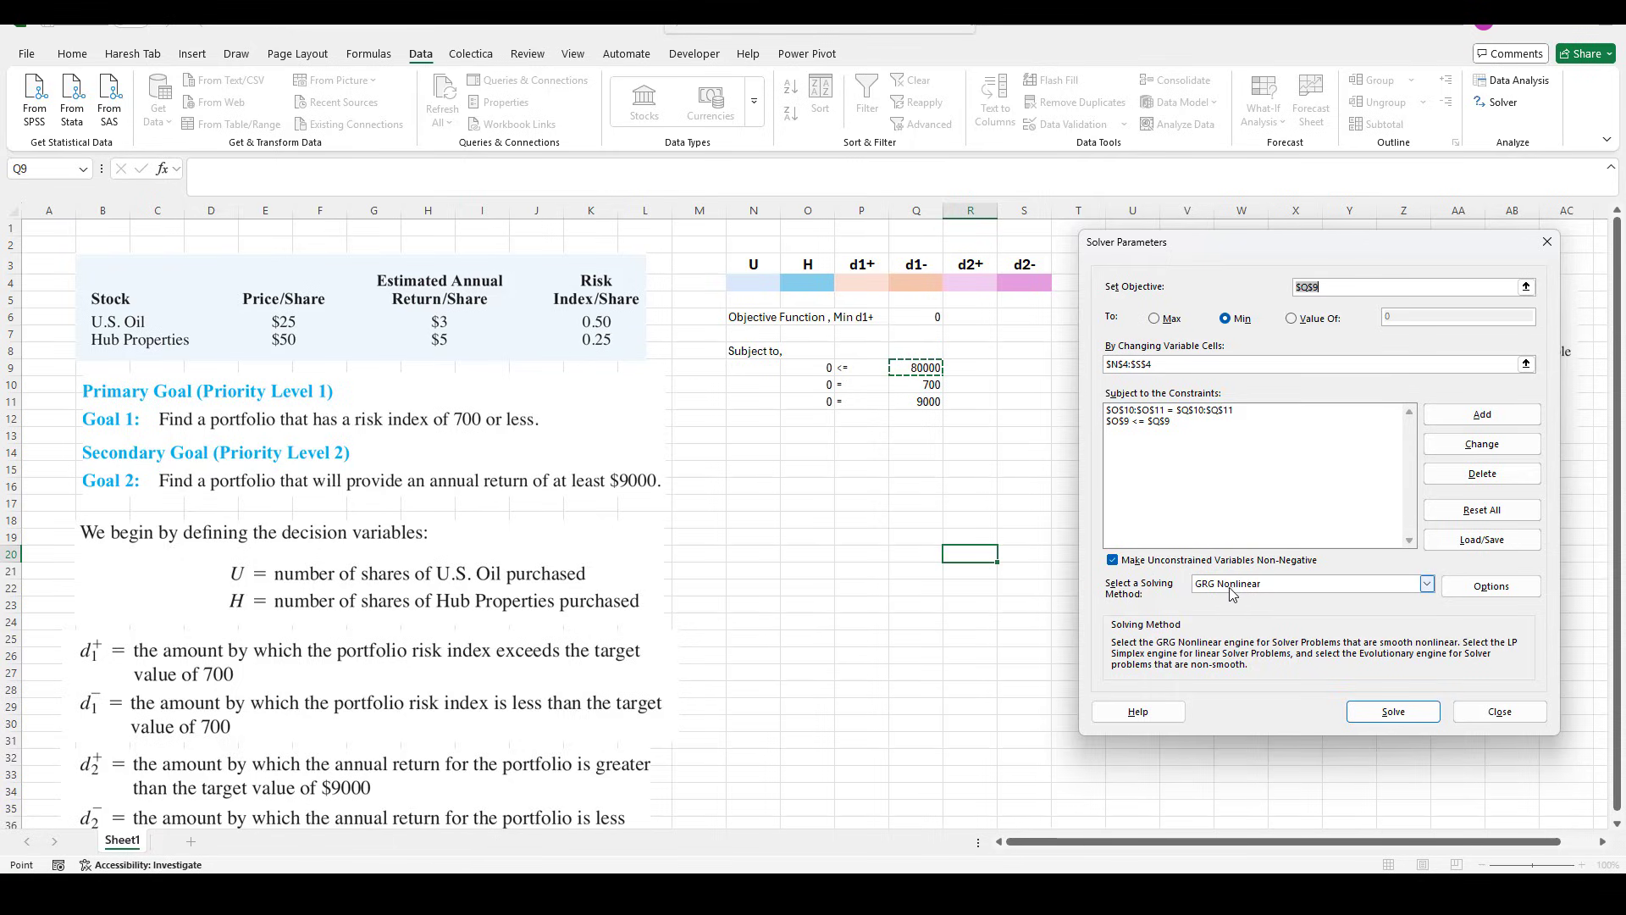
left_click(1428, 588)
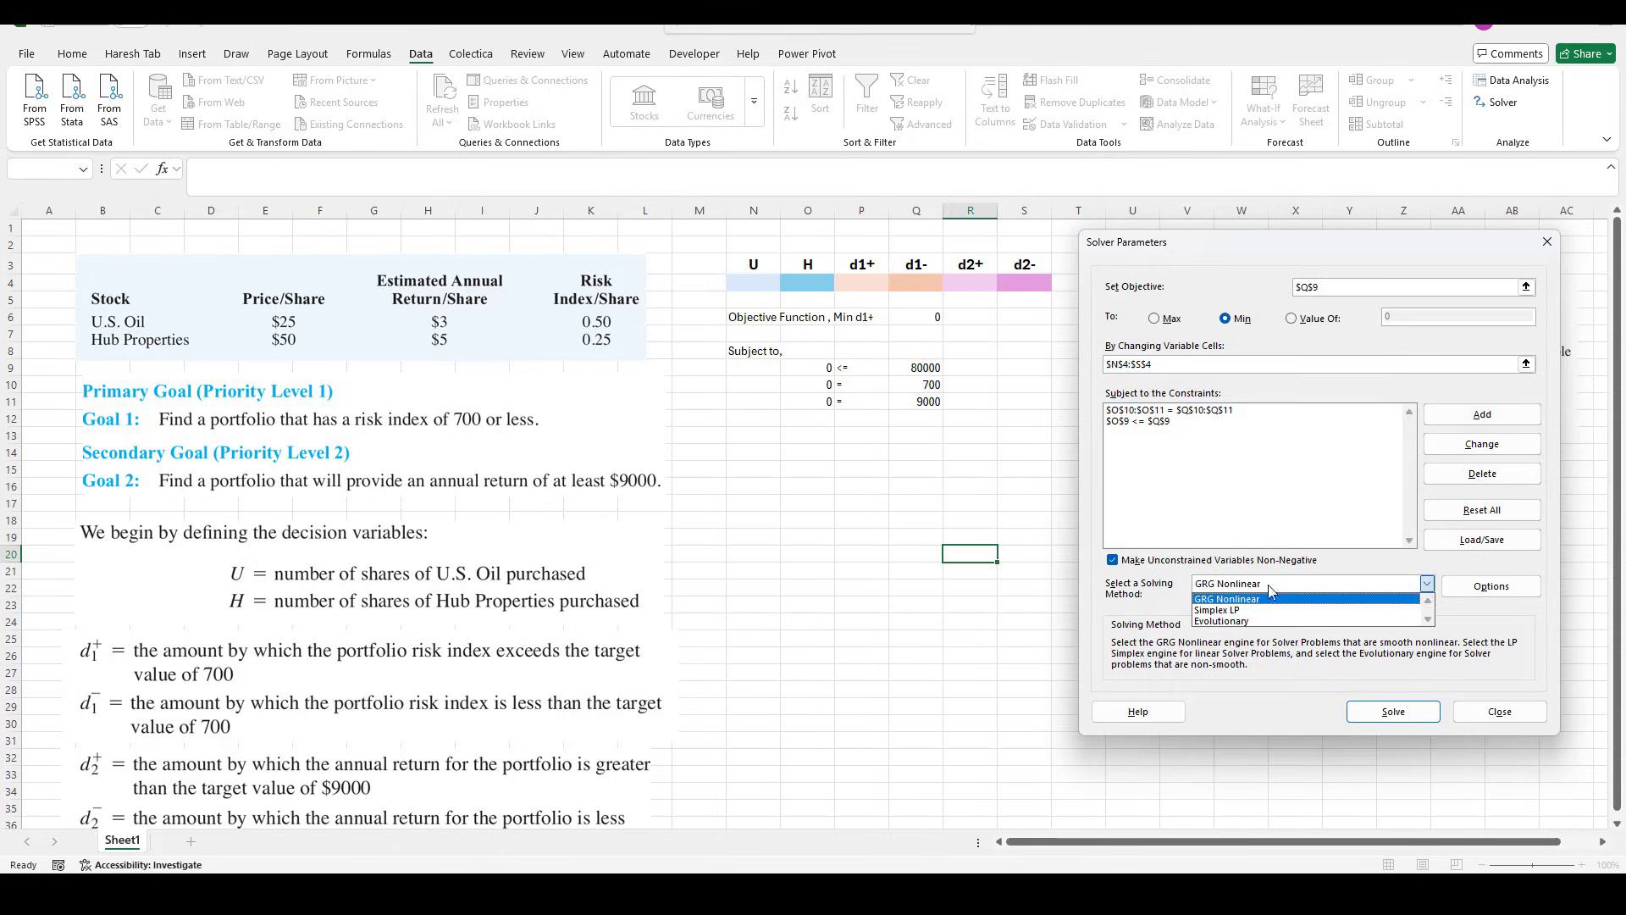
left_click(1225, 610)
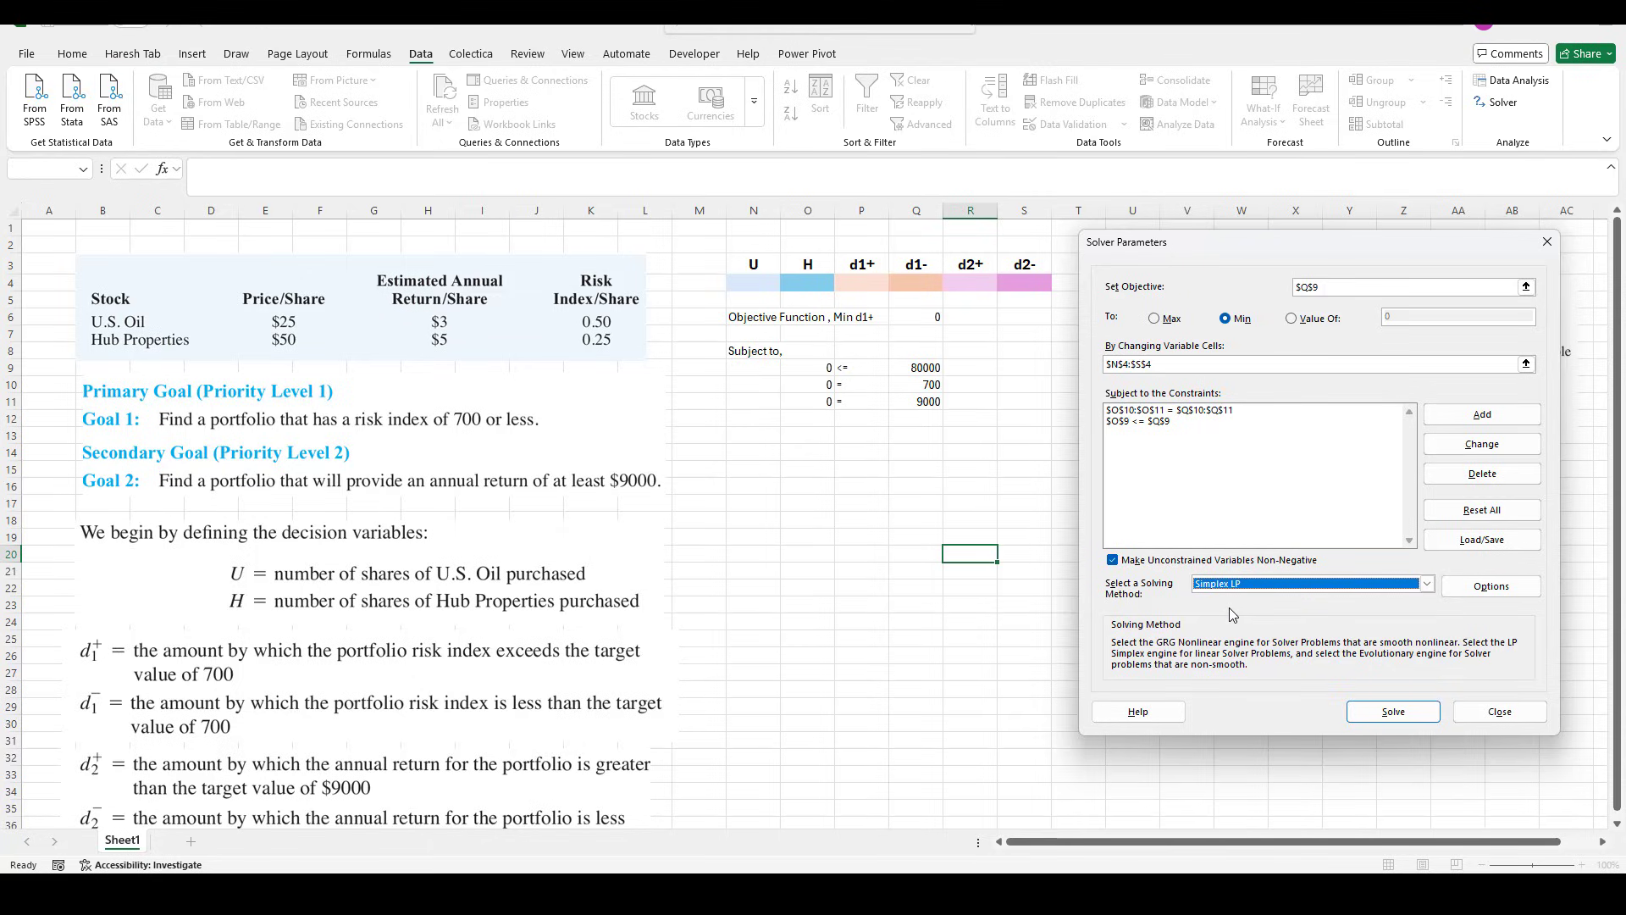
left_click(1391, 713)
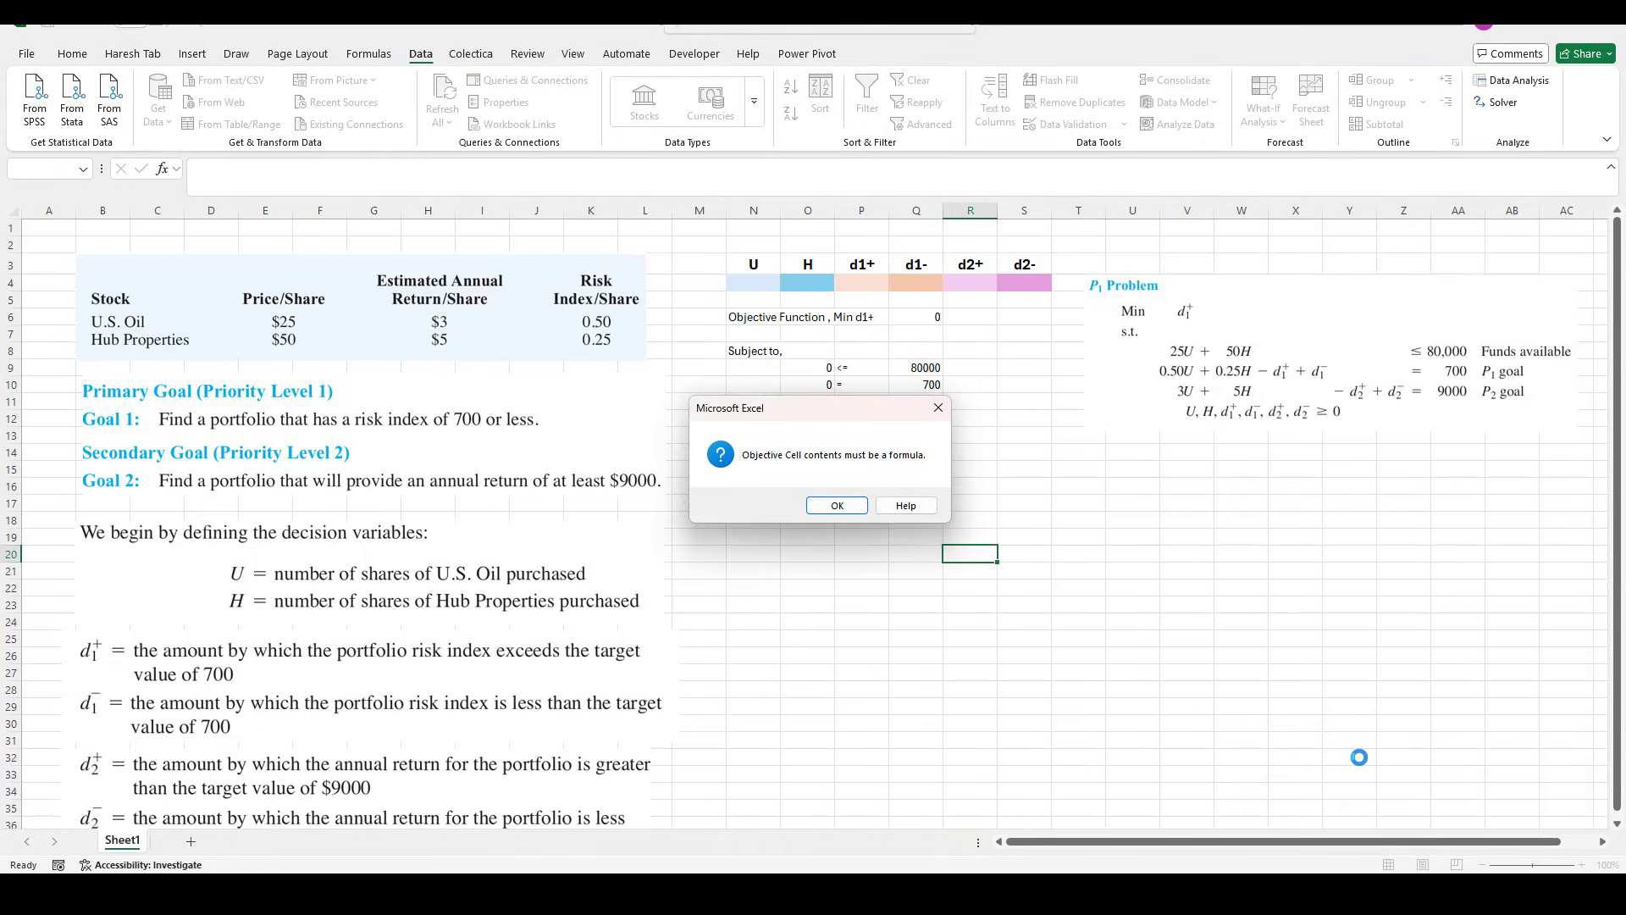
left_click(849, 506)
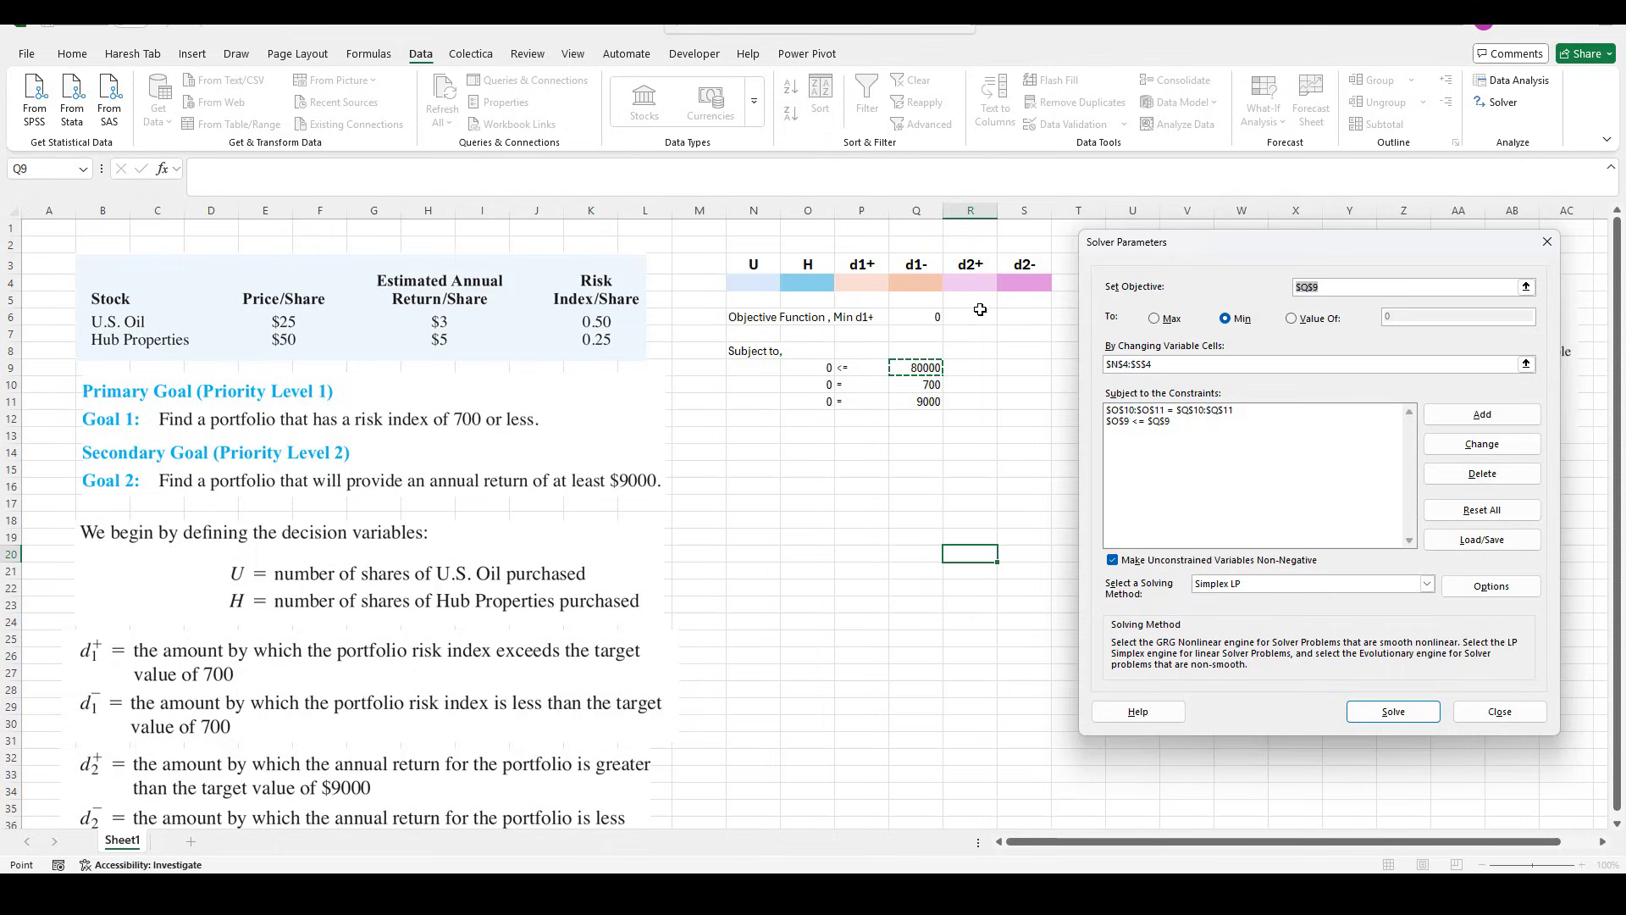
Set the Solver objective back to cell Q6 and solve the P1 model.
key("BackSpace")
key("ctrl+z")
left_click(932, 315)
left_click(1405, 717)
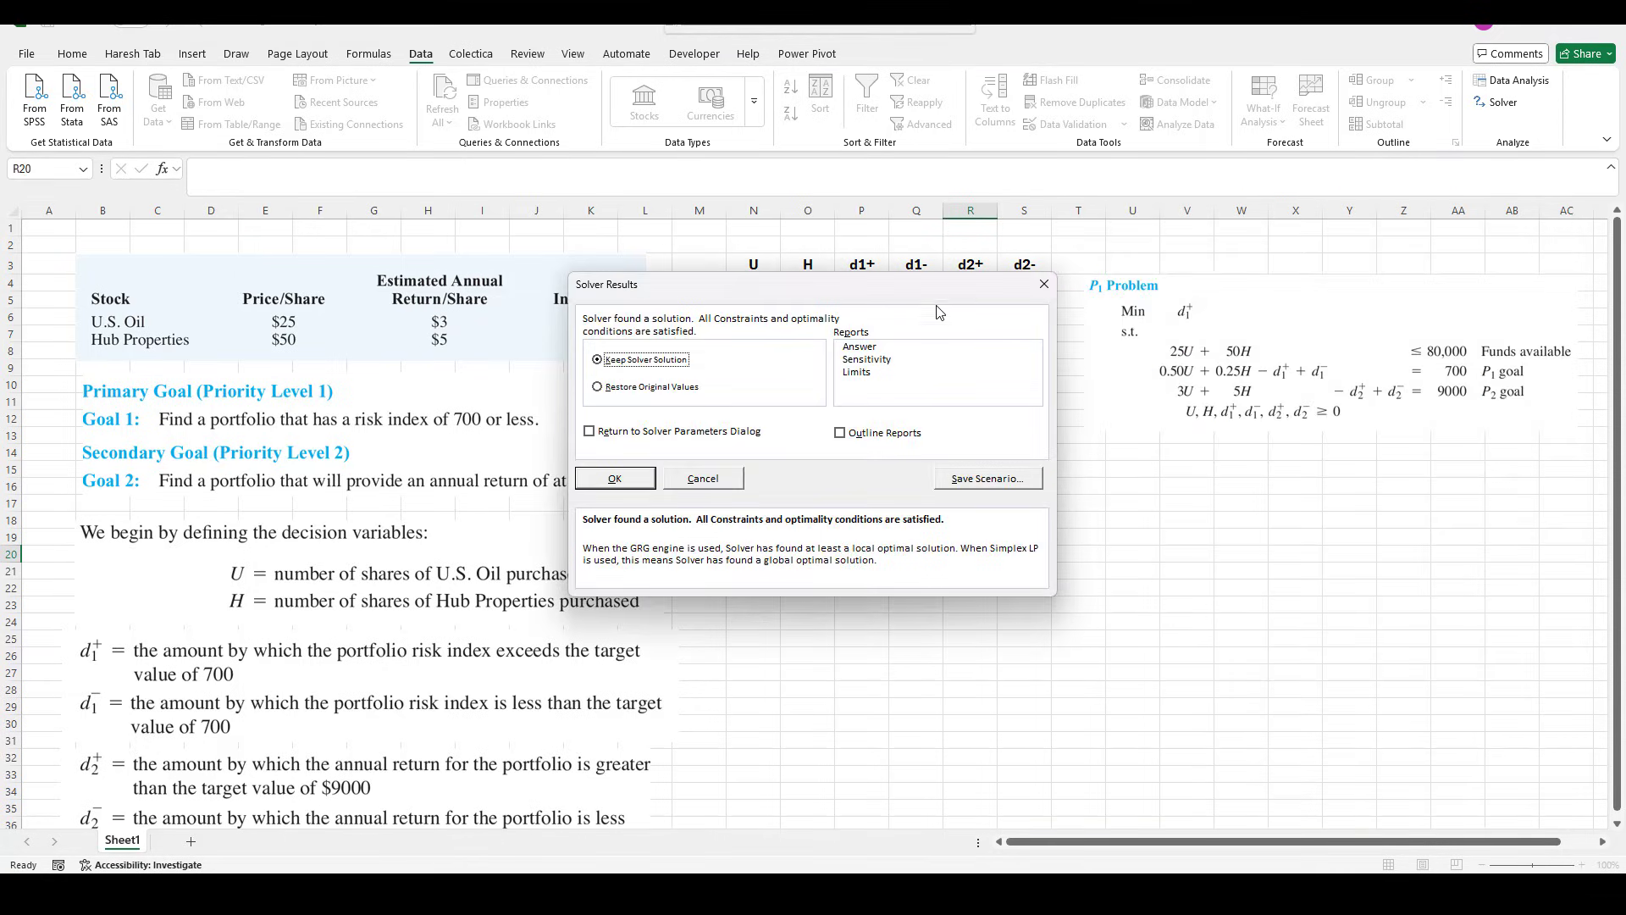
Keep the Solver solution and generate an Answer report.
left_click_drag(927, 291, 1366, 473)
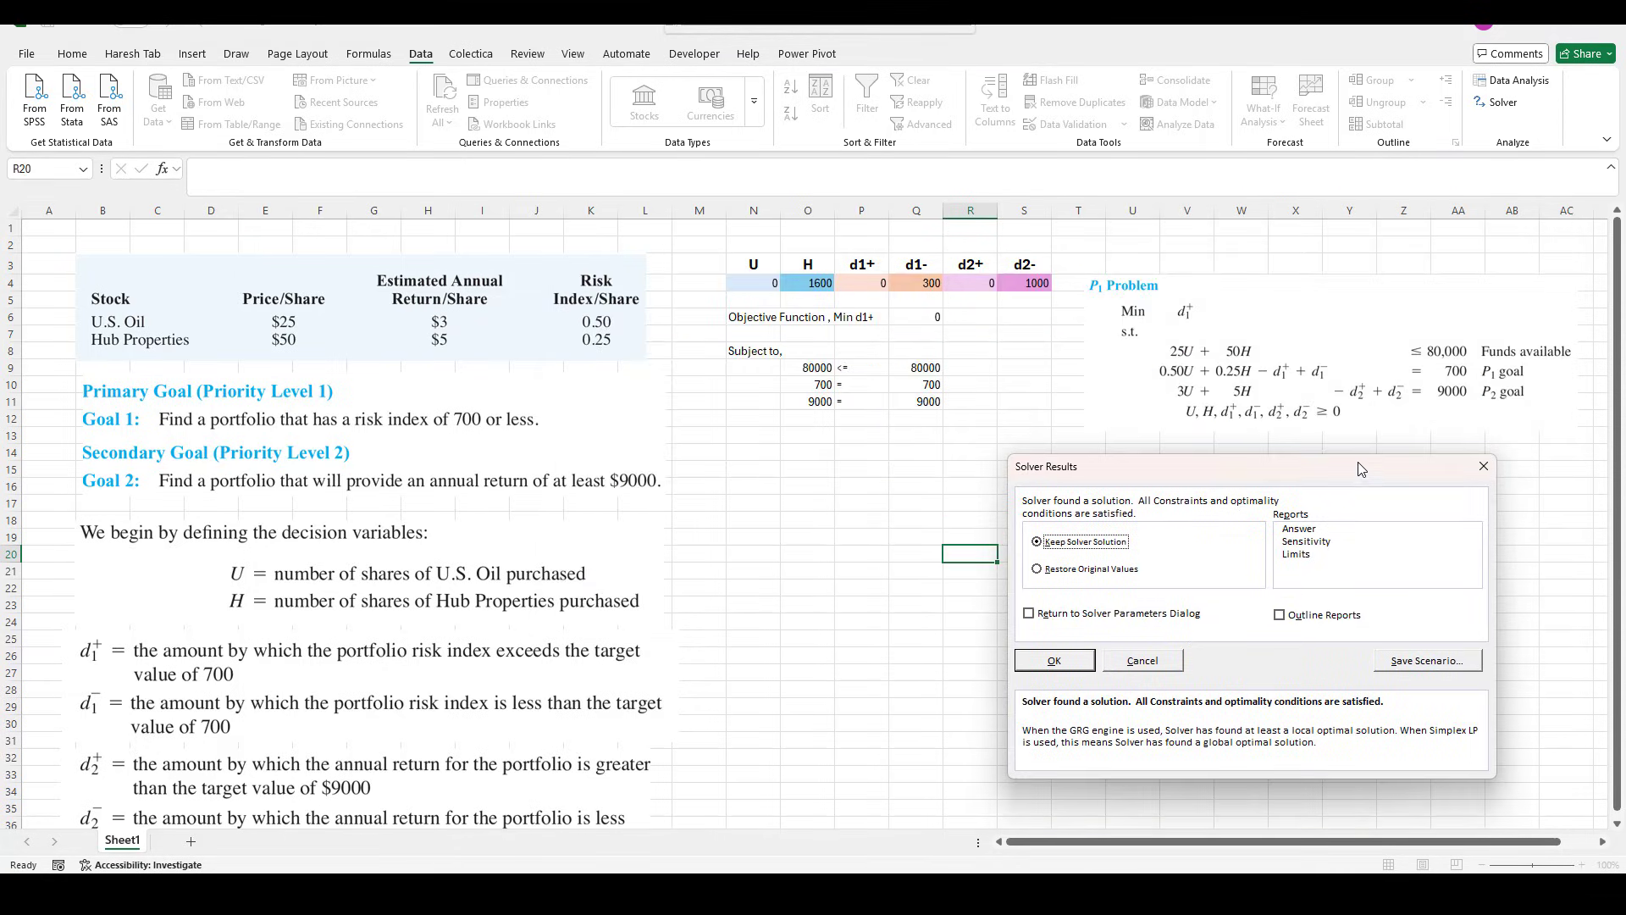
left_click(1301, 530)
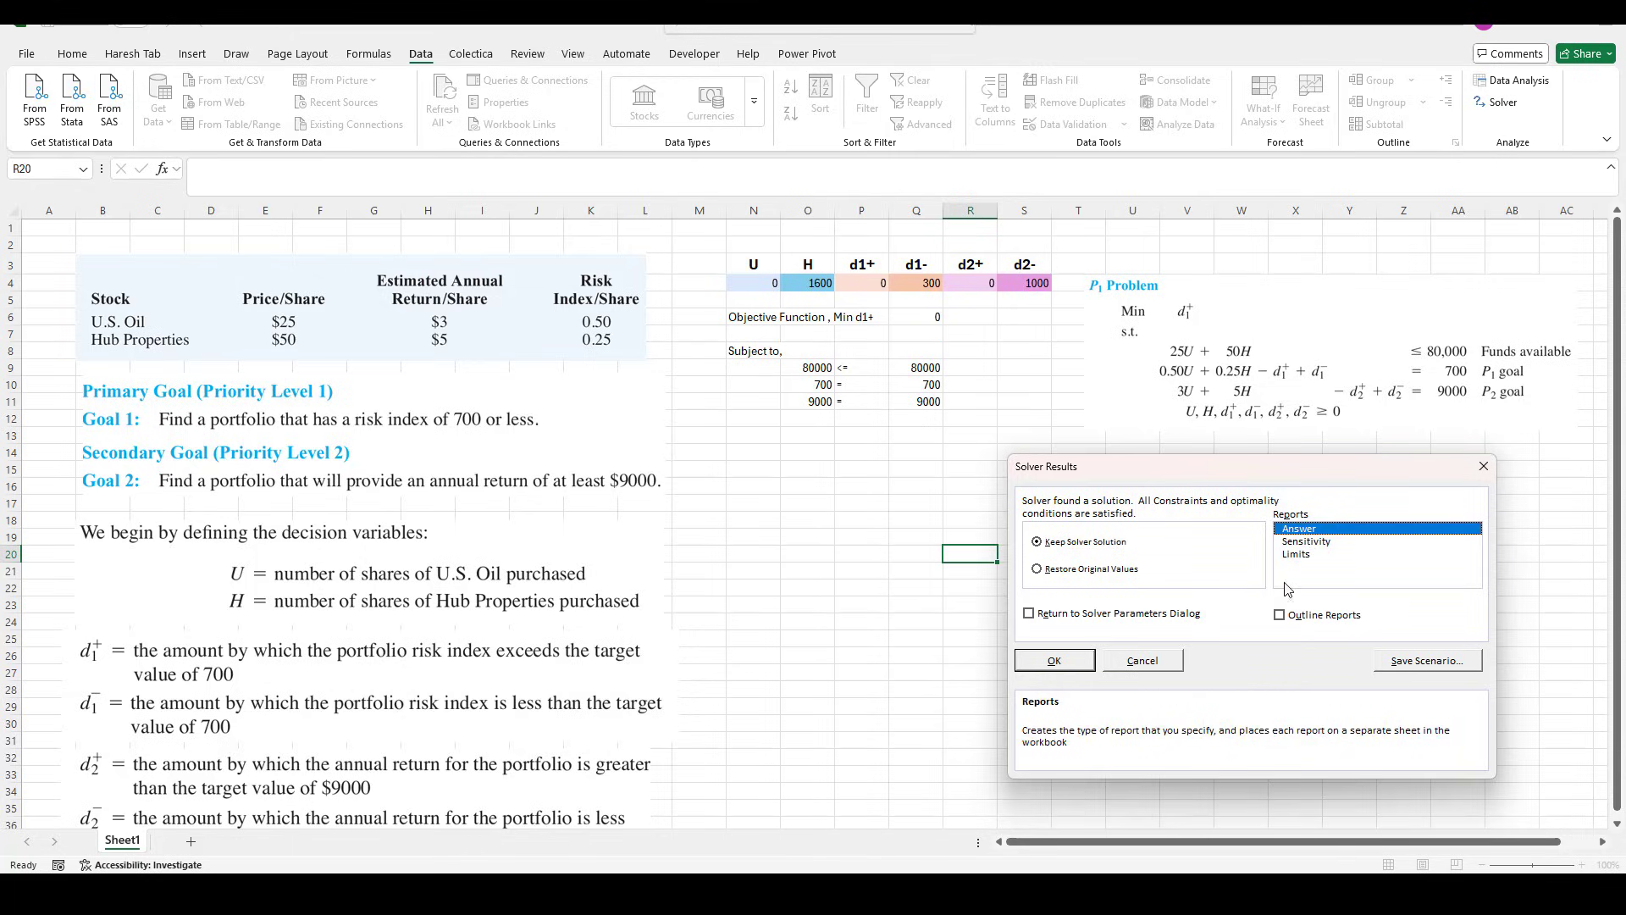
left_click(1059, 663)
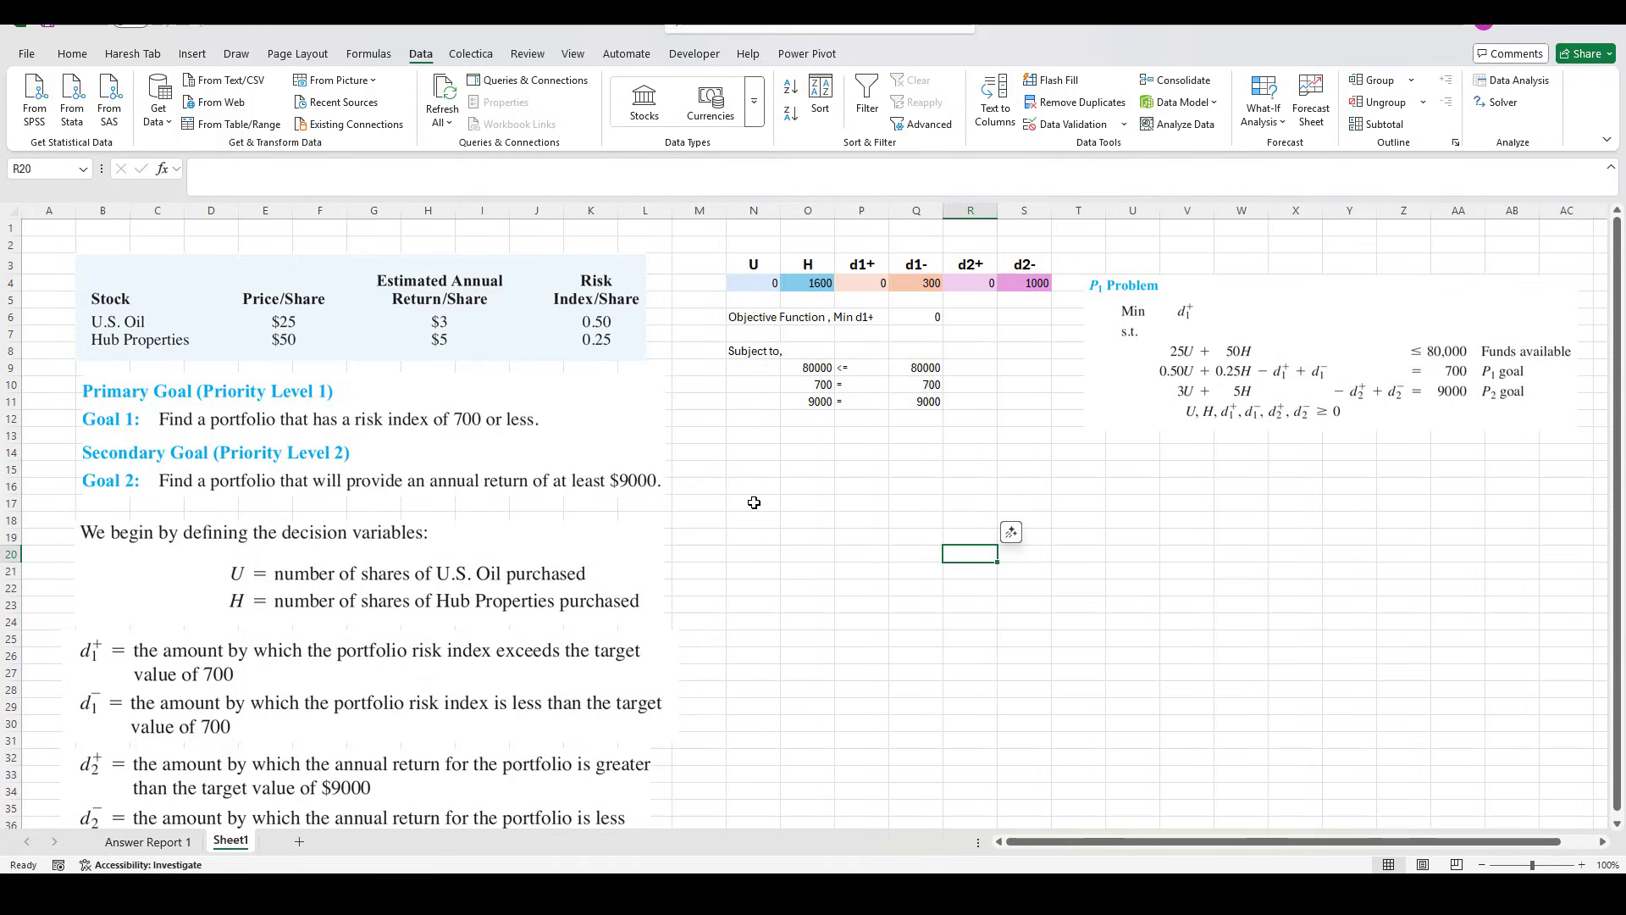
Copy the P2 Problem picture and paste it at cell U15, below the P1 Problem picture.
scroll(543, 575, "down", 2)
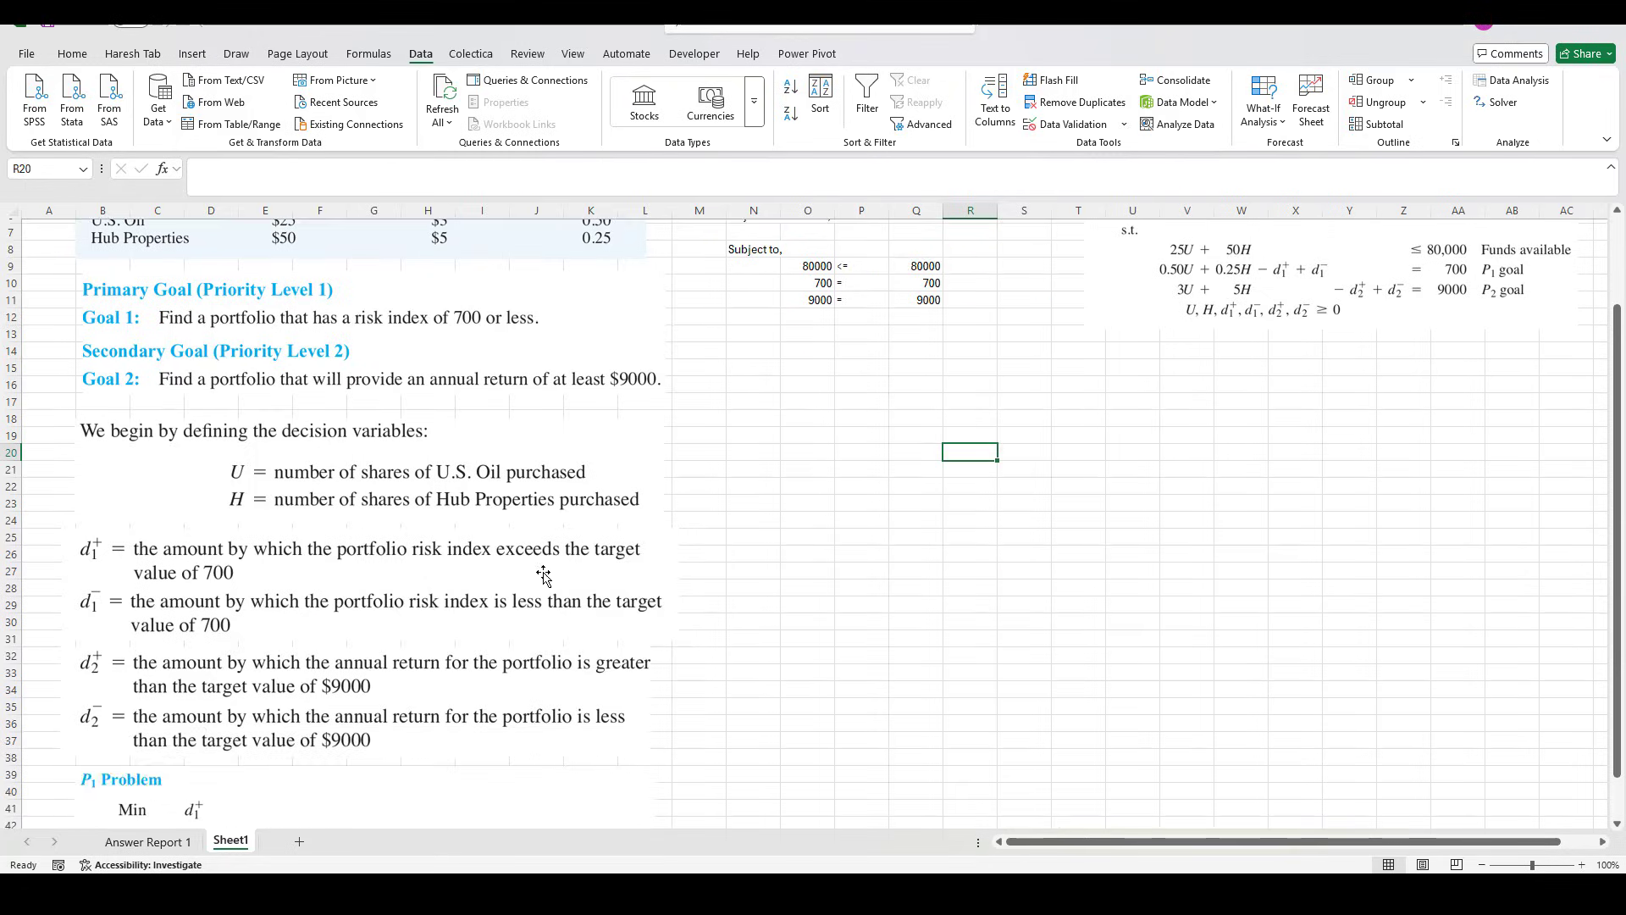
scroll(543, 576, "down", 8)
left_click(455, 604)
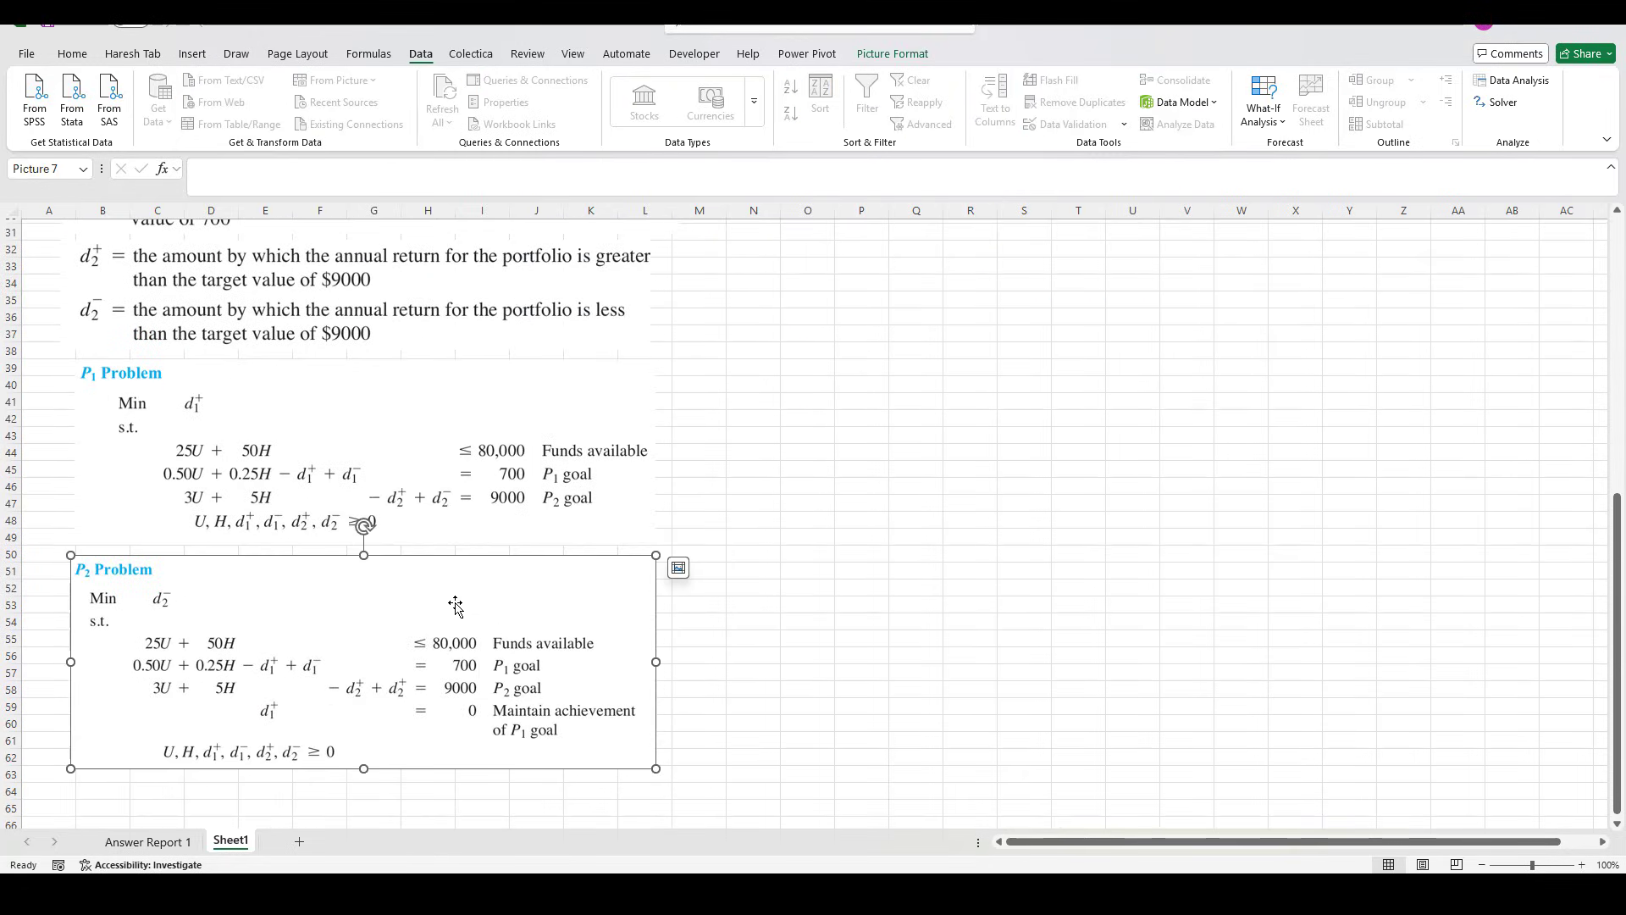
scroll(1104, 655, "up", 10)
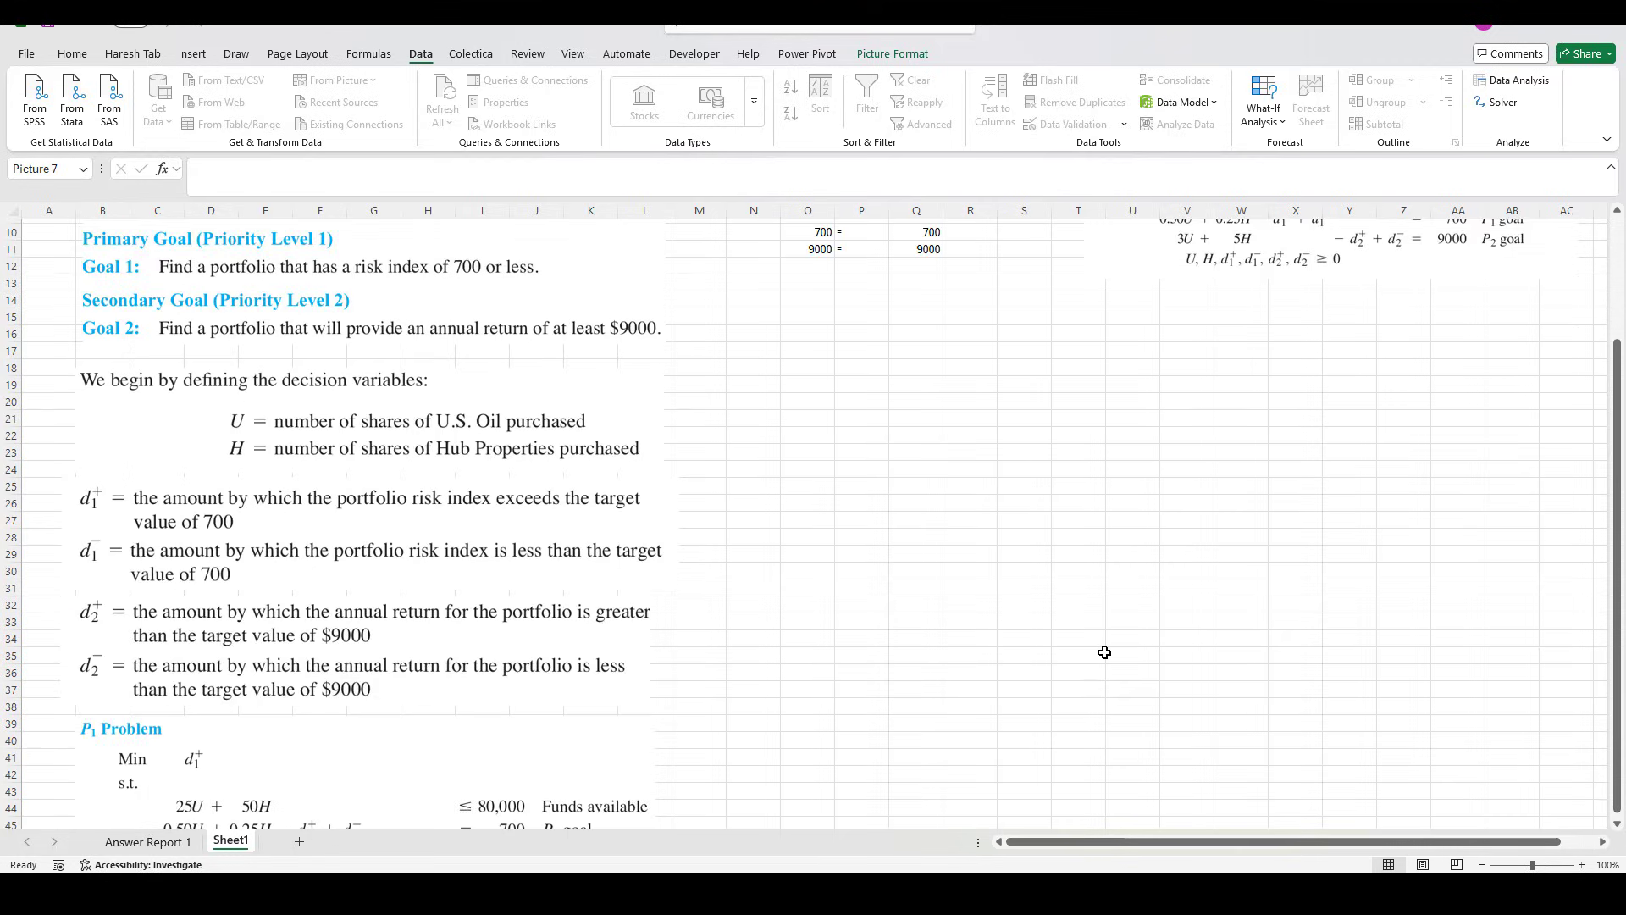
left_click(1144, 470)
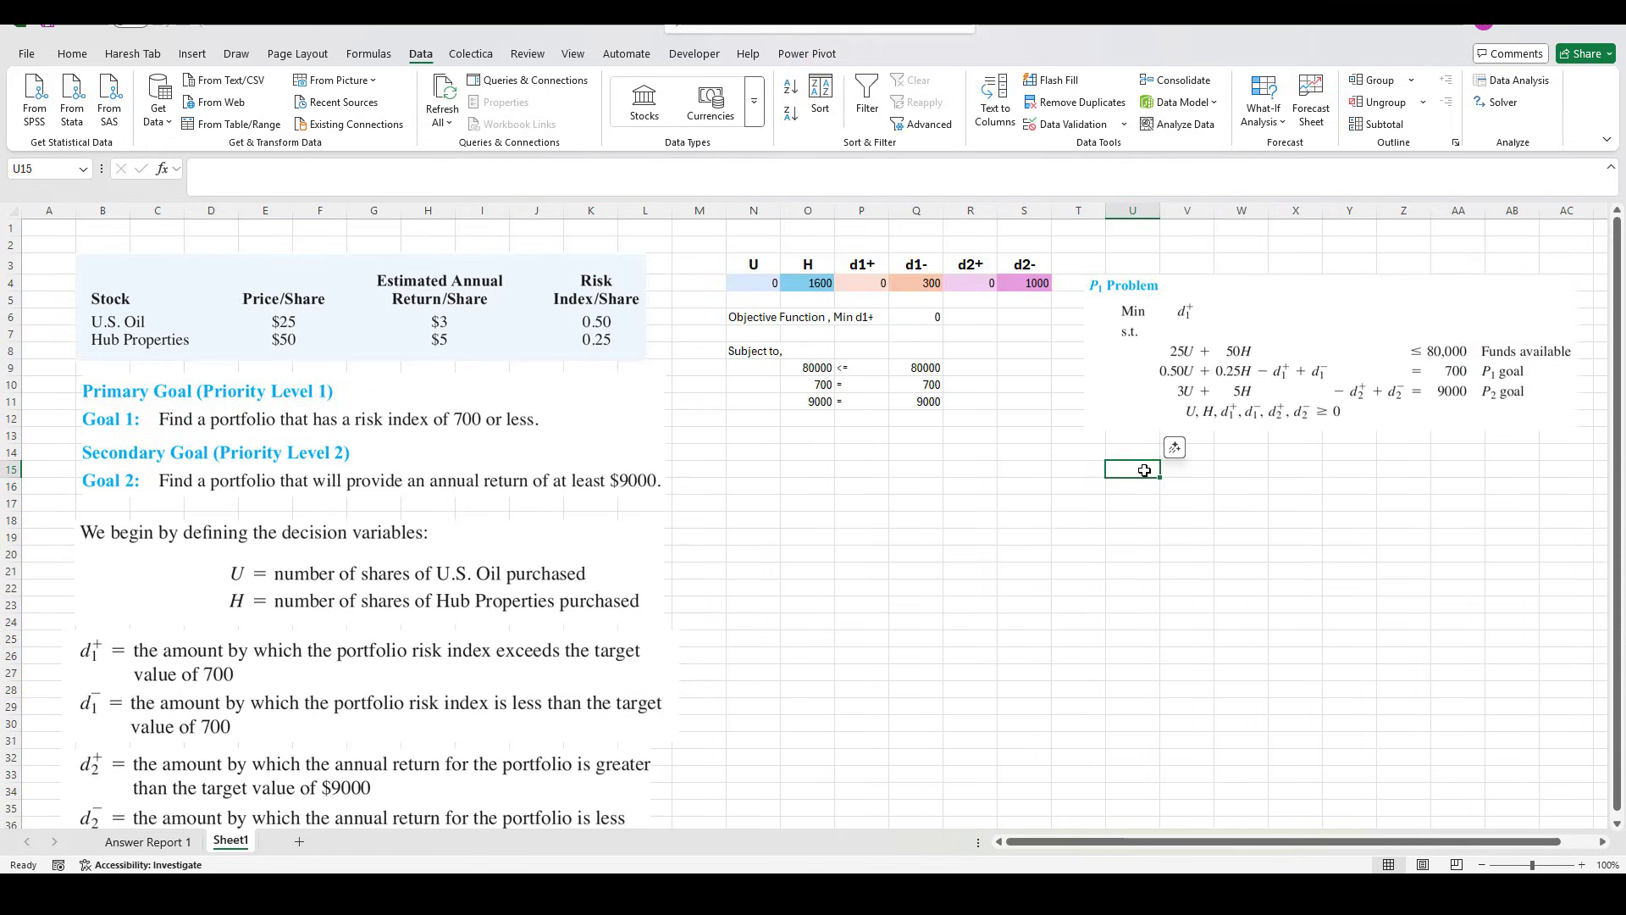
key("ctrl+v")
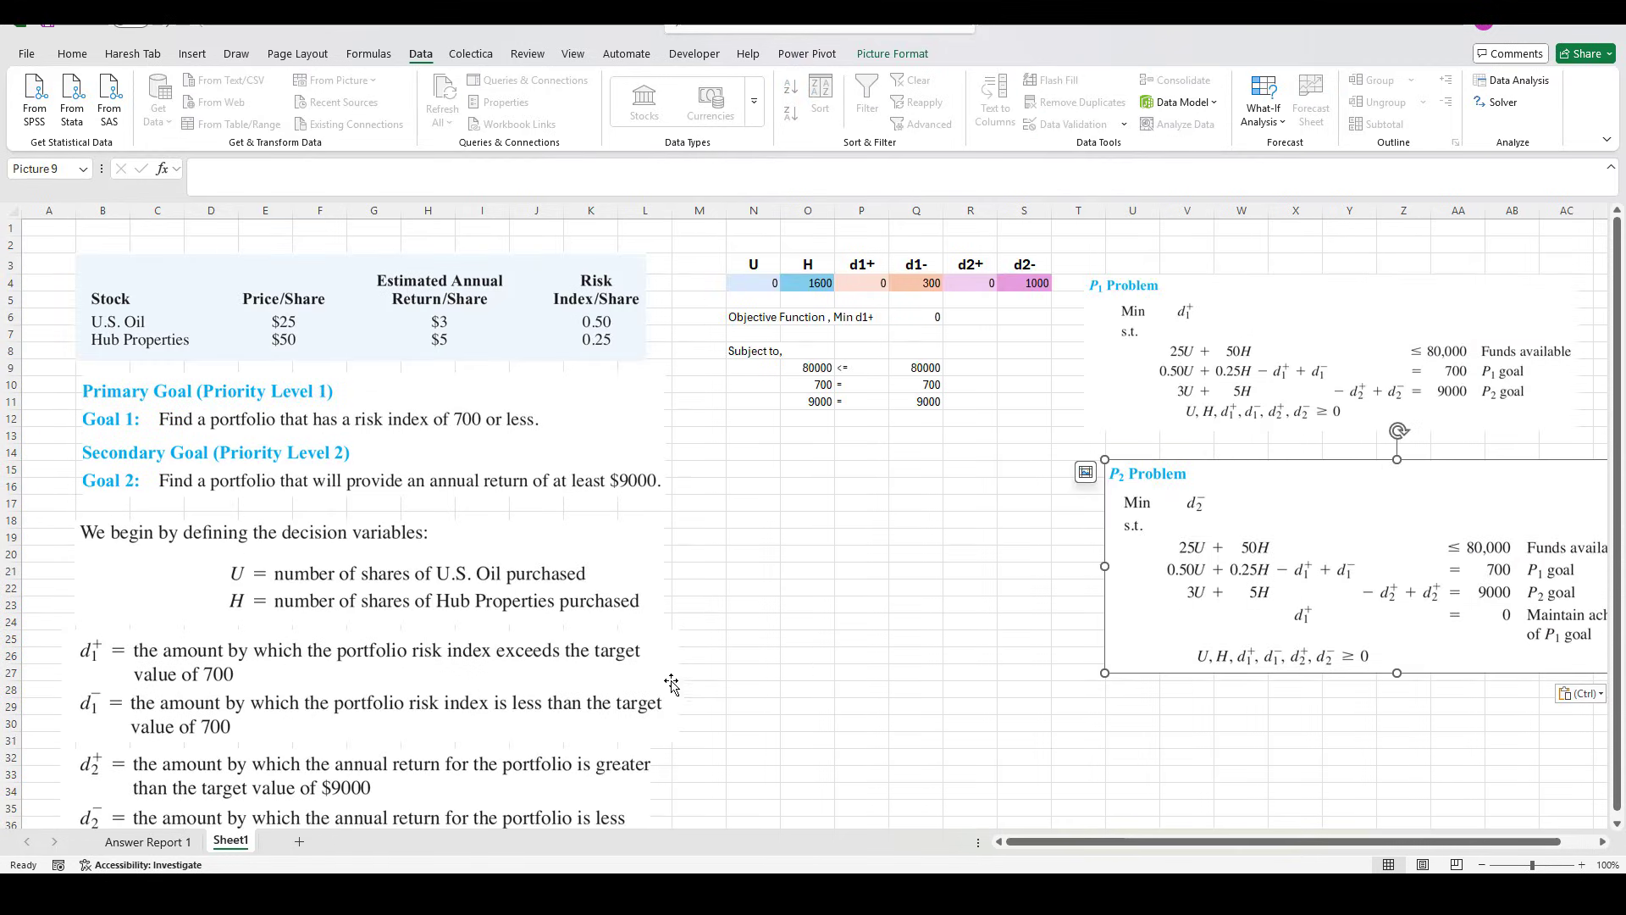
left_click(767, 477)
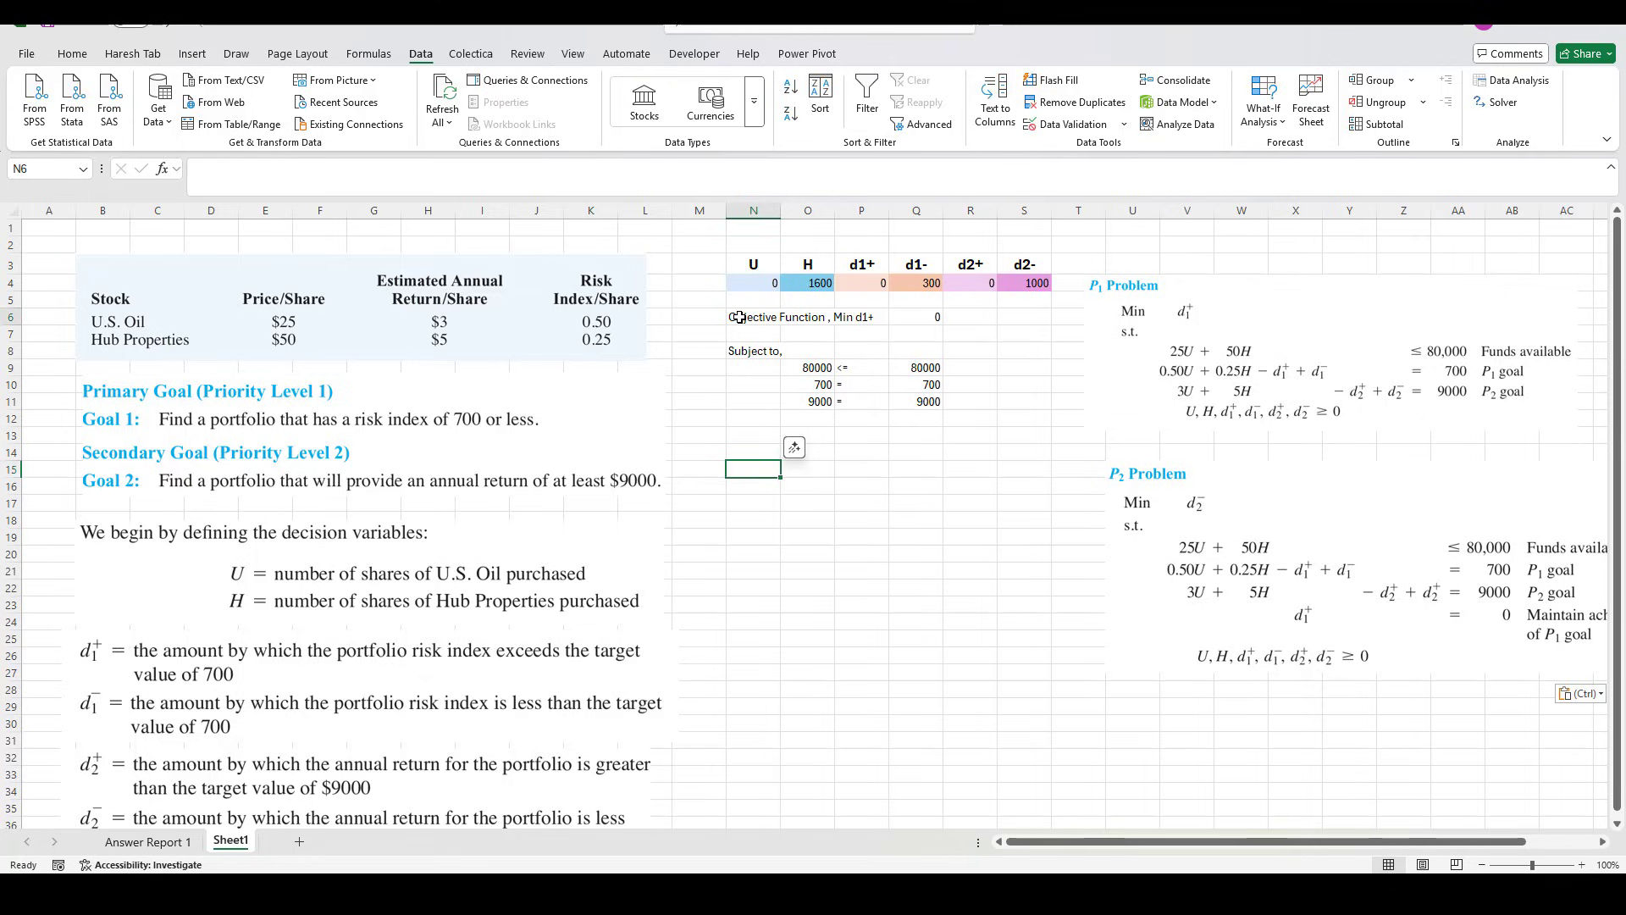
Copy columns N to AE, holding the model and both problem pictures, into a new sheet starting at cell N1.
left_click_drag(740, 318, 932, 405)
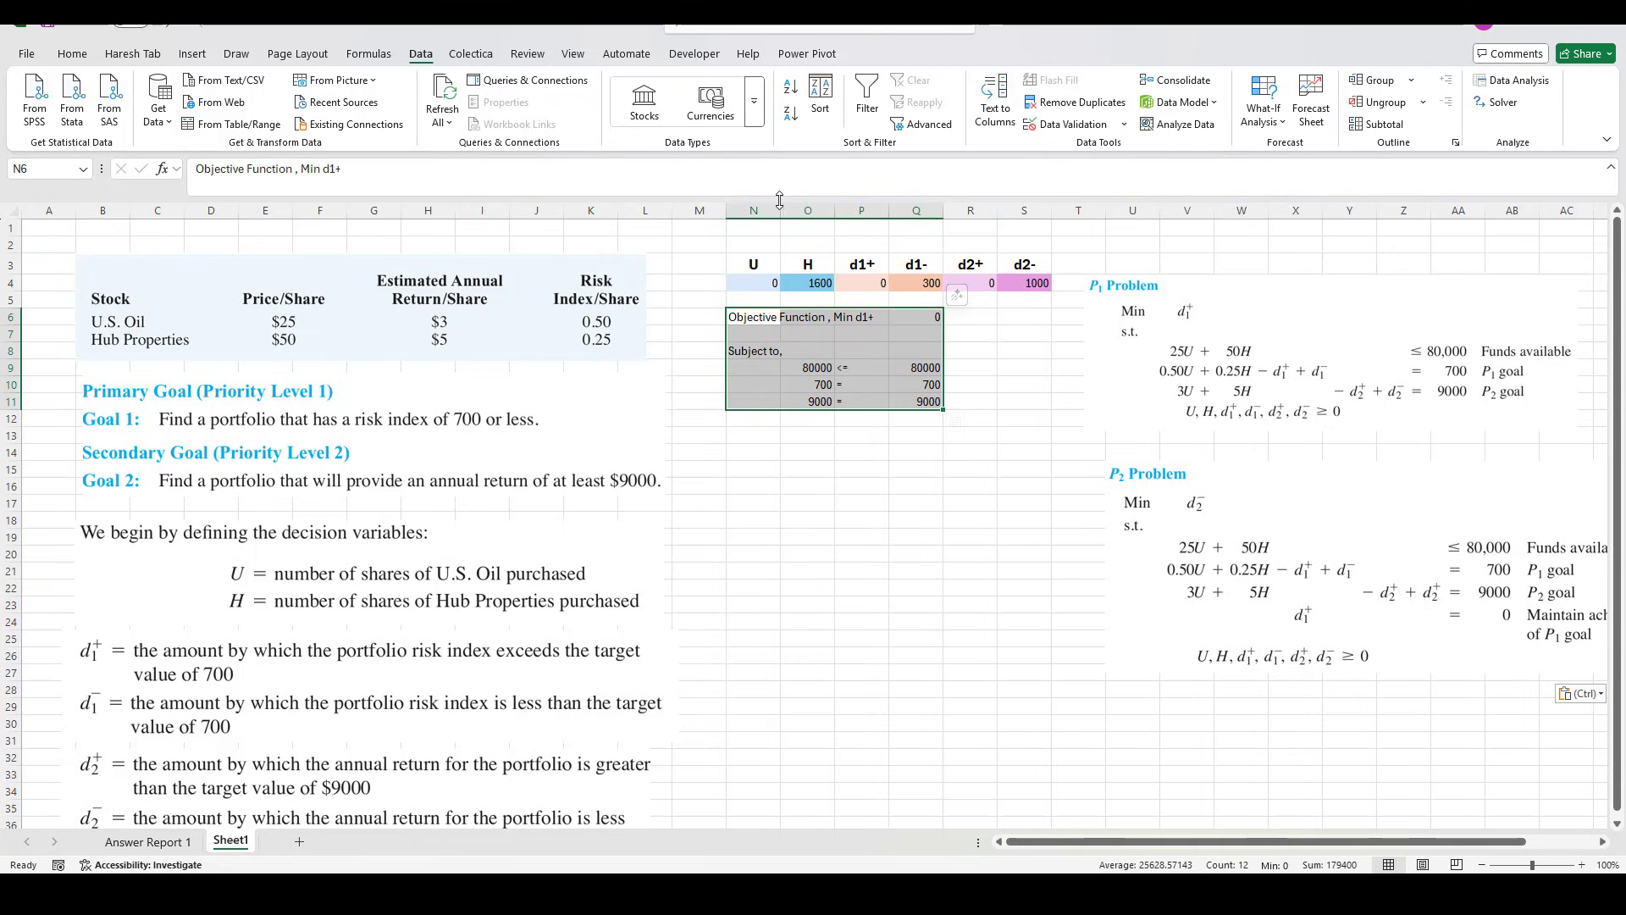
left_click_drag(754, 211, 1401, 273)
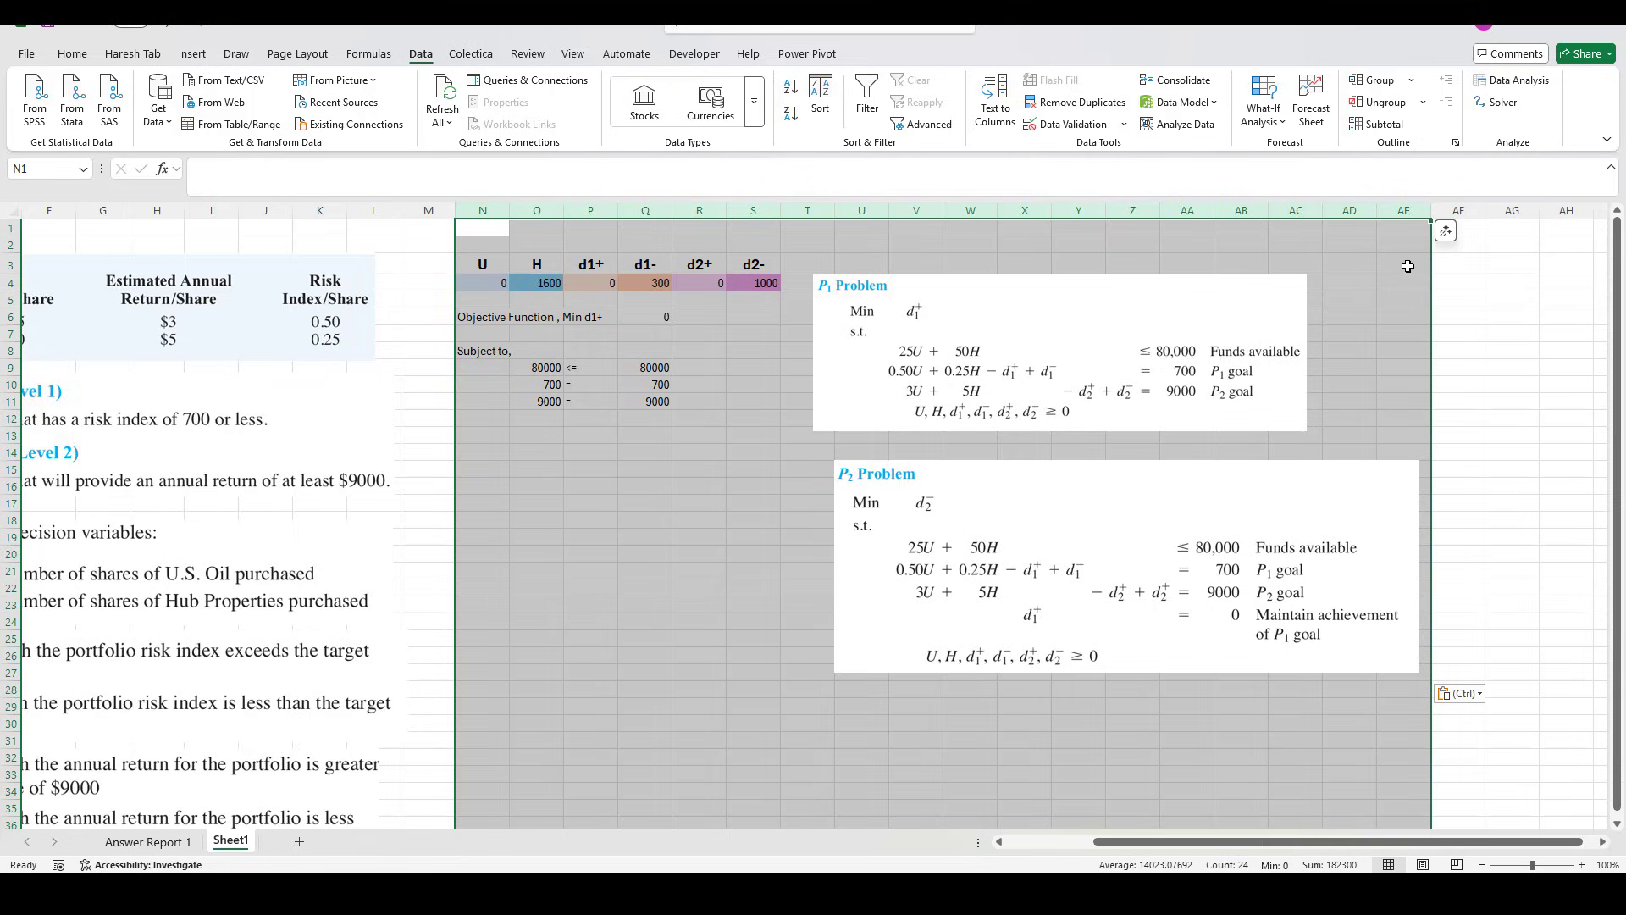
key("ctrl+c")
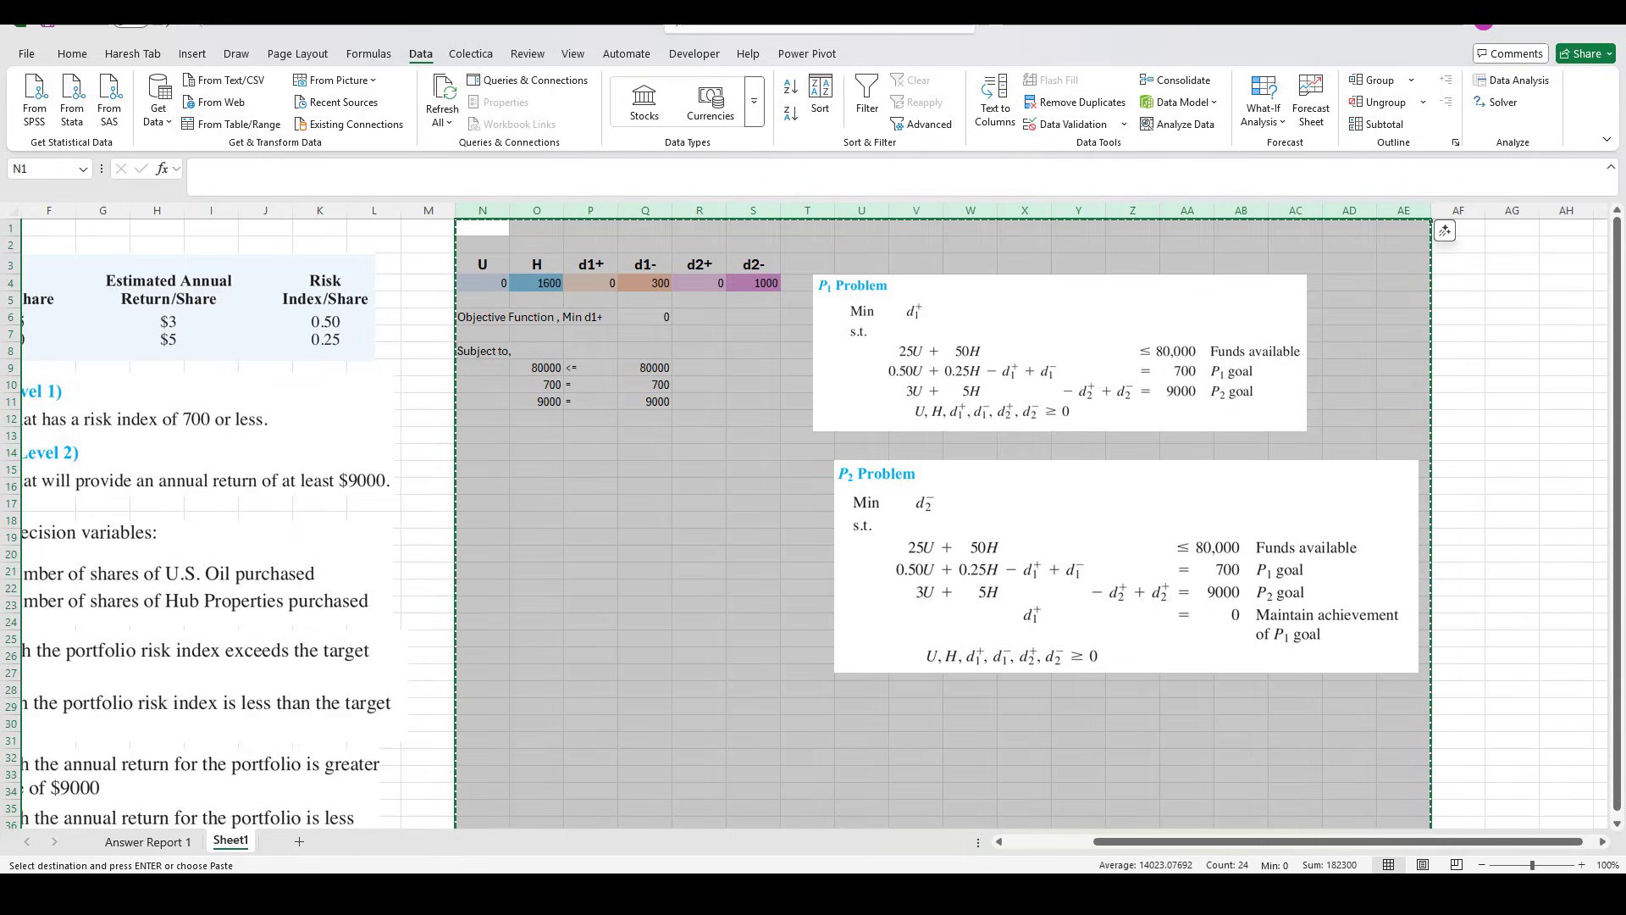
left_click(299, 841)
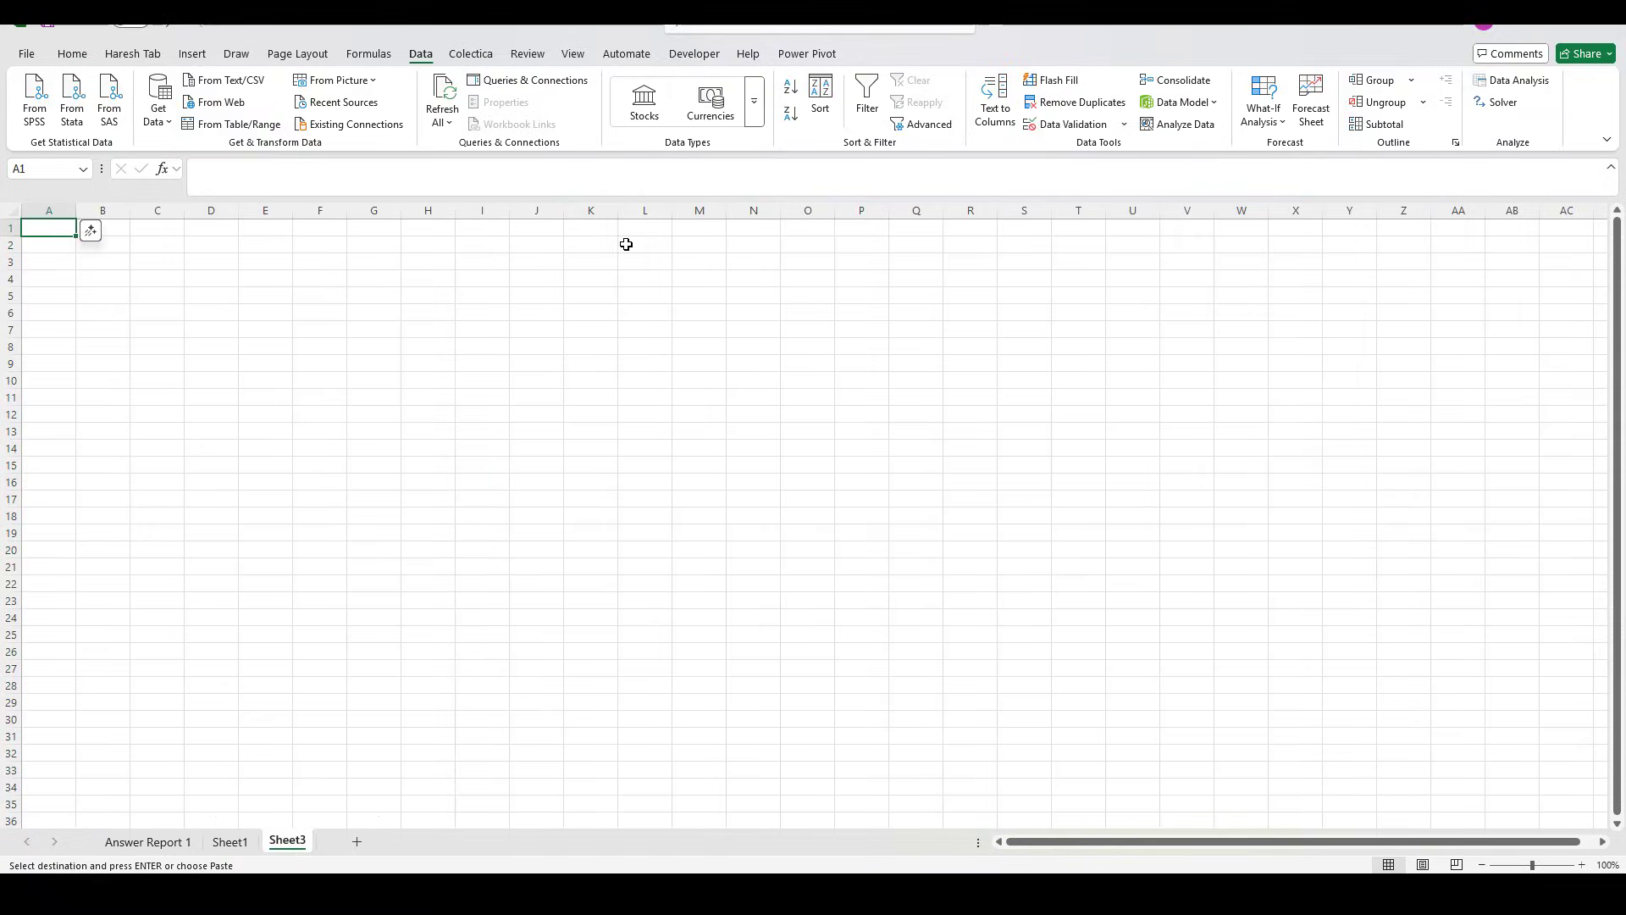
left_click(759, 231)
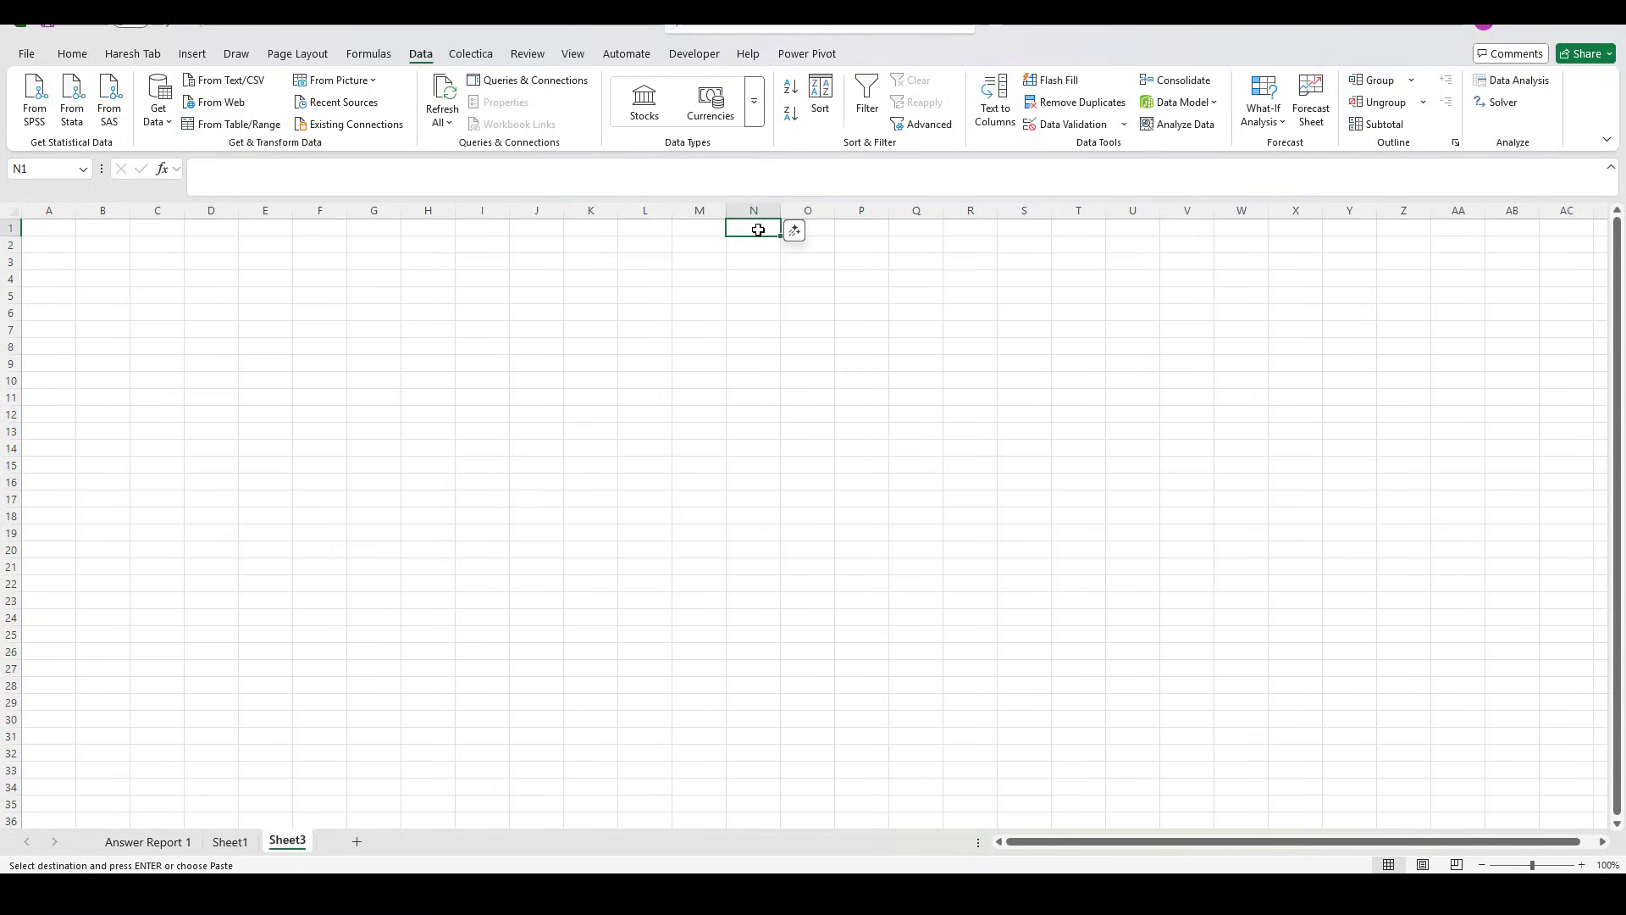
key("ctrl+v")
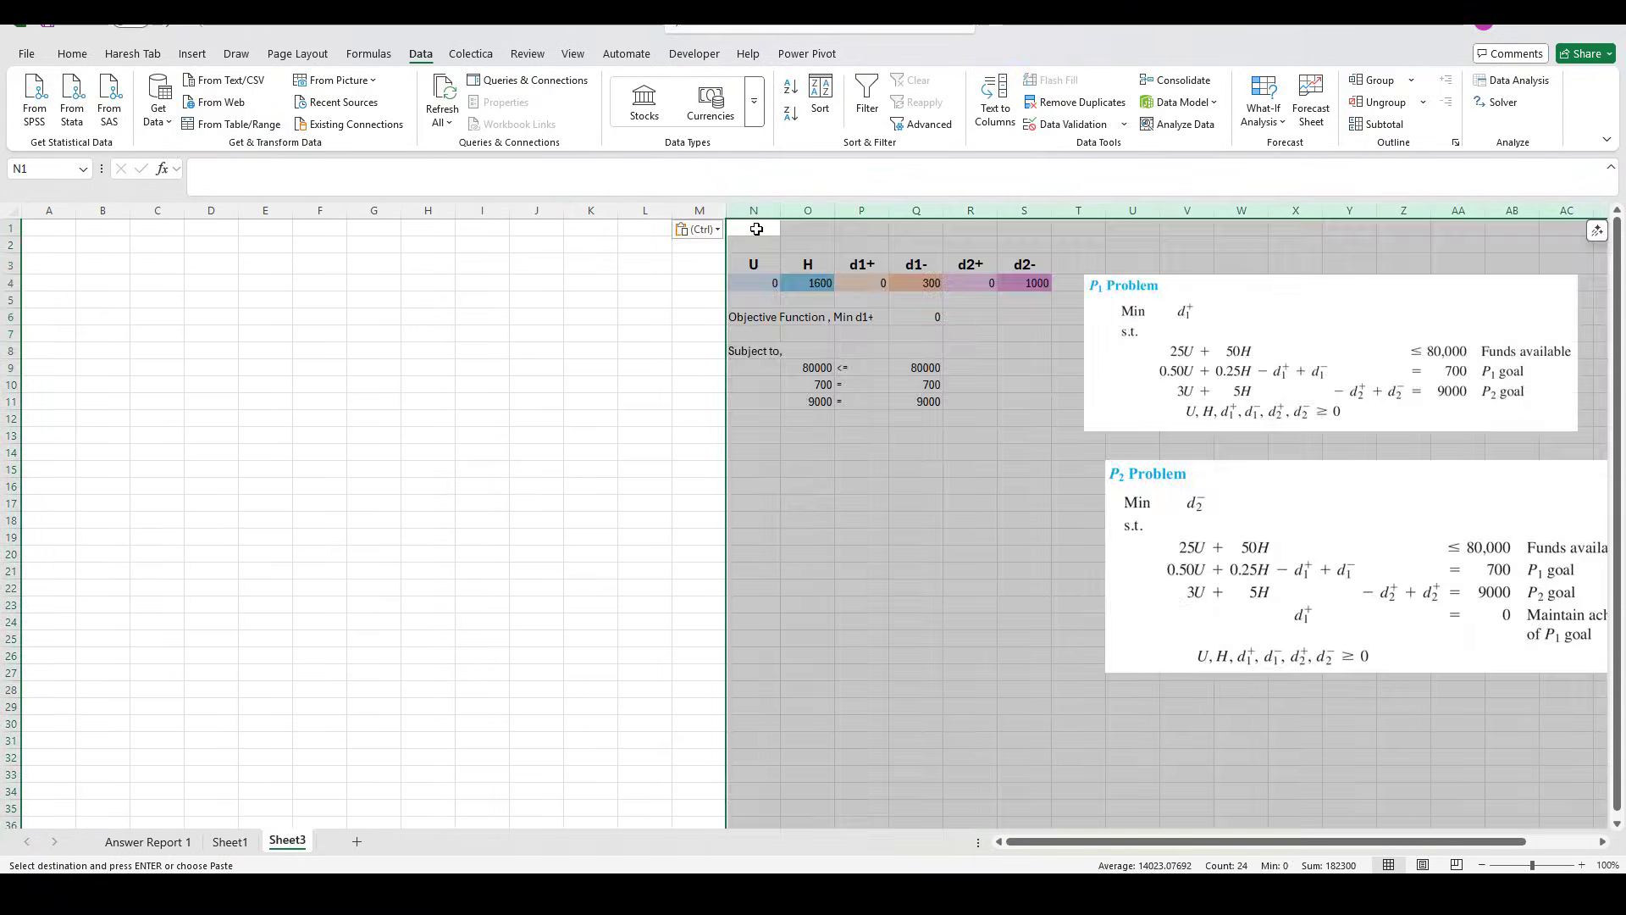
left_click(859, 474)
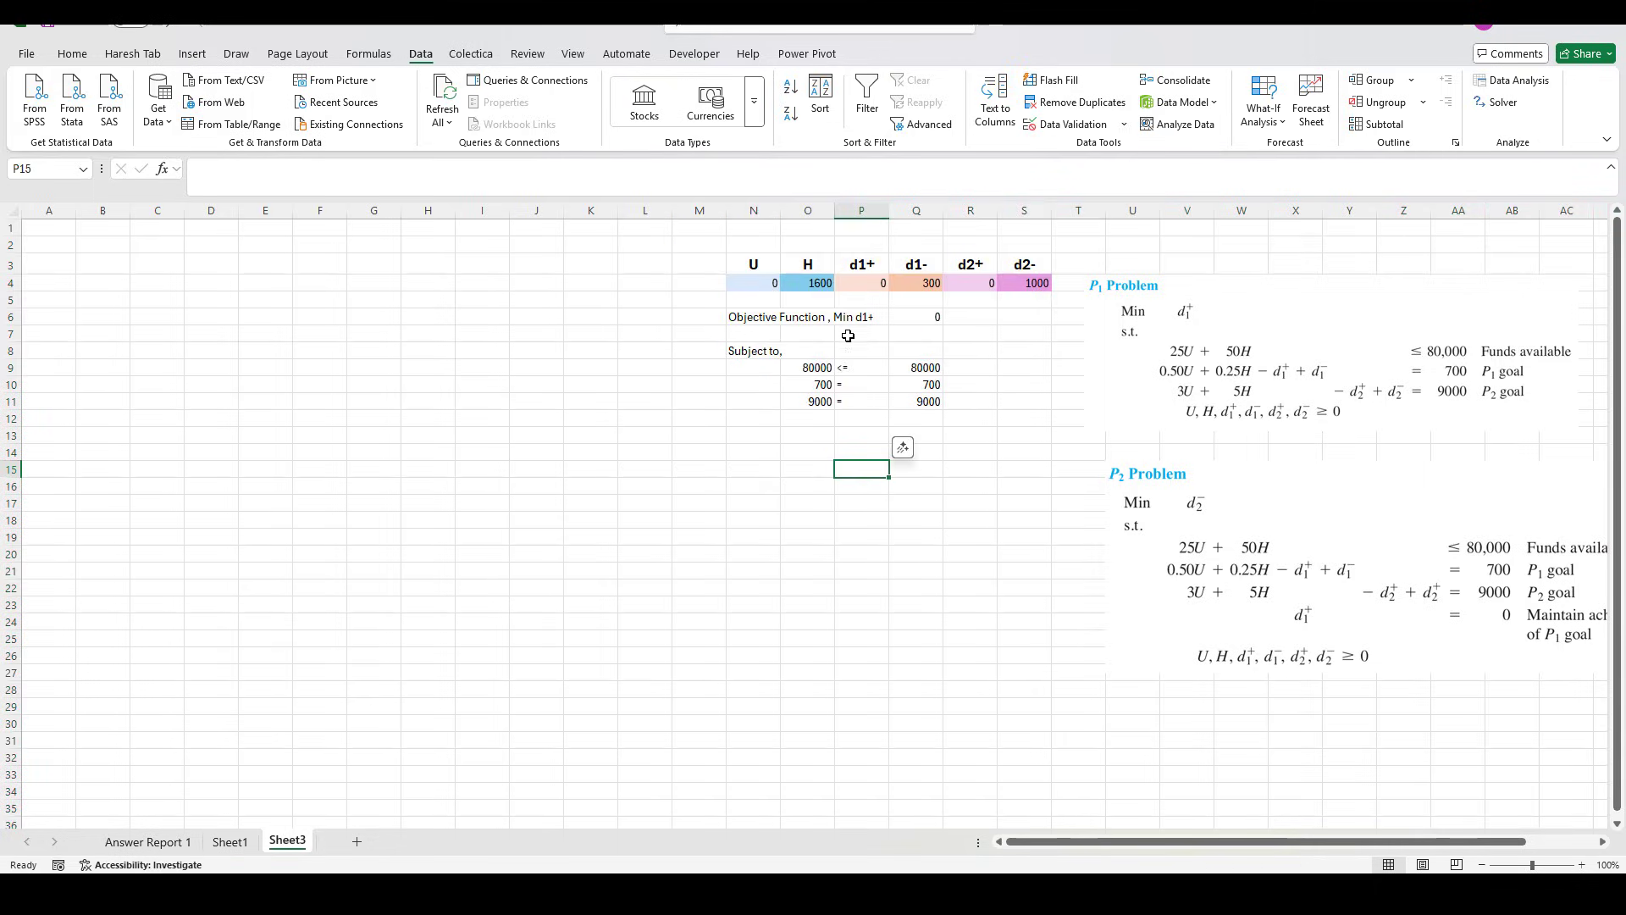
Delete the P1 Problem picture from the new sheet and move the P2 Problem picture up beside the model.
left_click(1191, 292)
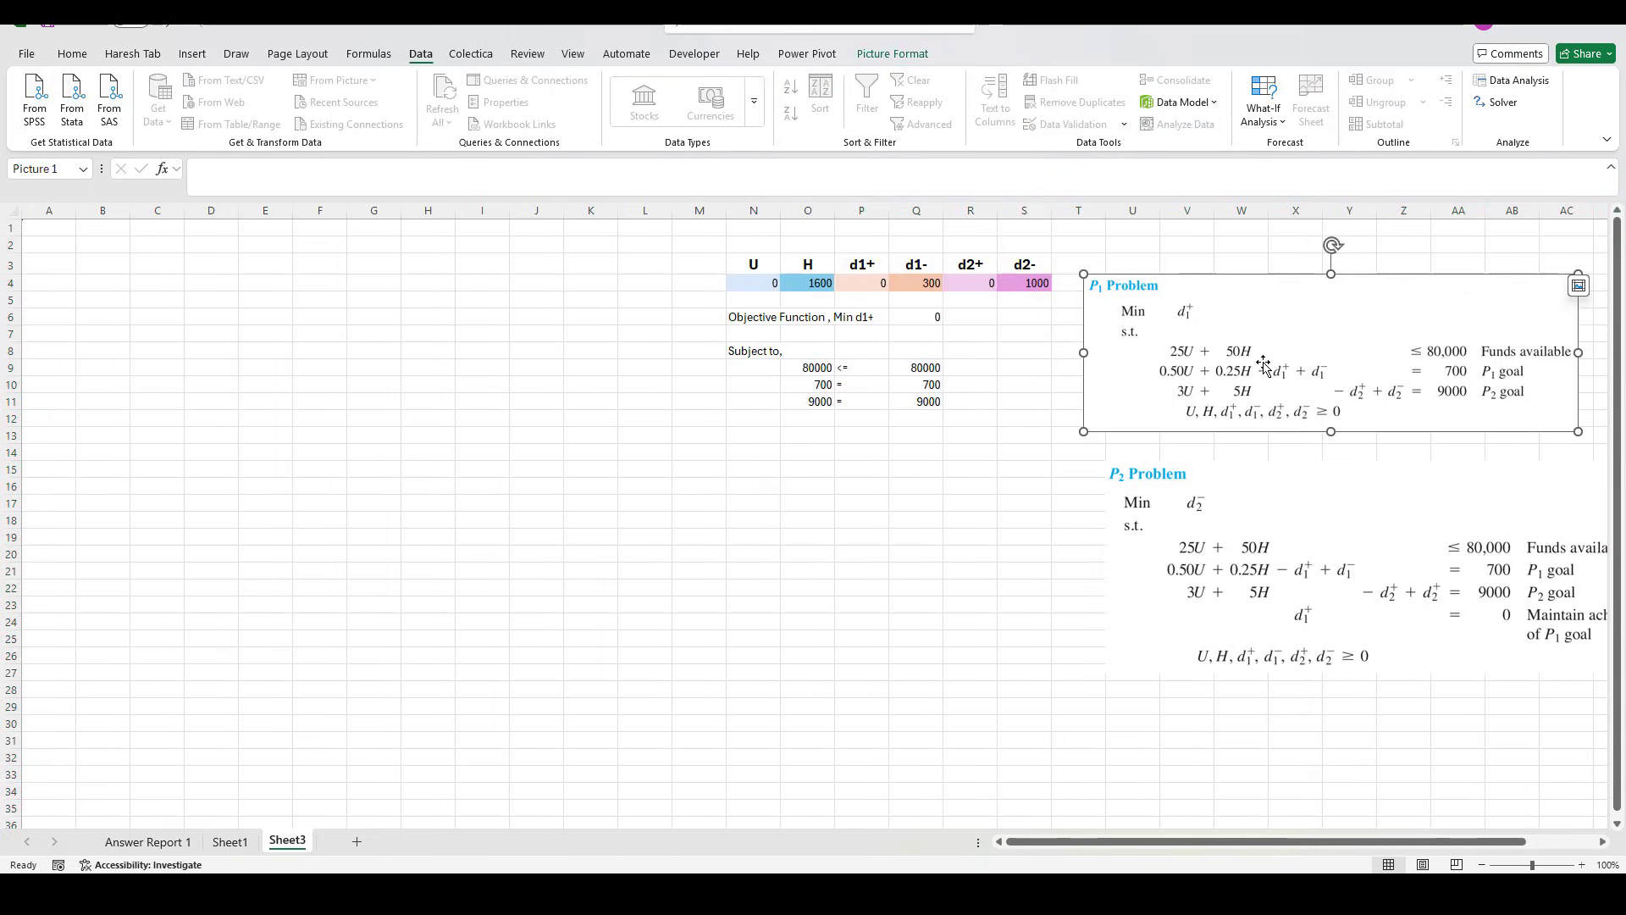
key("Delete")
left_click_drag(1242, 506, 1205, 309)
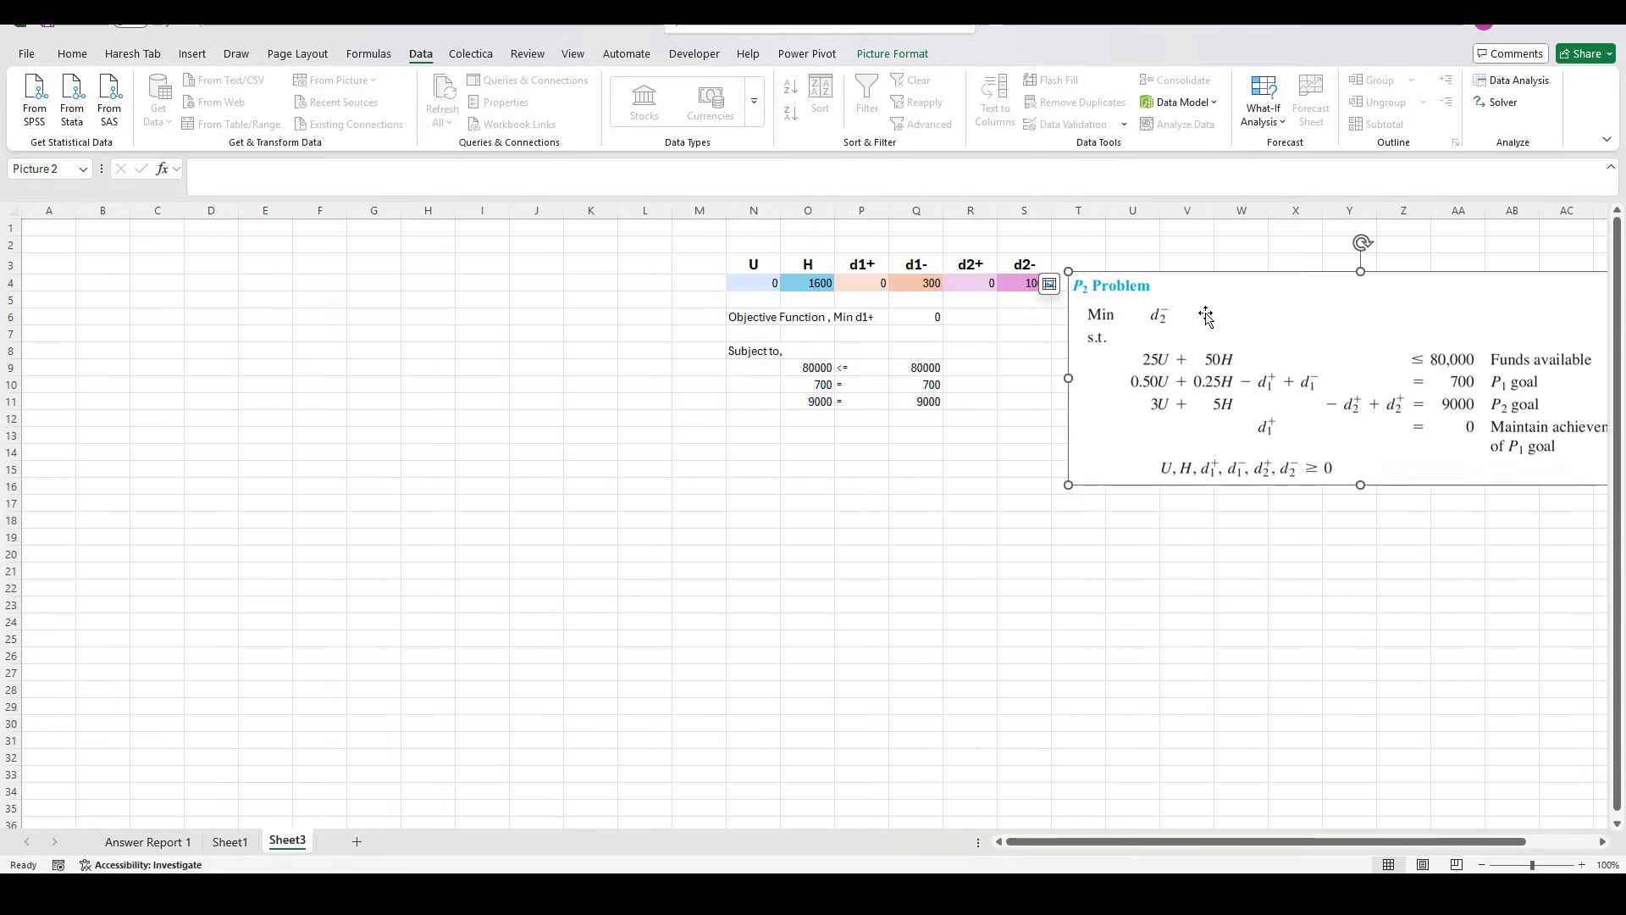
Clear the decision variable values in row 4 under U through d2-.
left_click_drag(775, 282, 1069, 285)
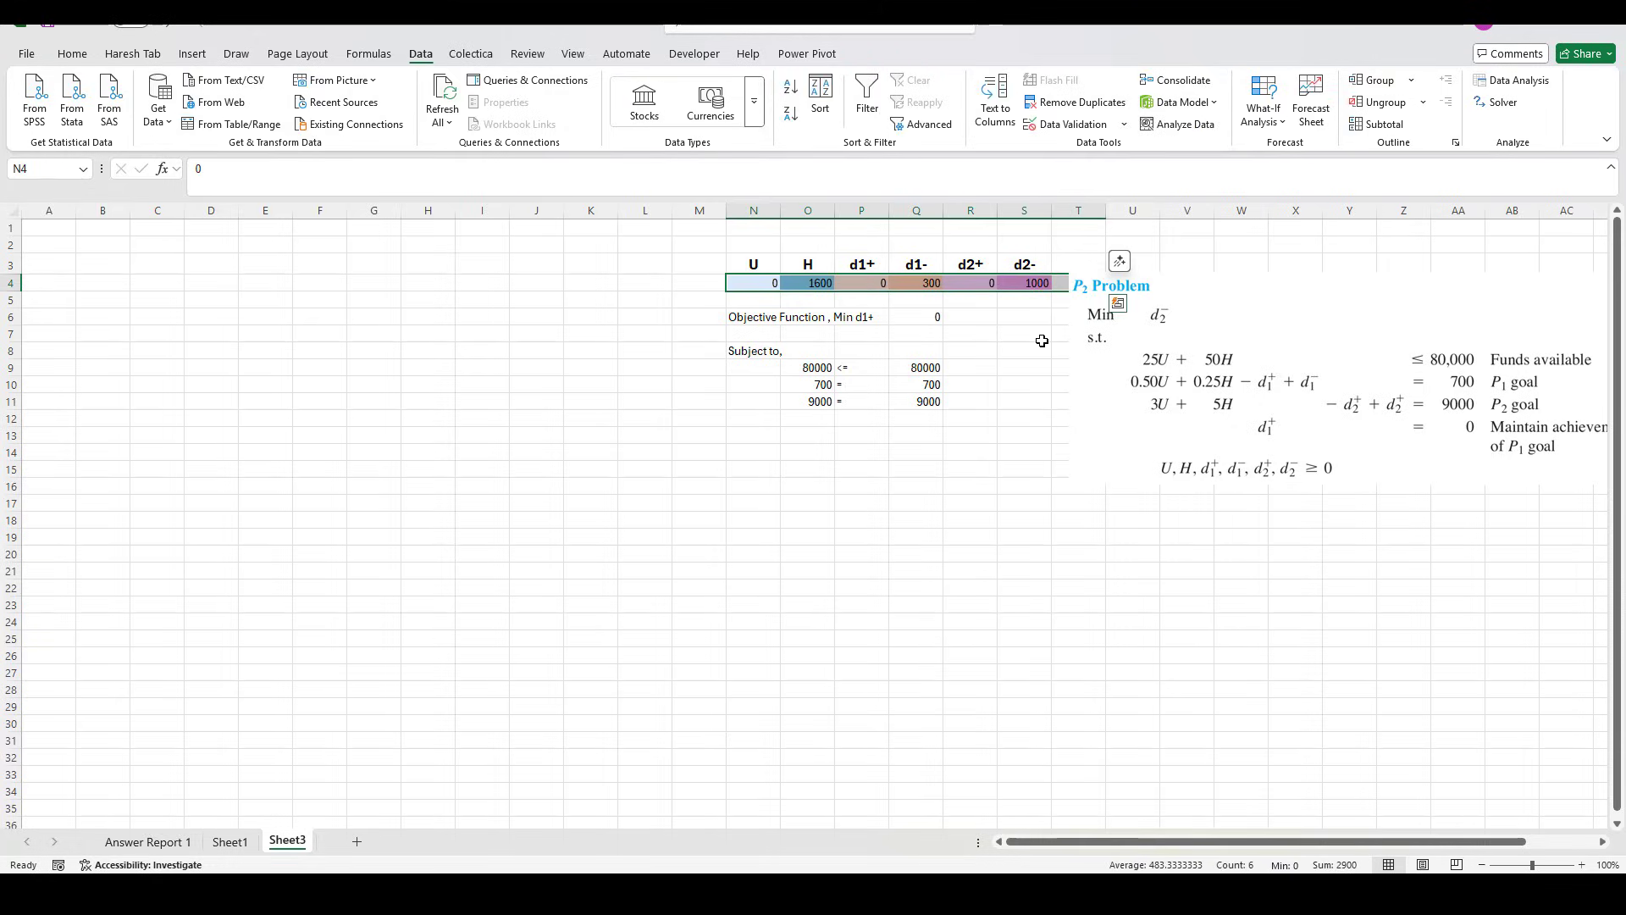
key("Delete")
left_click(968, 471)
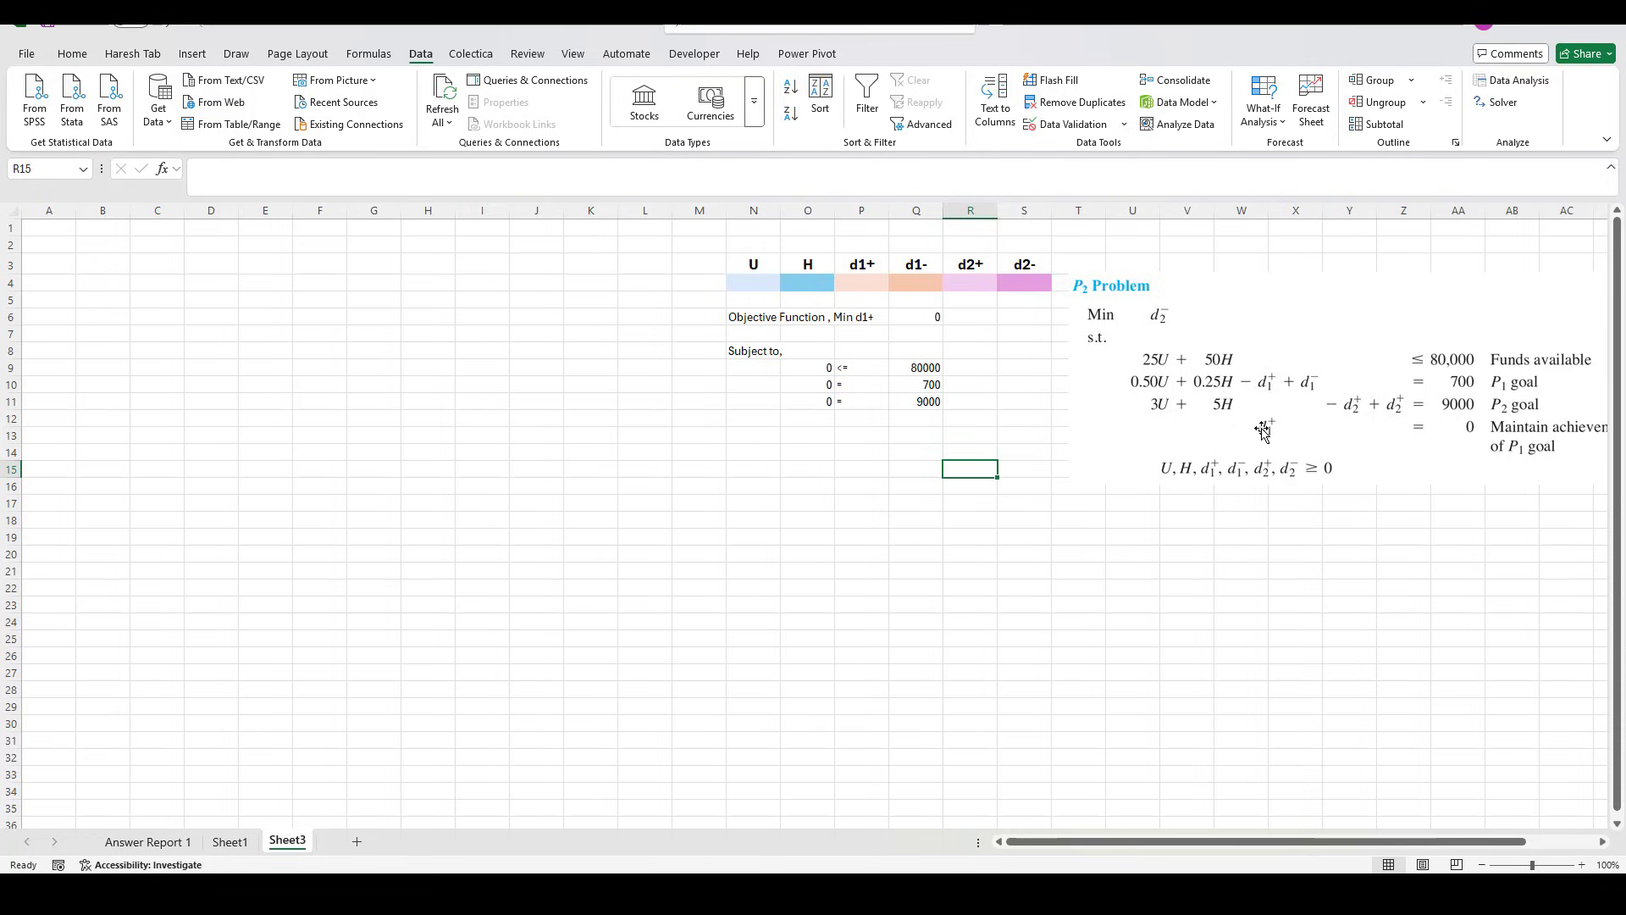
Add a fourth constraint in row 12 with =P4 in O12, an equals sign in P12 and 0 in Q12.
left_click(828, 417)
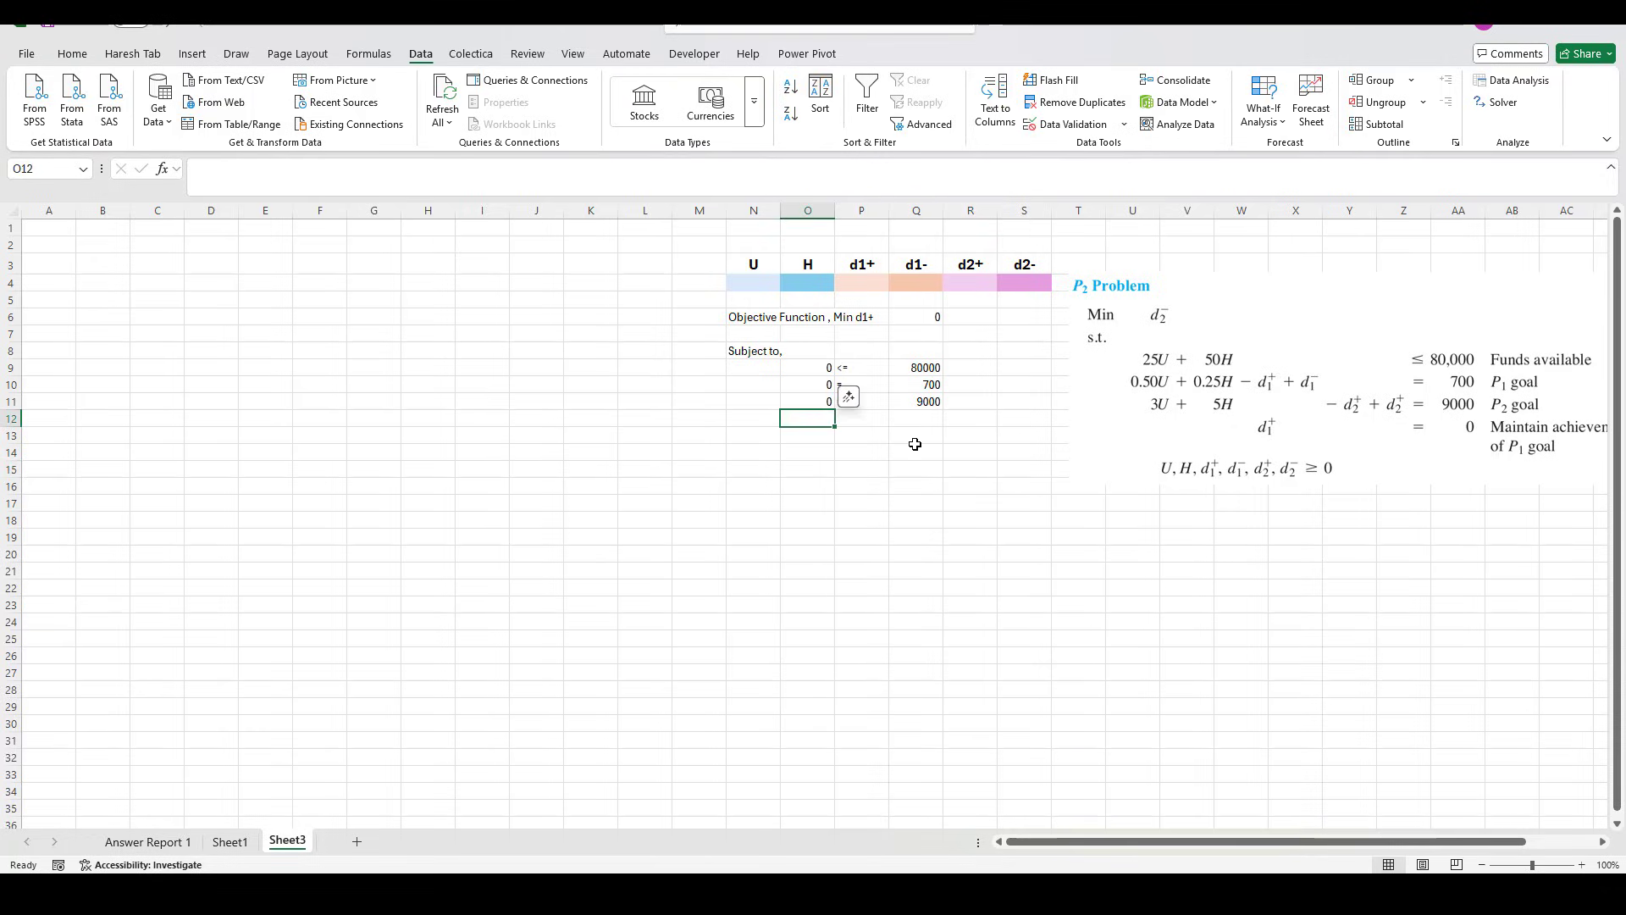
type("=")
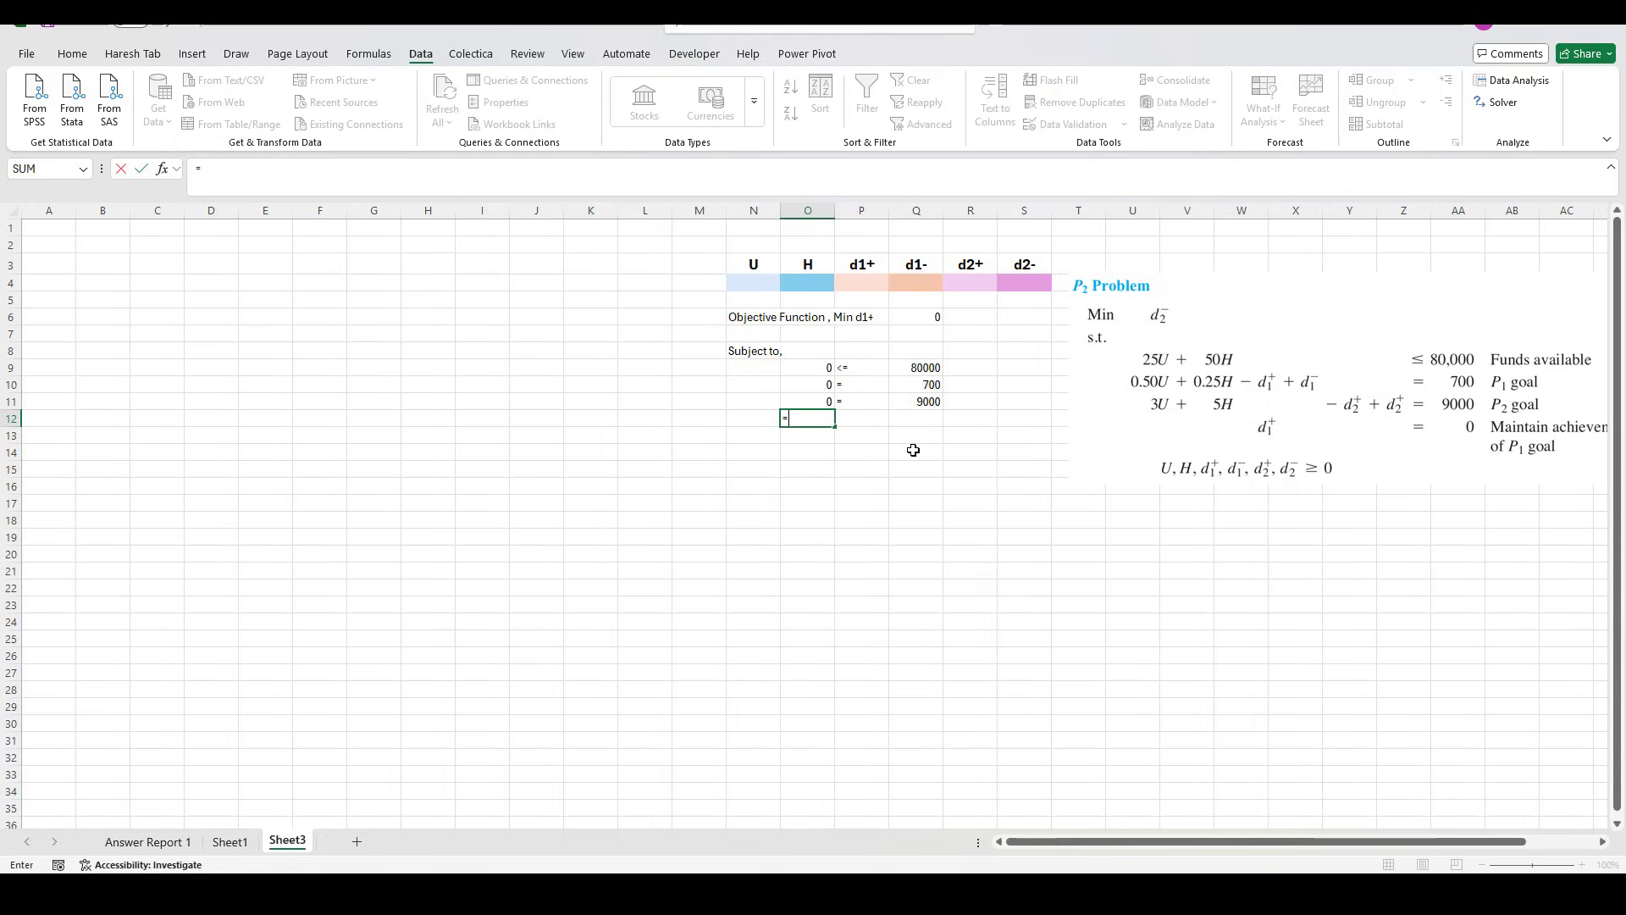
left_click(866, 285)
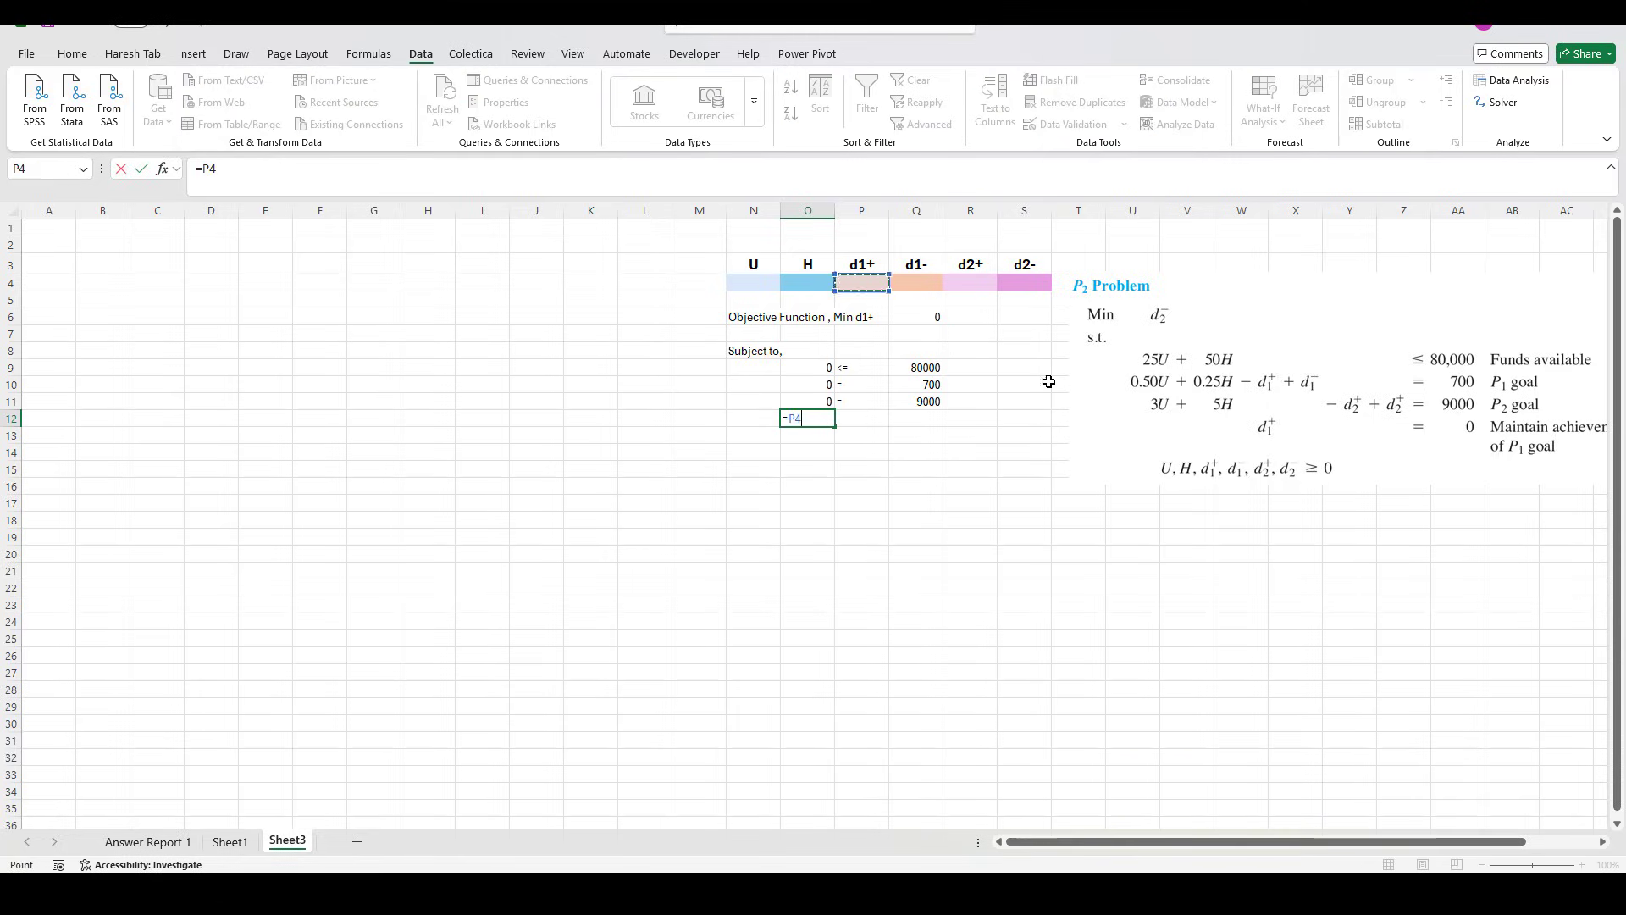
key("Return")
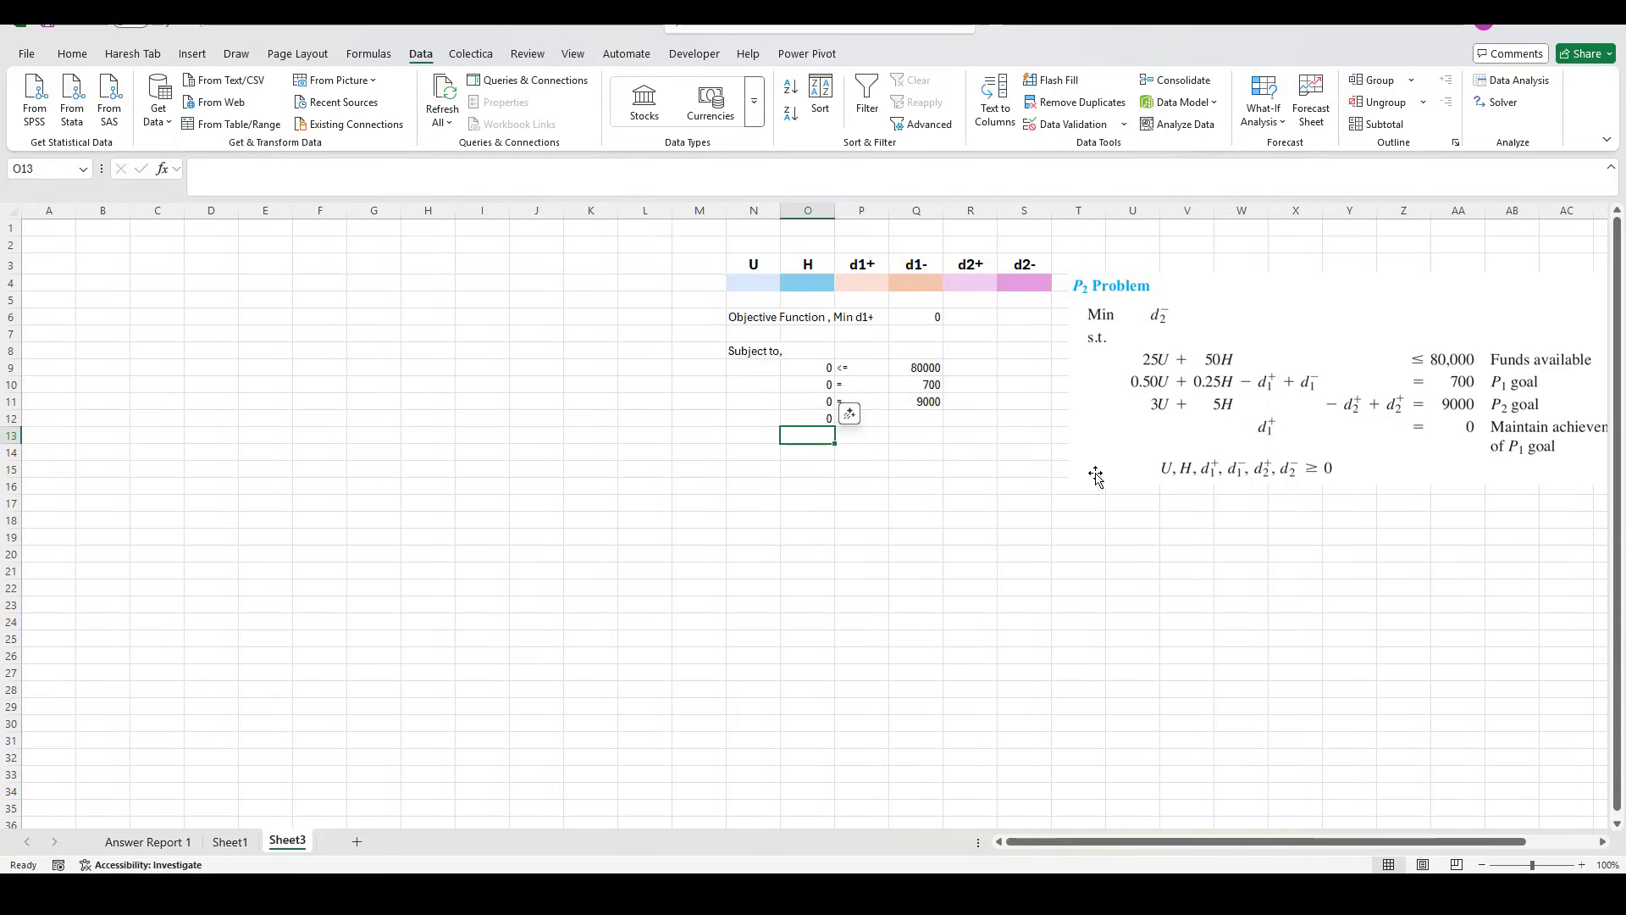
left_click(874, 400)
left_click_drag(891, 425, 889, 424)
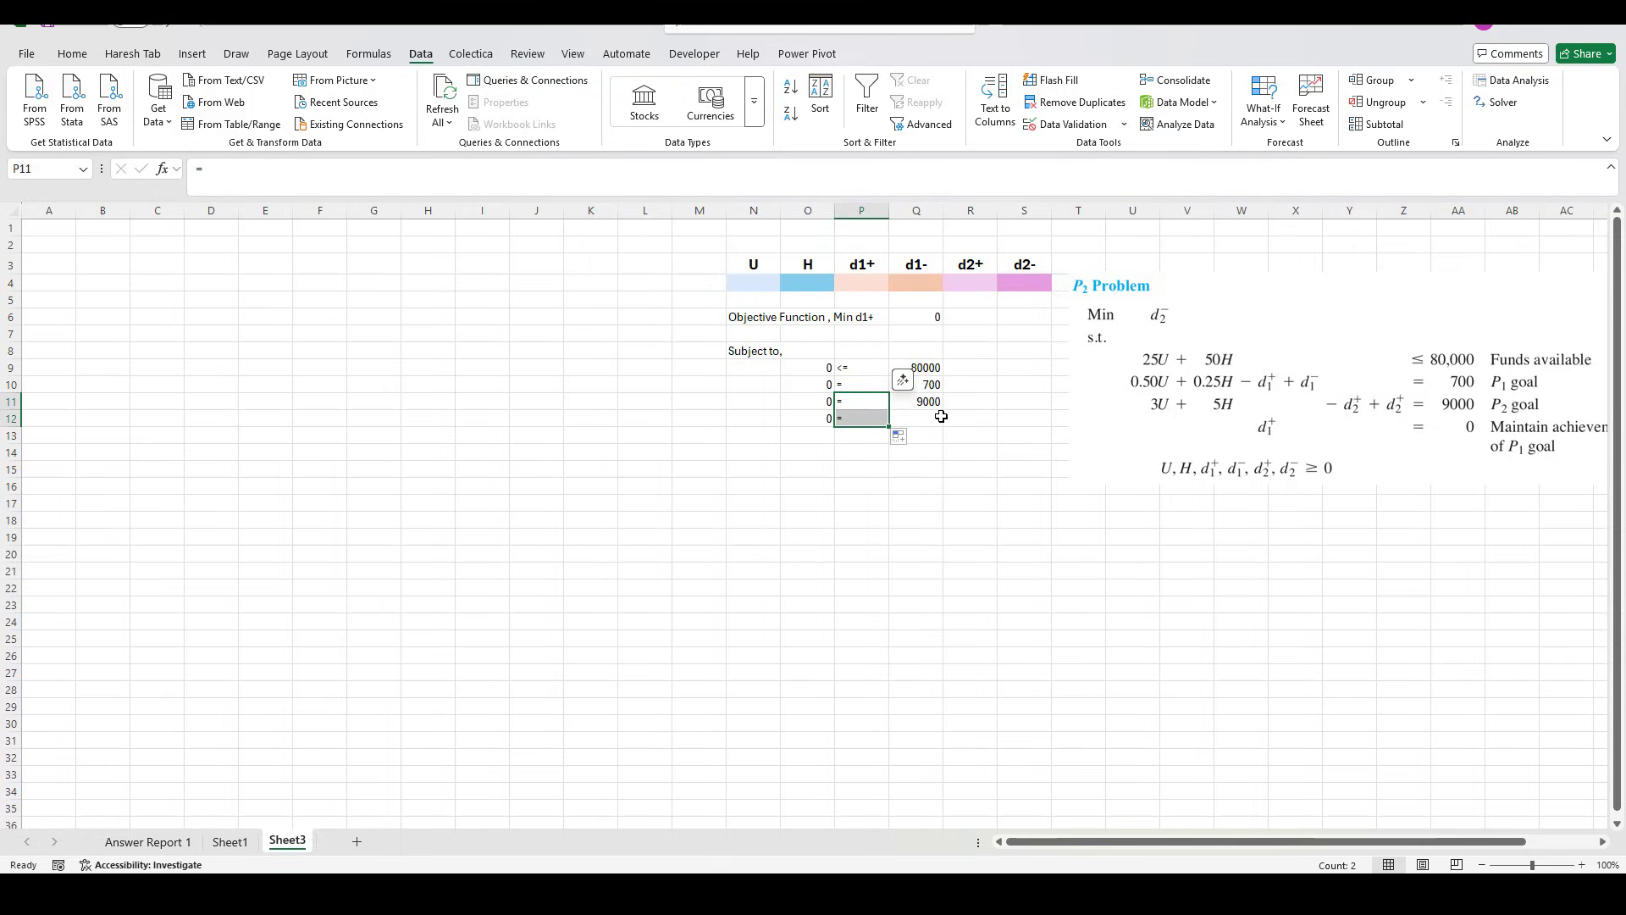
left_click(940, 419)
type("0")
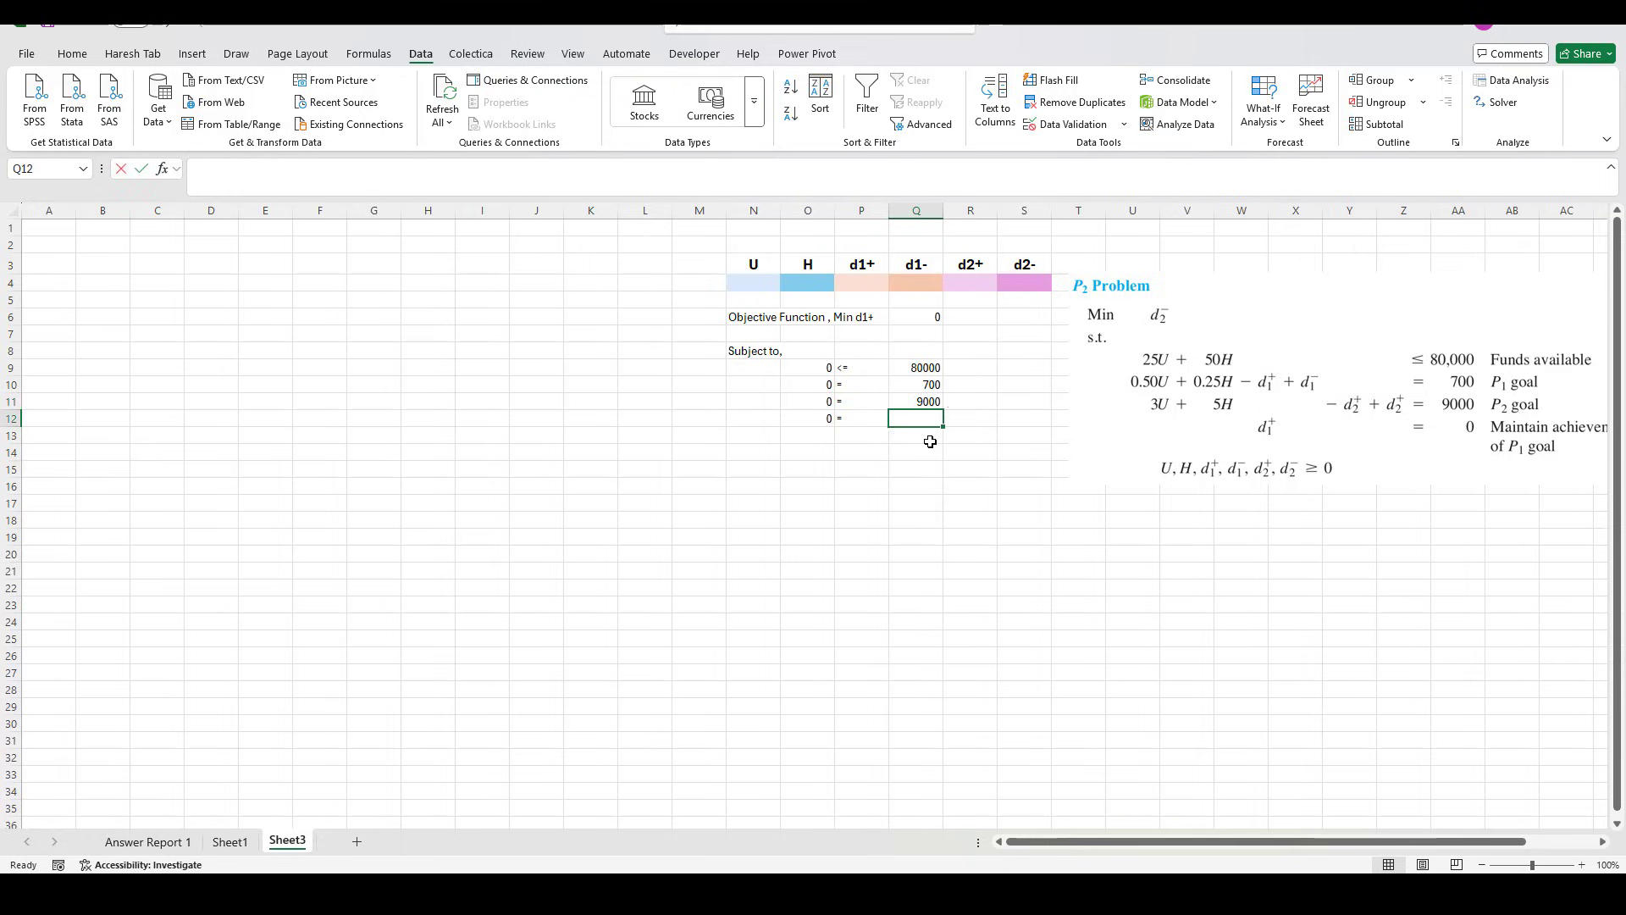
left_click(1100, 551)
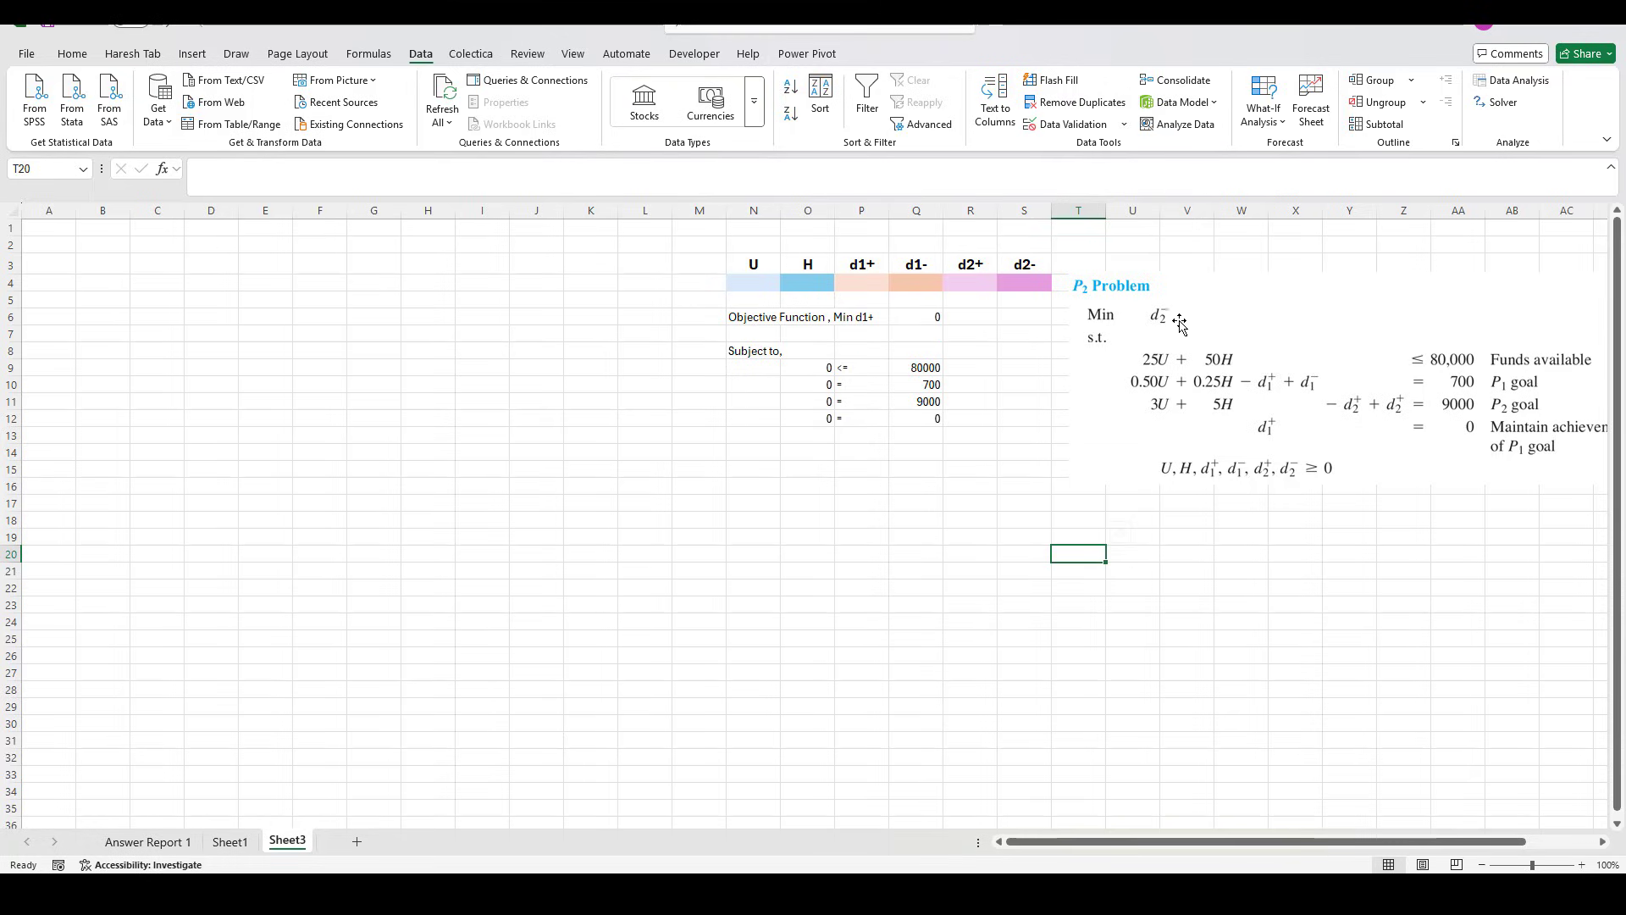
Replace the objective function formula in Q6 with =S4 to reference d2-.
left_click(919, 320)
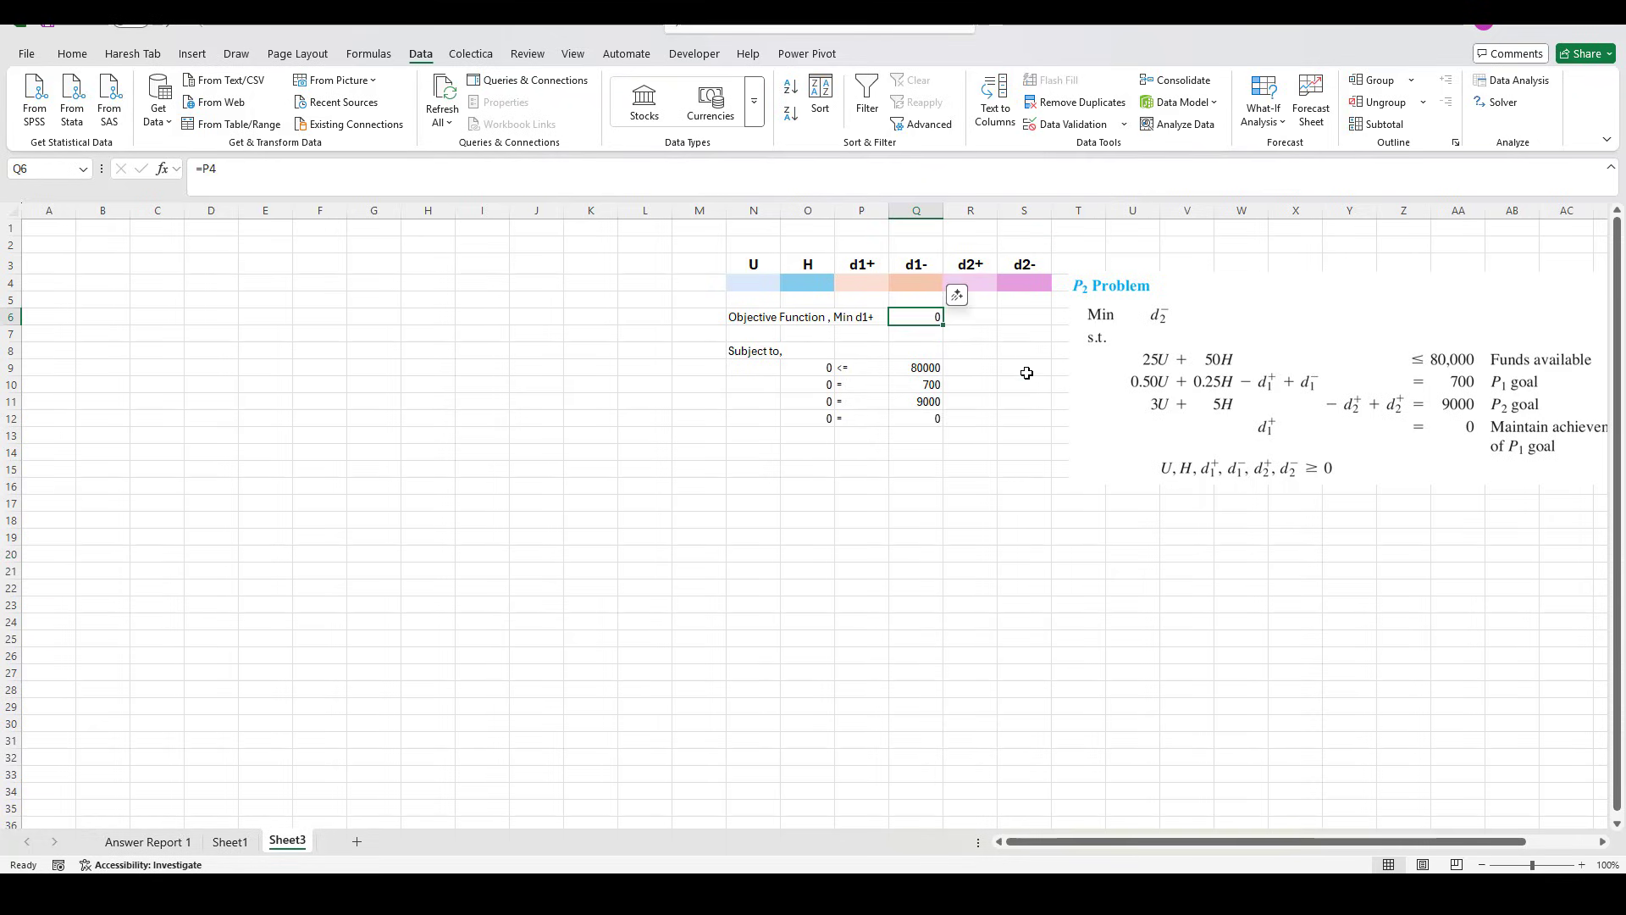
key("Delete")
type("=")
left_click(1040, 284)
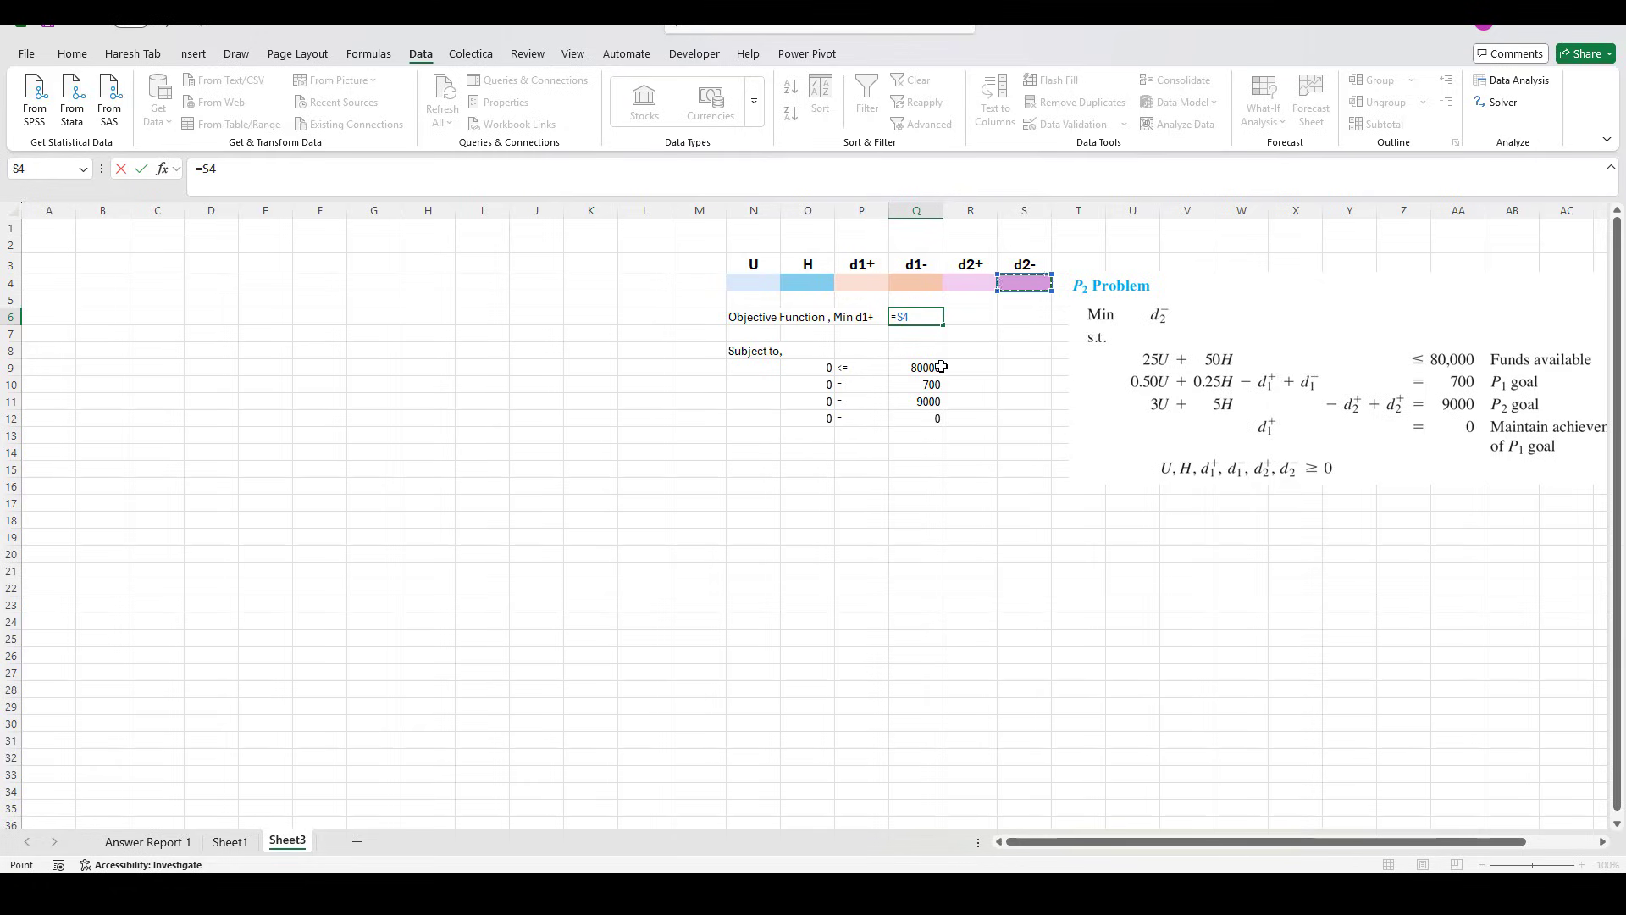
key("Return")
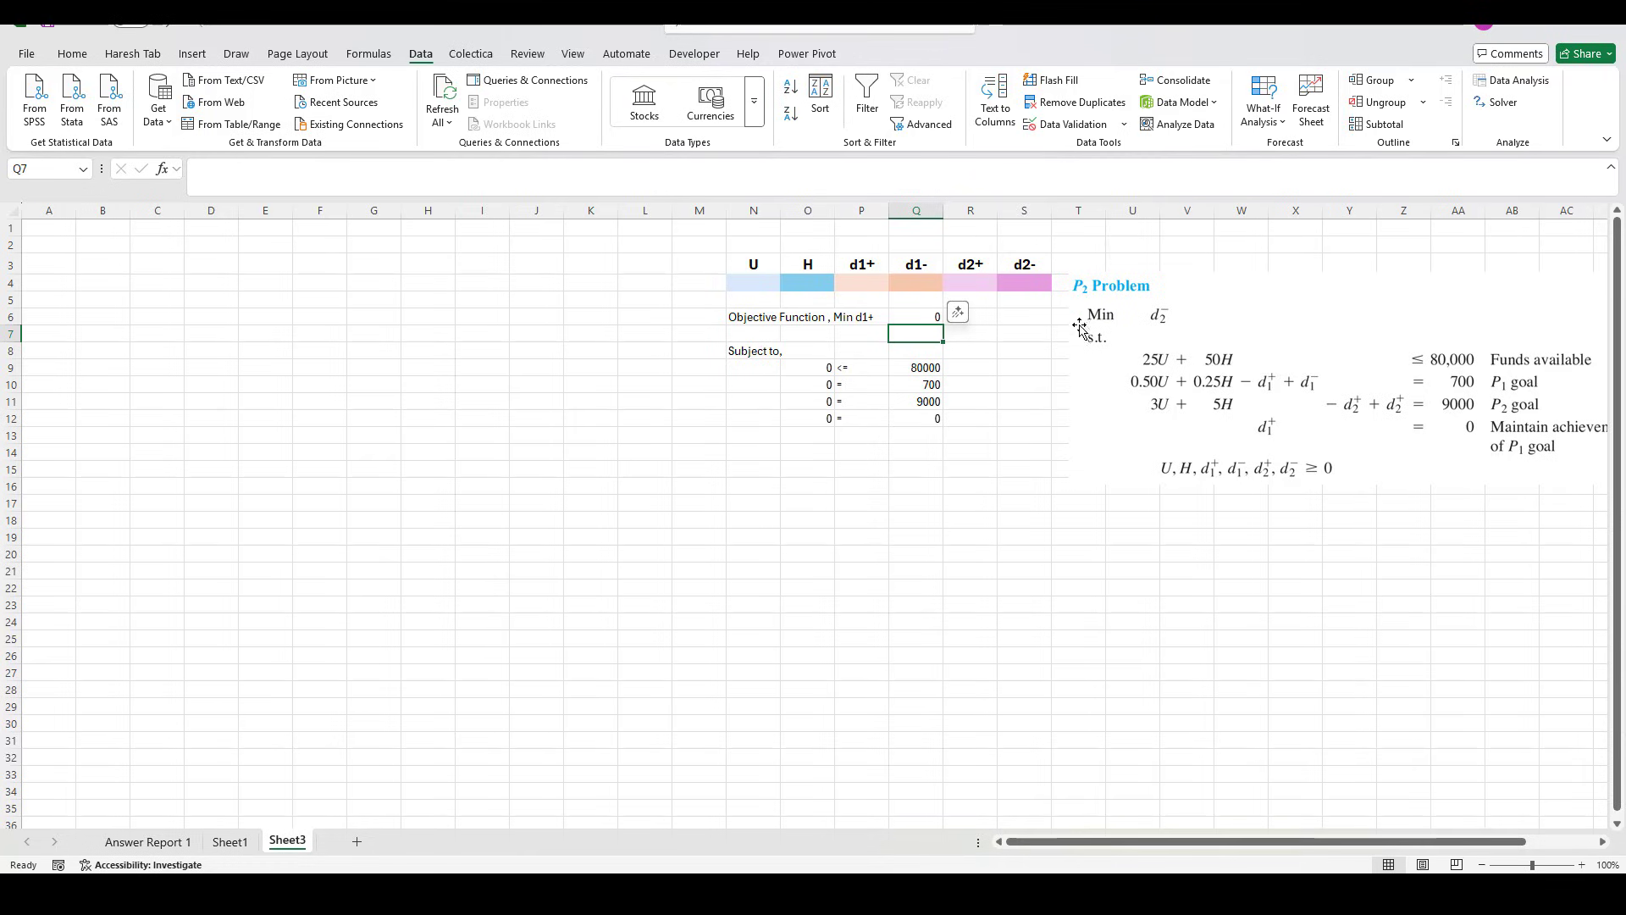
Open Solver and set it to minimise cell Q6 by changing the variable cells N4:S4.
left_click(1497, 105)
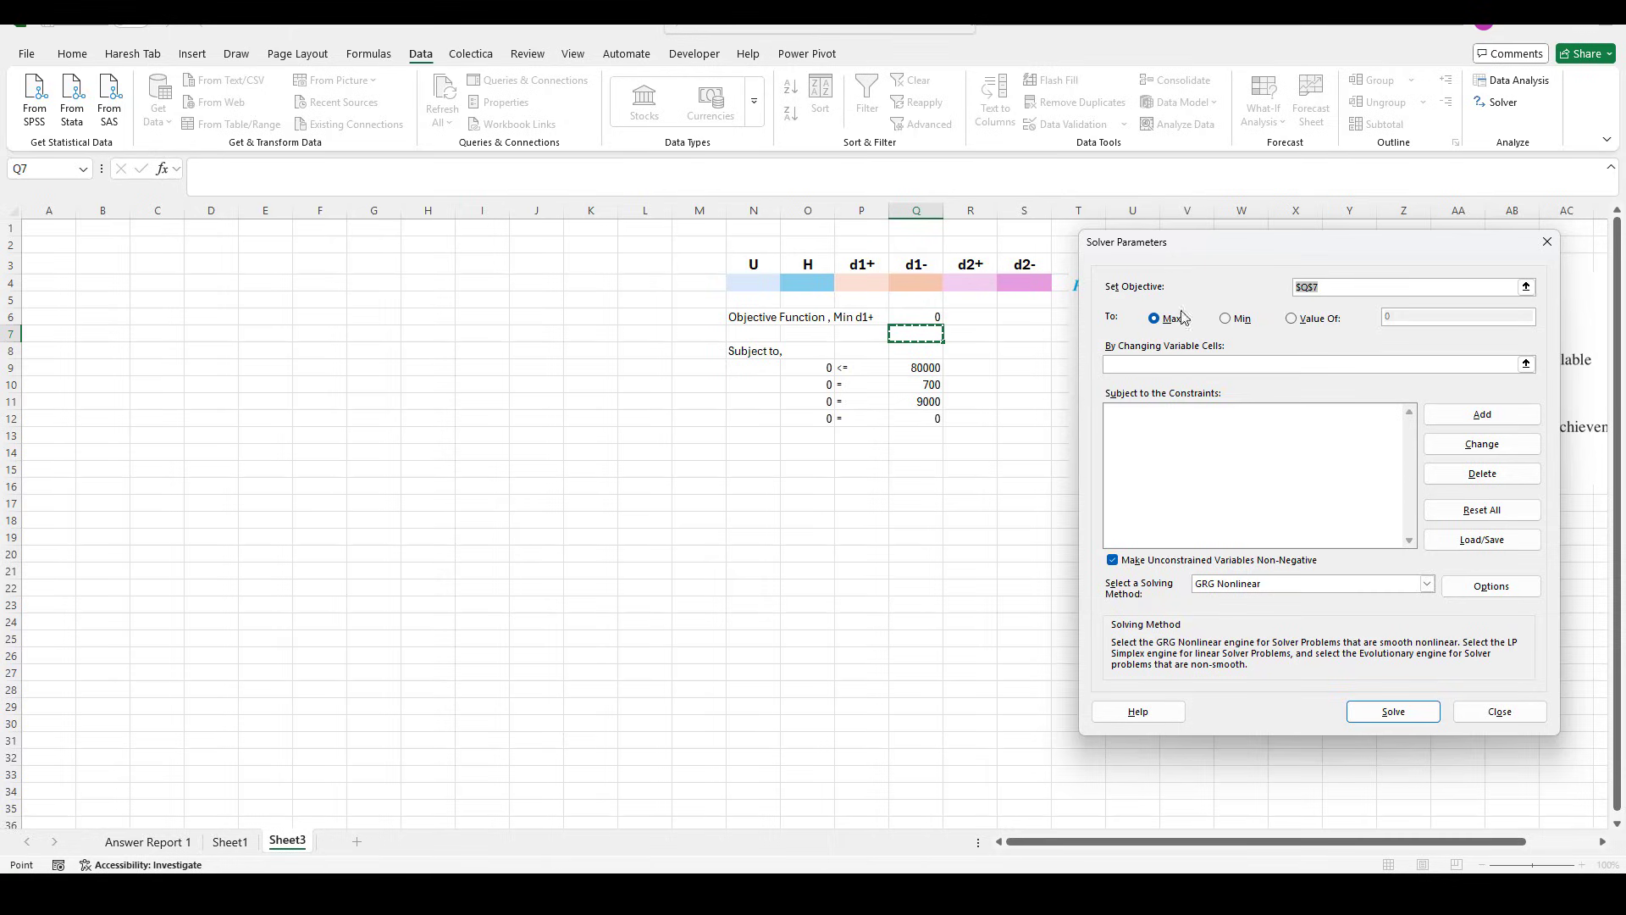
left_click(925, 318)
left_click(1227, 320)
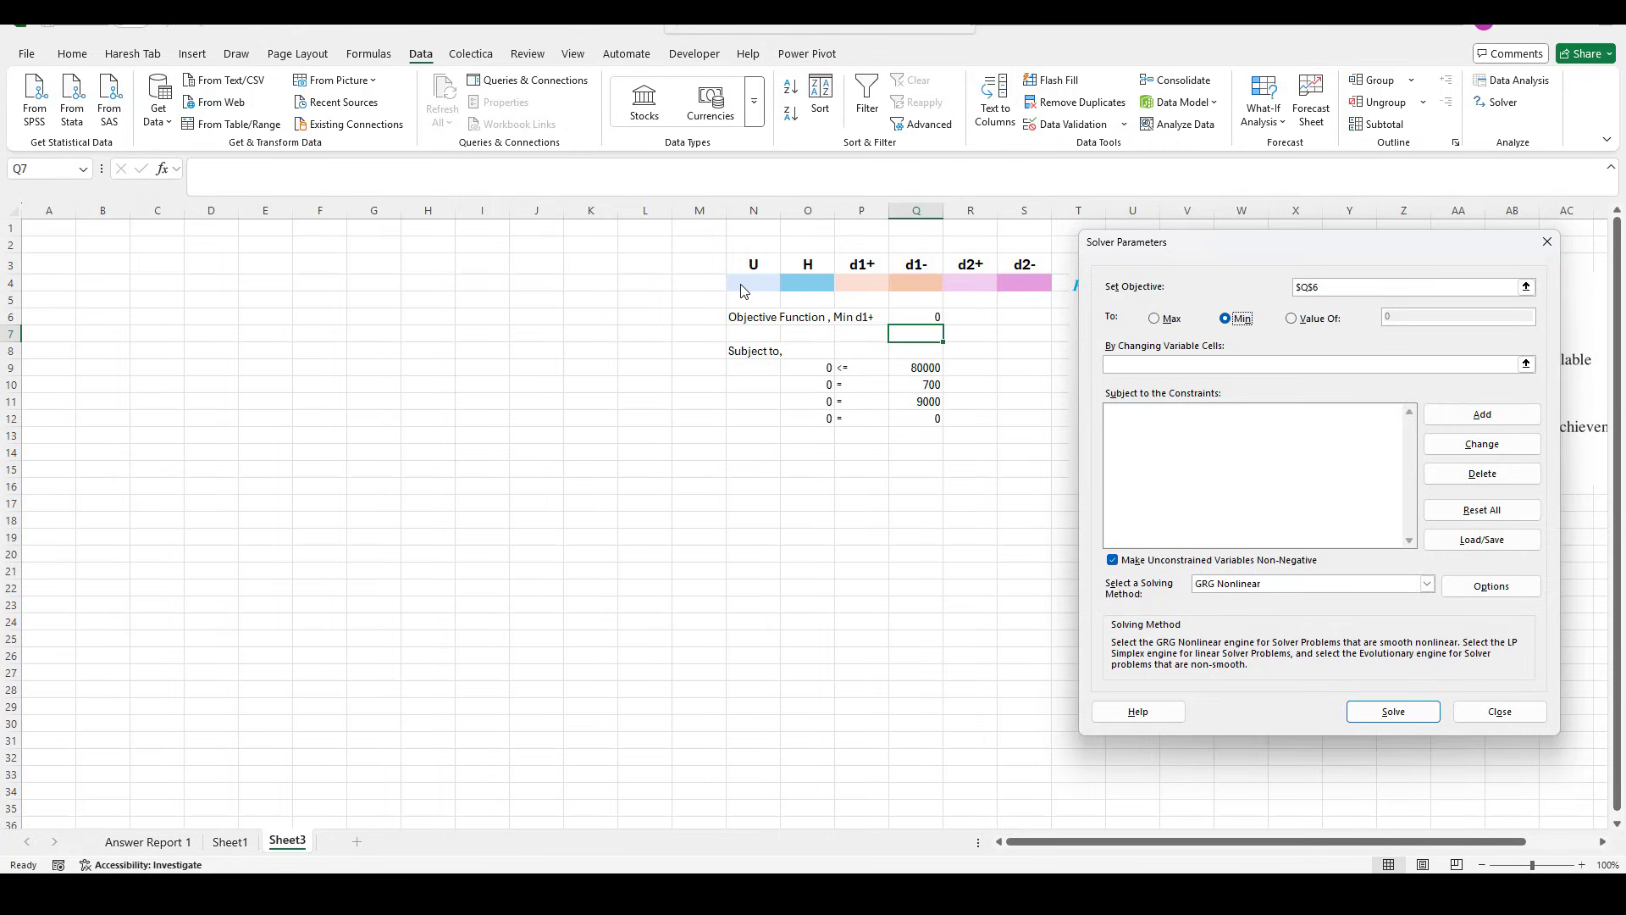
left_click(1110, 364)
left_click_drag(750, 283, 1029, 280)
Add the funds constraint O9 <= Q9 to the Solver model.
left_click(1506, 423)
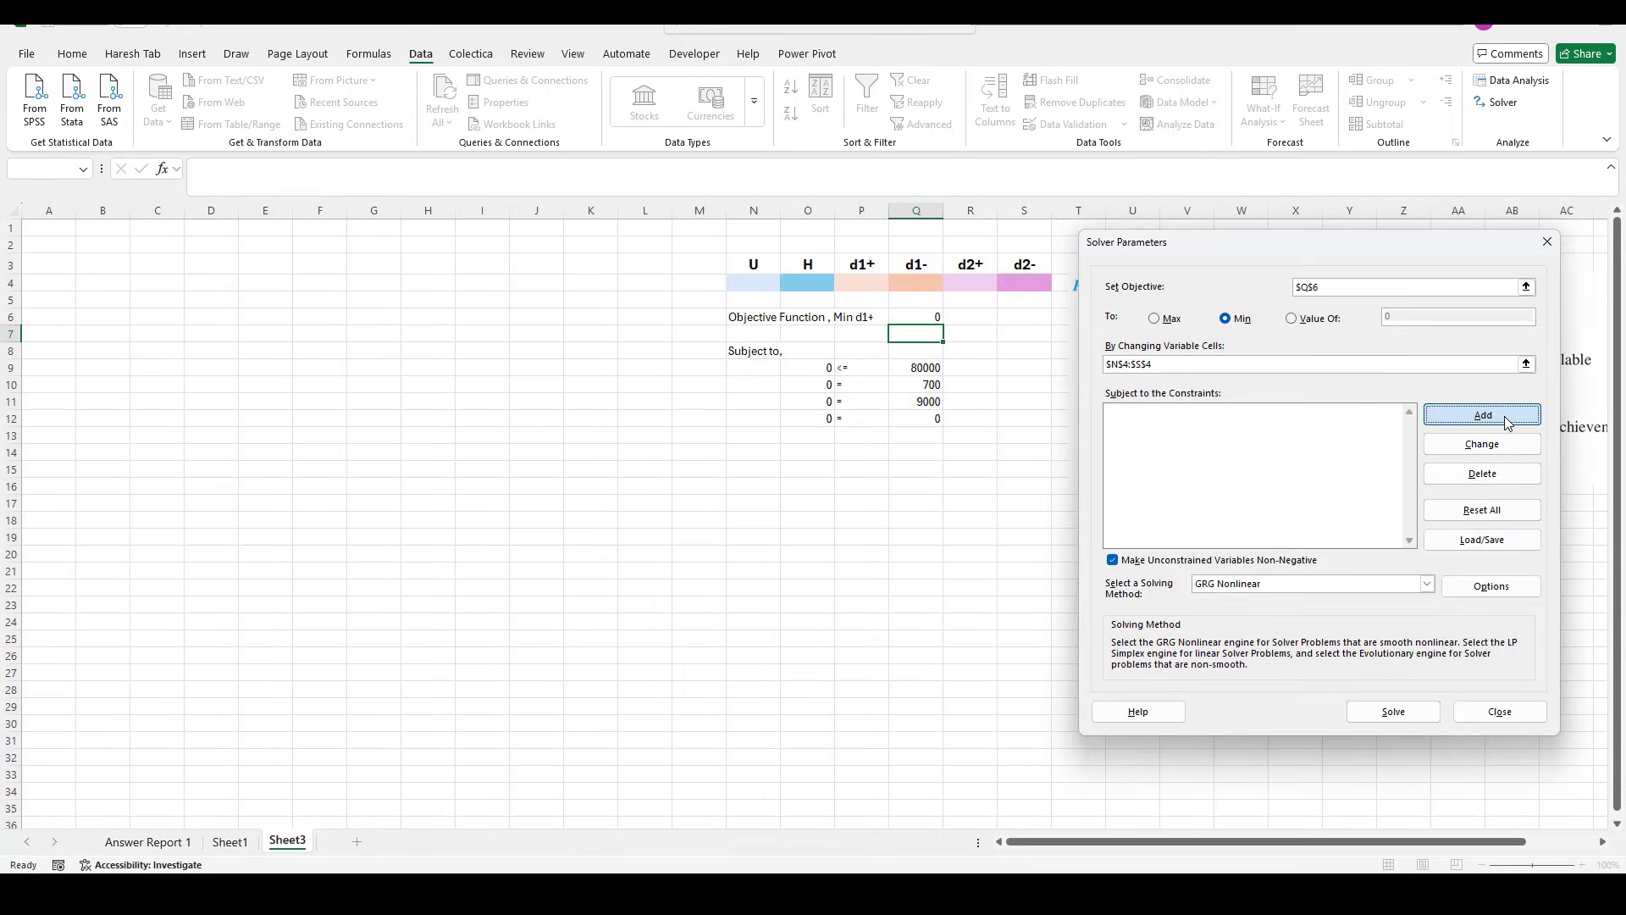
left_click(809, 365)
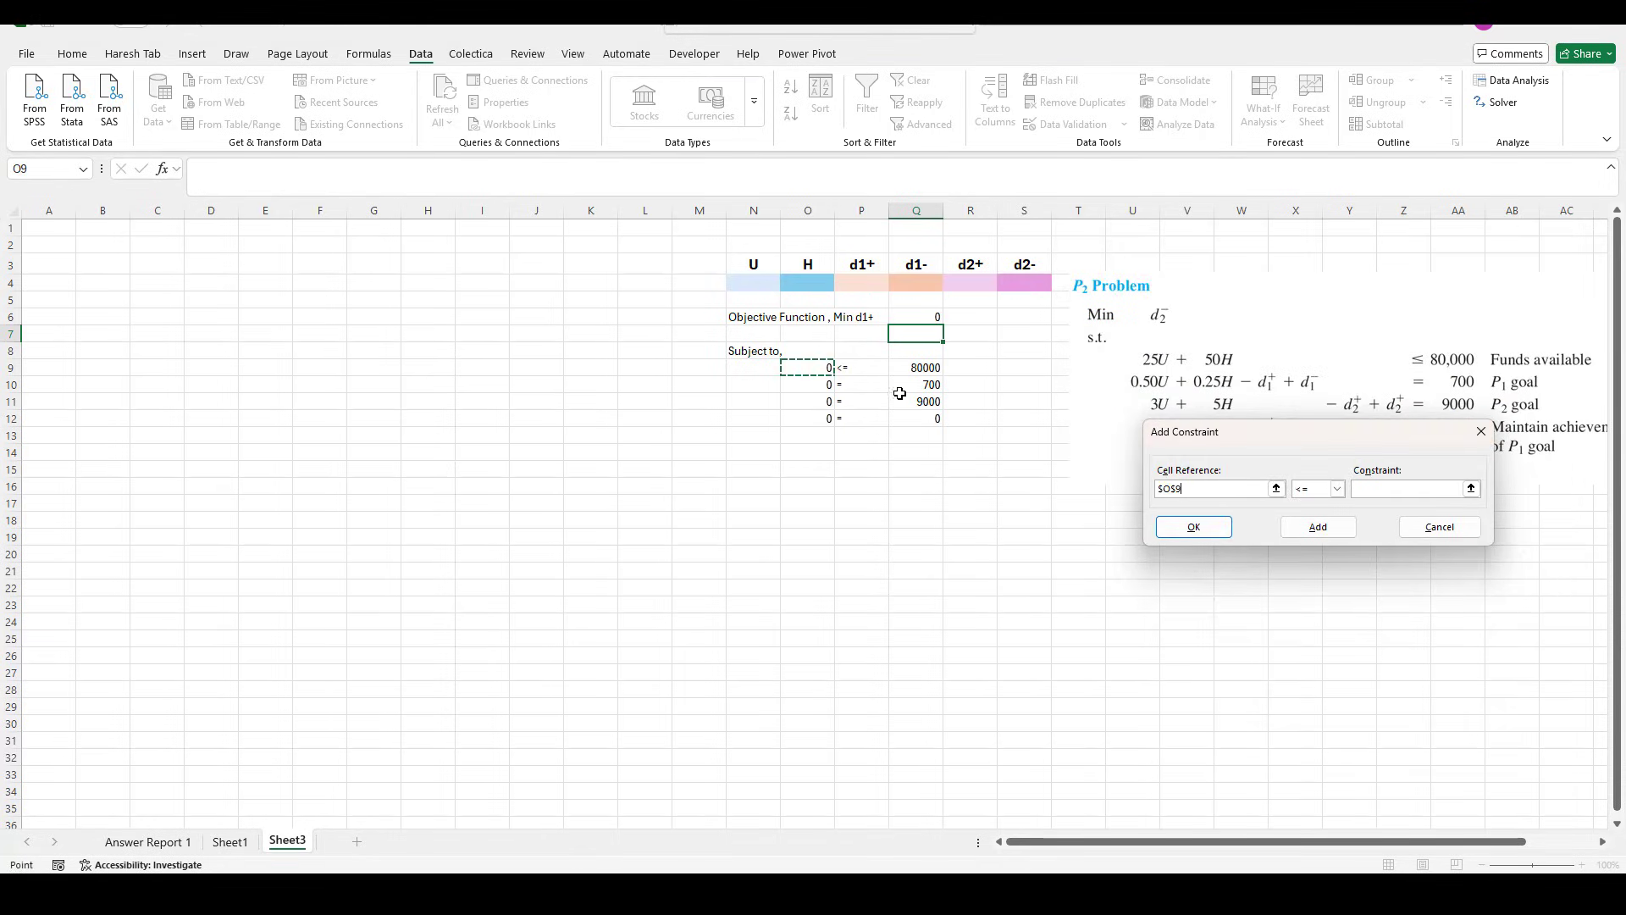
left_click(1376, 489)
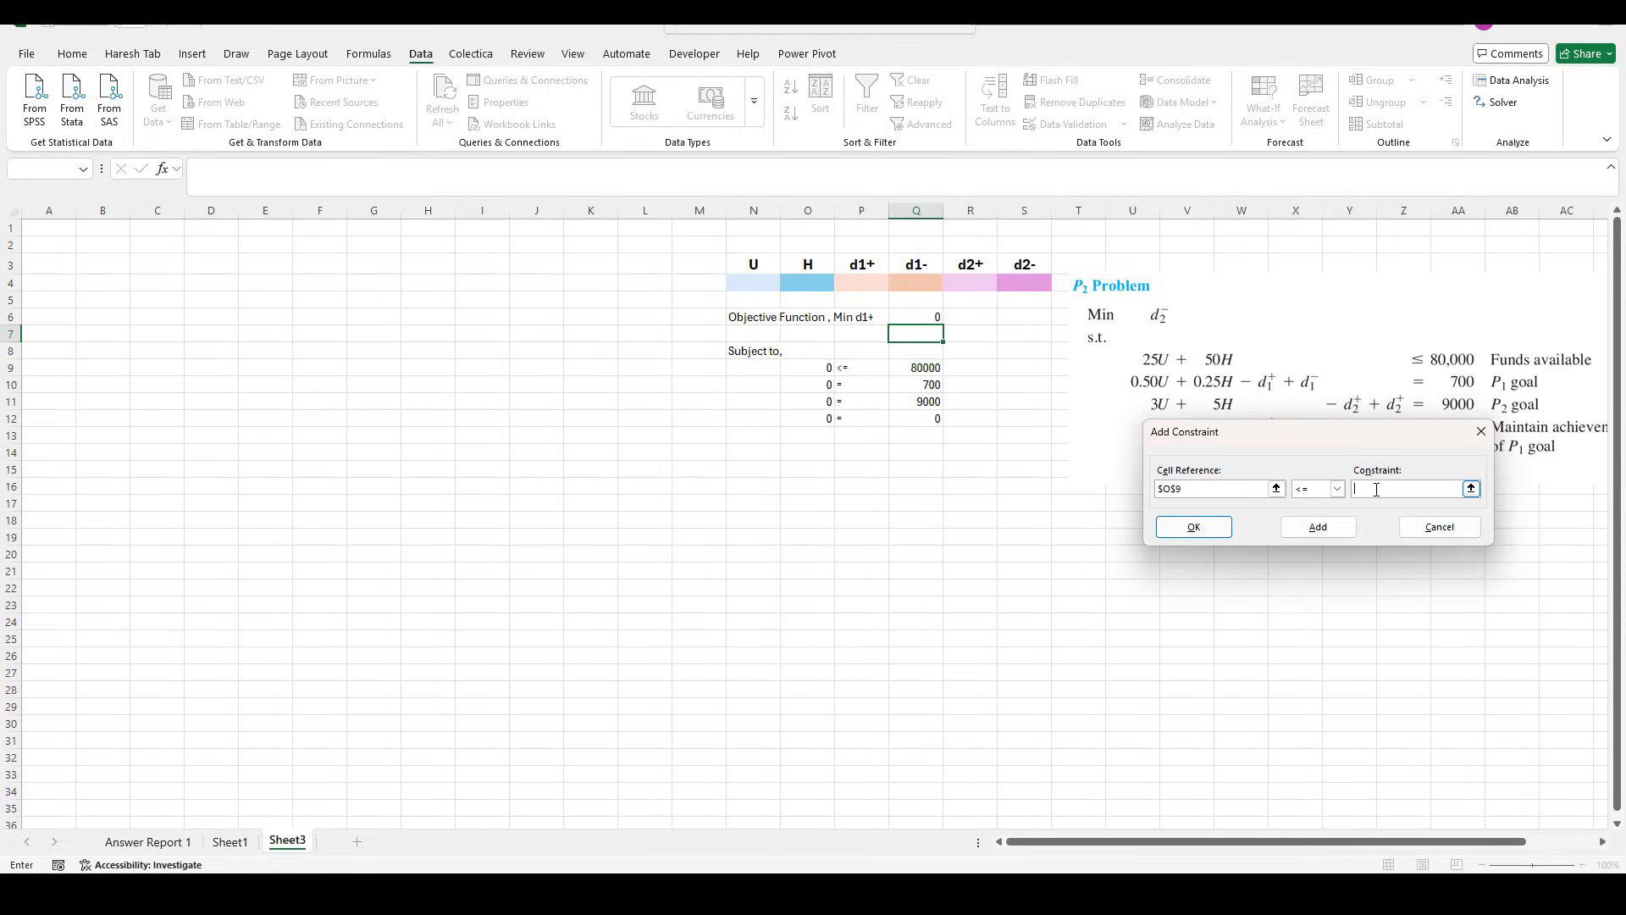
left_click(925, 366)
left_click(1335, 529)
Add the equality constraint O10:O12 = Q10:Q12 and return to the Solver parameters.
left_click_drag(821, 387, 827, 418)
left_click(1338, 490)
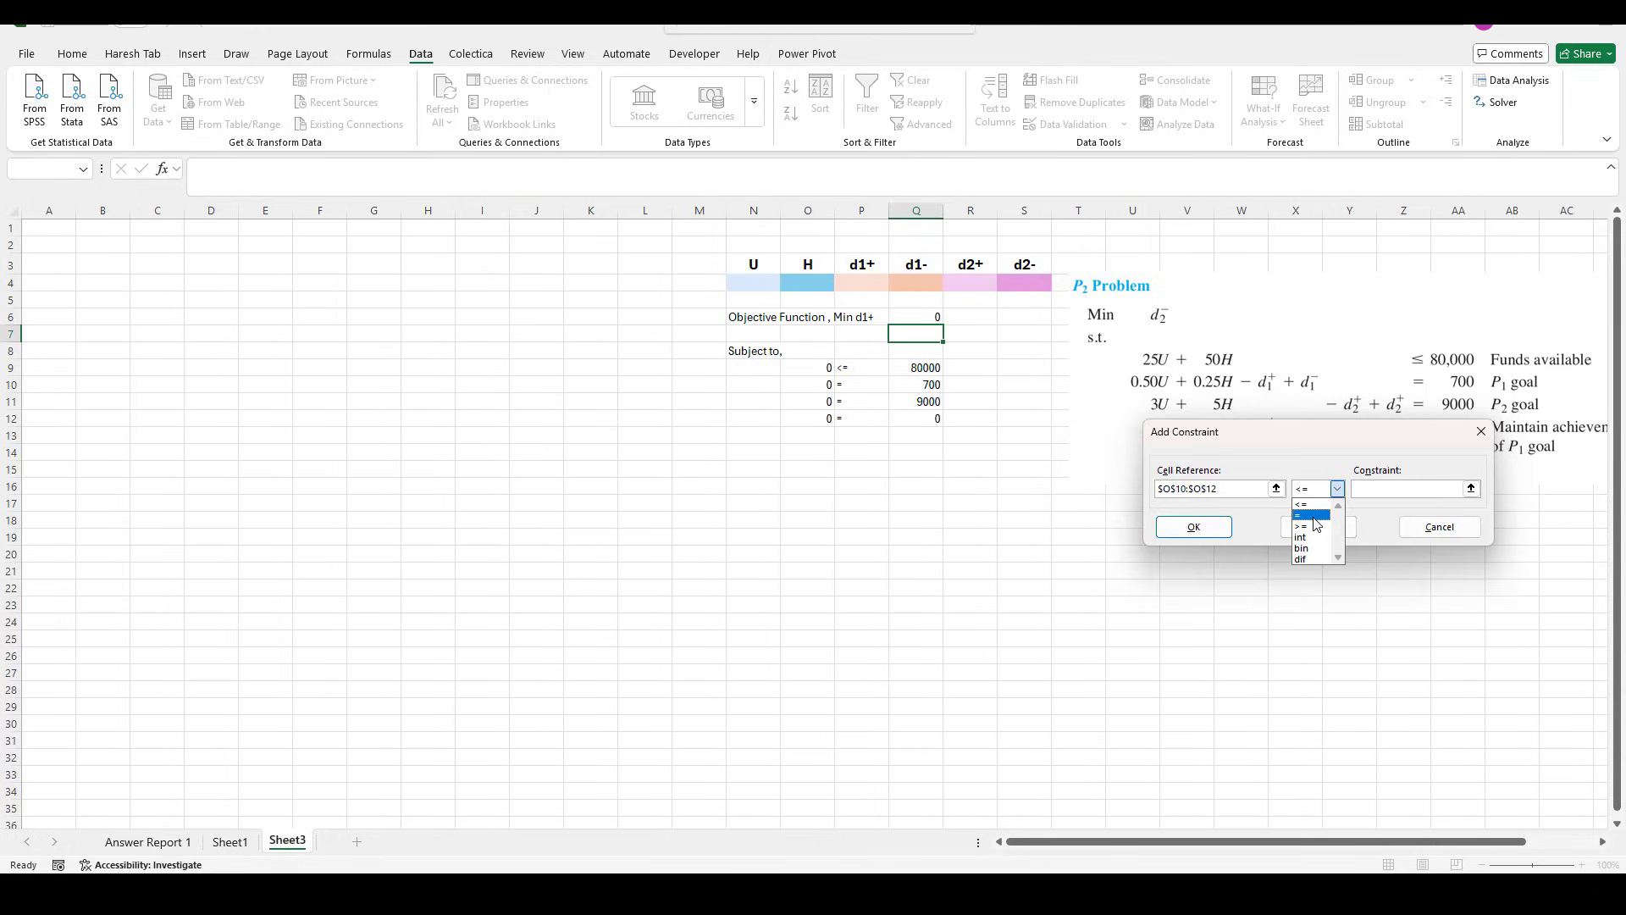
left_click(1313, 514)
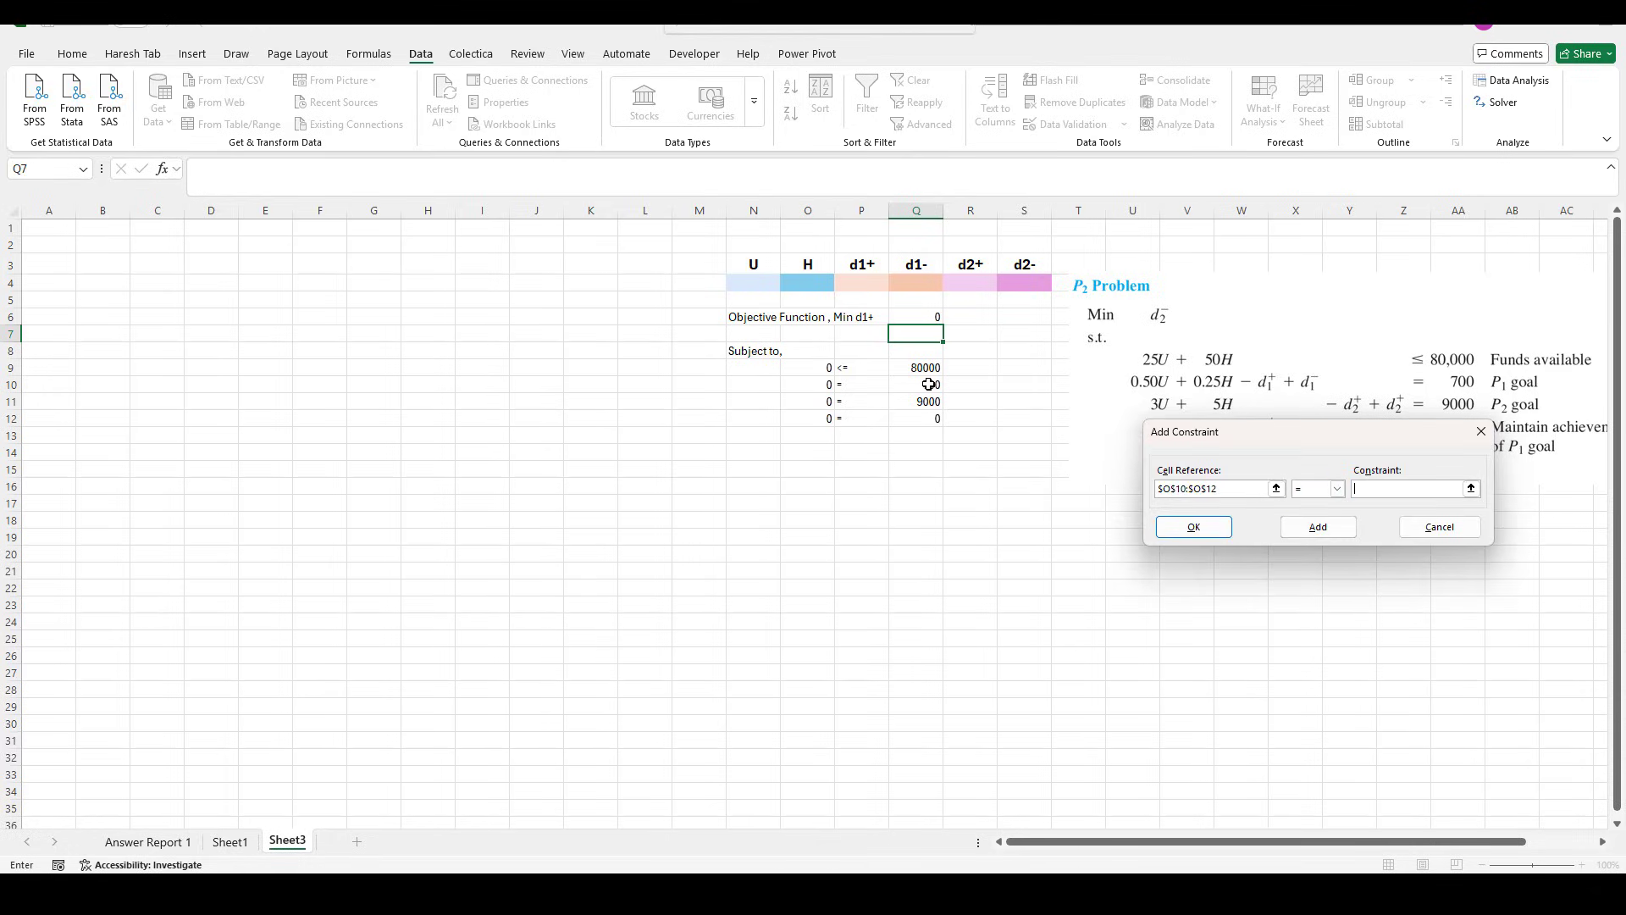
left_click_drag(929, 385, 930, 420)
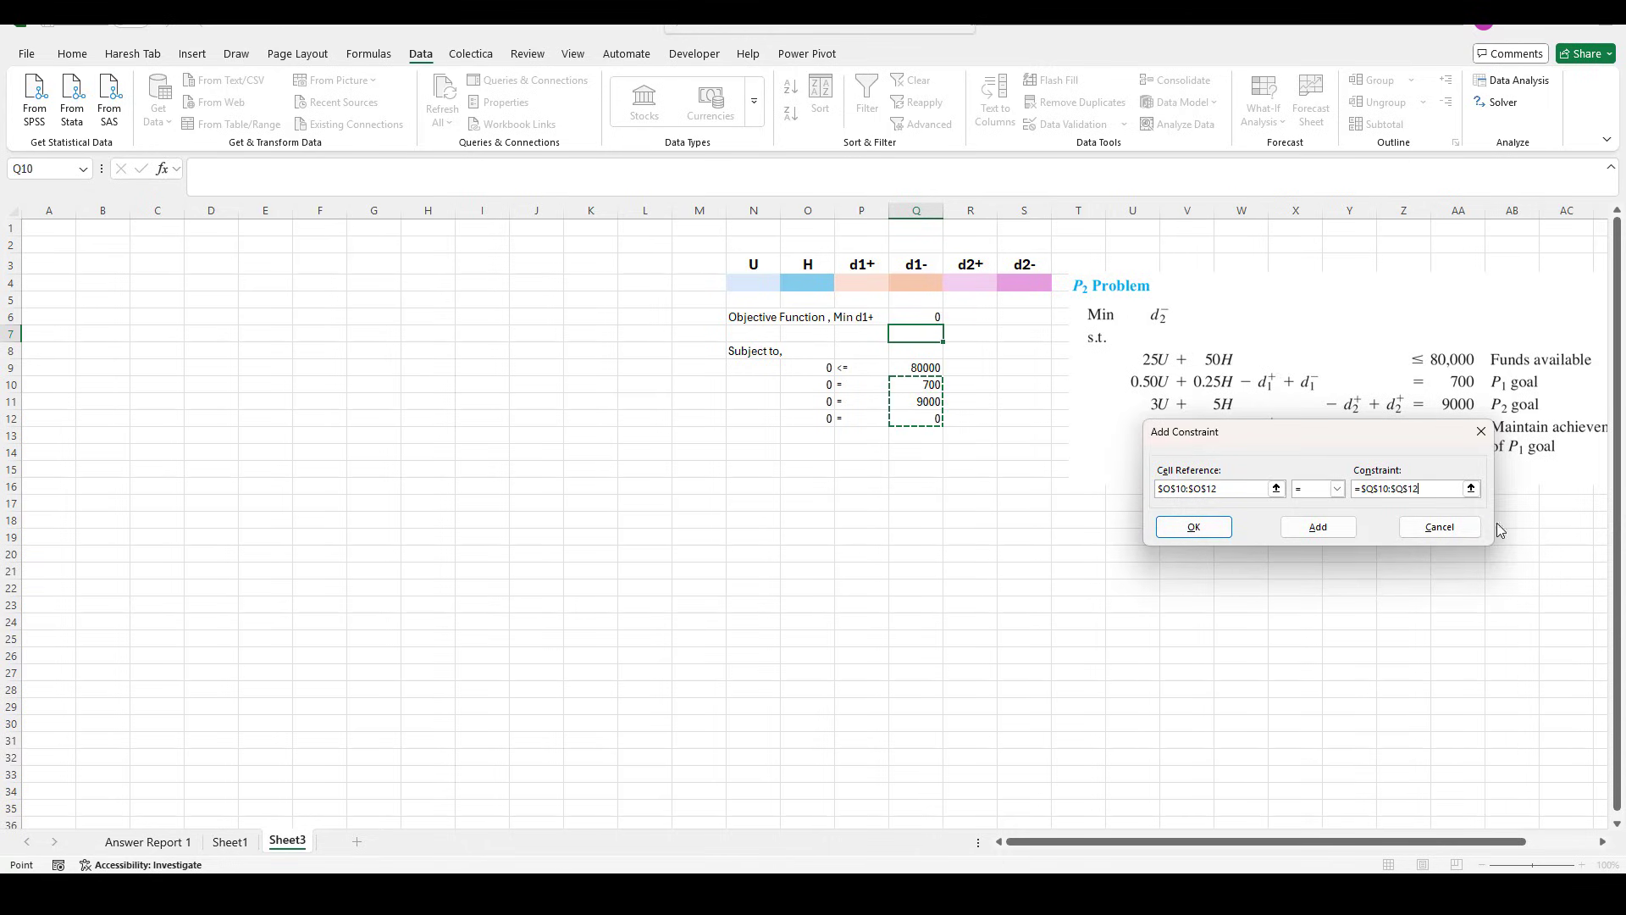
left_click(1196, 529)
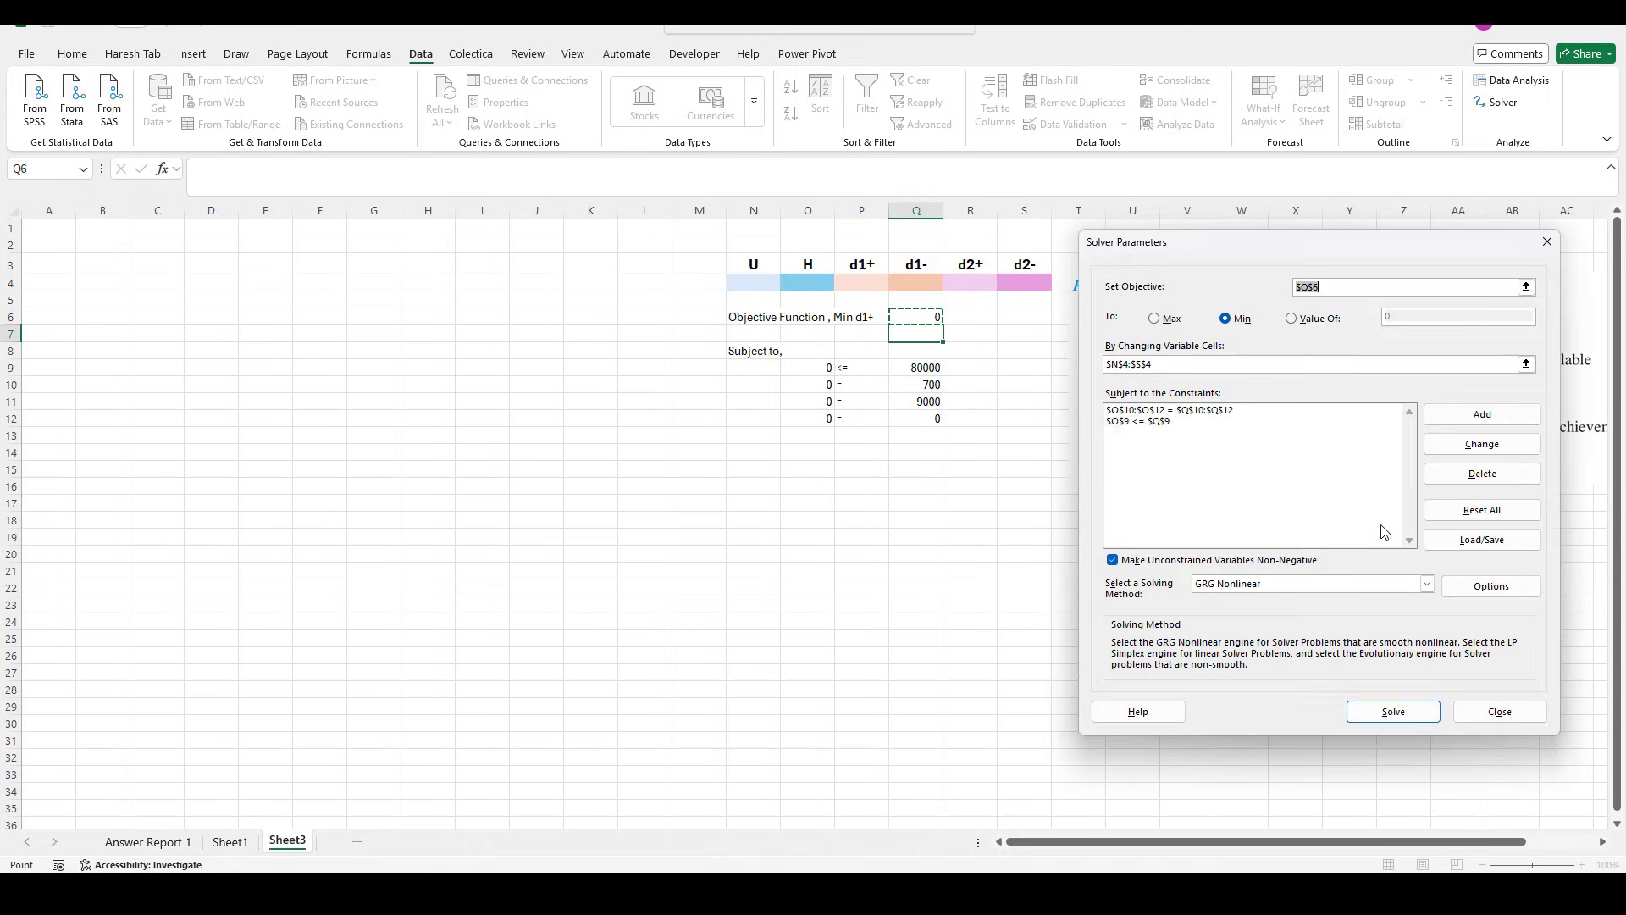
Solve the P2 model with the Simplex LP method, keeping the Solver solution and generating an Answer report.
left_click(1216, 584)
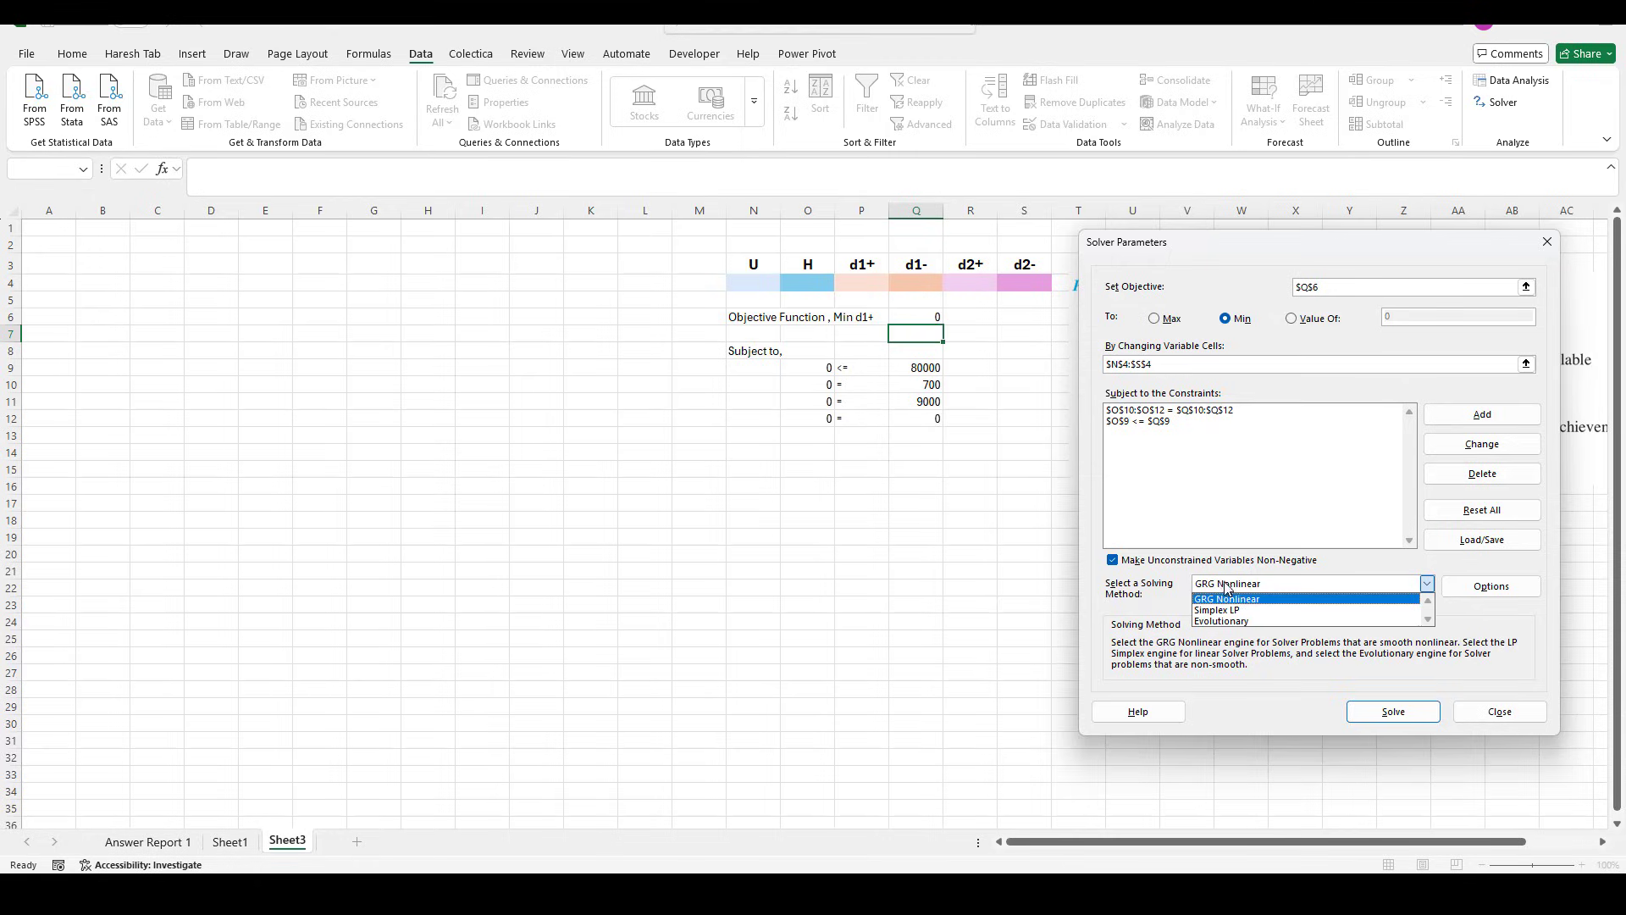
left_click(1235, 611)
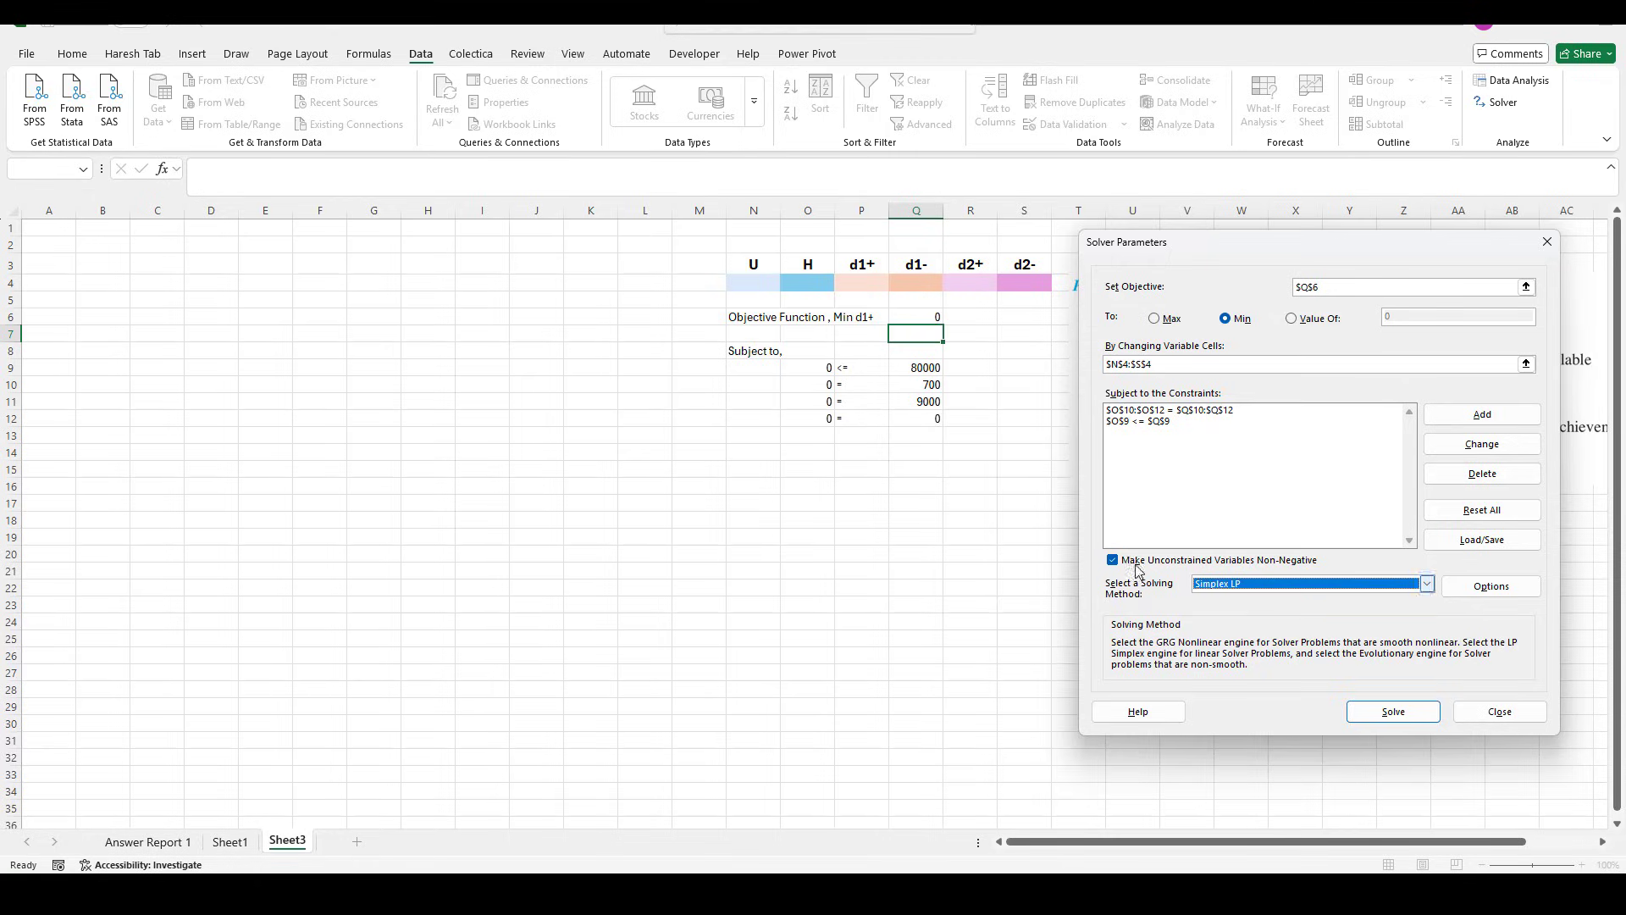
left_click(1410, 716)
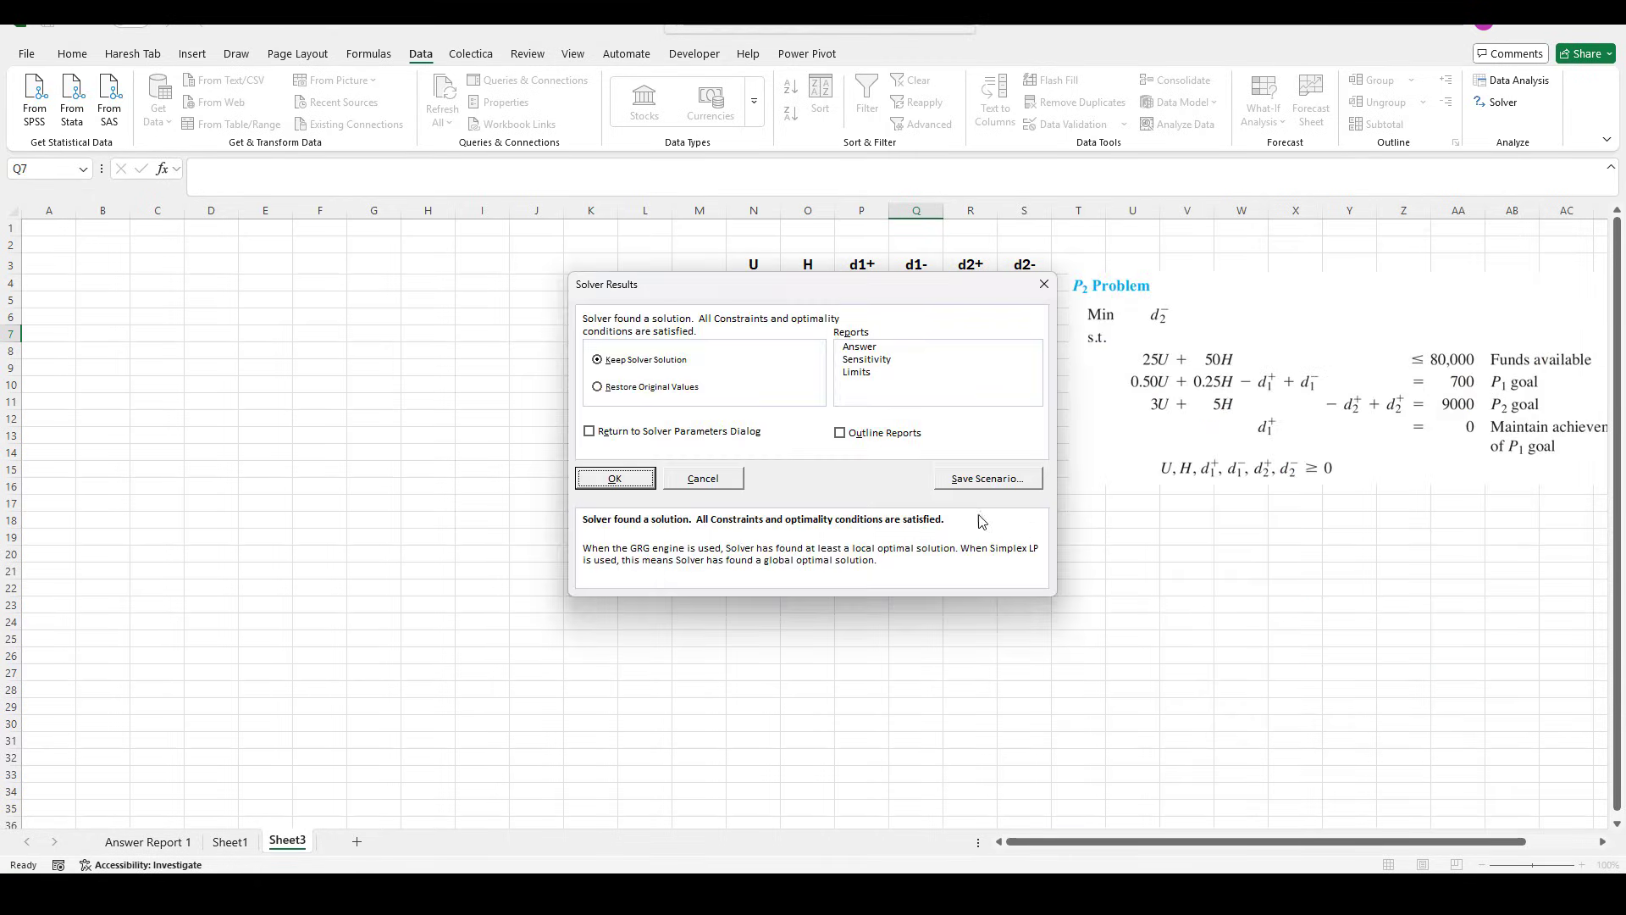
left_click(865, 349)
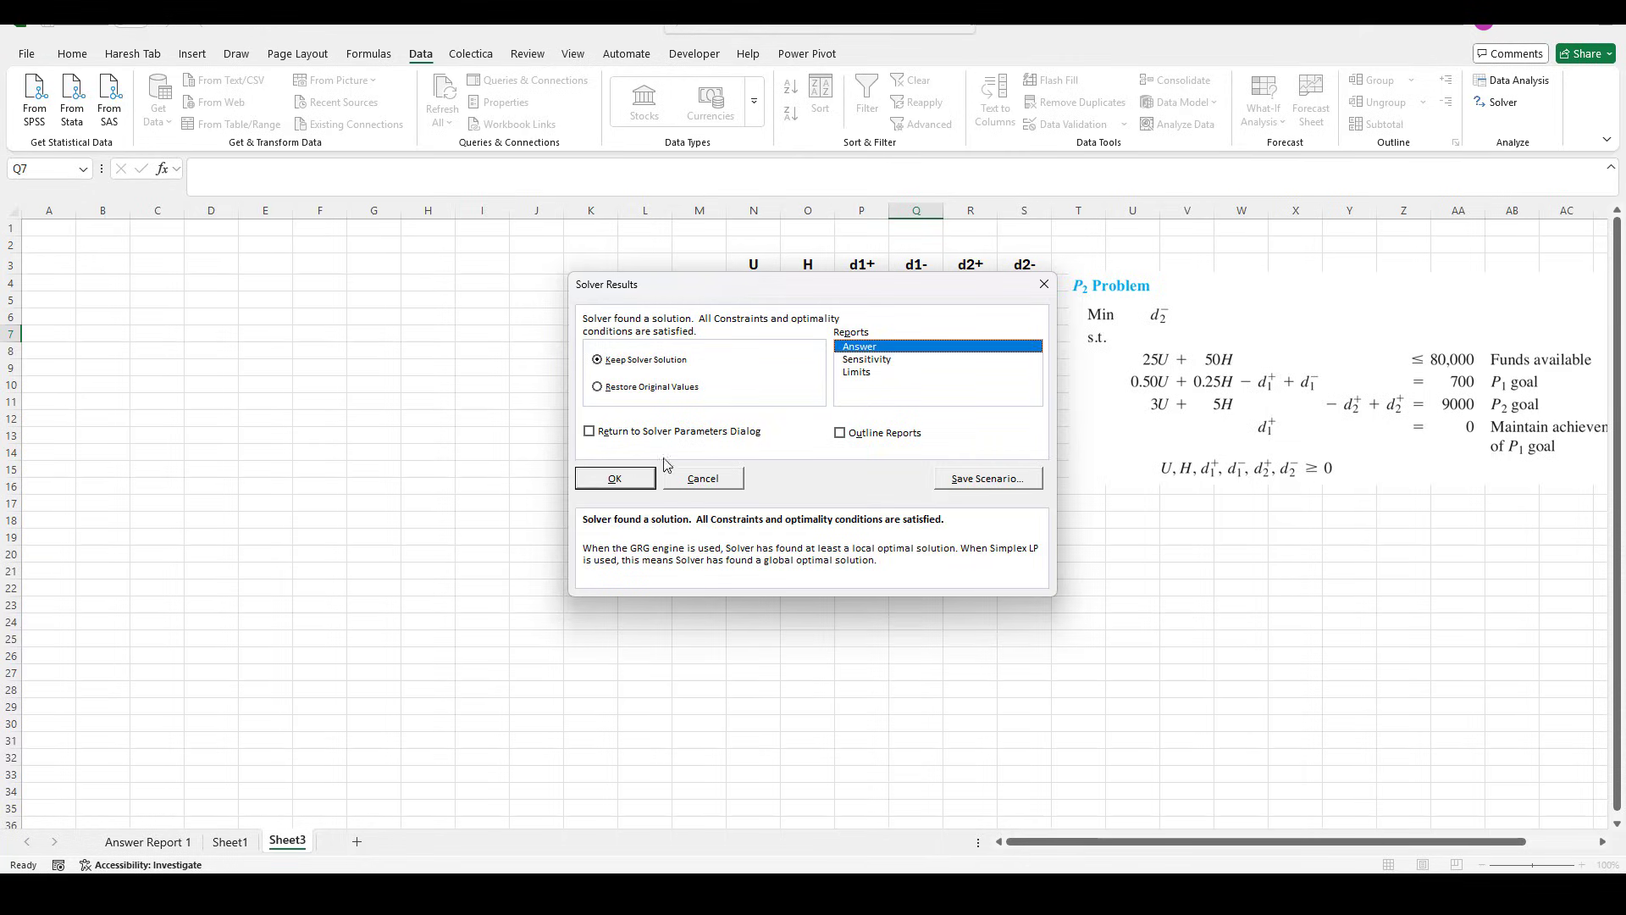
left_click(631, 479)
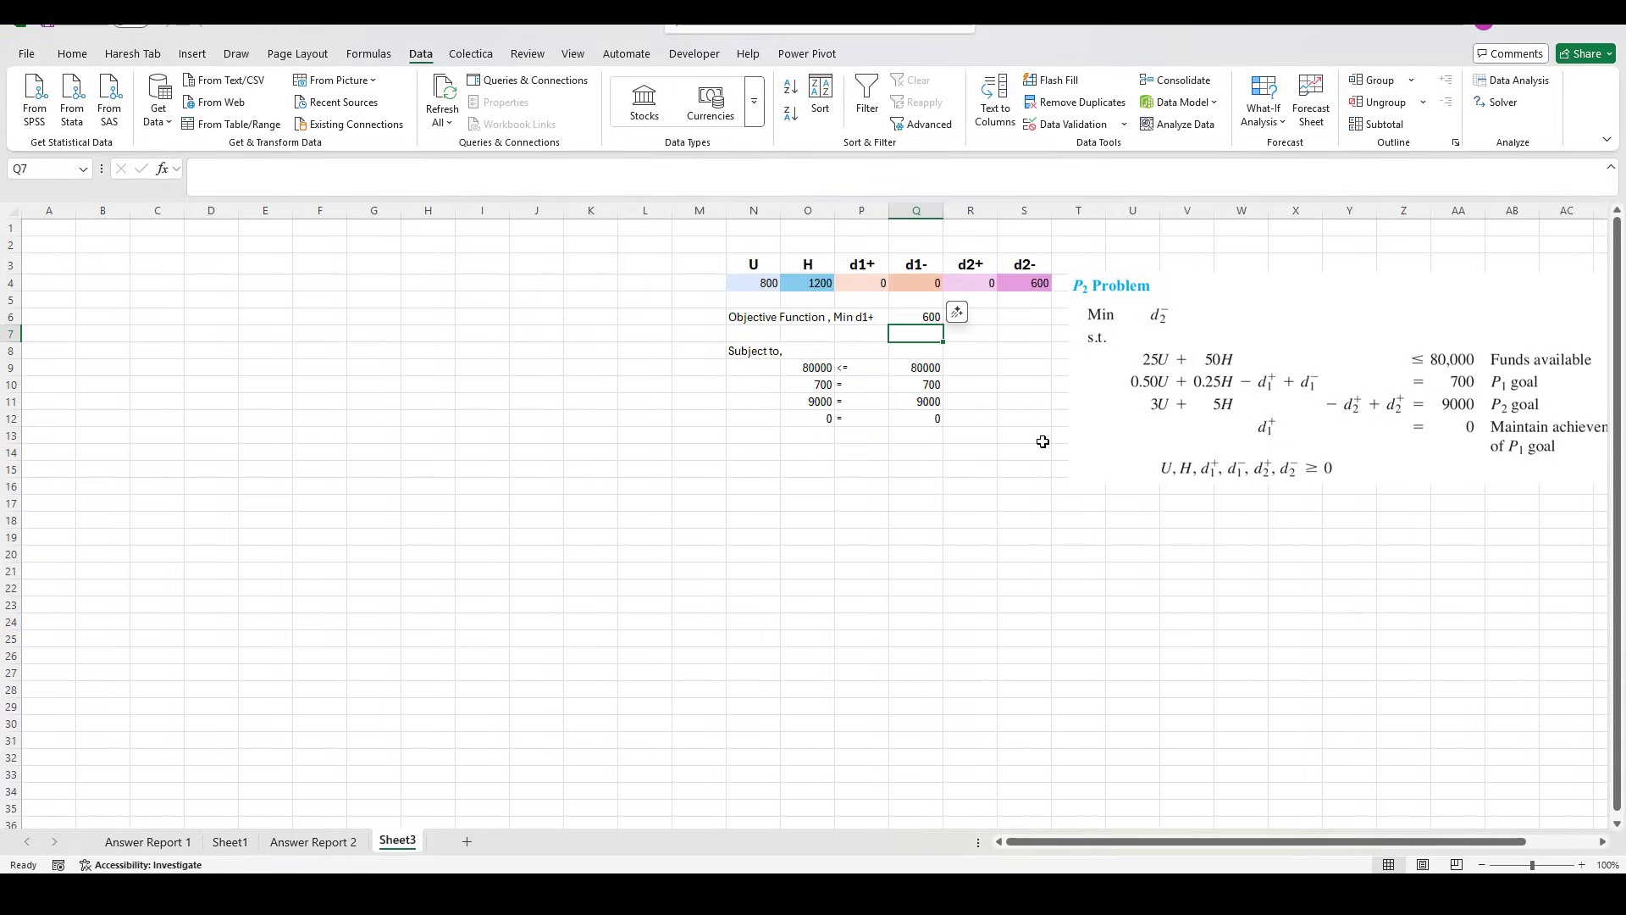
Correct the objective label in cell N6 to read "Objective Function , Min d2-".
left_click(790, 540)
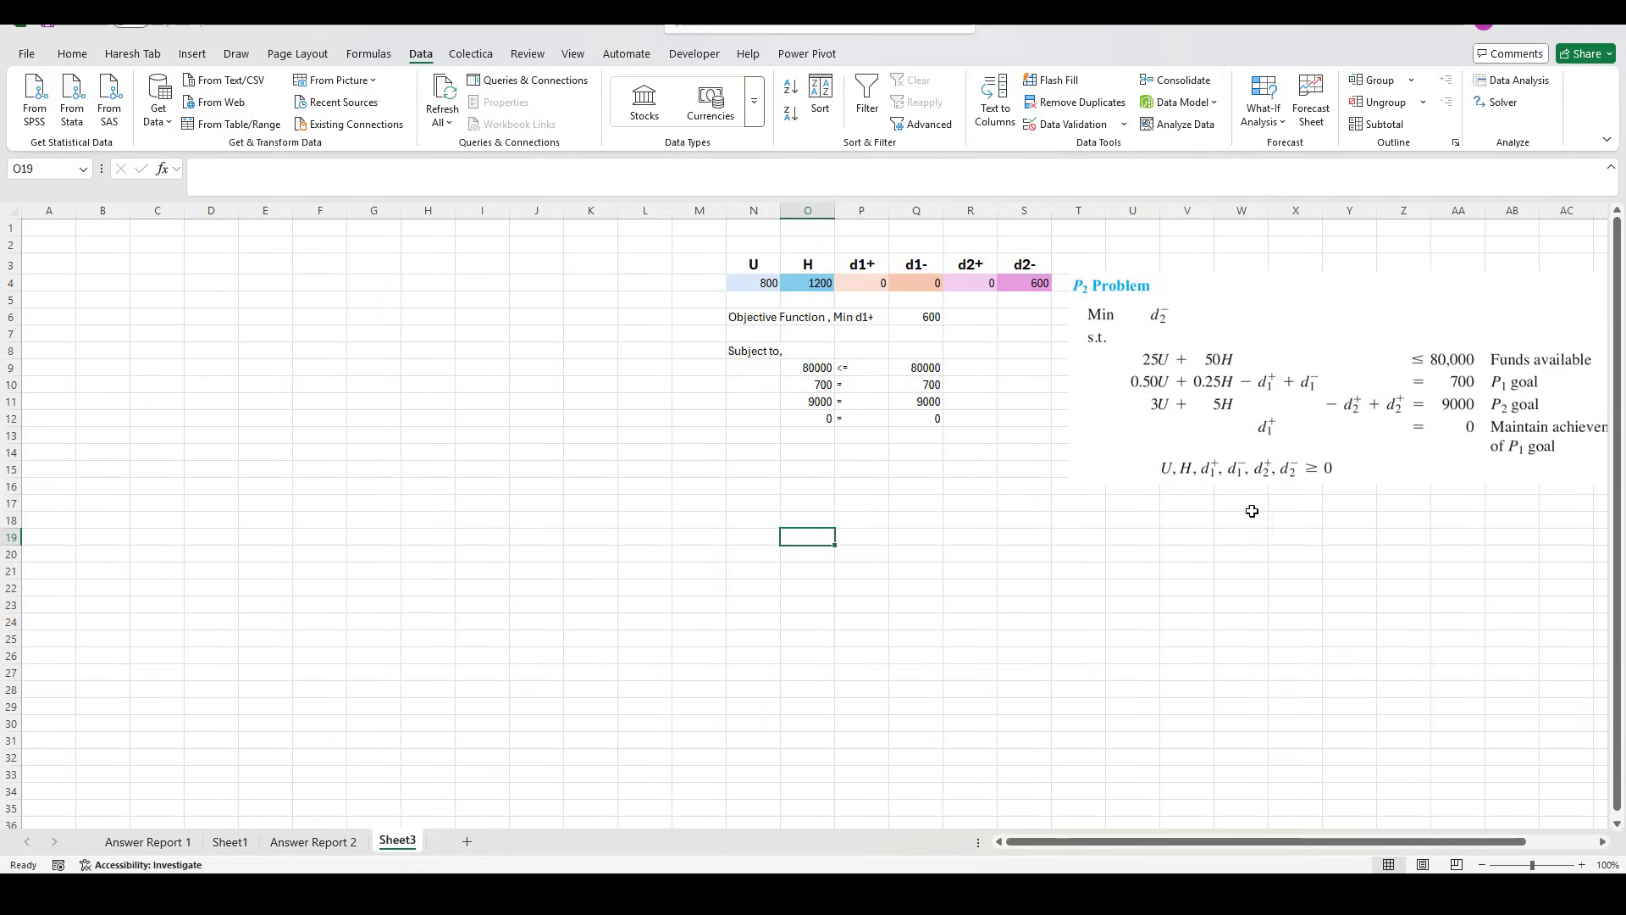
left_click(737, 313)
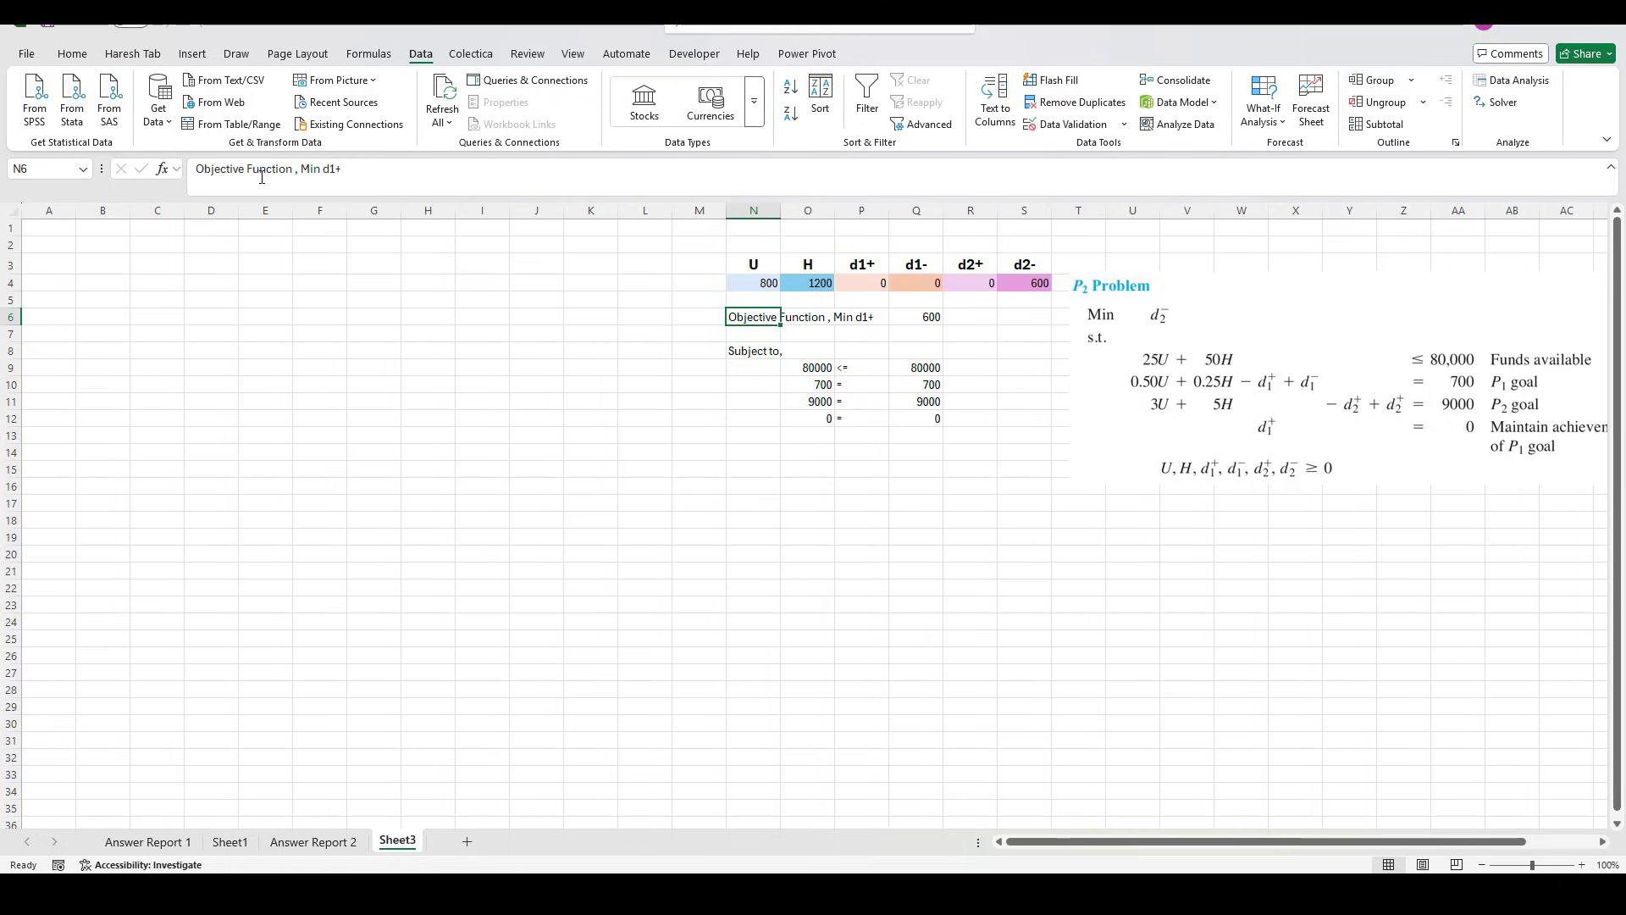
left_click(342, 168)
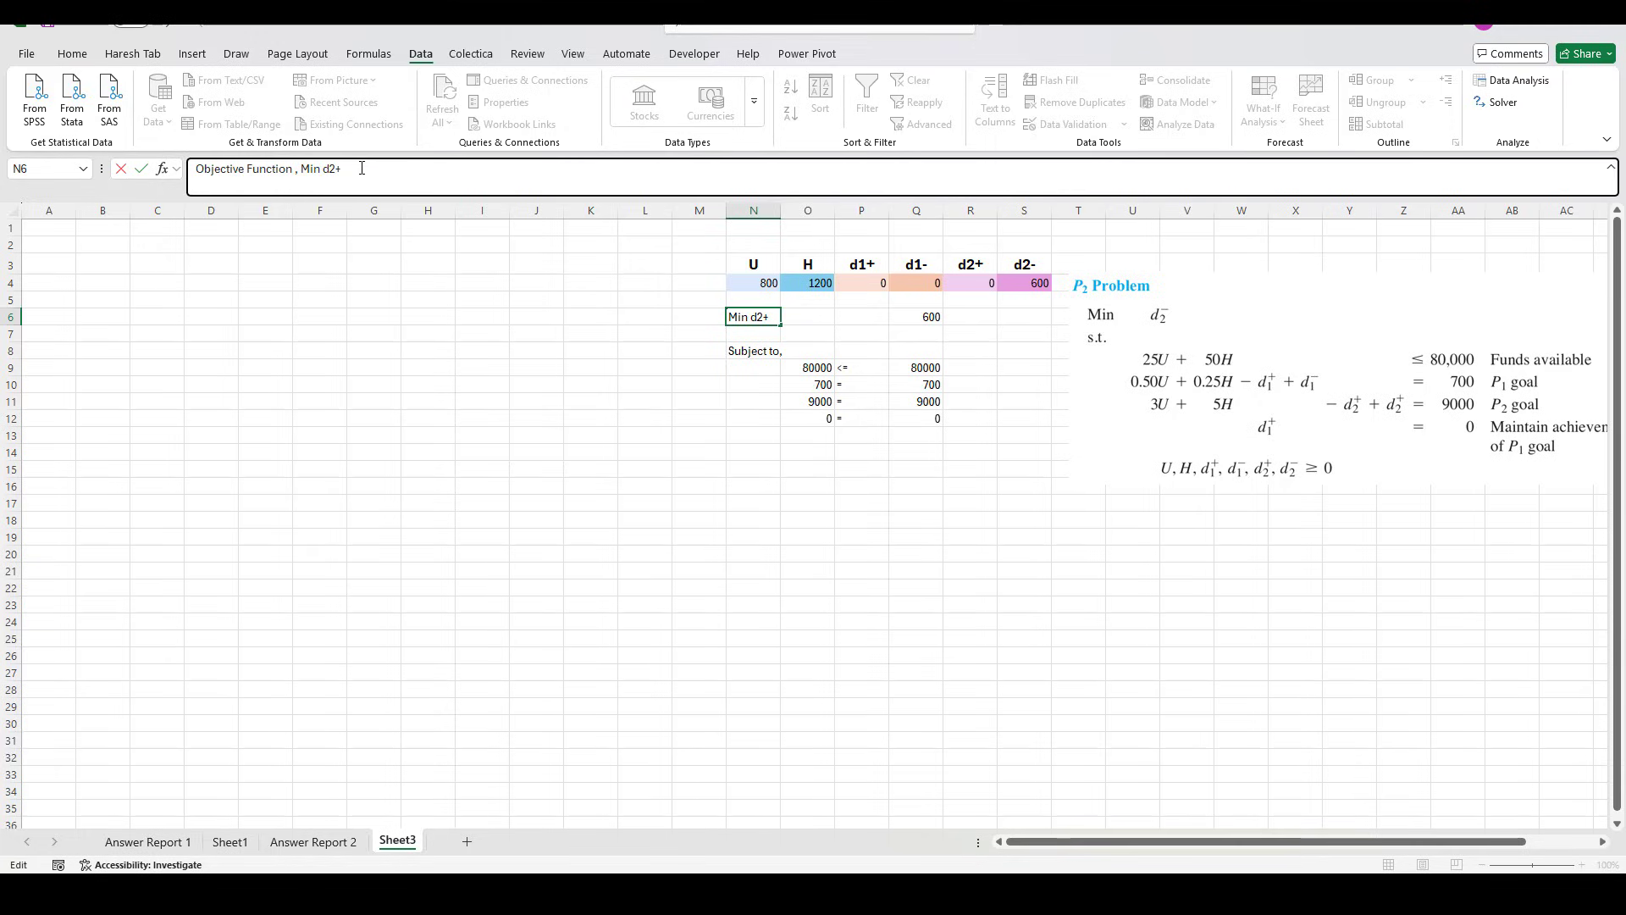
type("-")
key("Return")
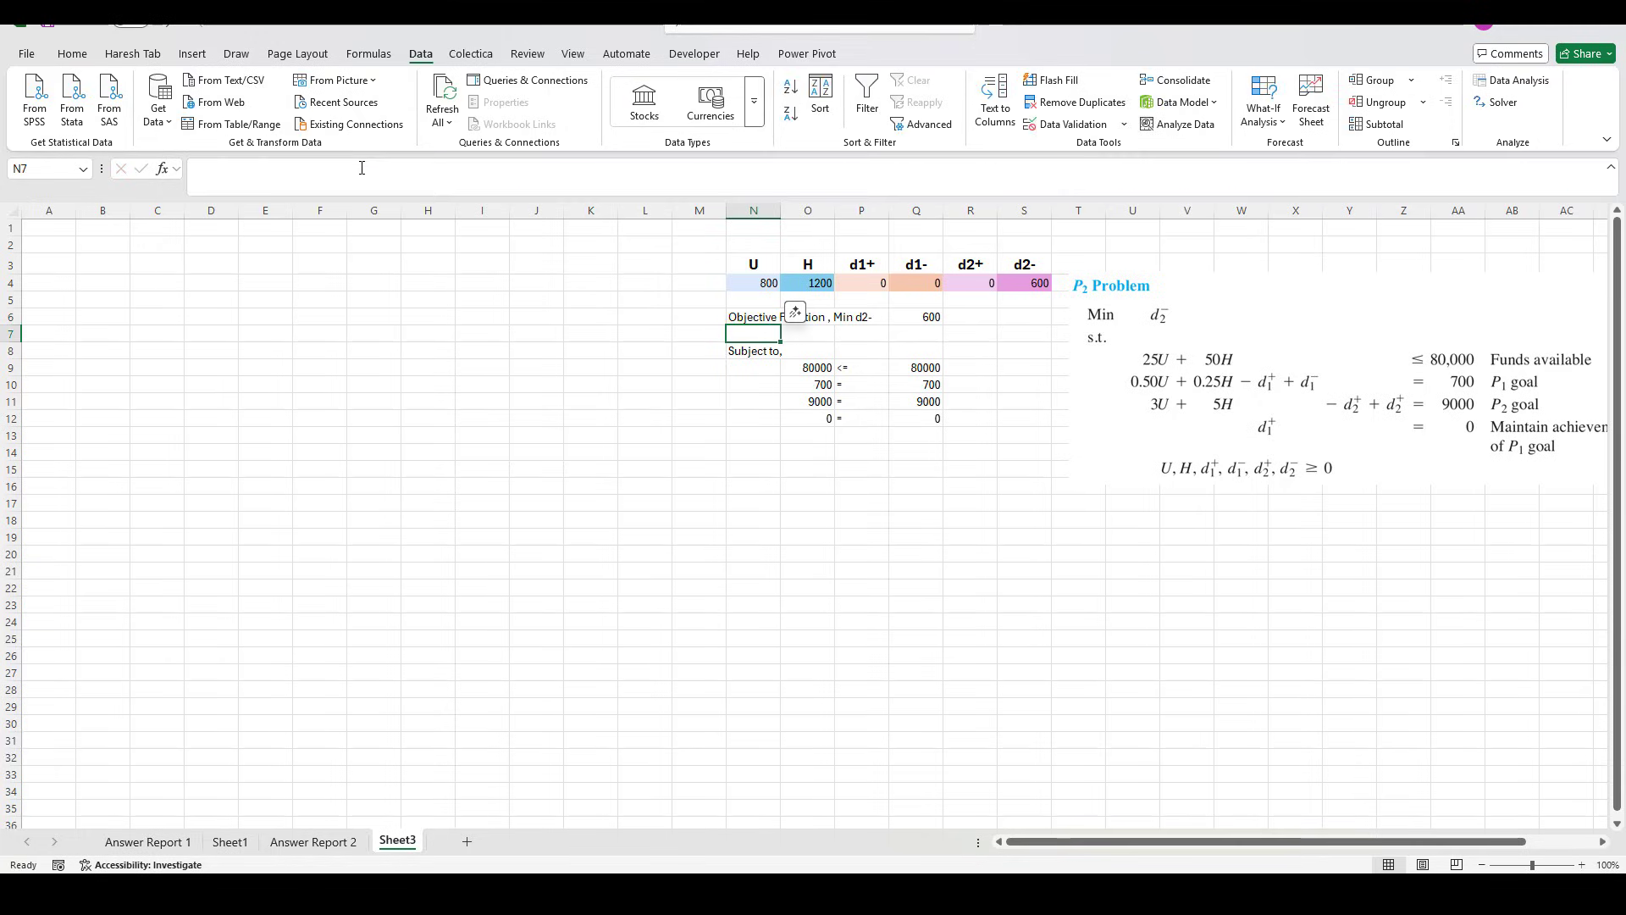
left_click(931, 316)
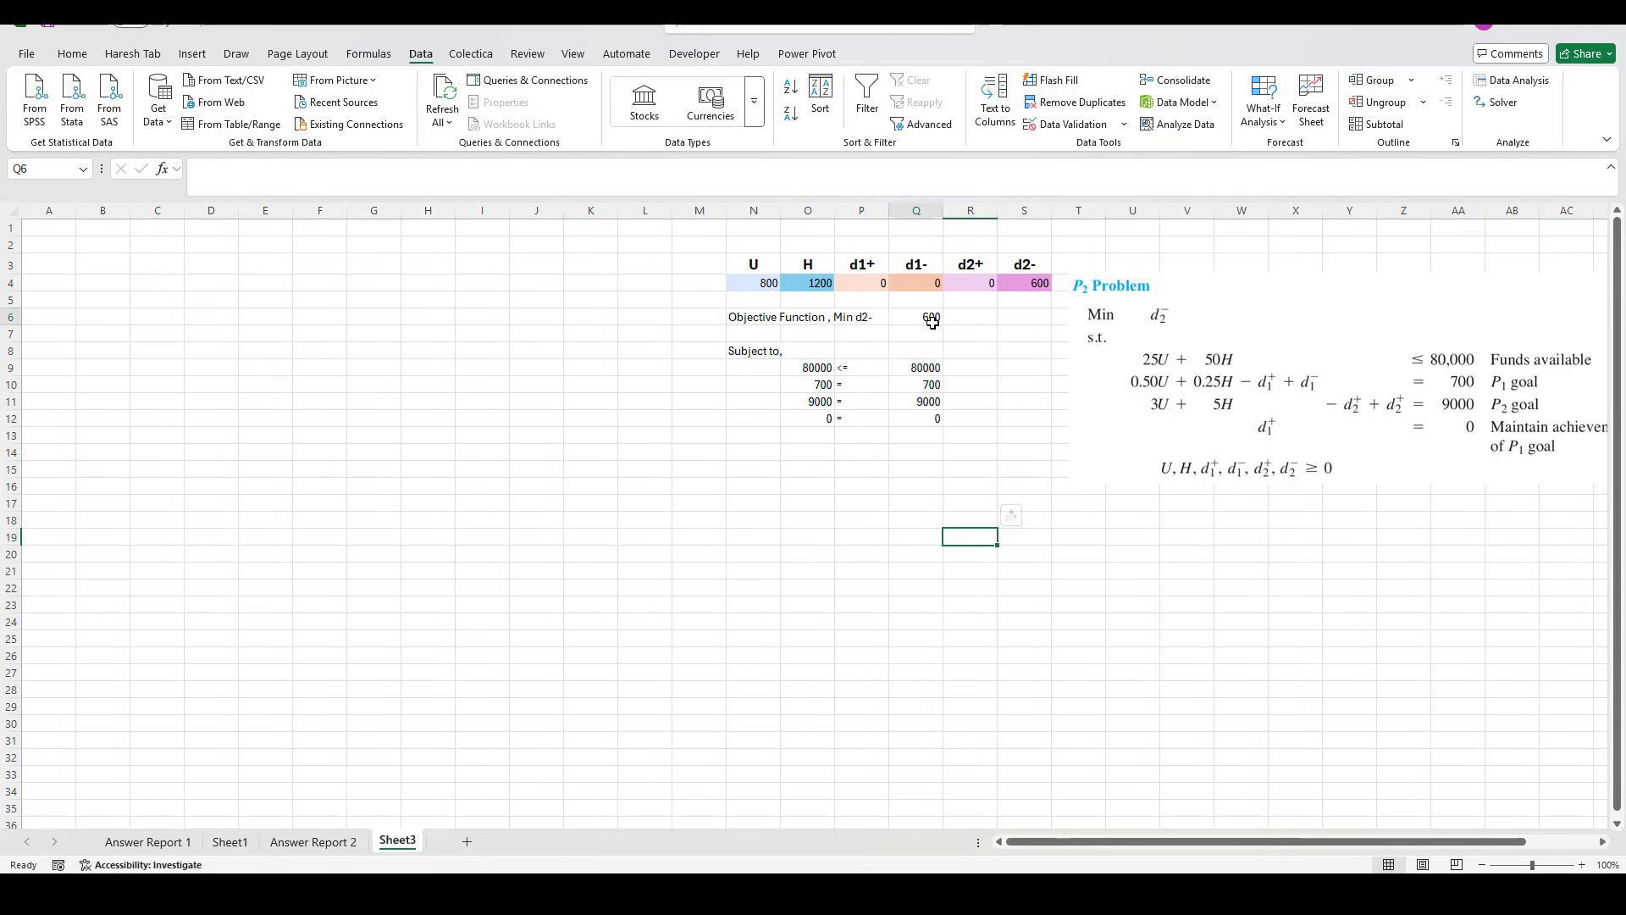
Start an answer block with the label "Ans:" in N18 and enter U with 800 in O18:P18.
left_click(762, 487)
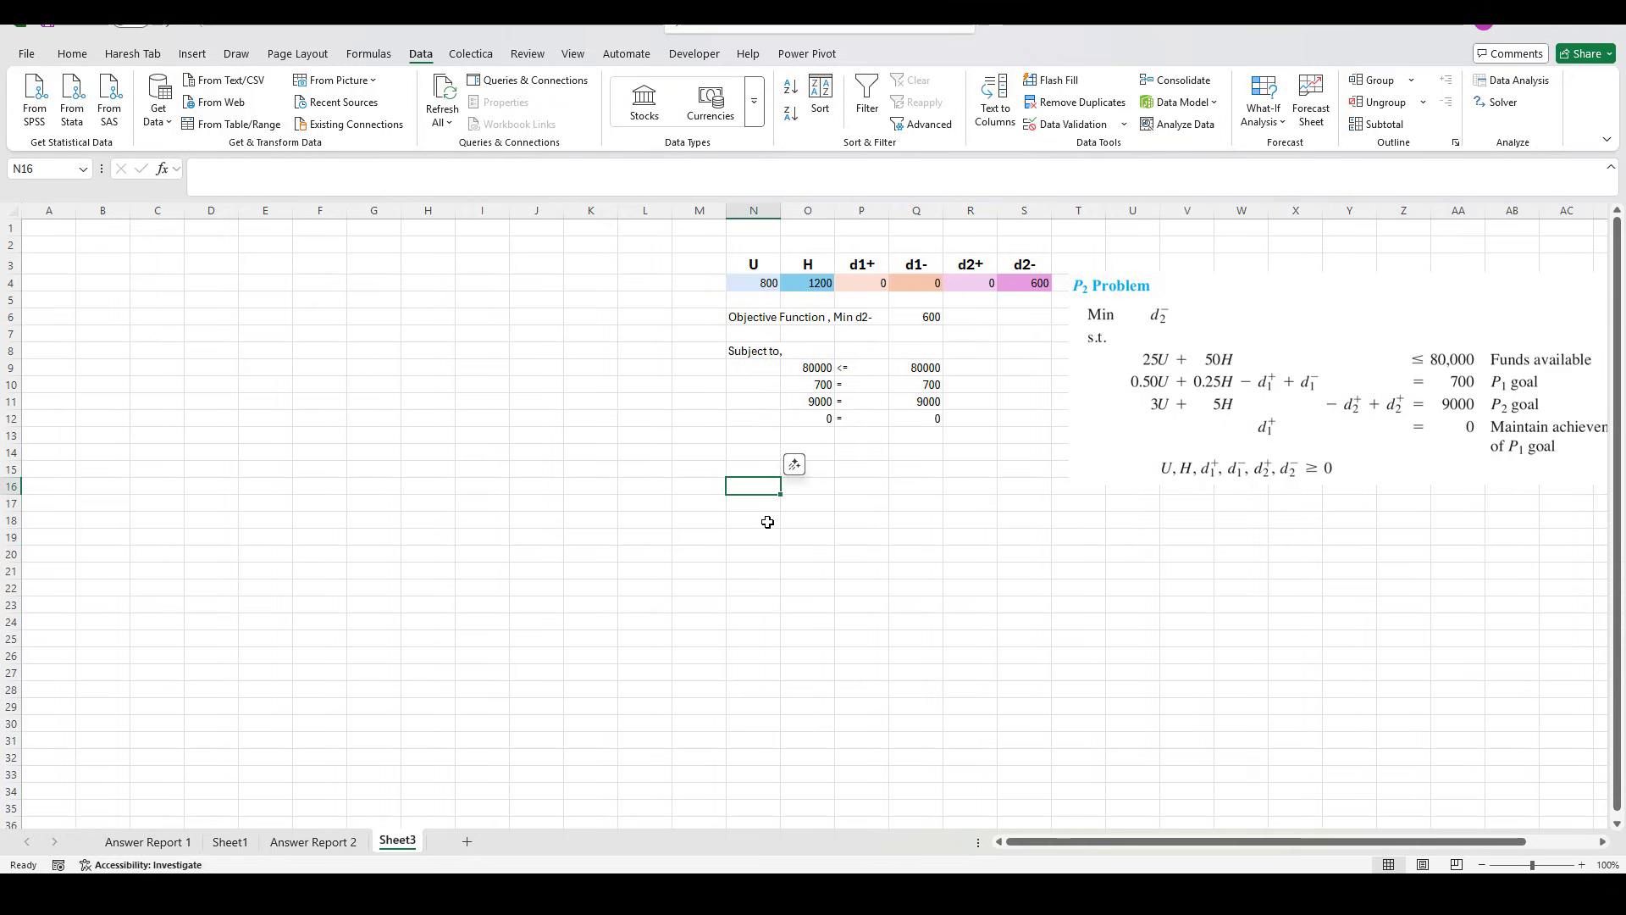
left_click(767, 522)
type("A")
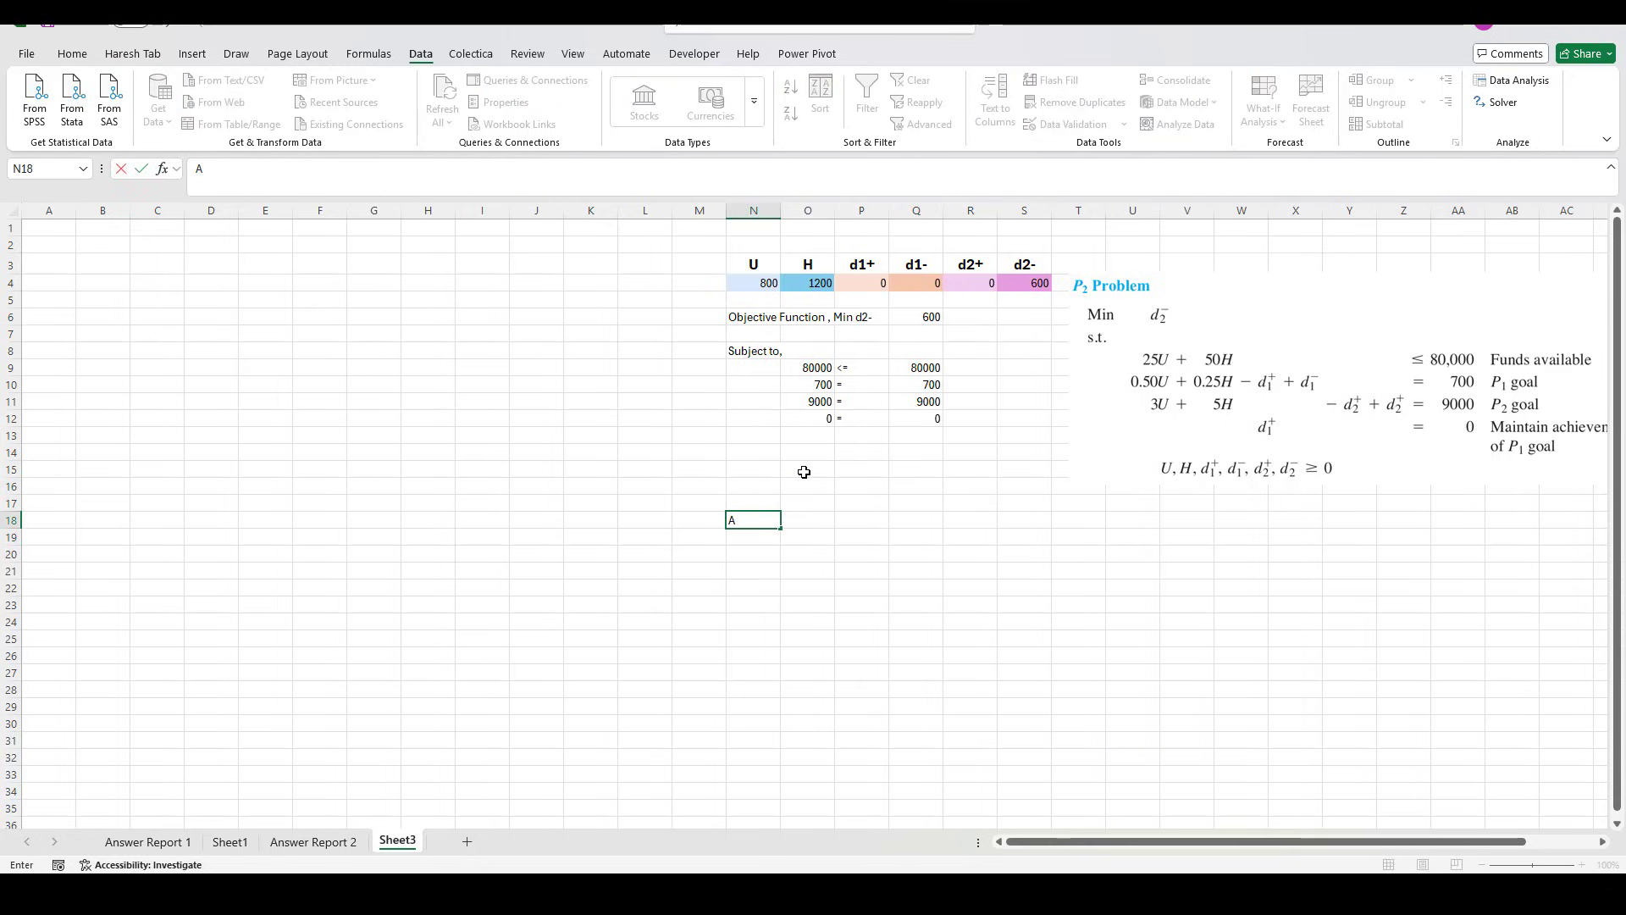
type("ns:")
key("Tab")
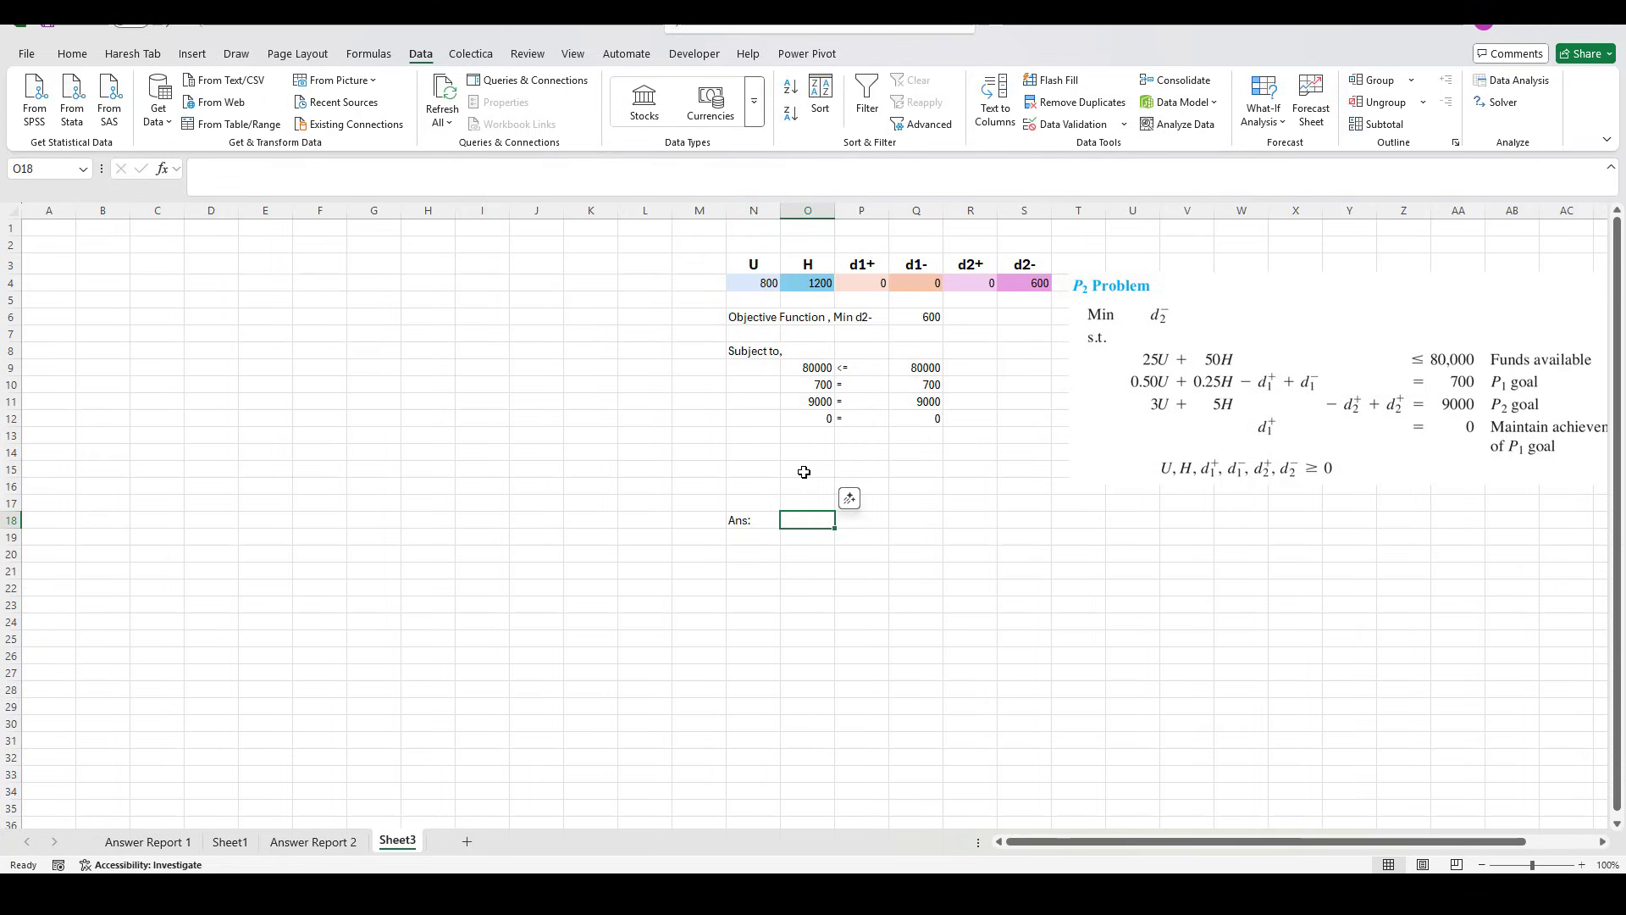
type("U")
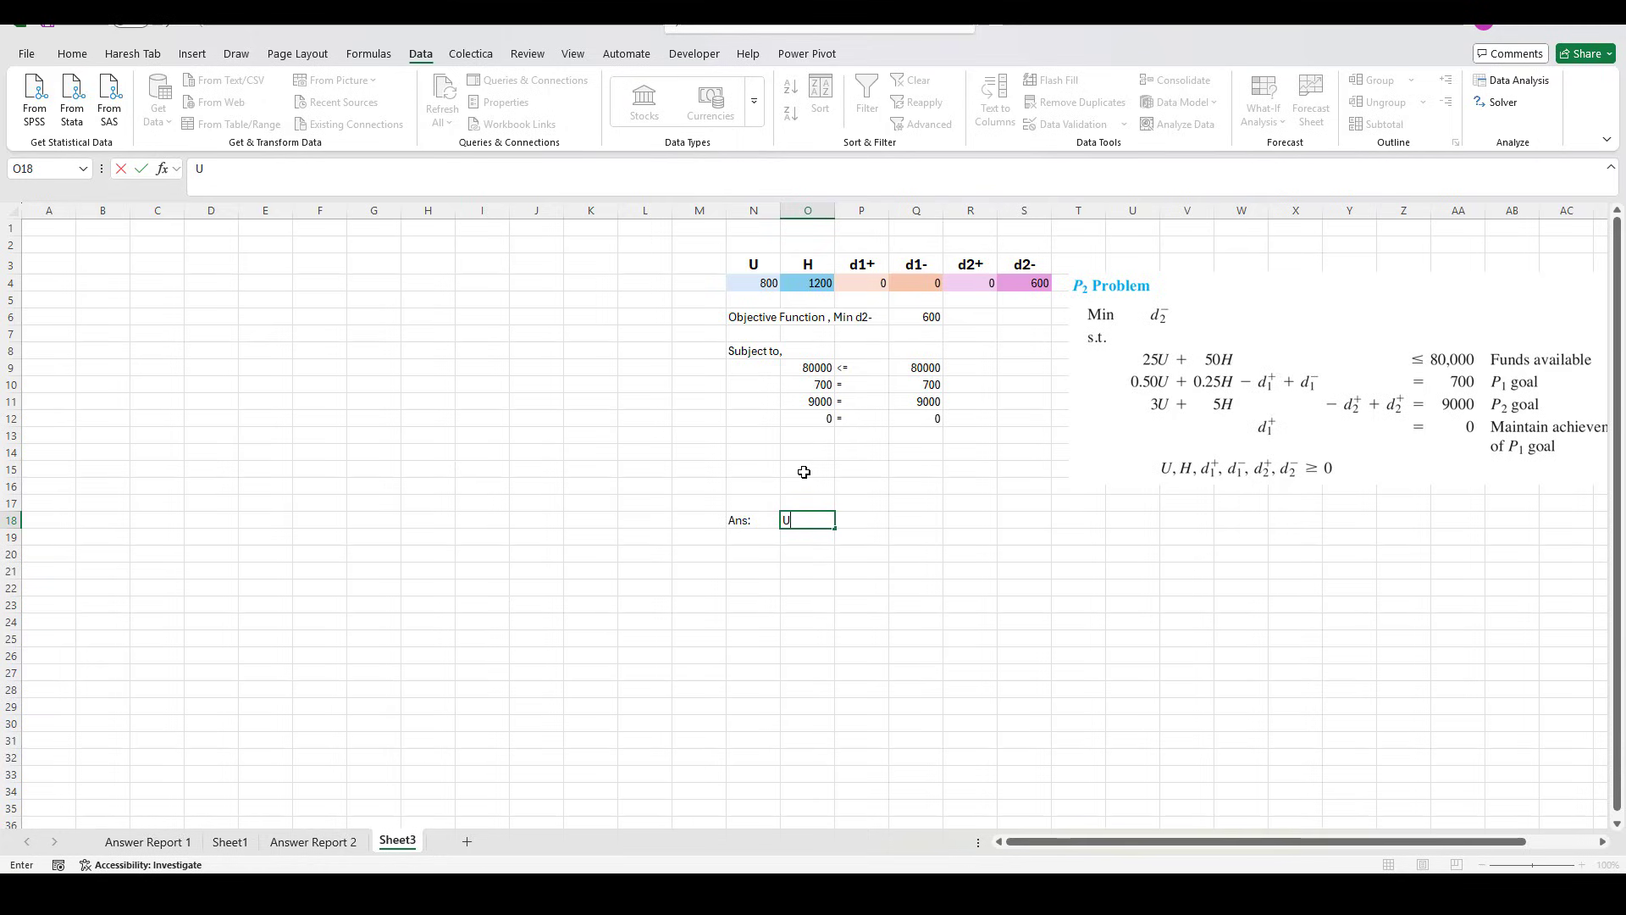
key("Tab")
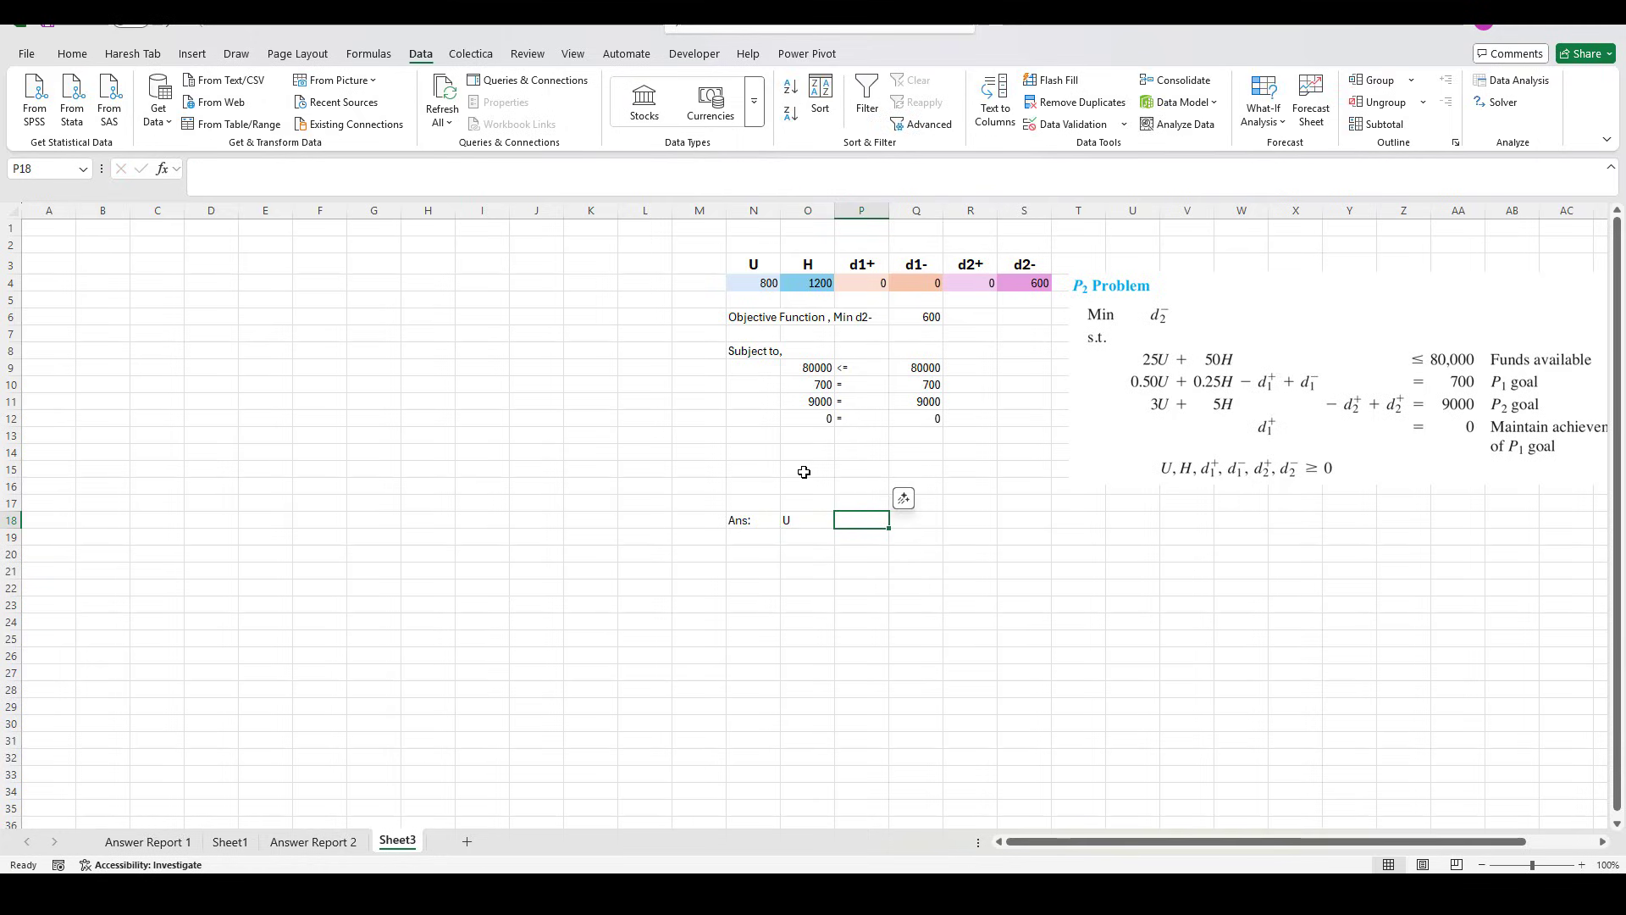
type("800")
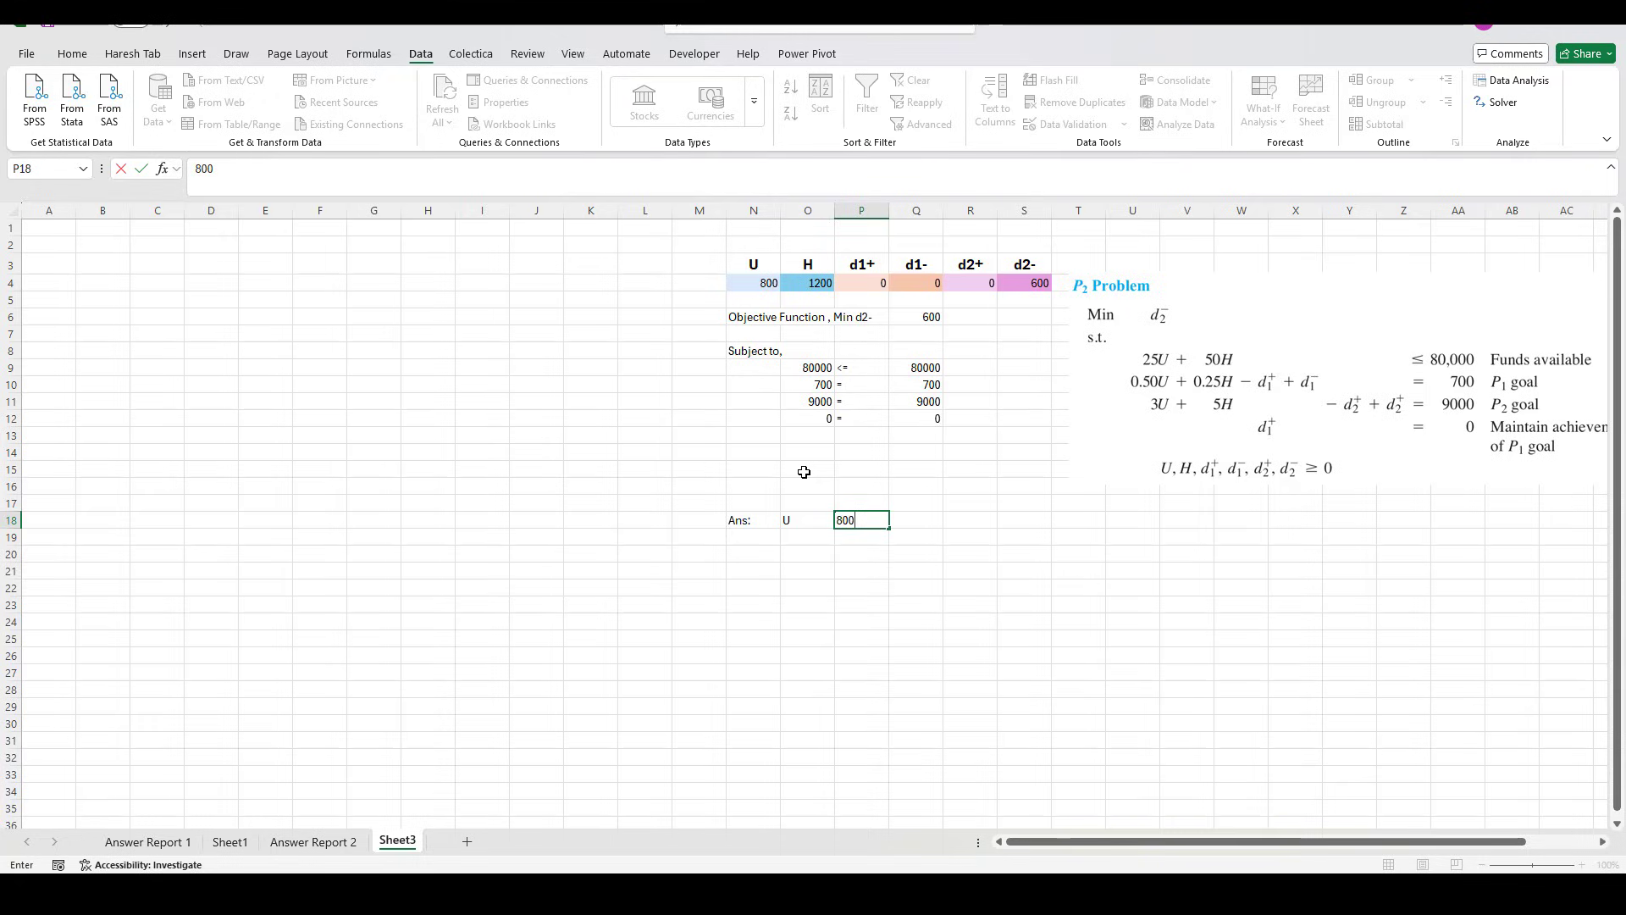
key("Return")
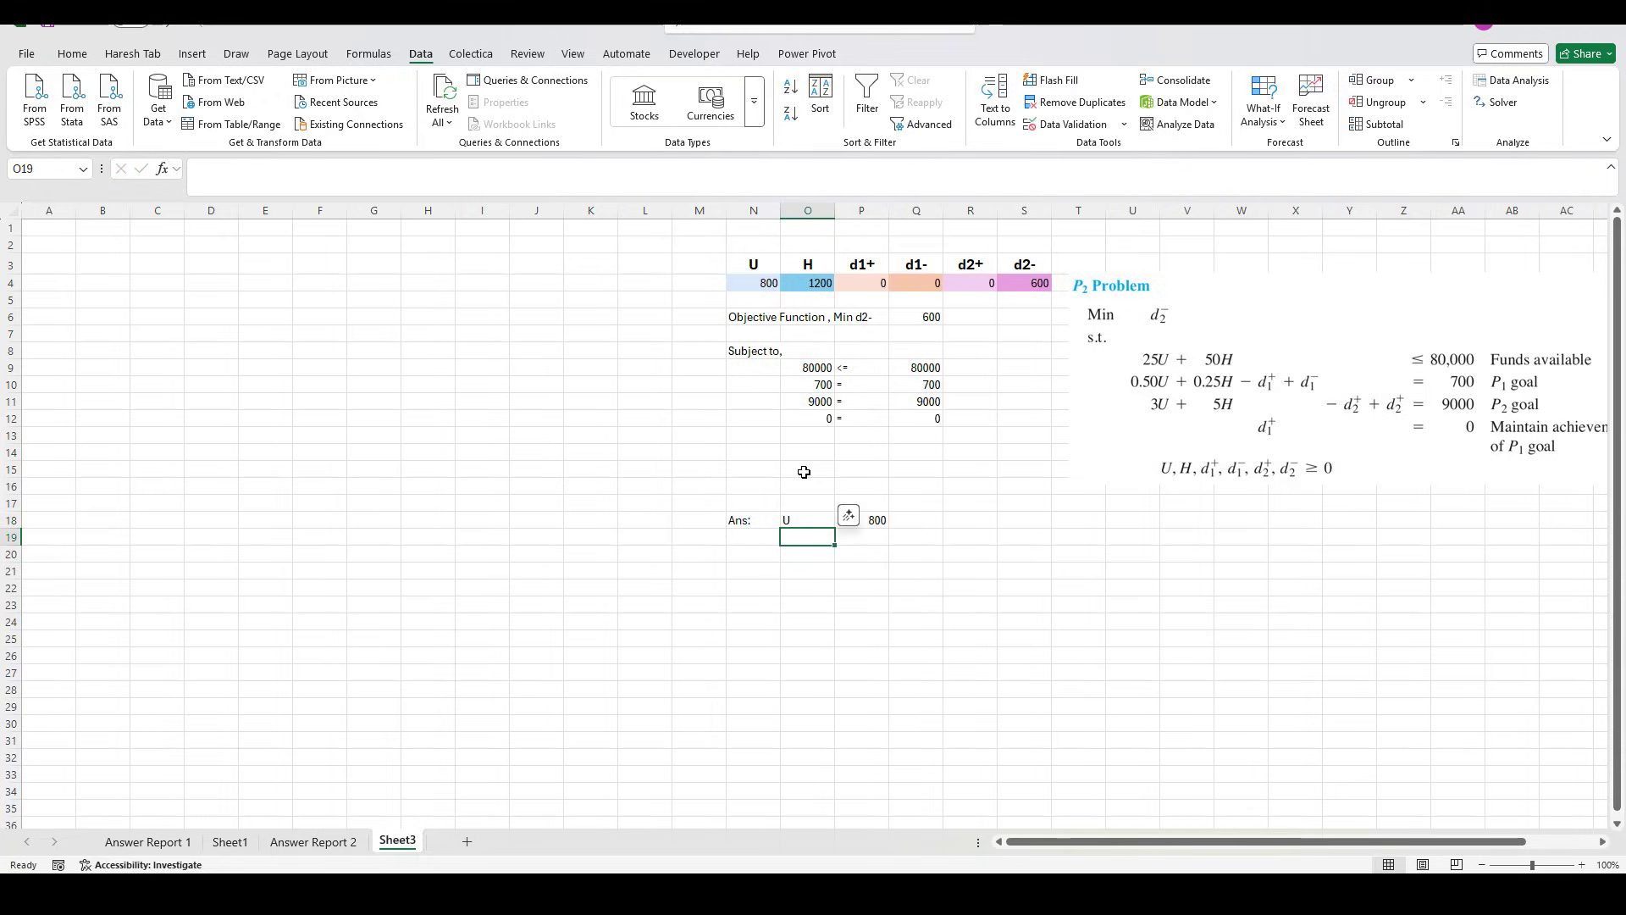
Add H with the value 1200 to the answer block in O19:P19.
type("H")
key("Up")
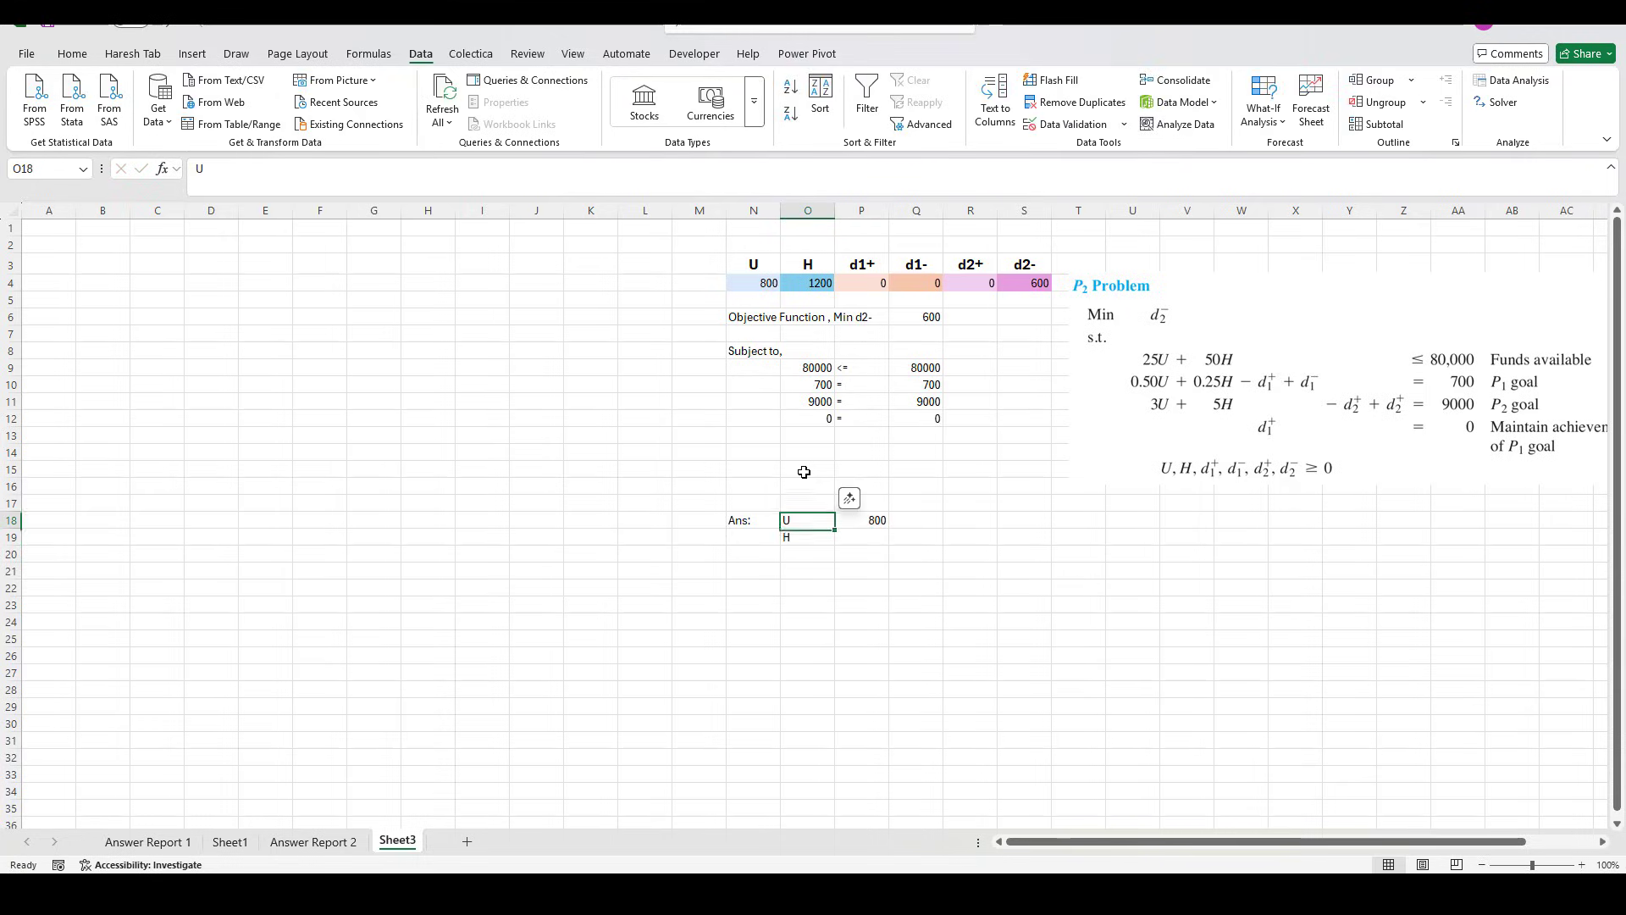
key("Right")
key("Down")
type("1")
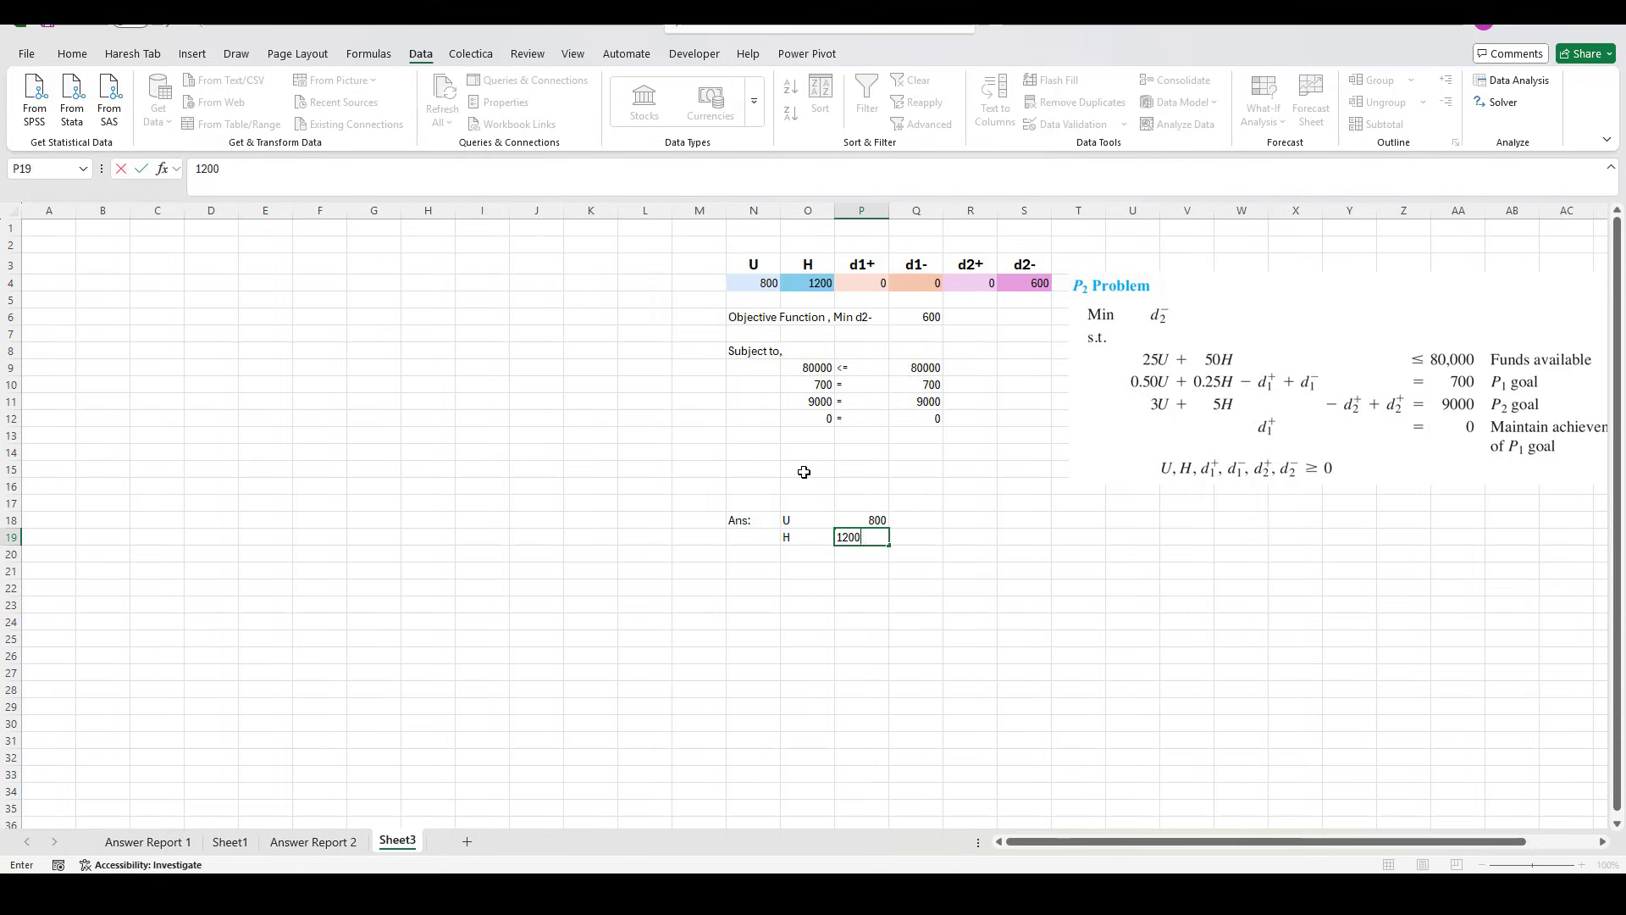
type("200")
key("Return")
key("Left")
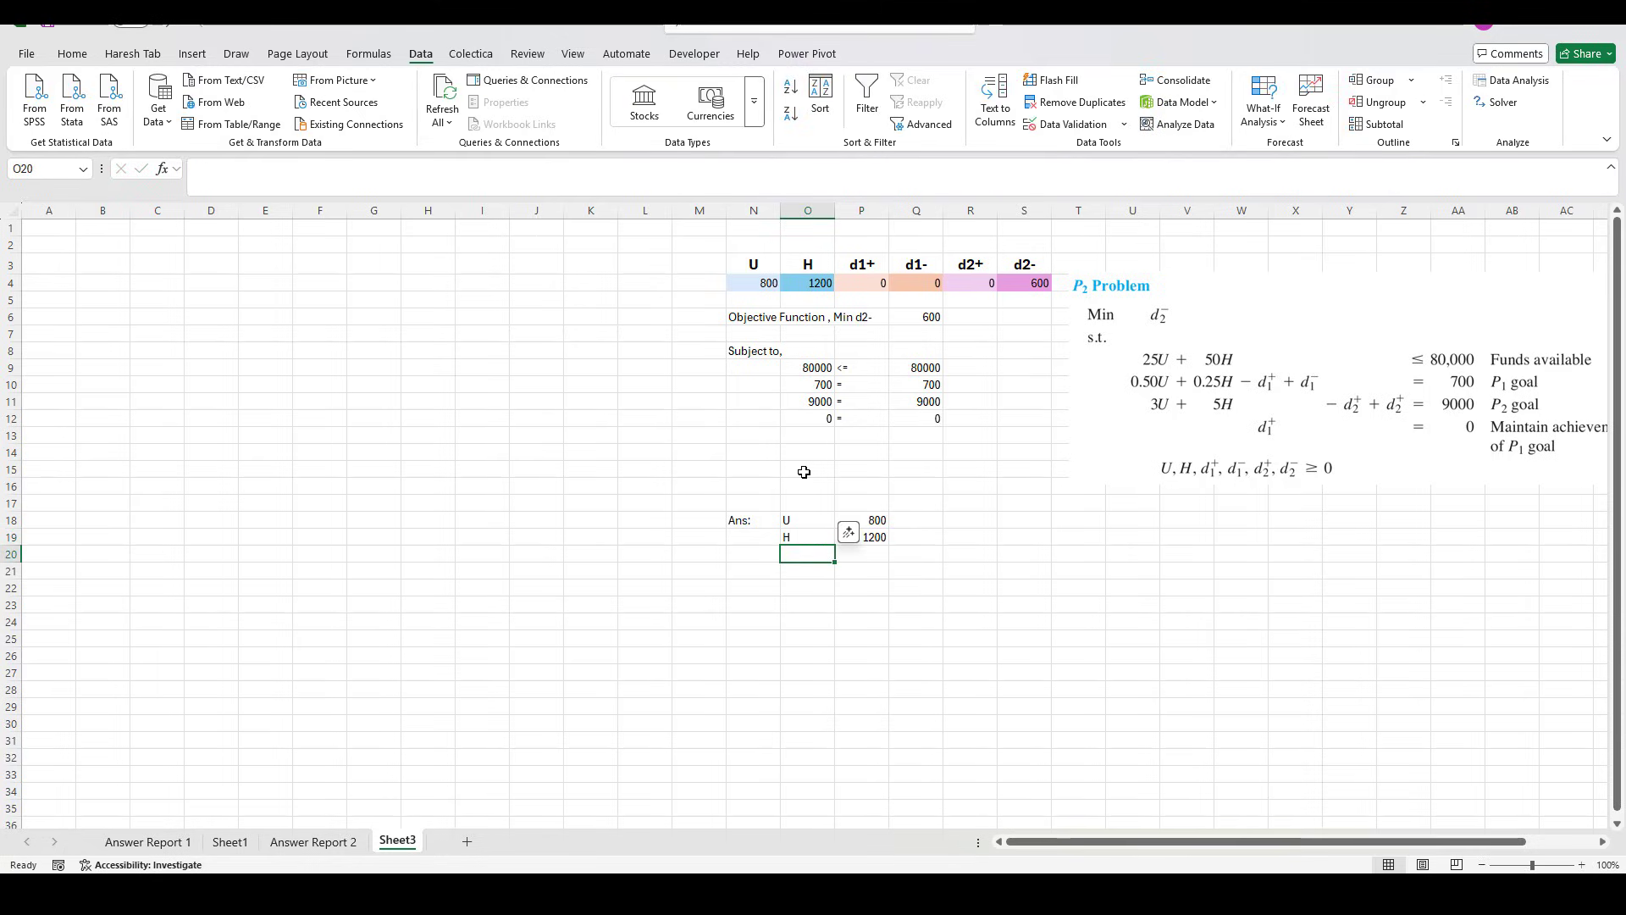
List d1+ and d1- in O20:O21 of the answer block, each with the value 0 beside it.
type("d1+")
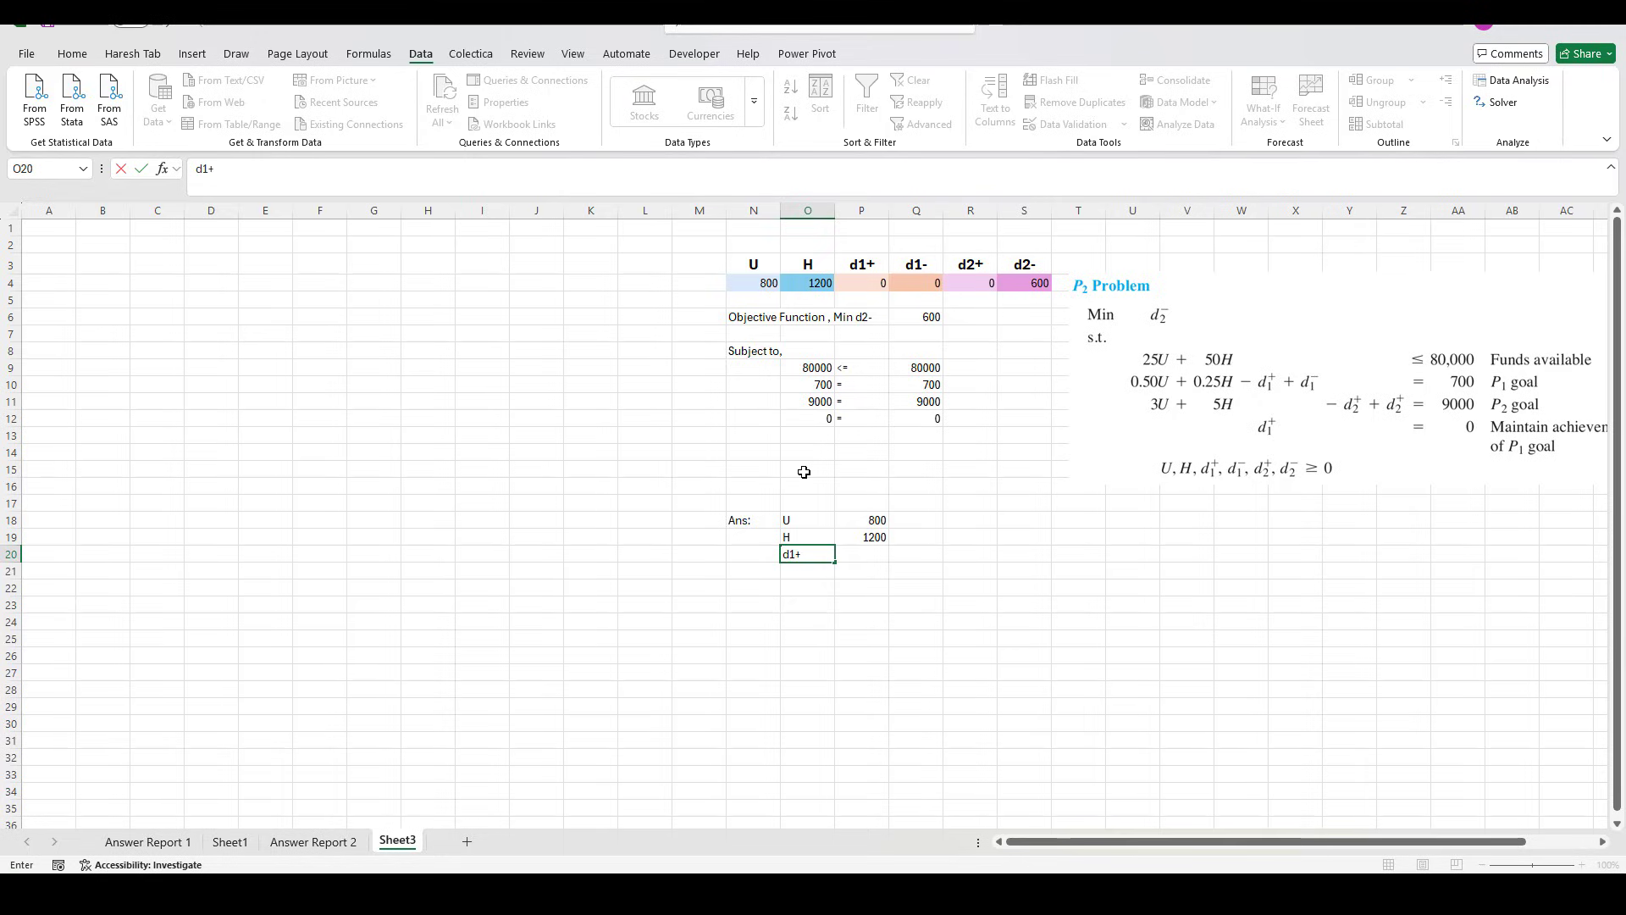
key("Right")
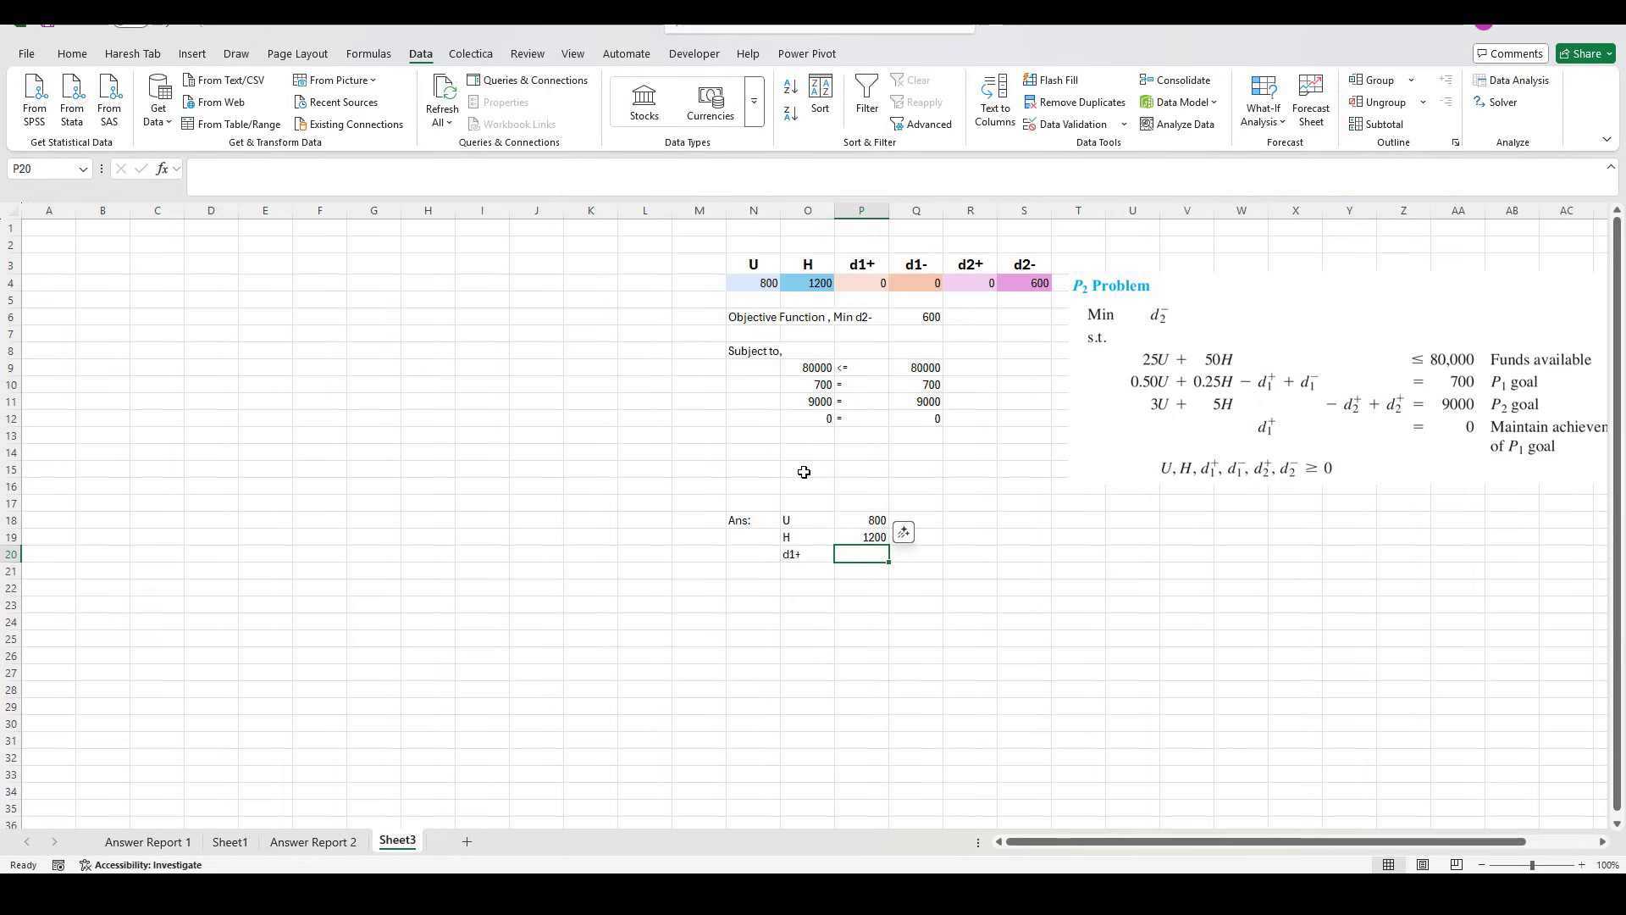
type("0")
key("Return")
key("Left")
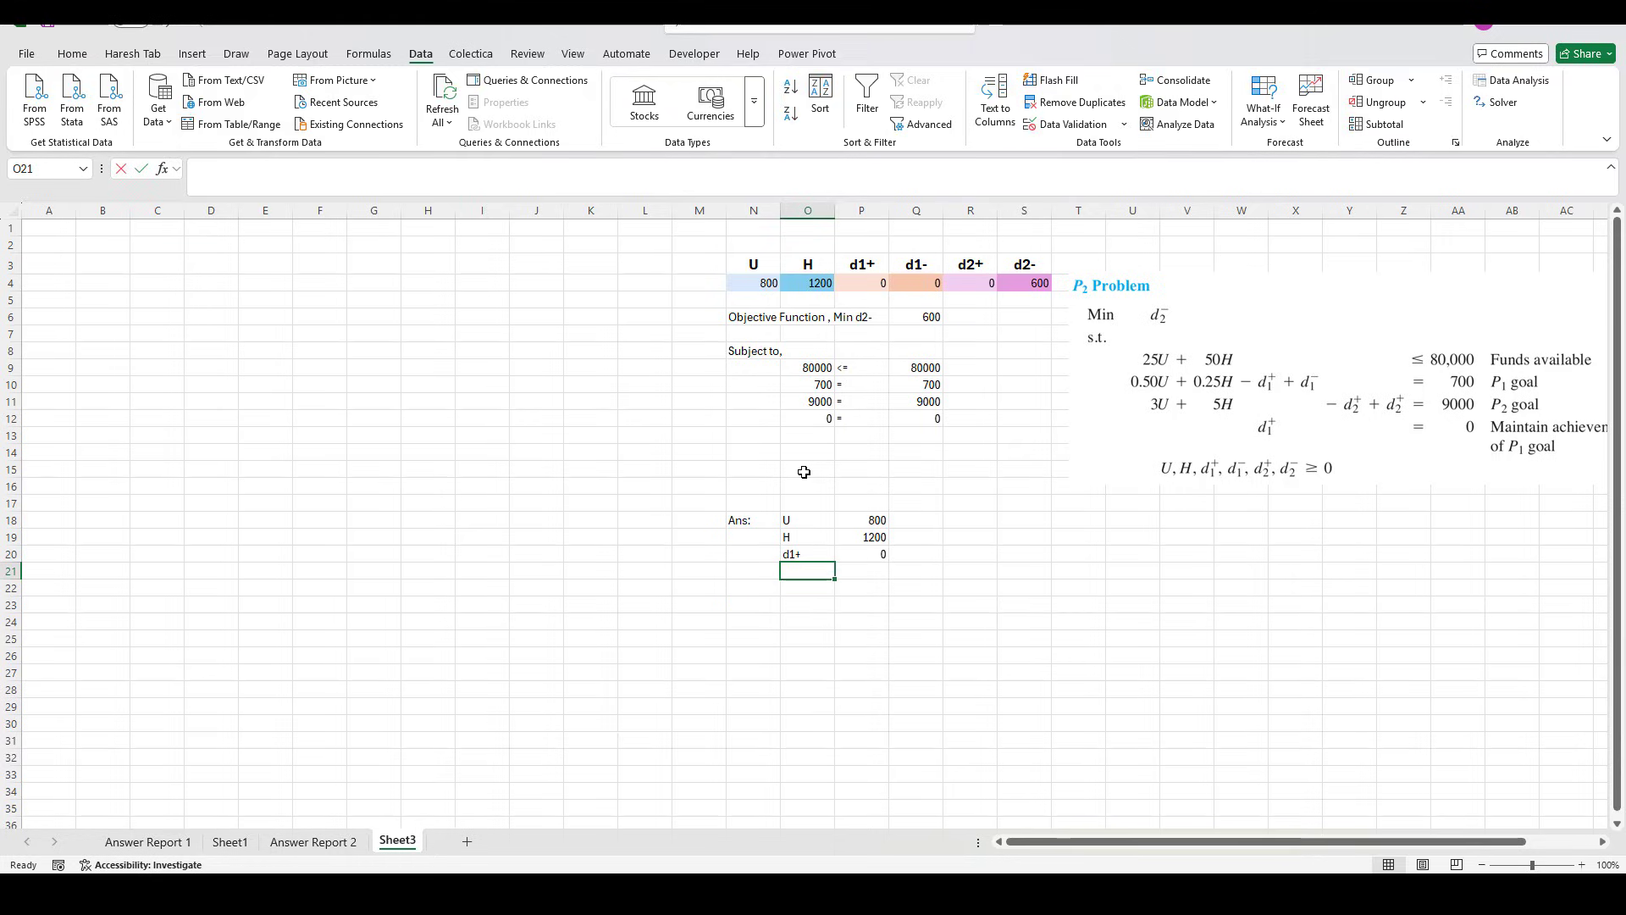
type("d1-")
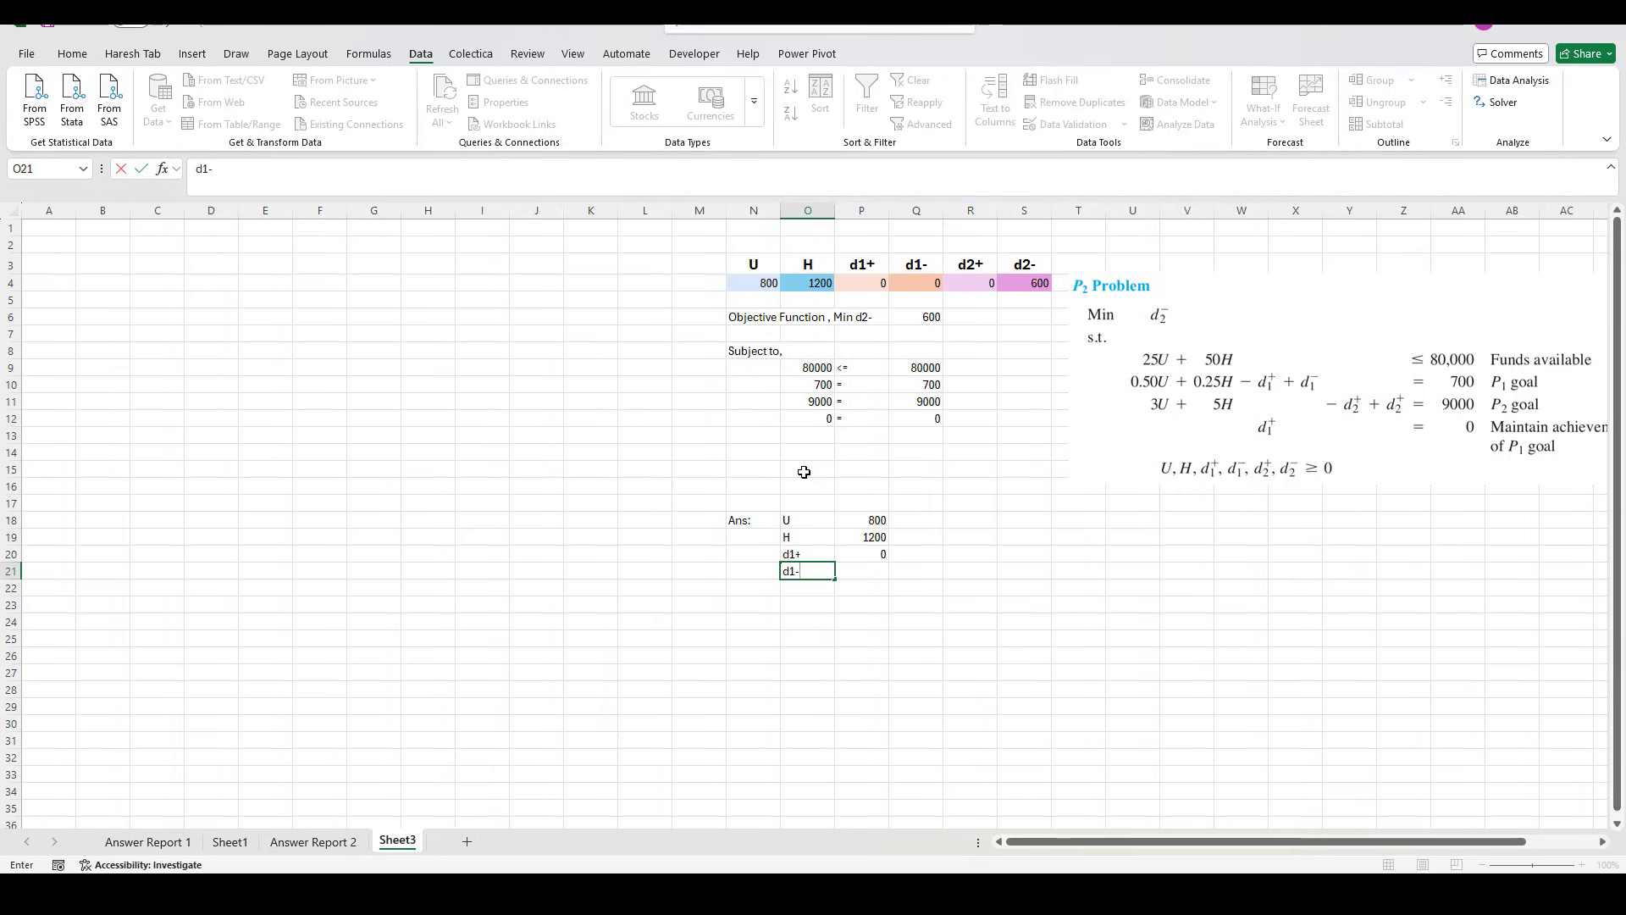
key("Right")
type("0")
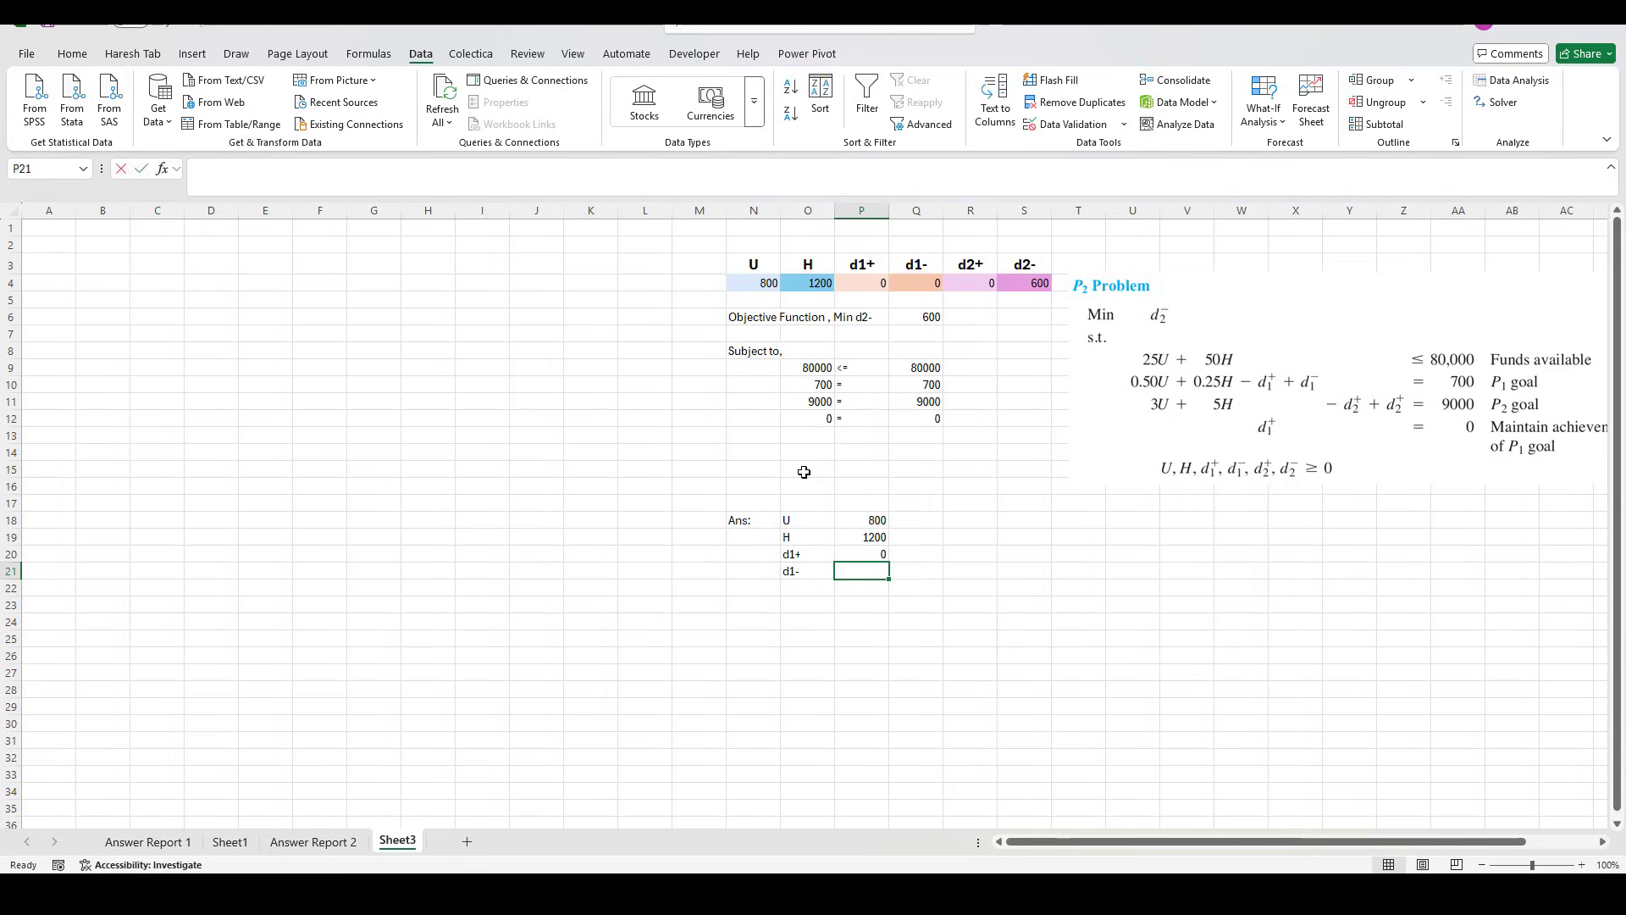
key("Return")
key("Left")
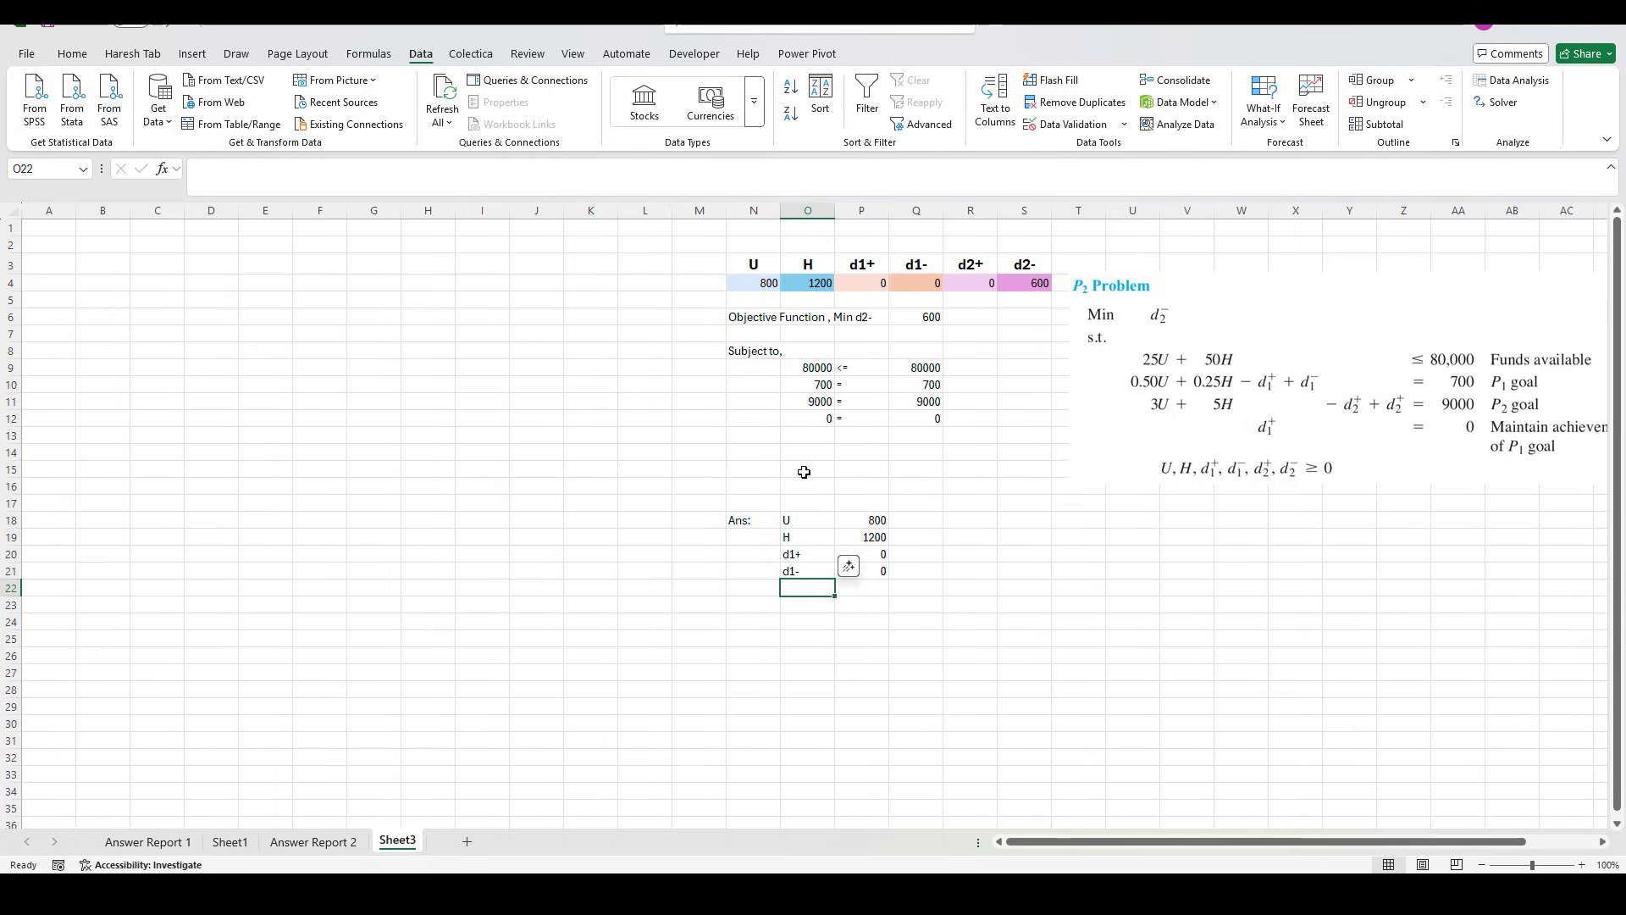
Complete the answer block with d2+ as 0 in row 22 and d2- as 600 in row 23.
type("d2+")
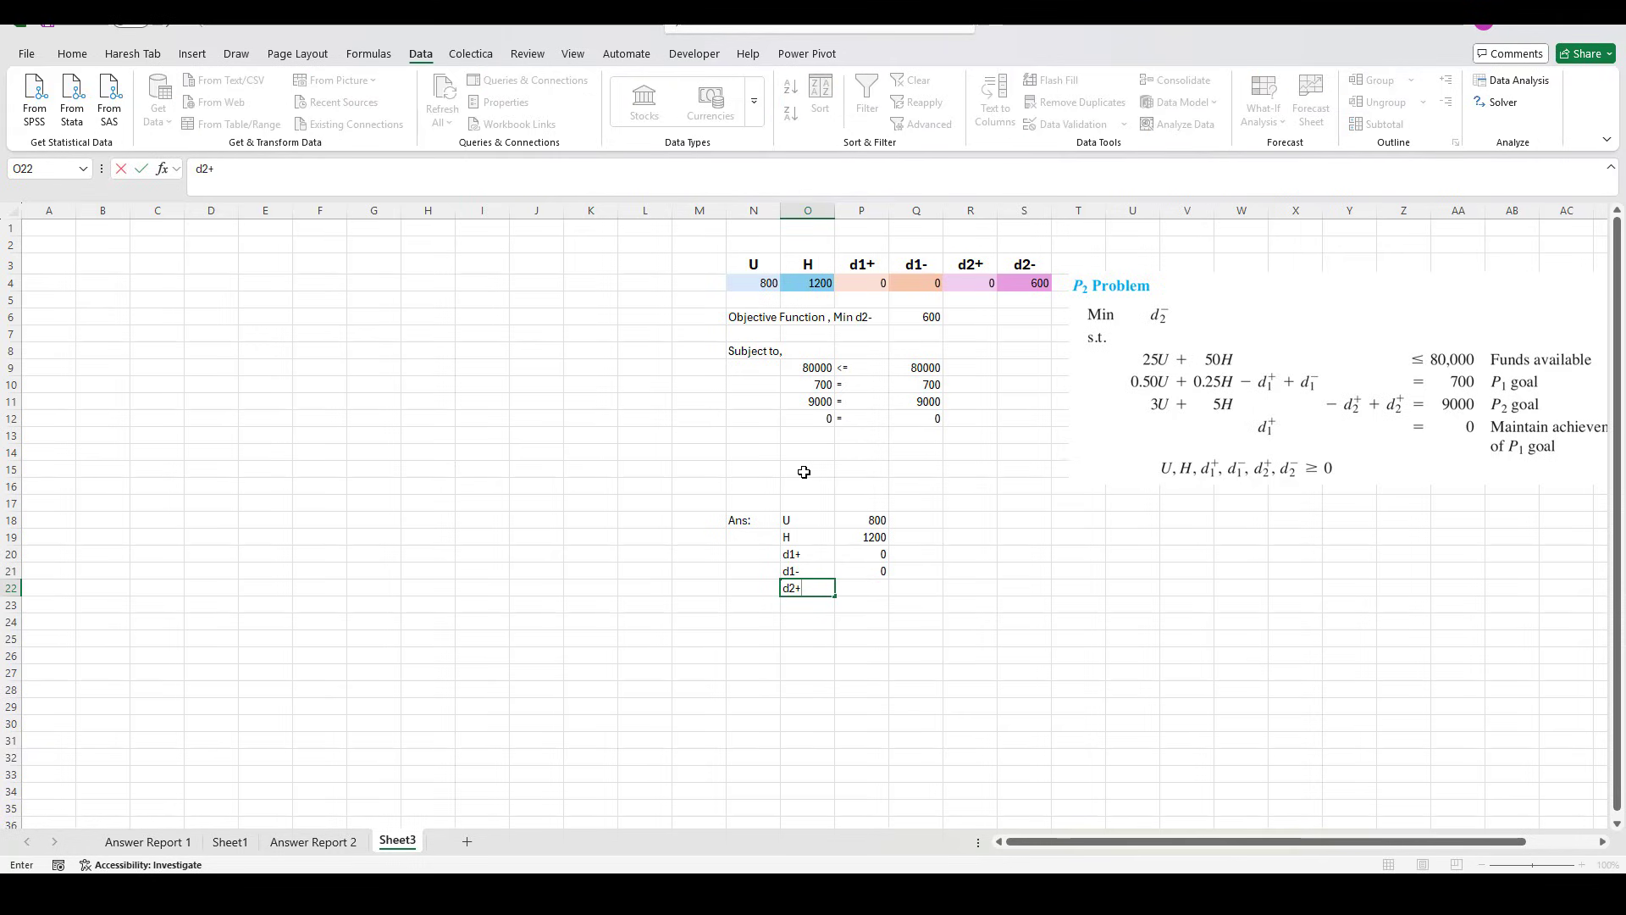
key("Right")
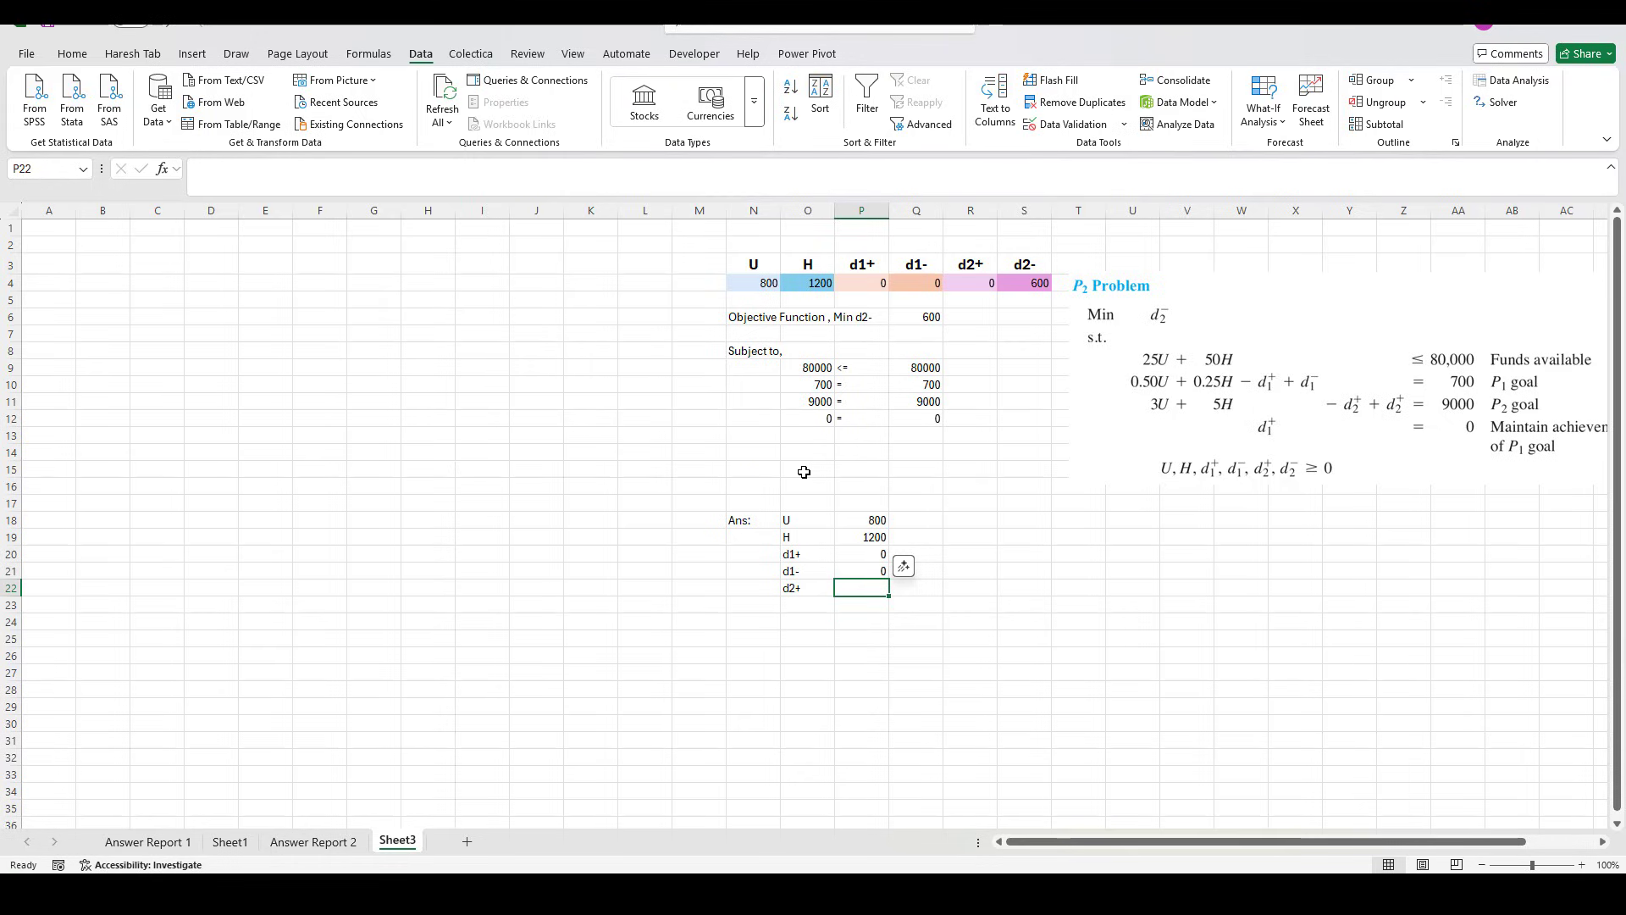
type("0")
key("Return")
key("Left")
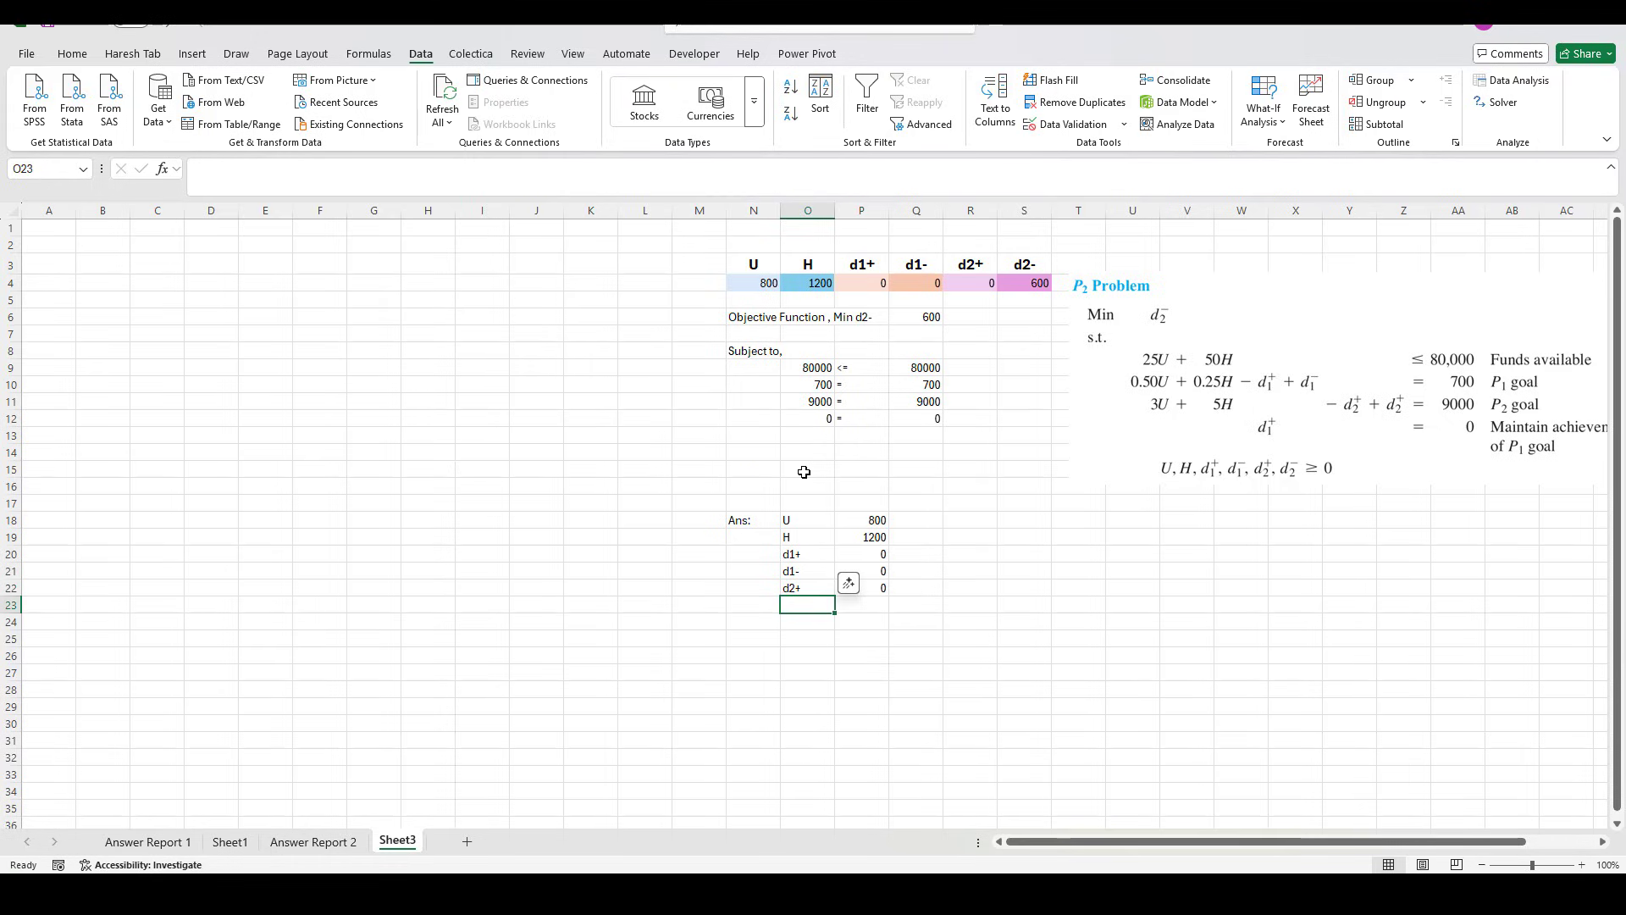
type("d2")
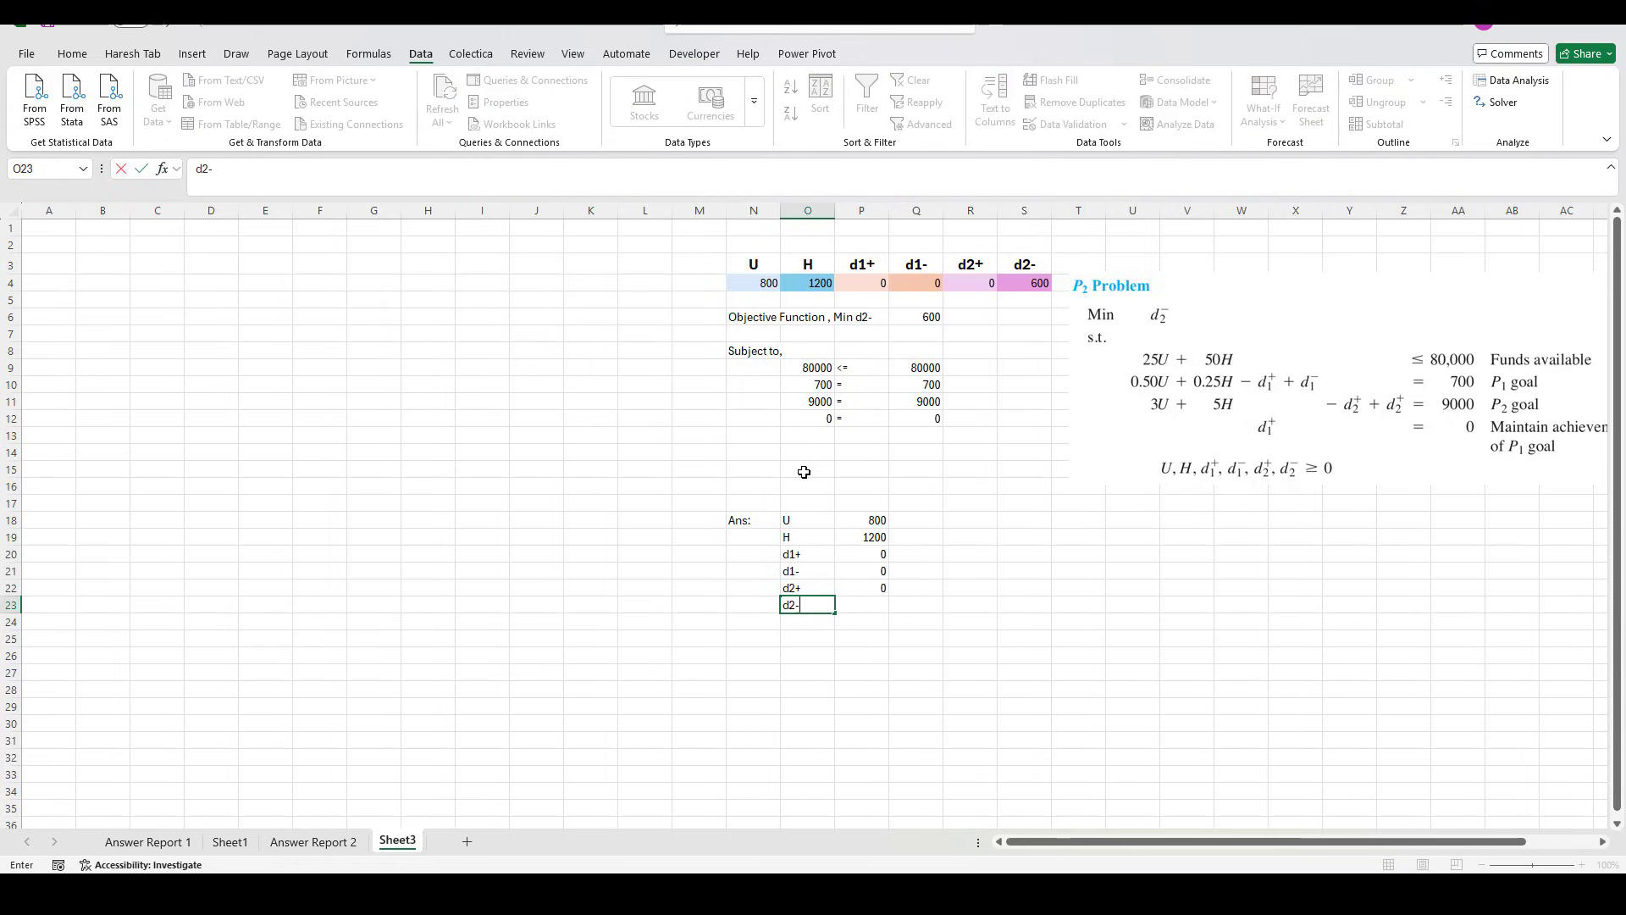
type("-")
key("Right")
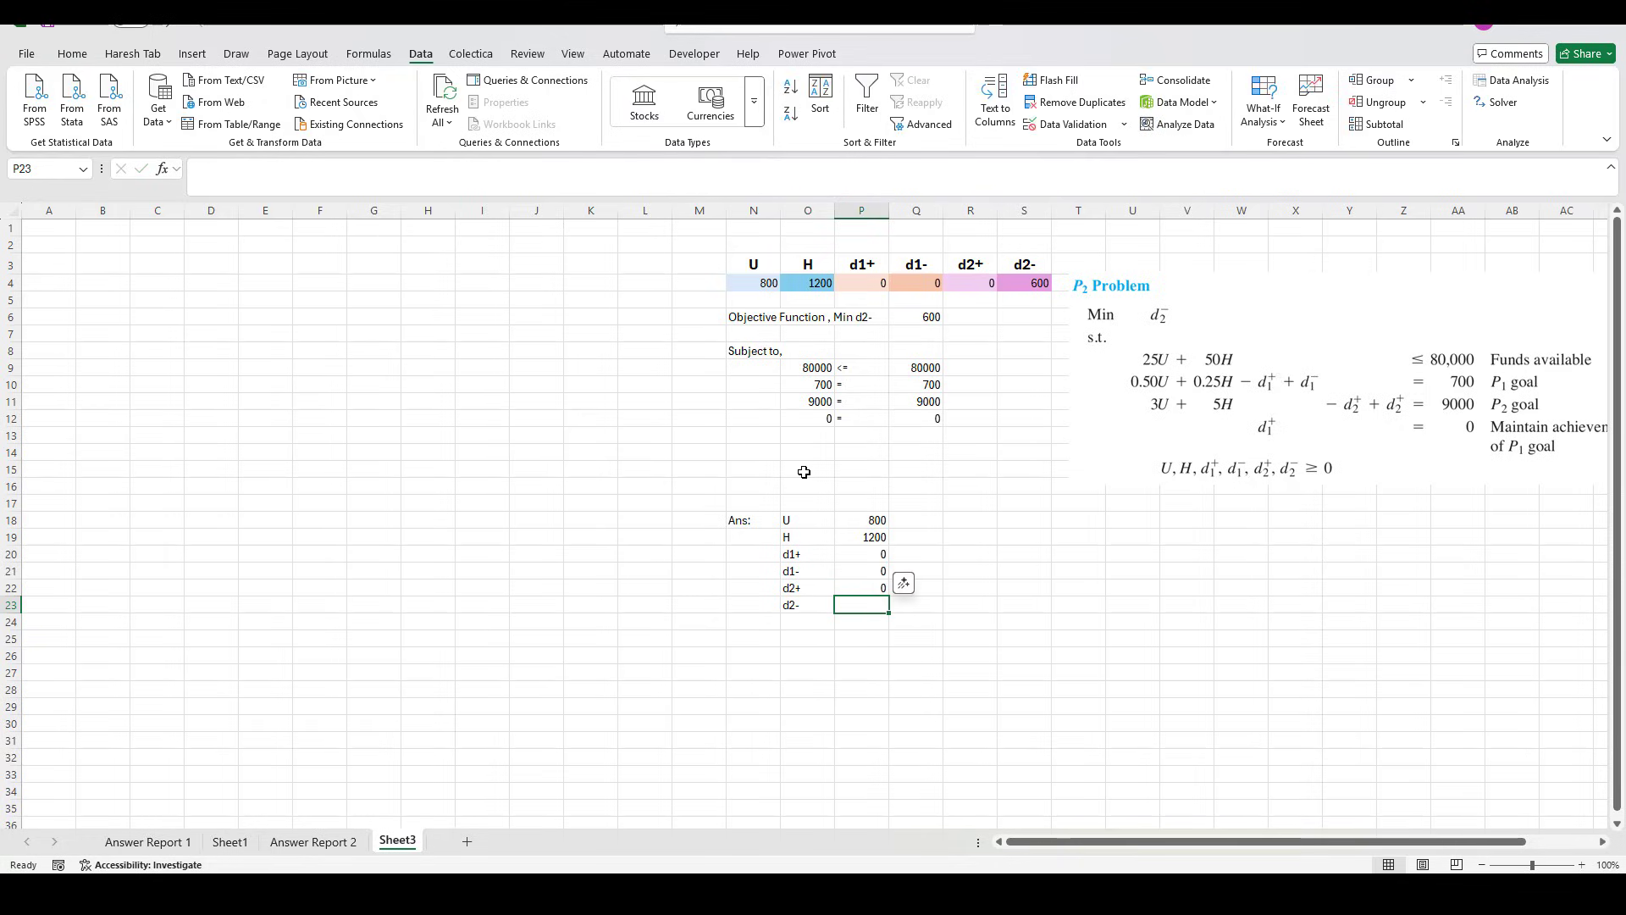
type("600")
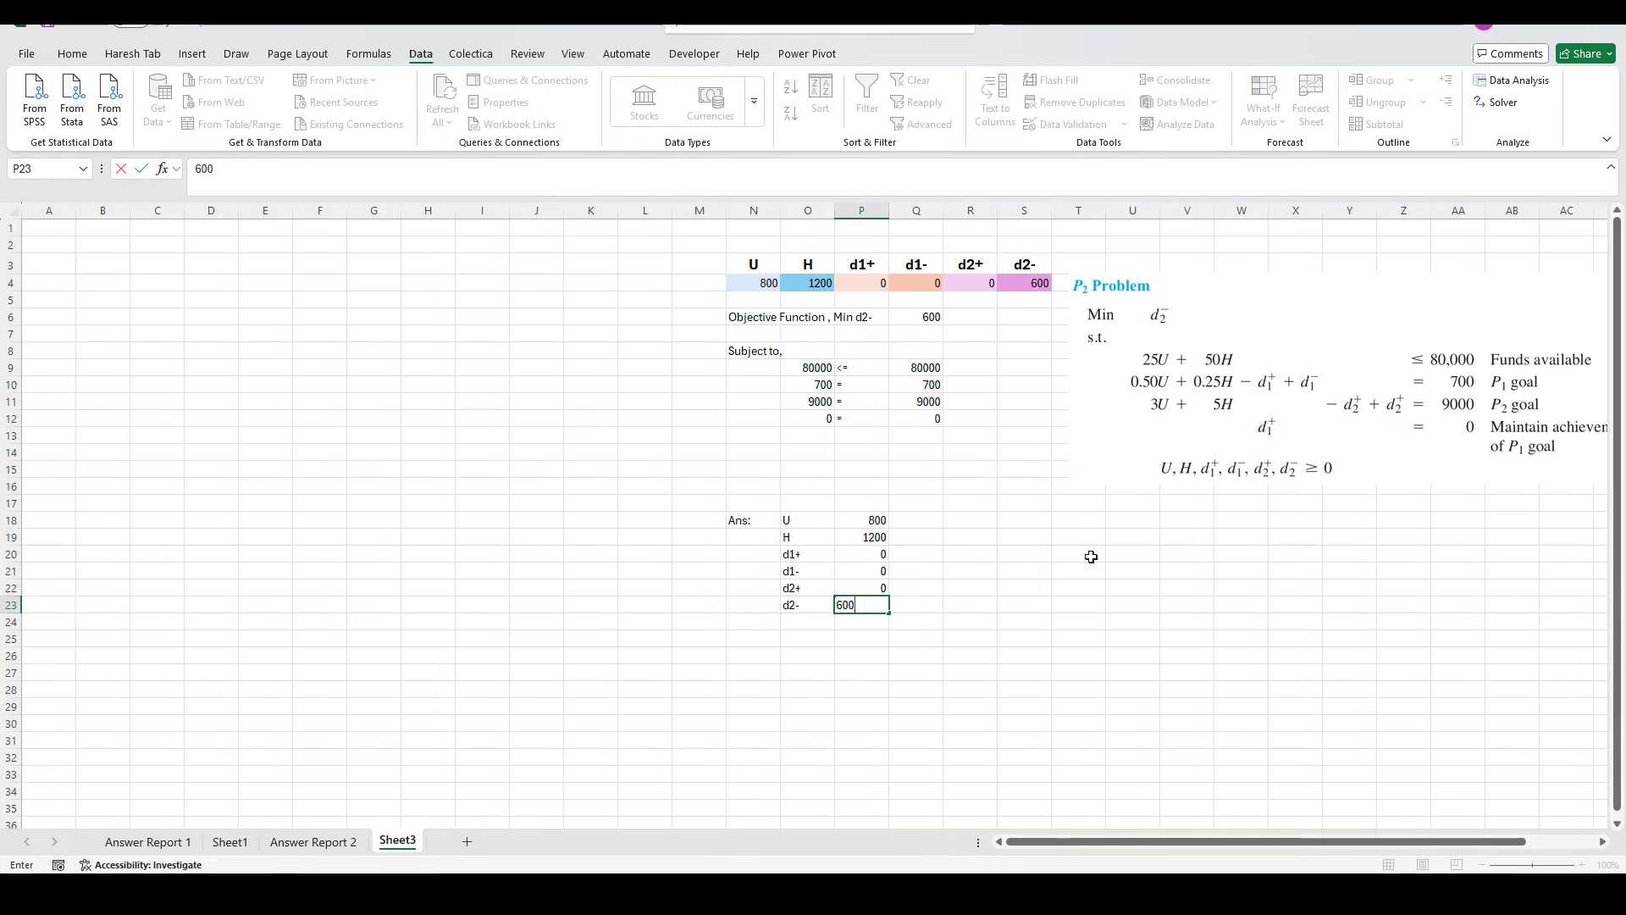
left_click(1075, 704)
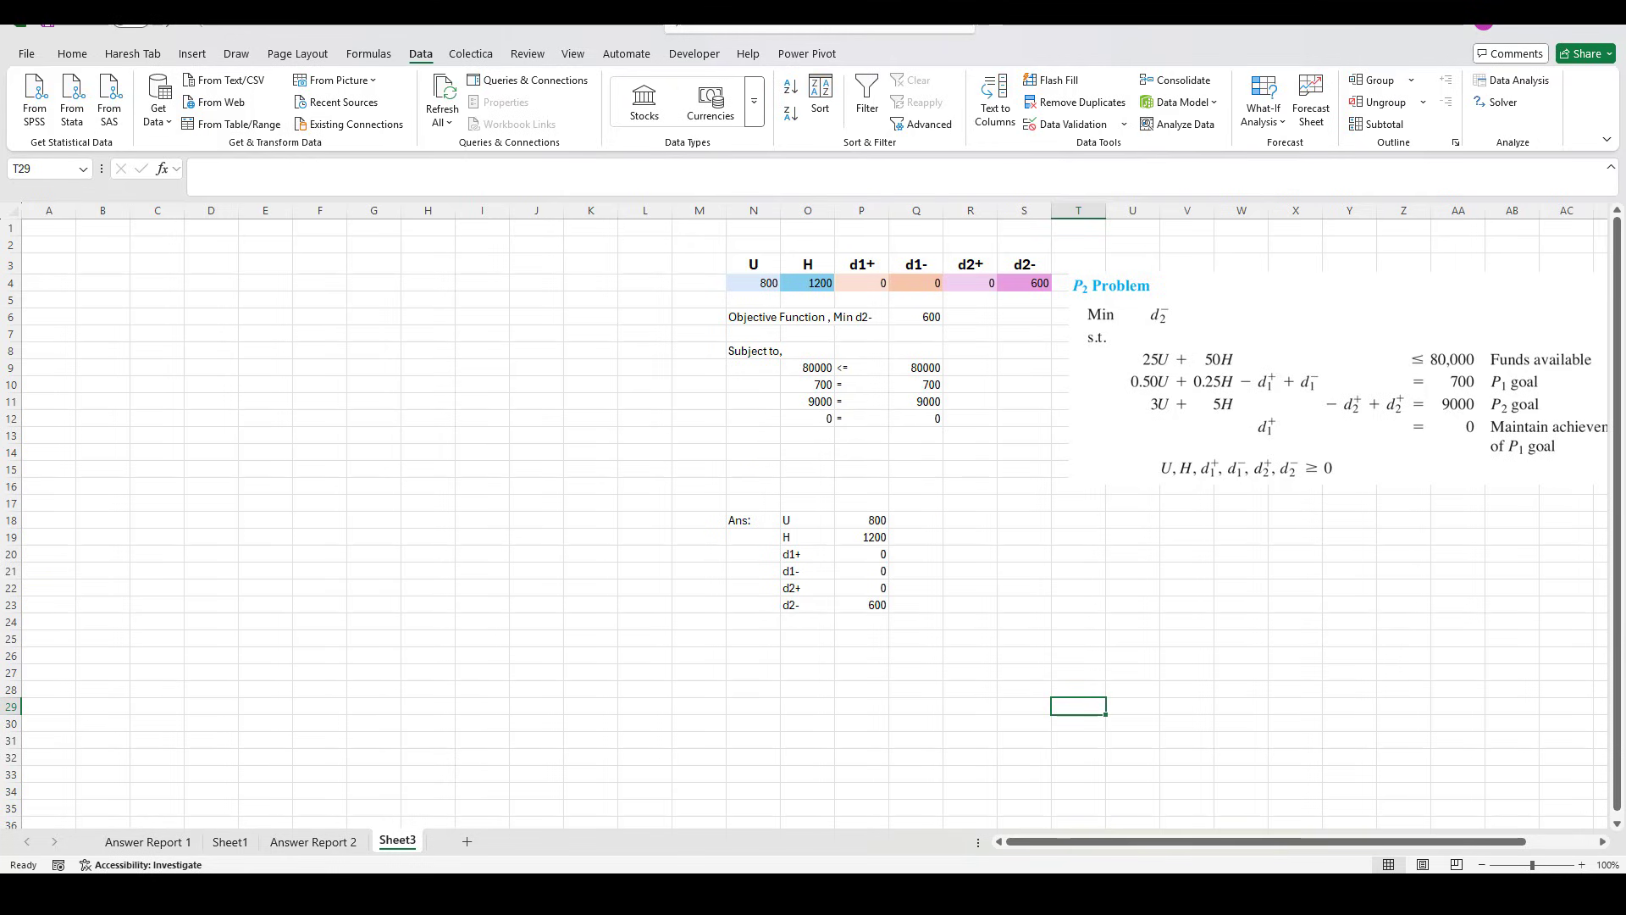
Review the goals and decision variable definitions on Sheet1 against the P2 solution on Sheet3 and in Answer Report 2.
left_click(231, 842)
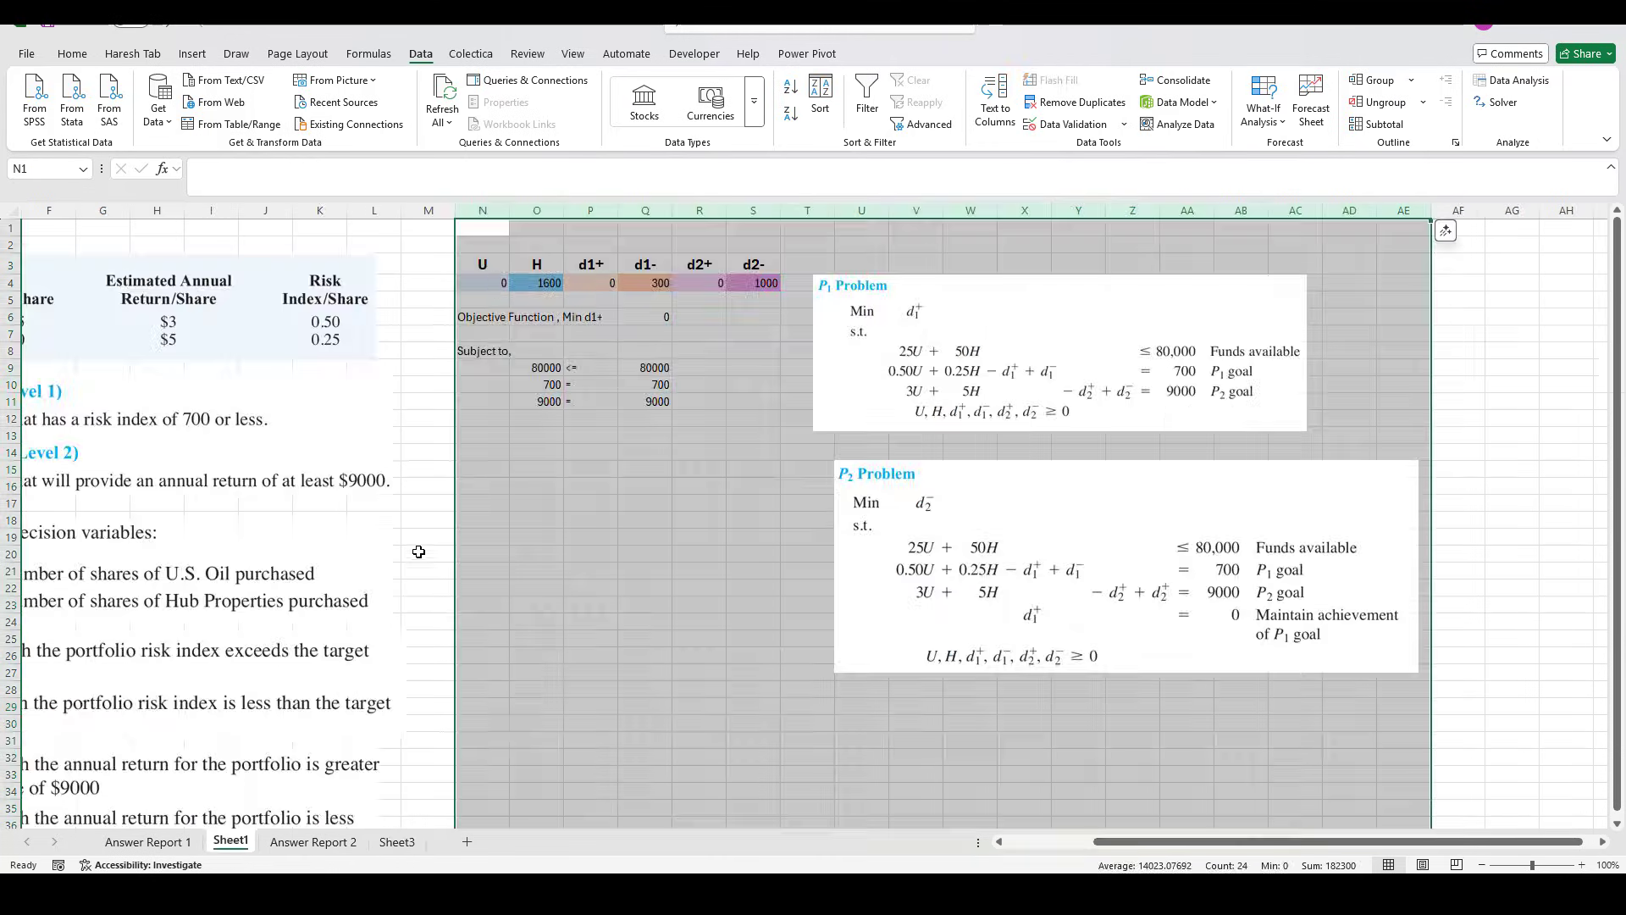
left_click_drag(1126, 840, 1000, 860)
scroll(269, 642, "down", 3)
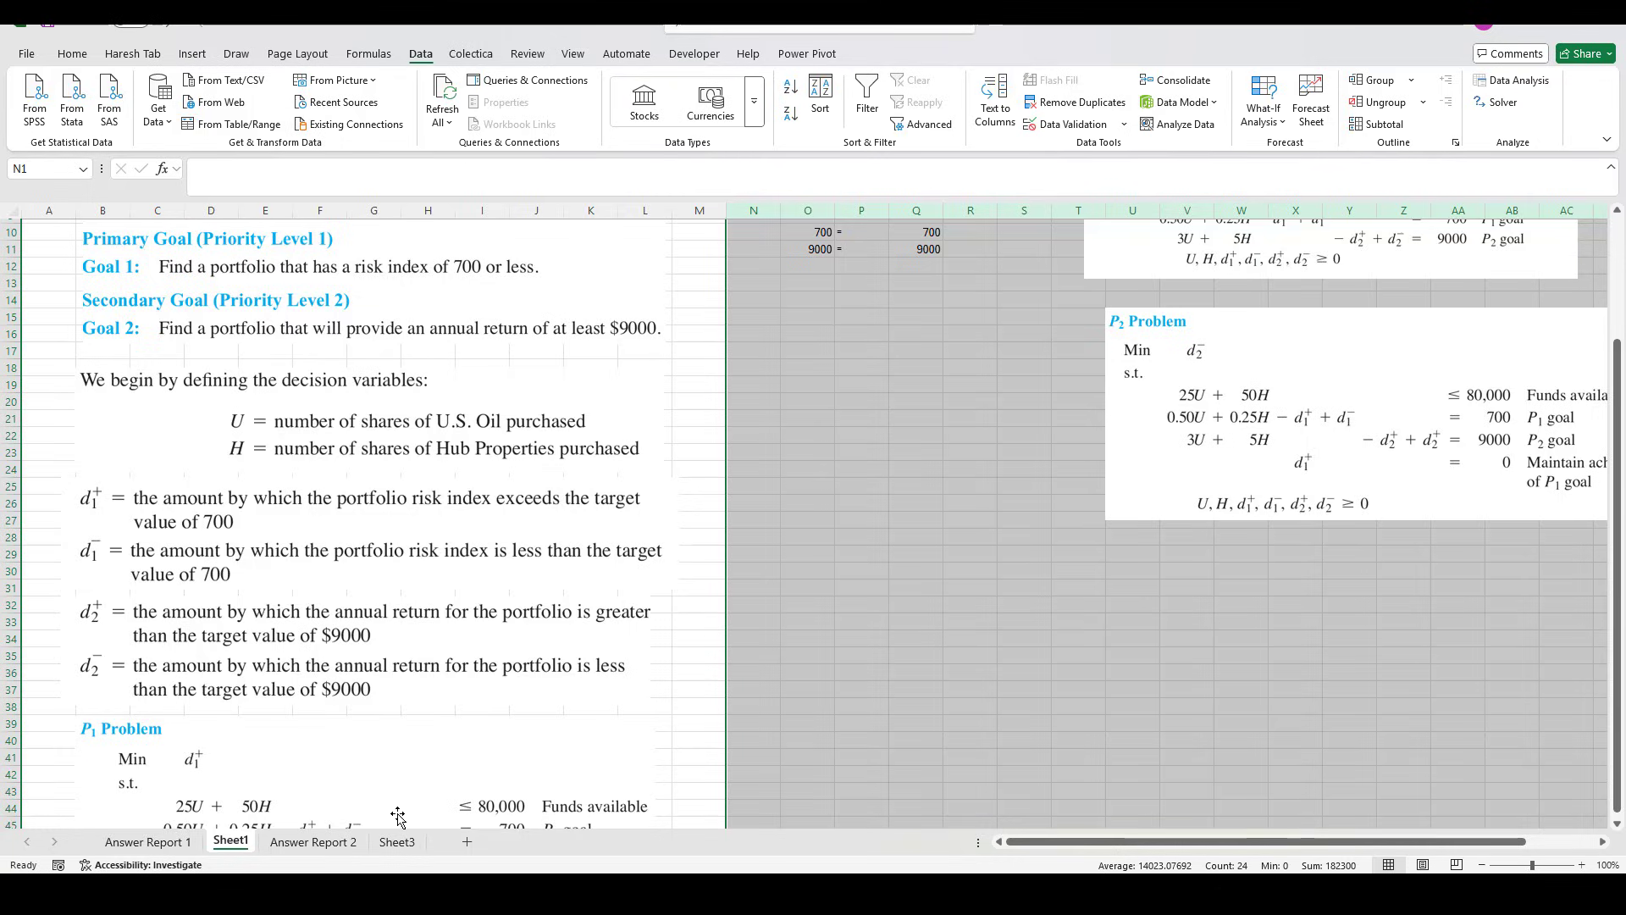
left_click(396, 842)
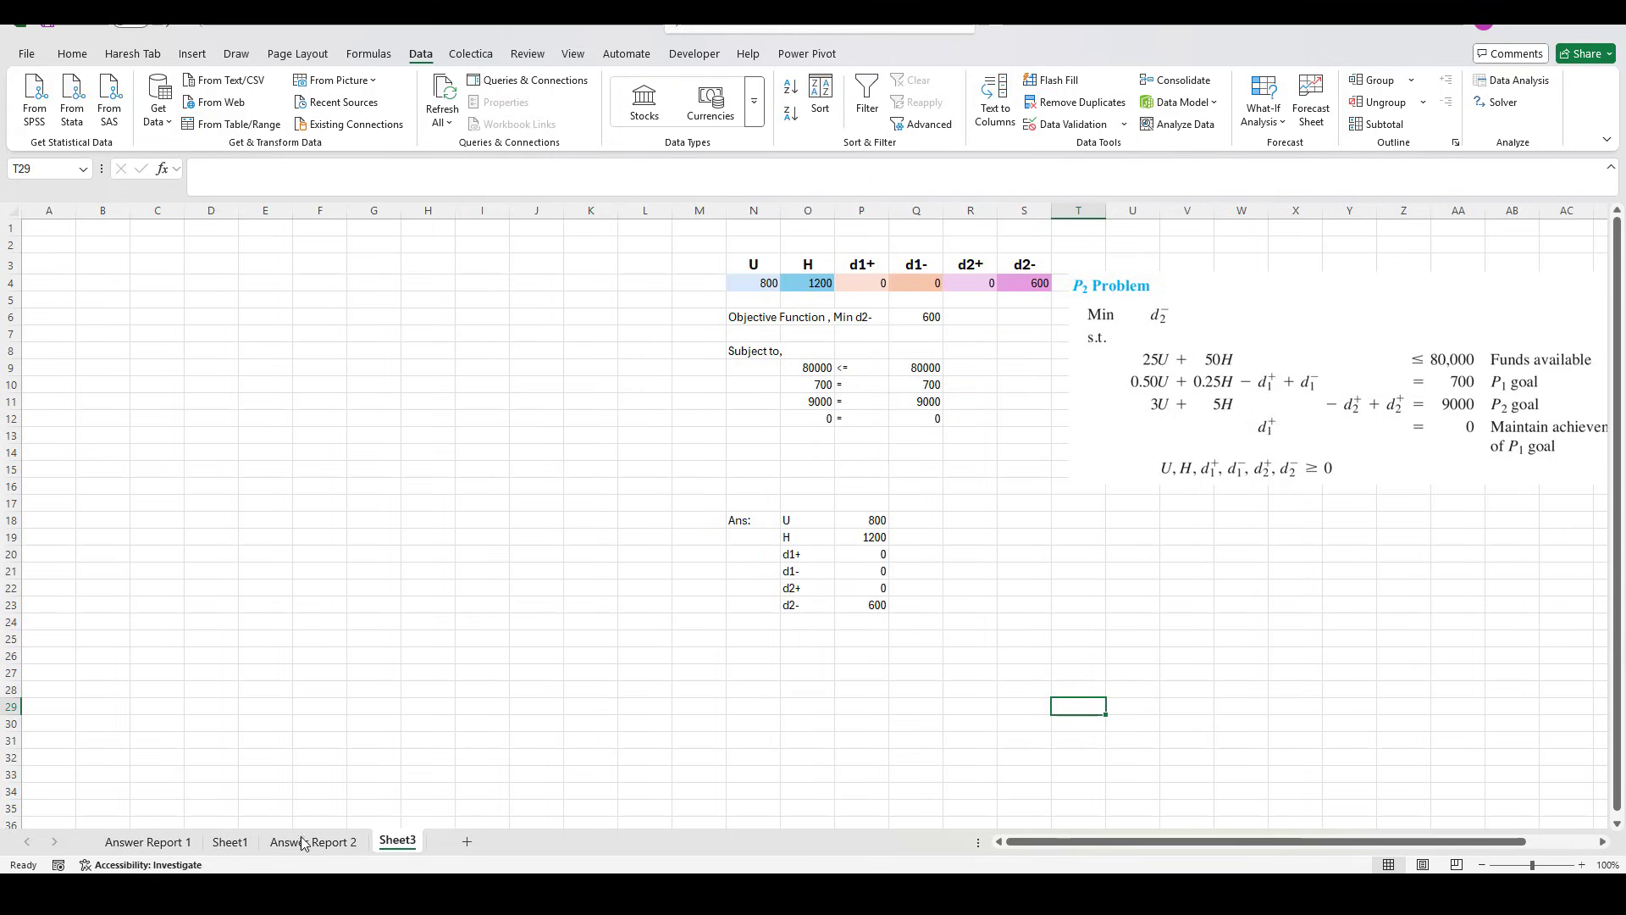
left_click(328, 843)
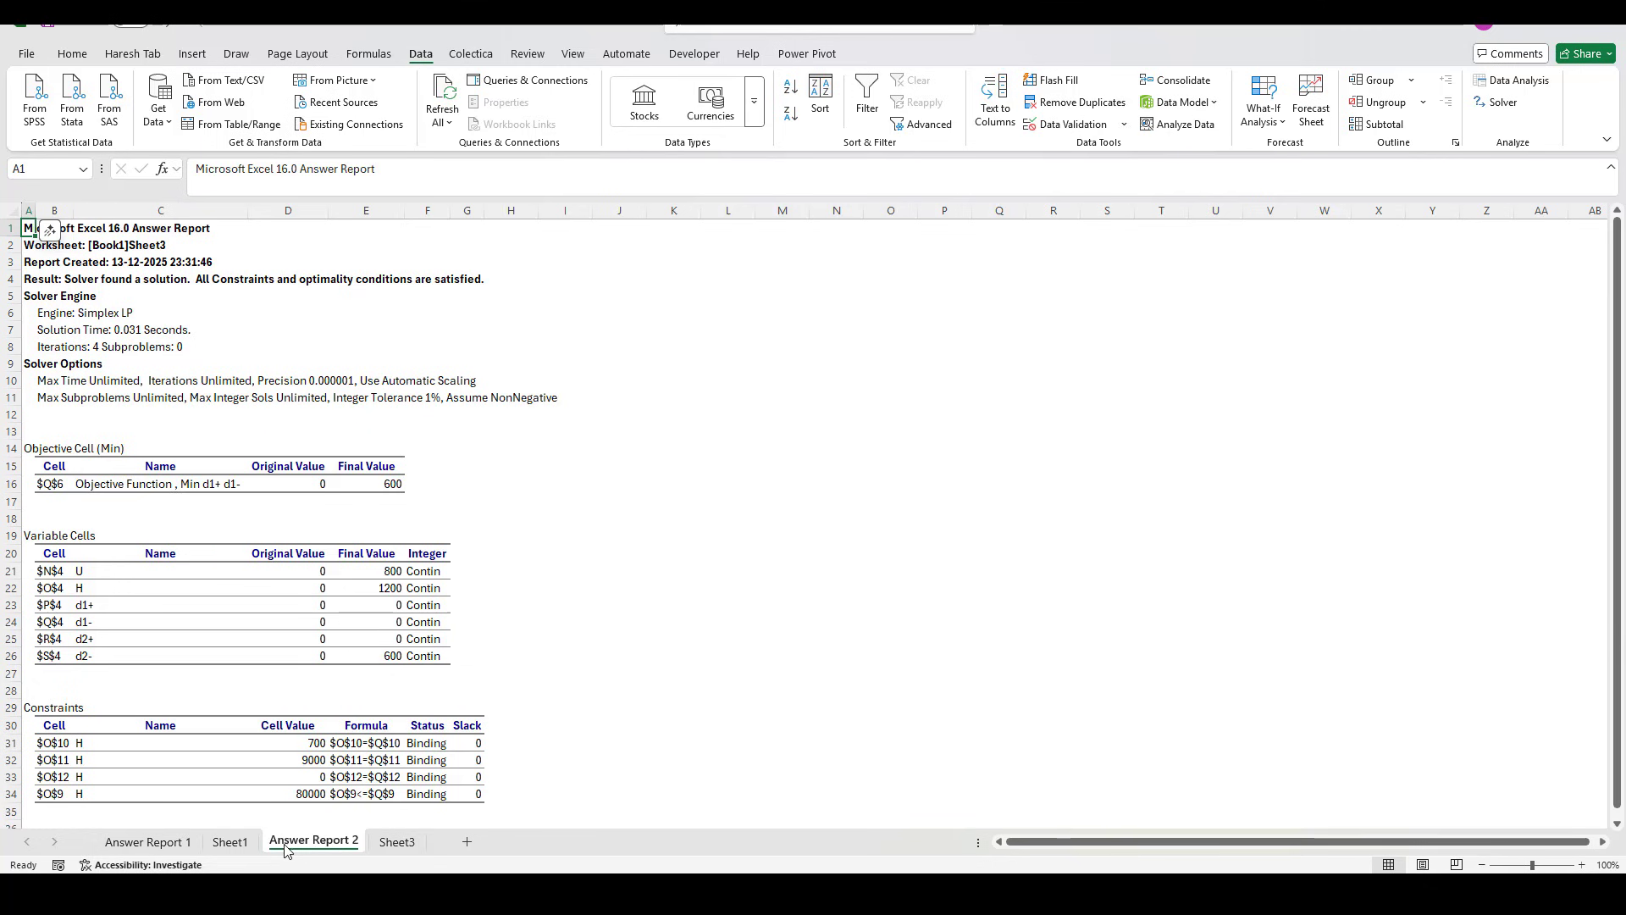
left_click(230, 843)
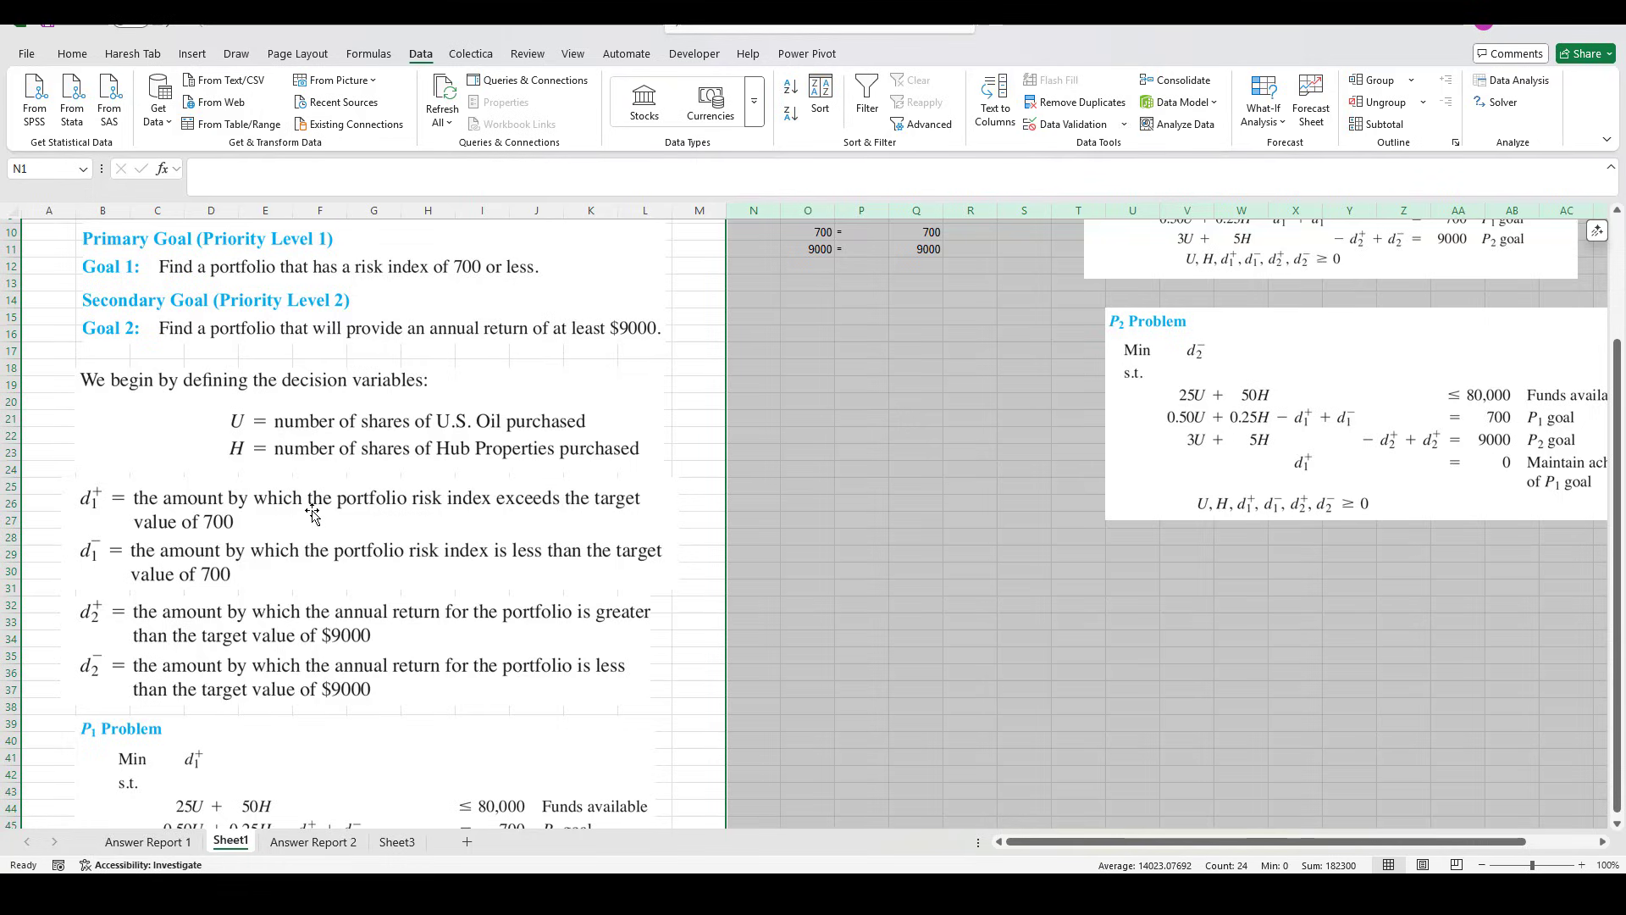
Highlight the answer block N18:P23 on Sheet3 with a yellow fill.
left_click(397, 842)
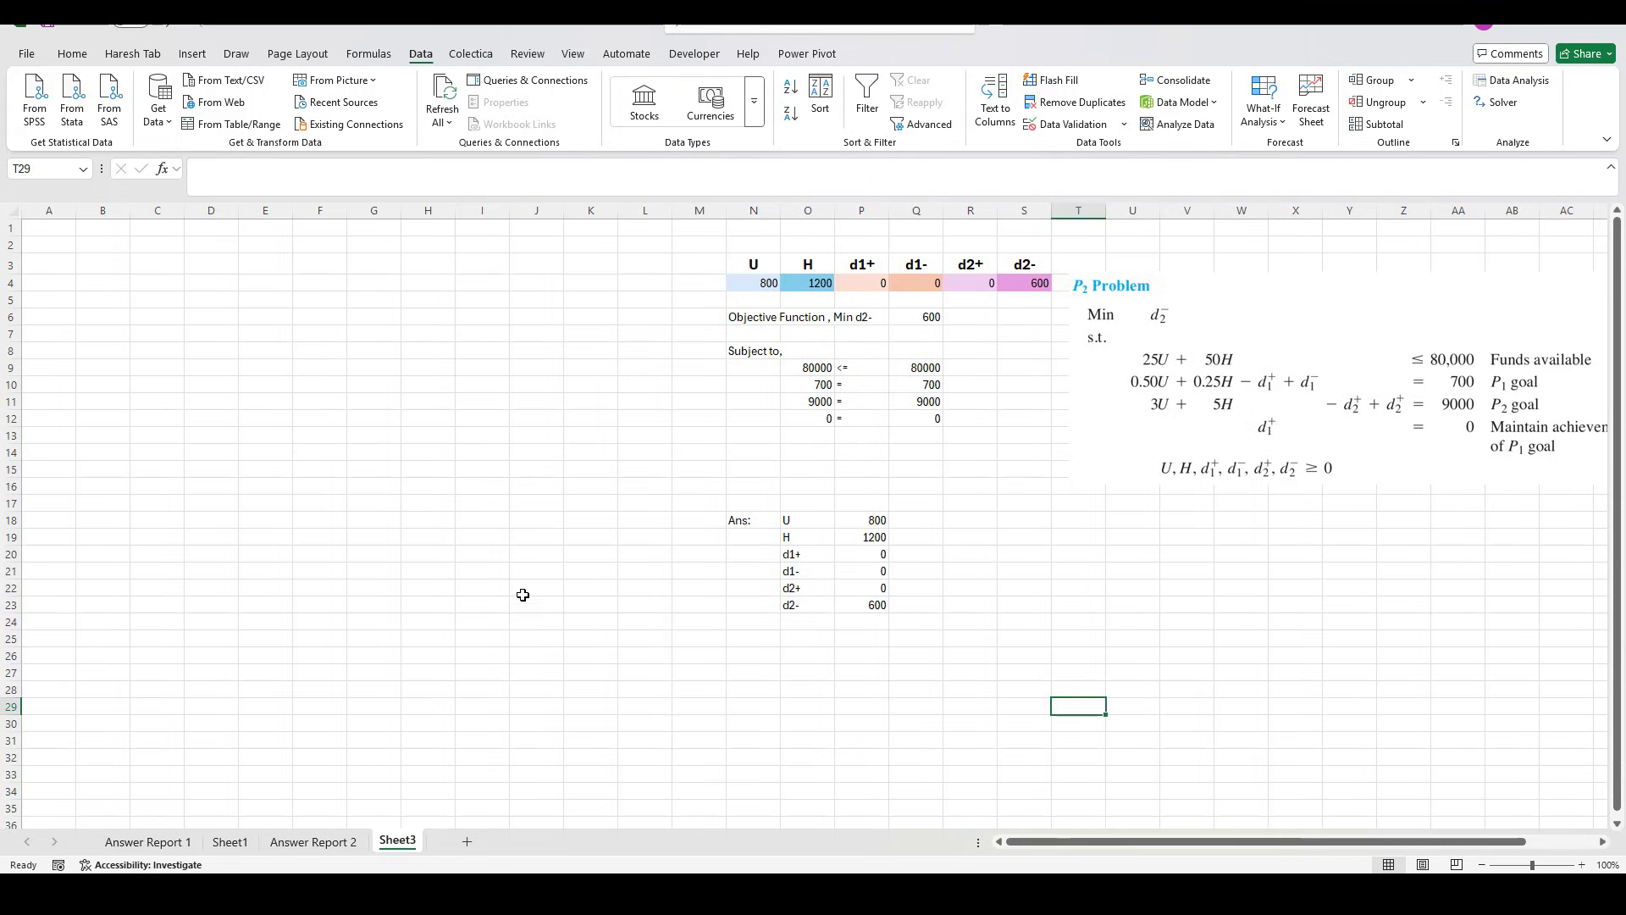
left_click_drag(732, 516, 858, 605)
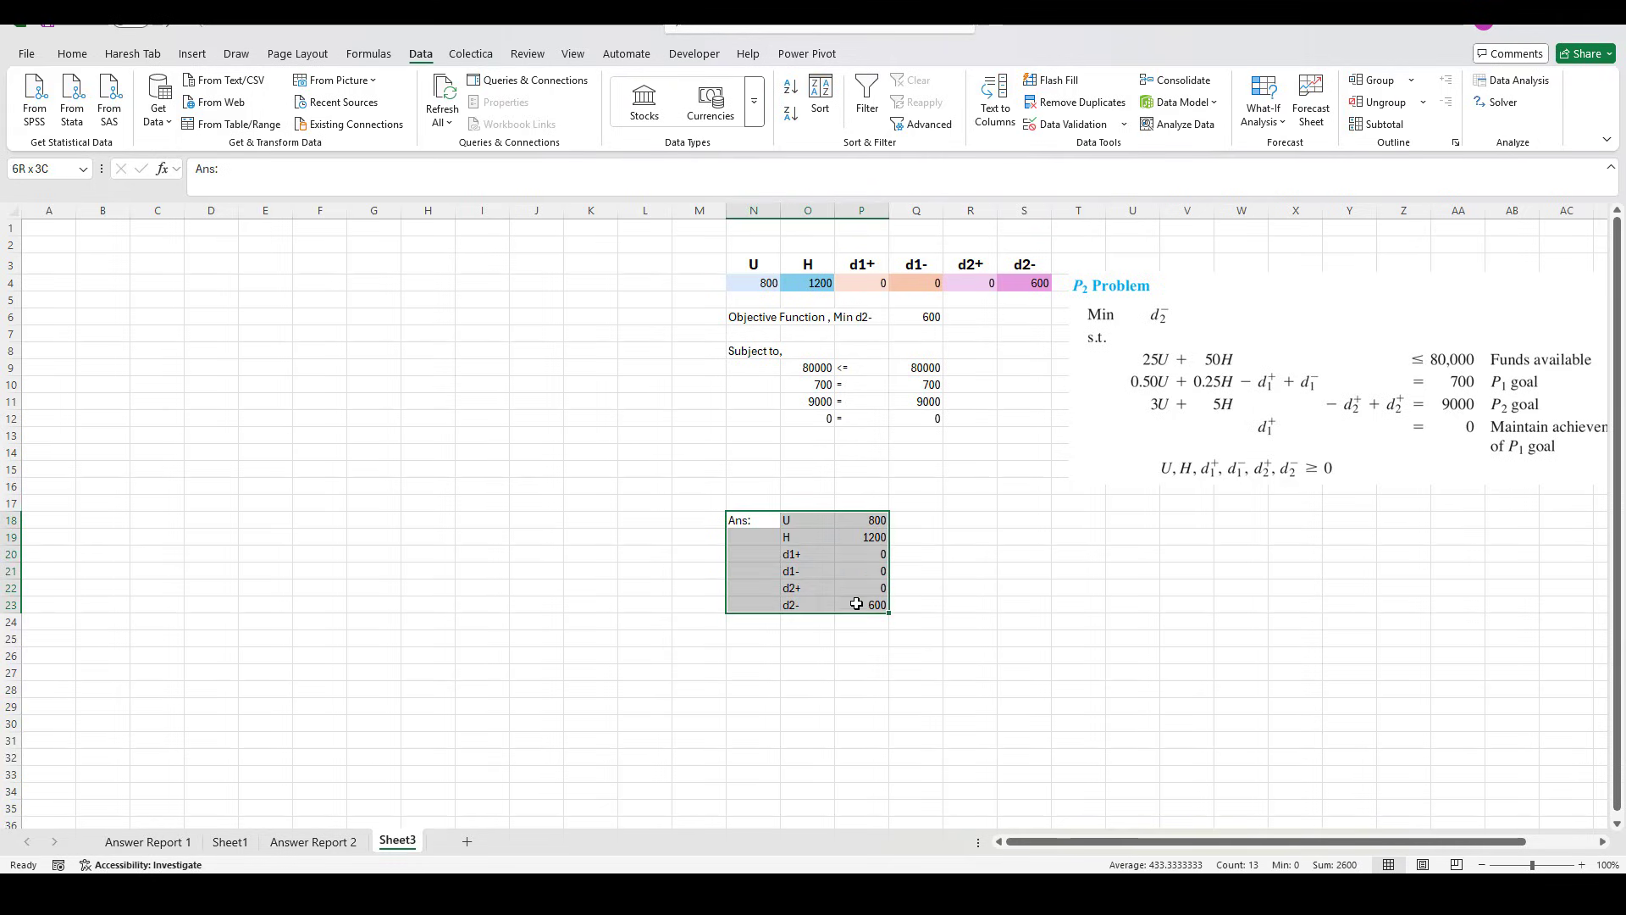
left_click(72, 53)
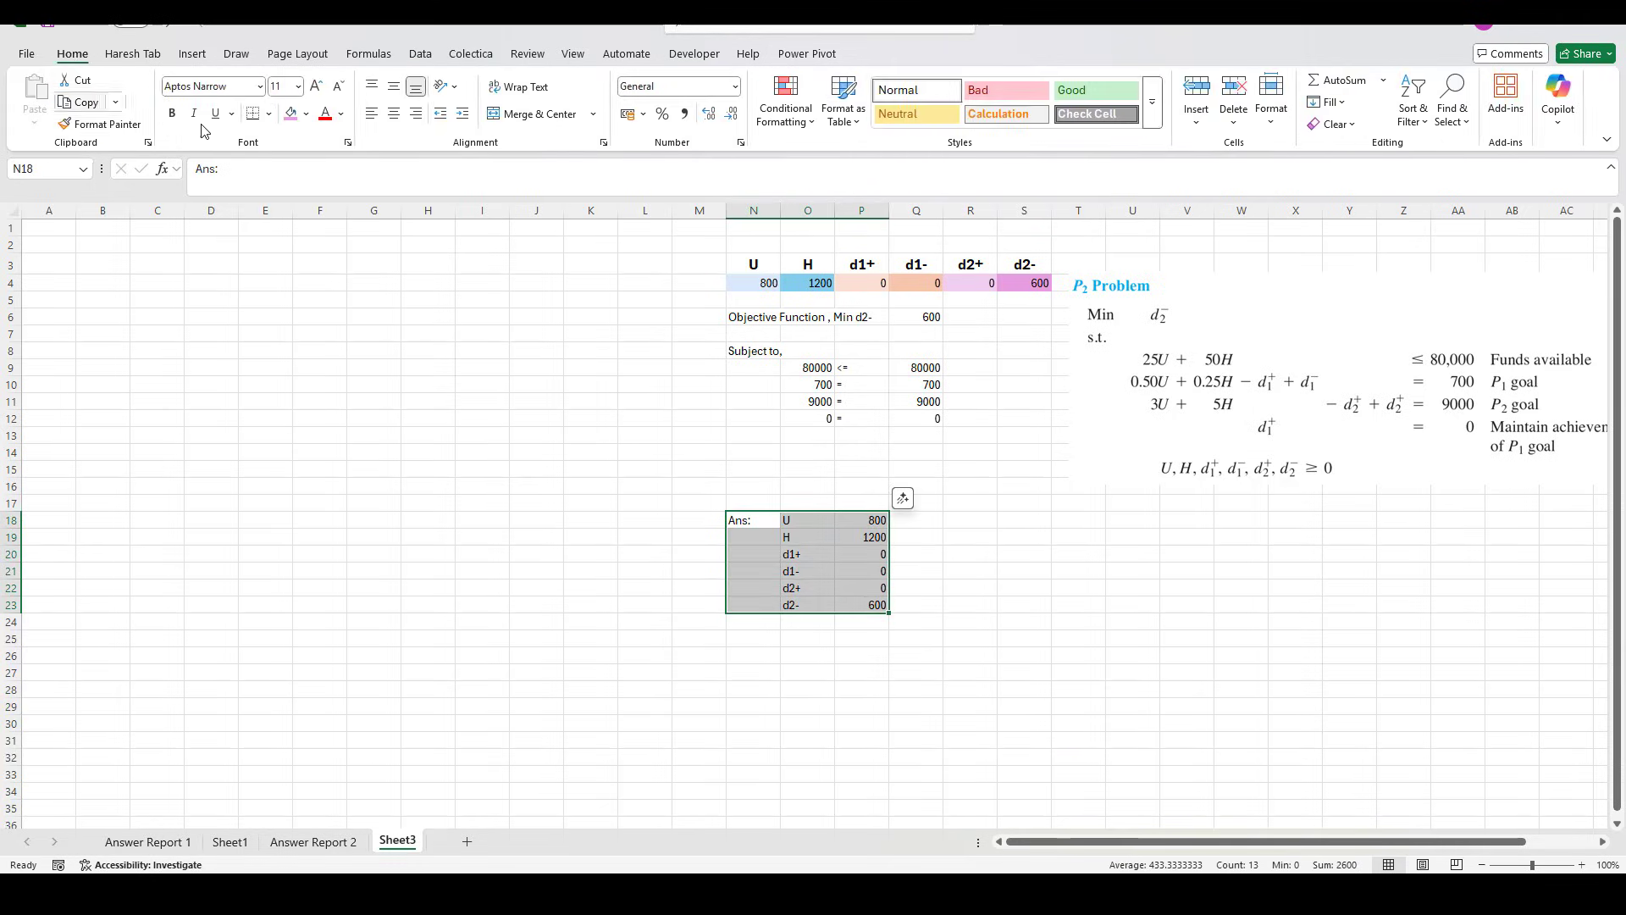
left_click(306, 113)
left_click(371, 336)
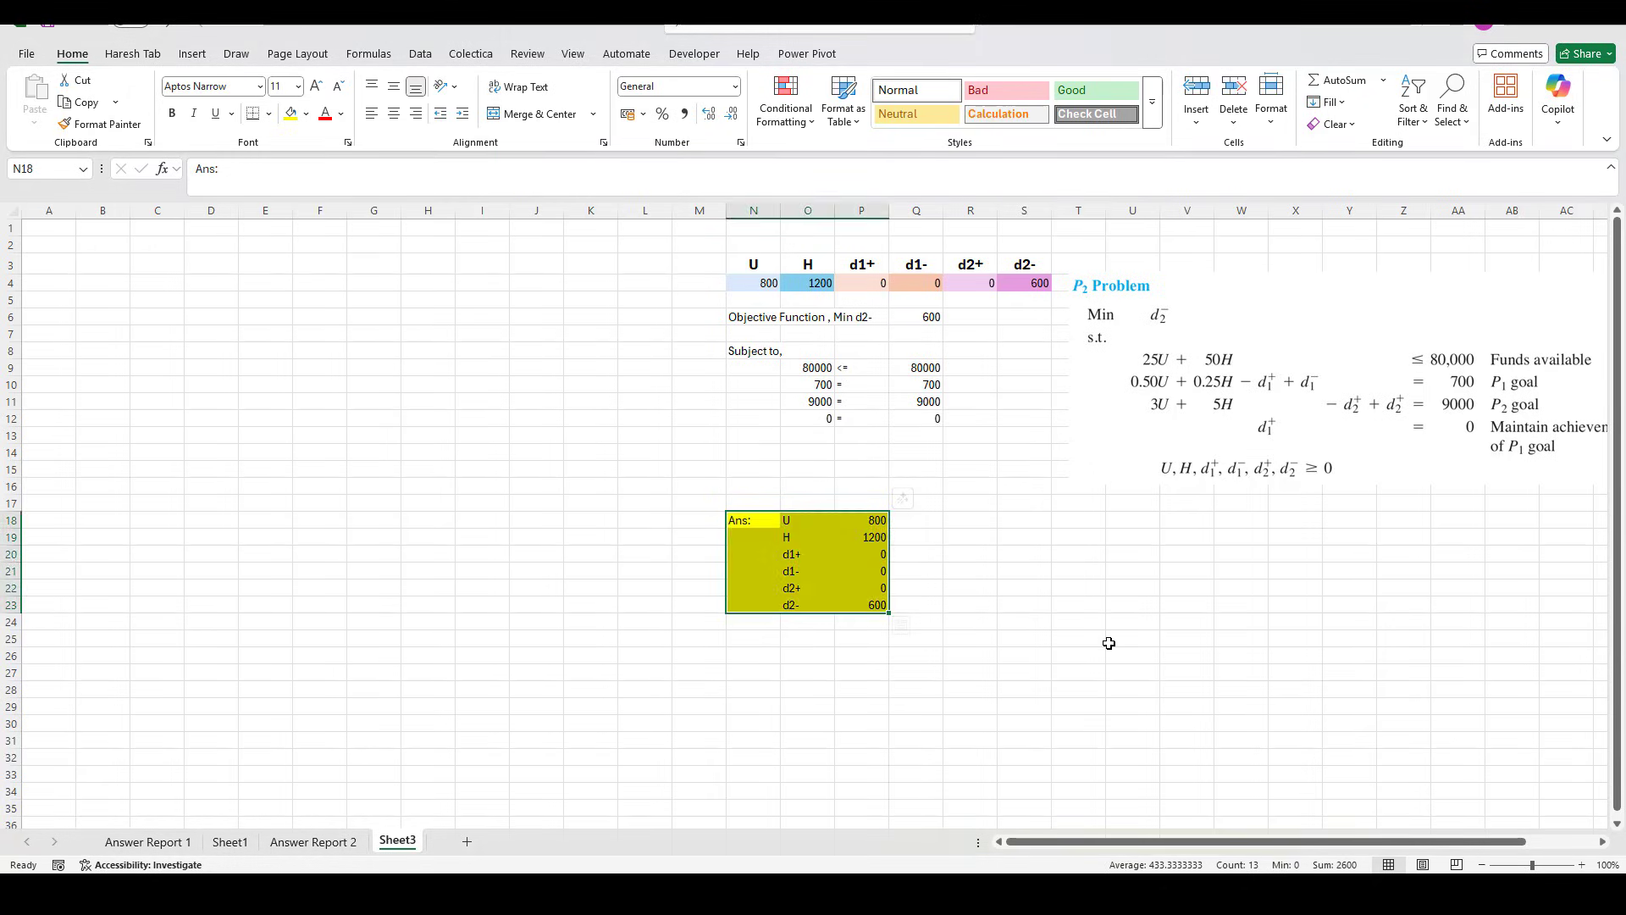
left_click(1092, 644)
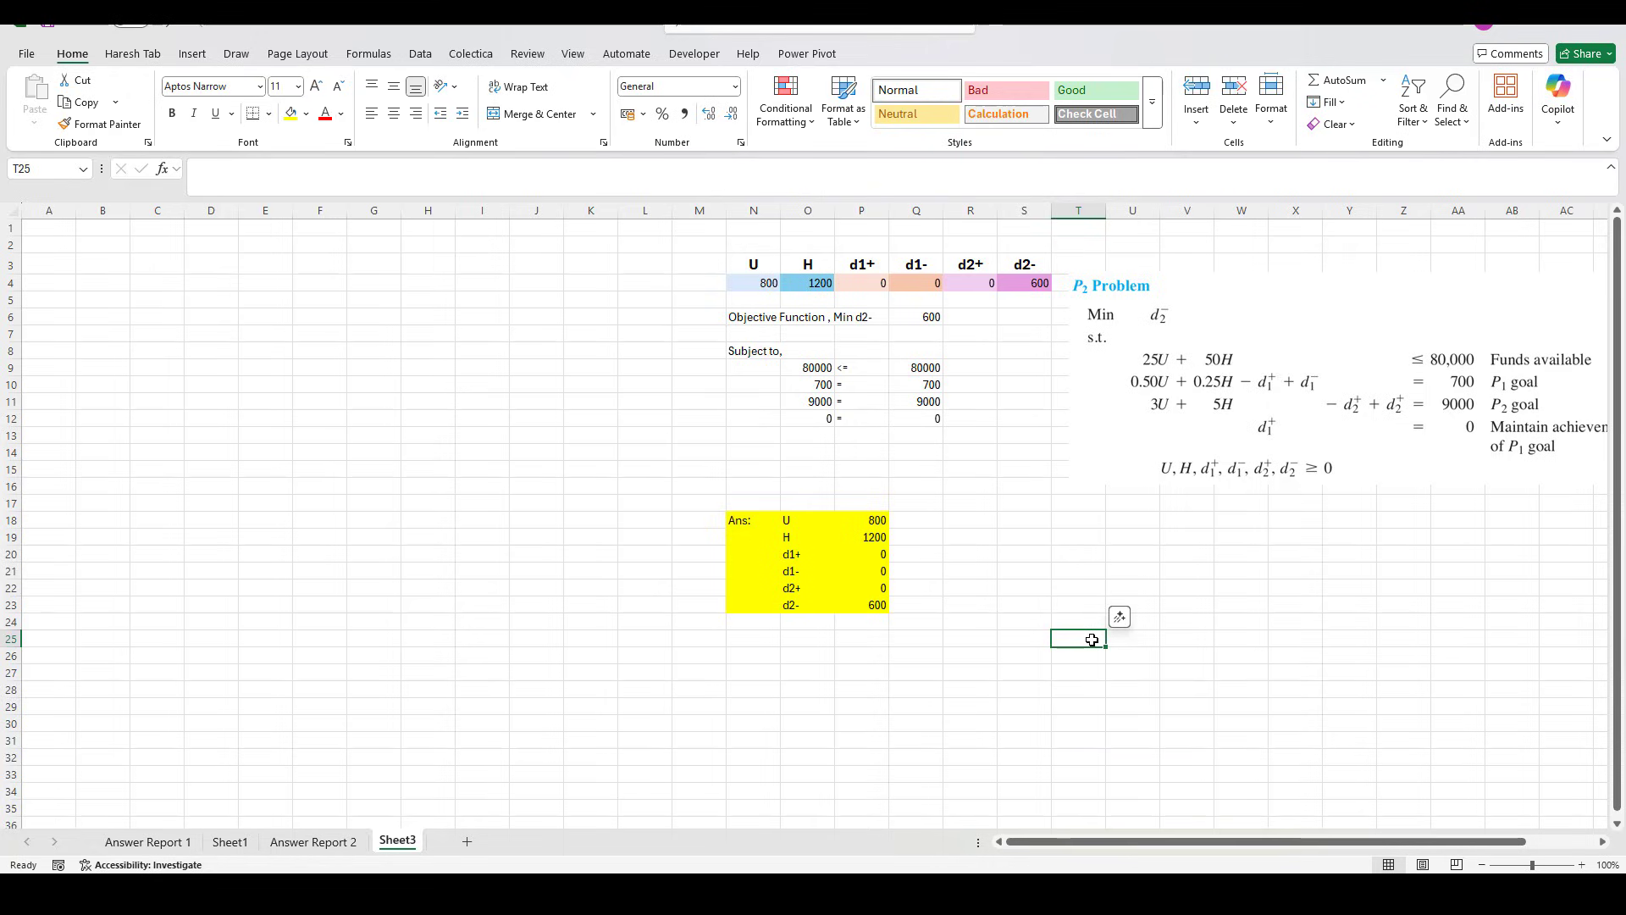